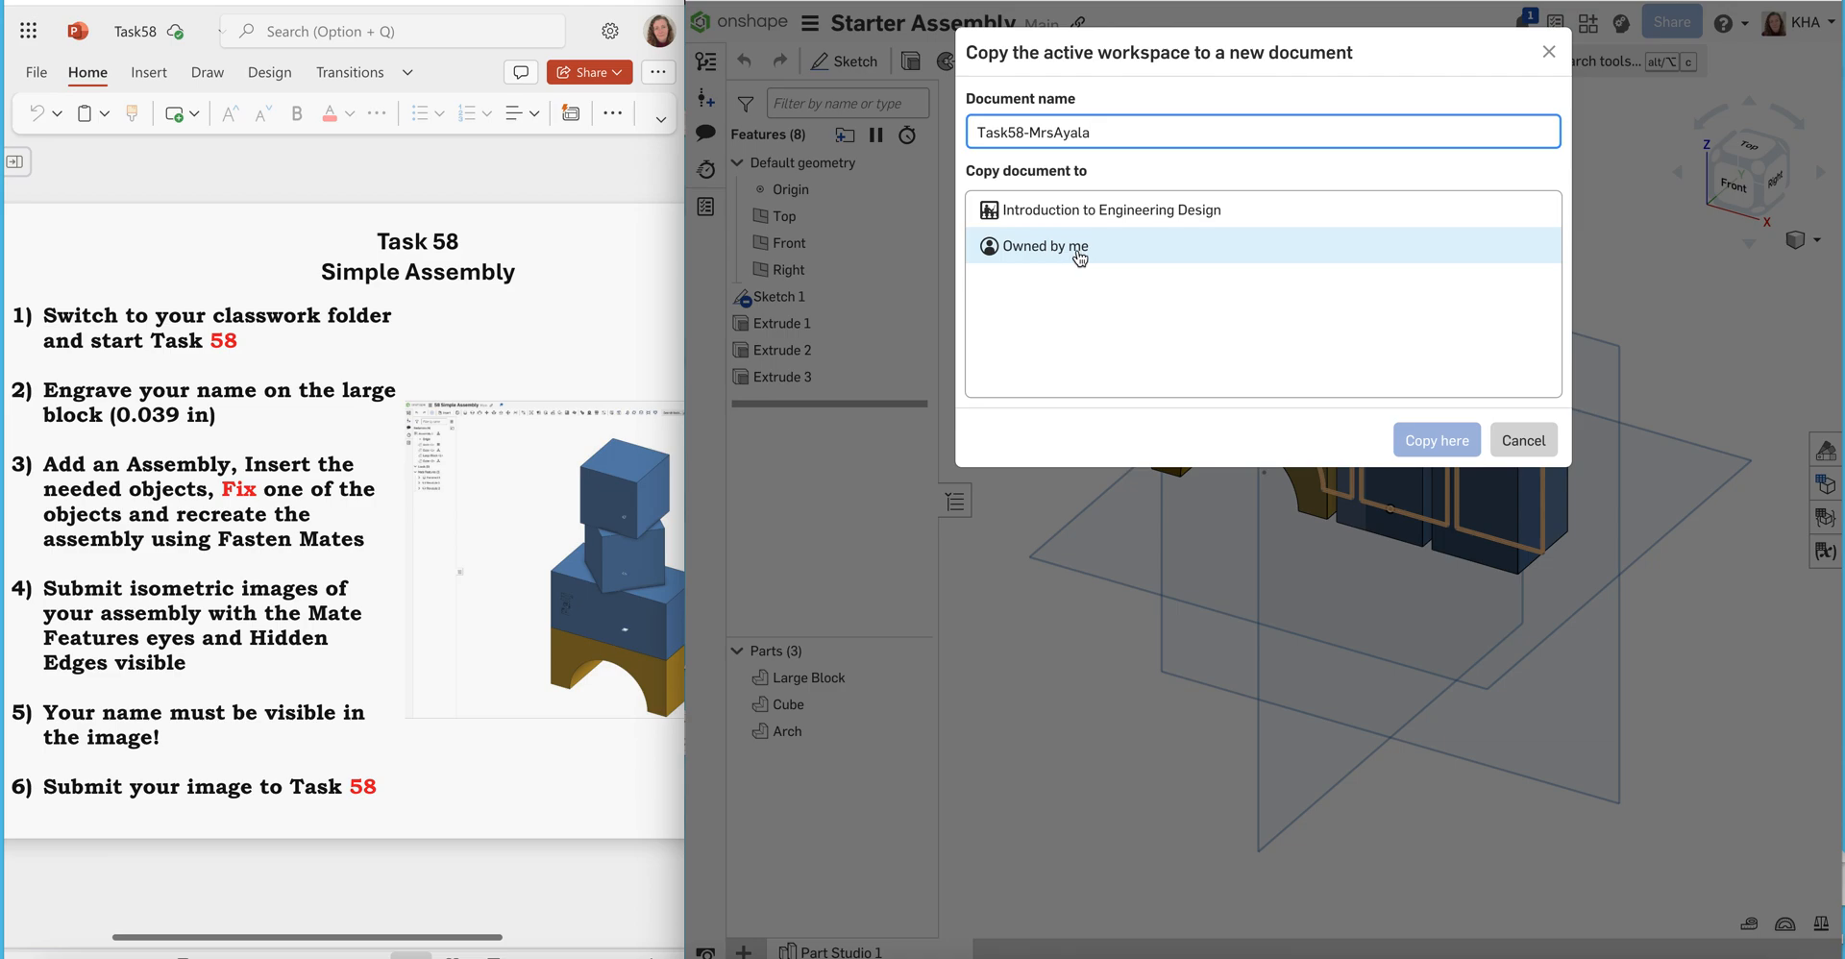
Copy the workspace as a new document into the Classwork folder under Owned by me
click(1082, 256)
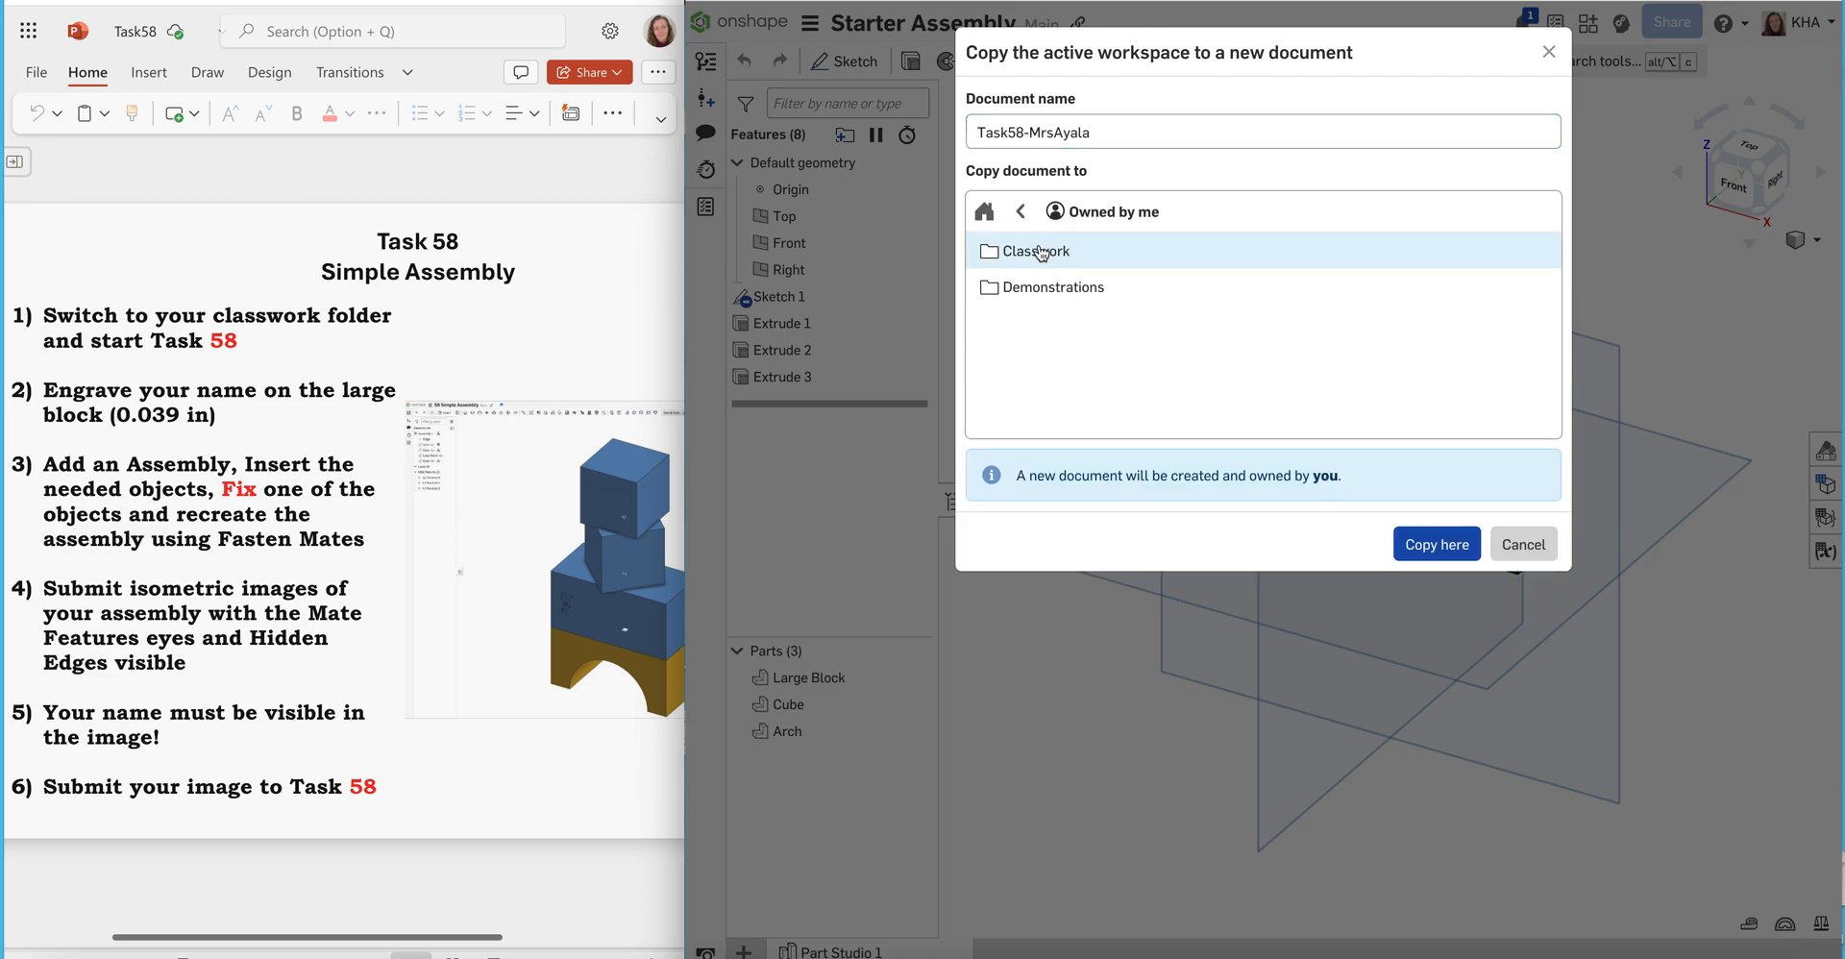
click(1037, 253)
double_click(1038, 254)
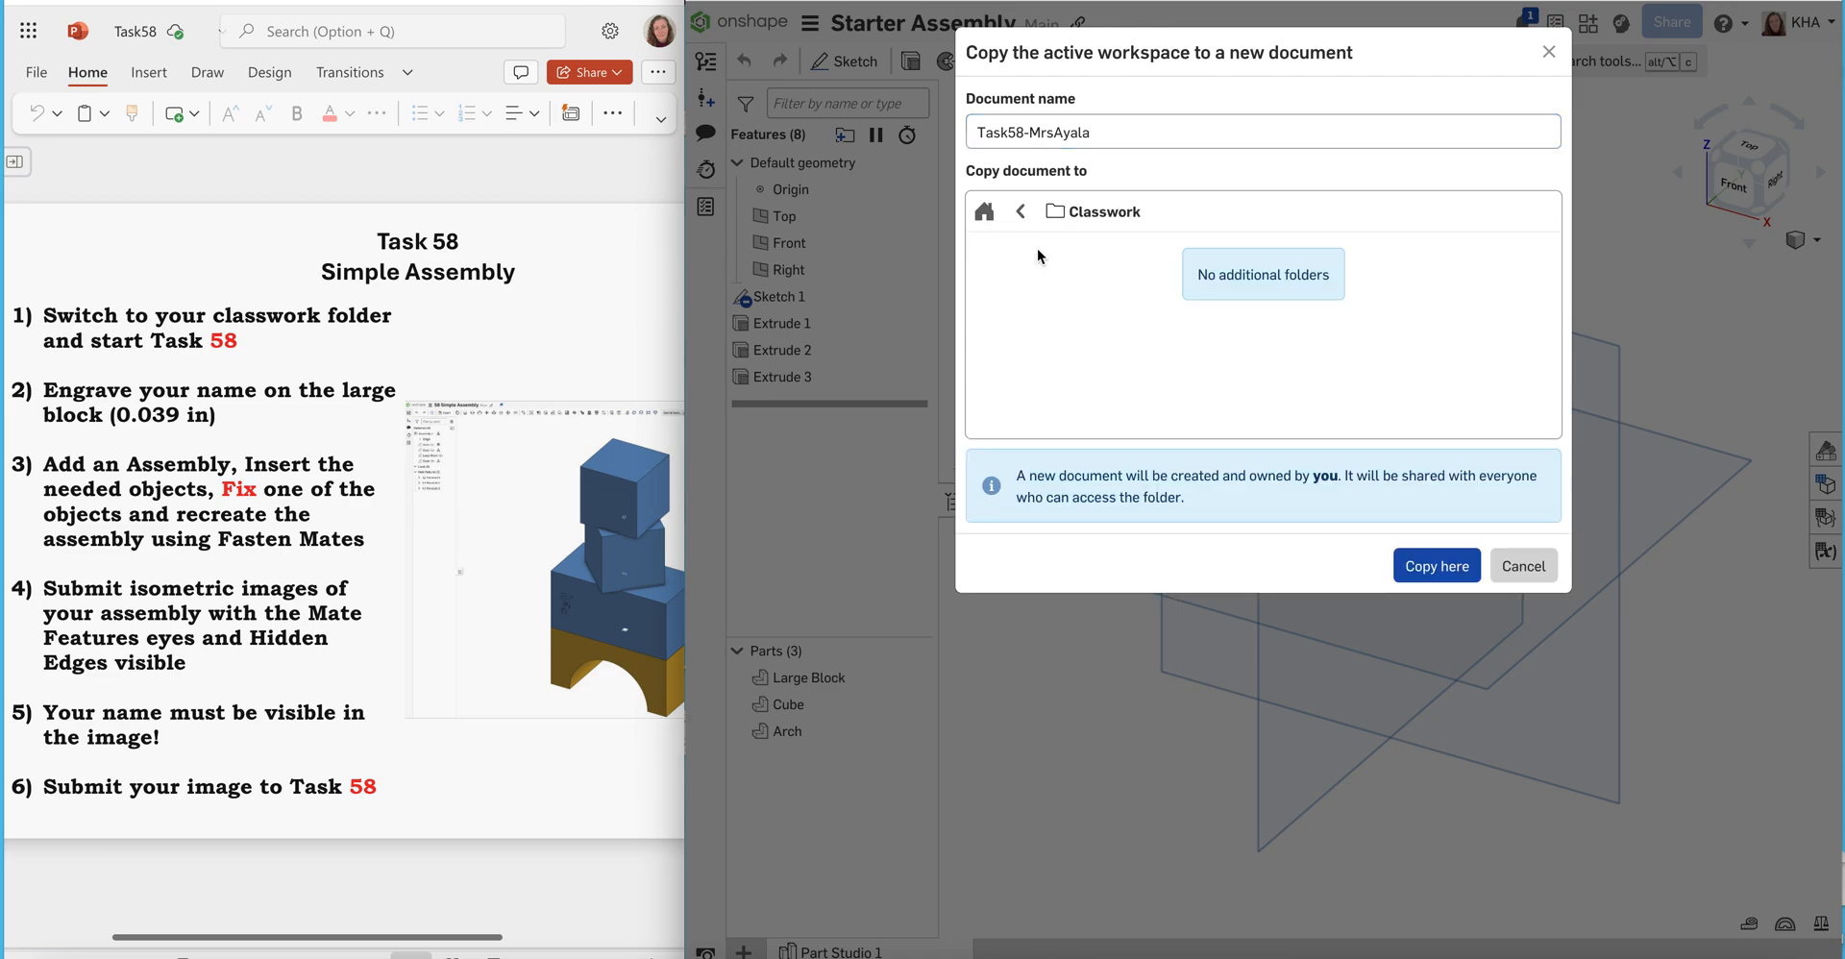
click(1450, 567)
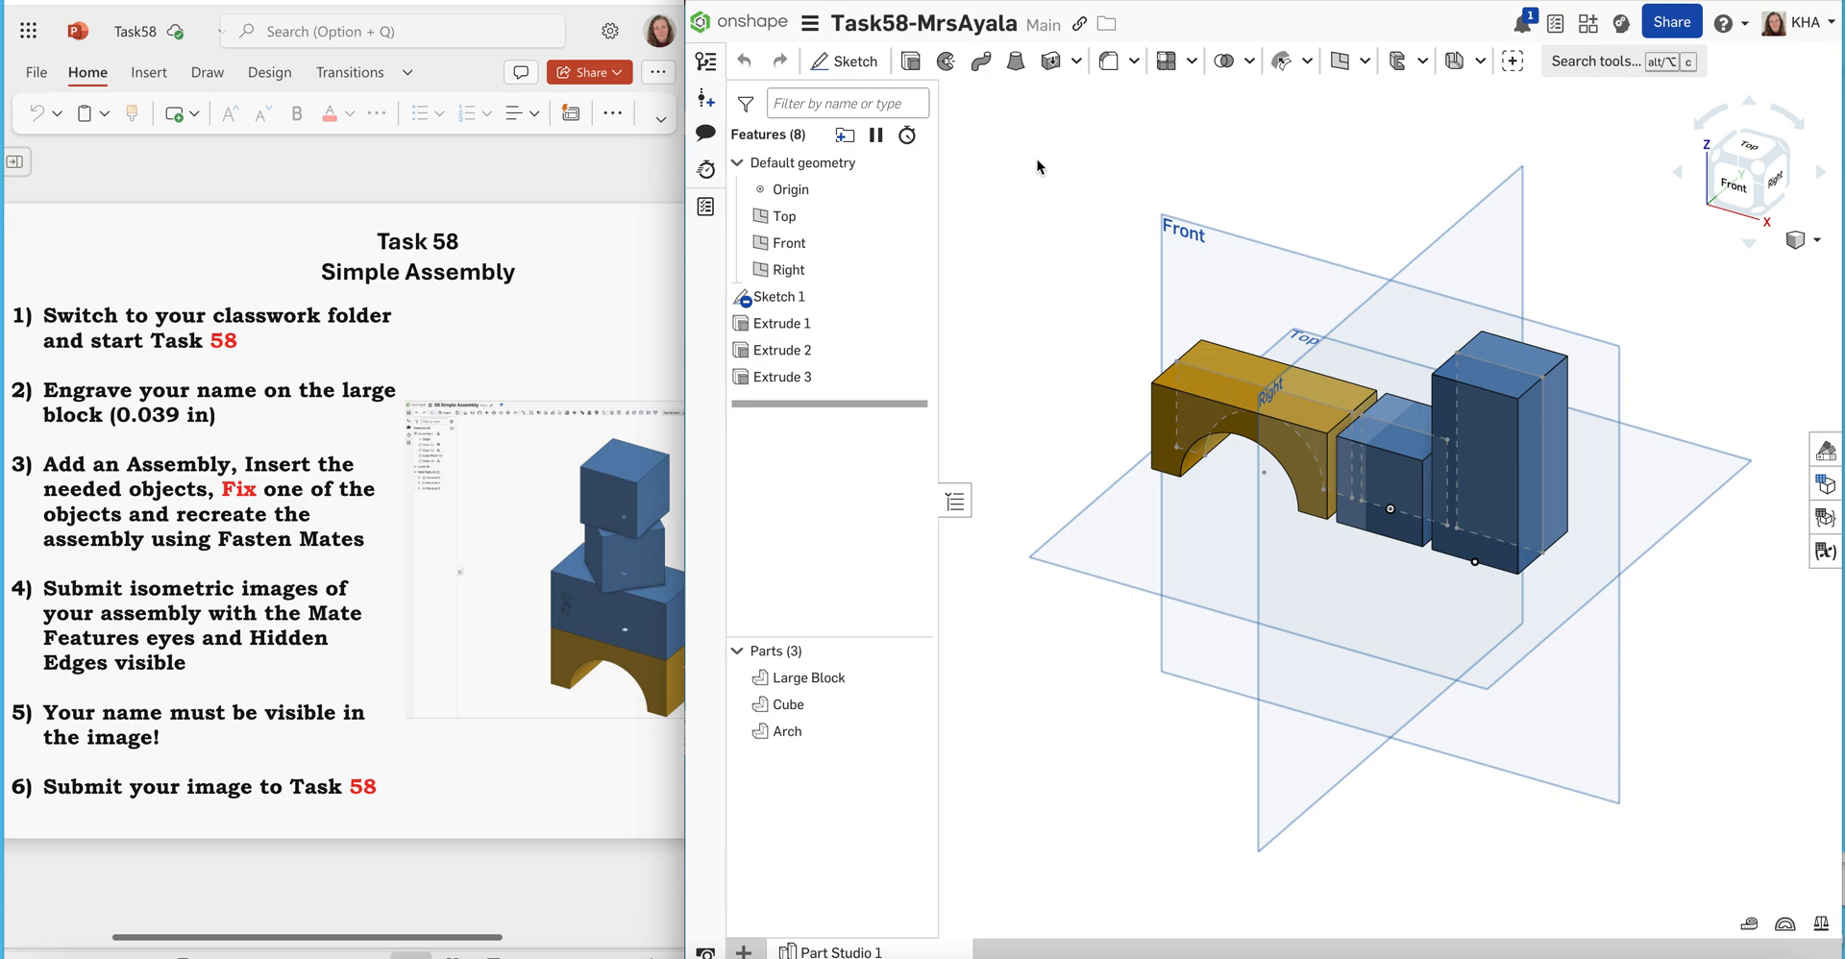
Create a new assembly in the document and rename it Task58Assembly
click(748, 949)
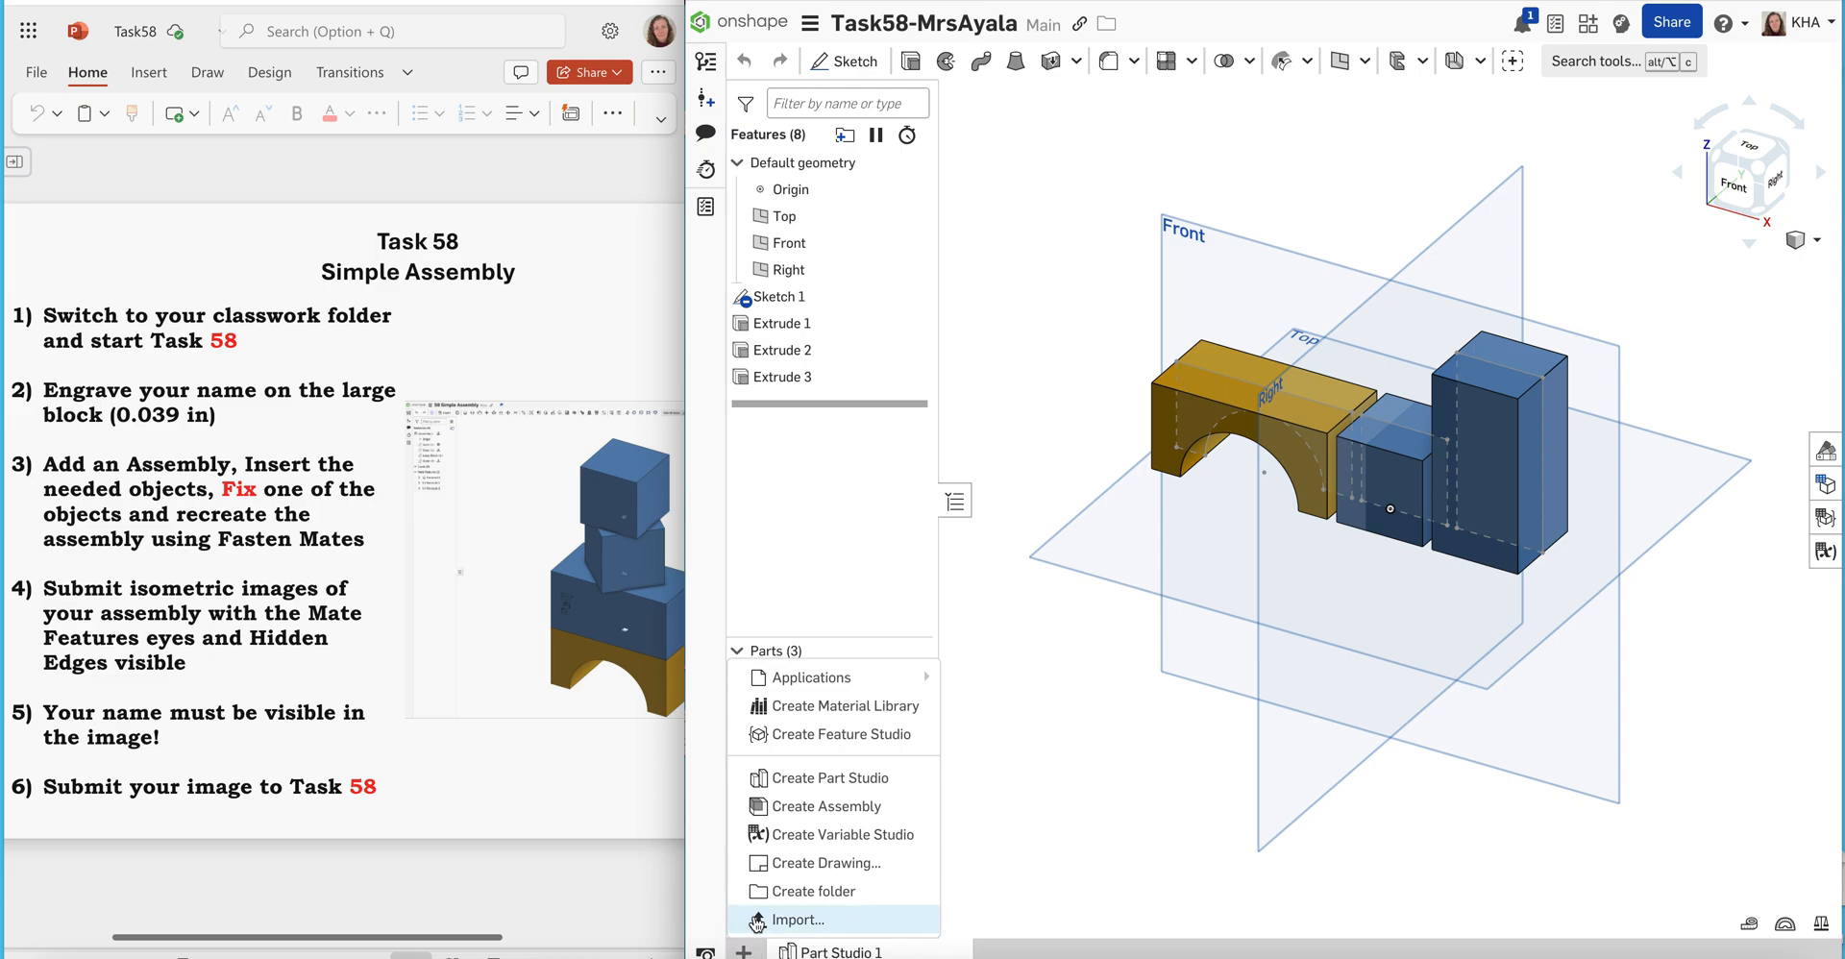
click(856, 808)
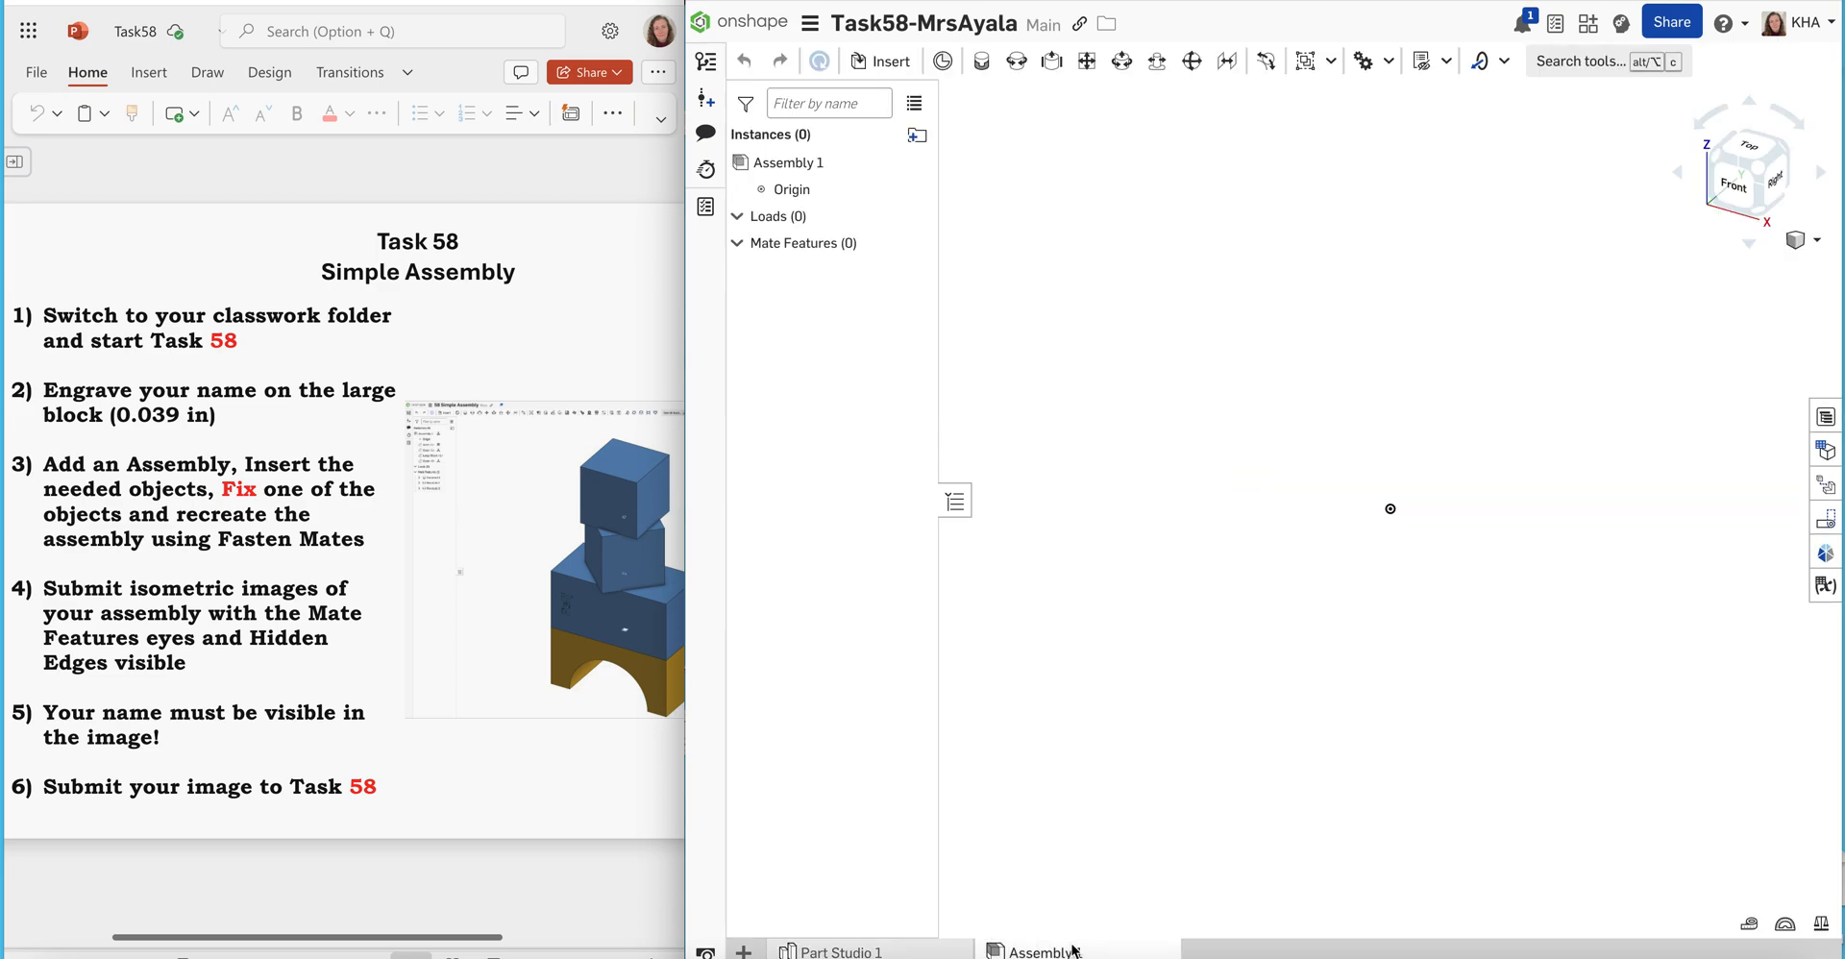
mouse_move(1028, 950)
right_click(1038, 953)
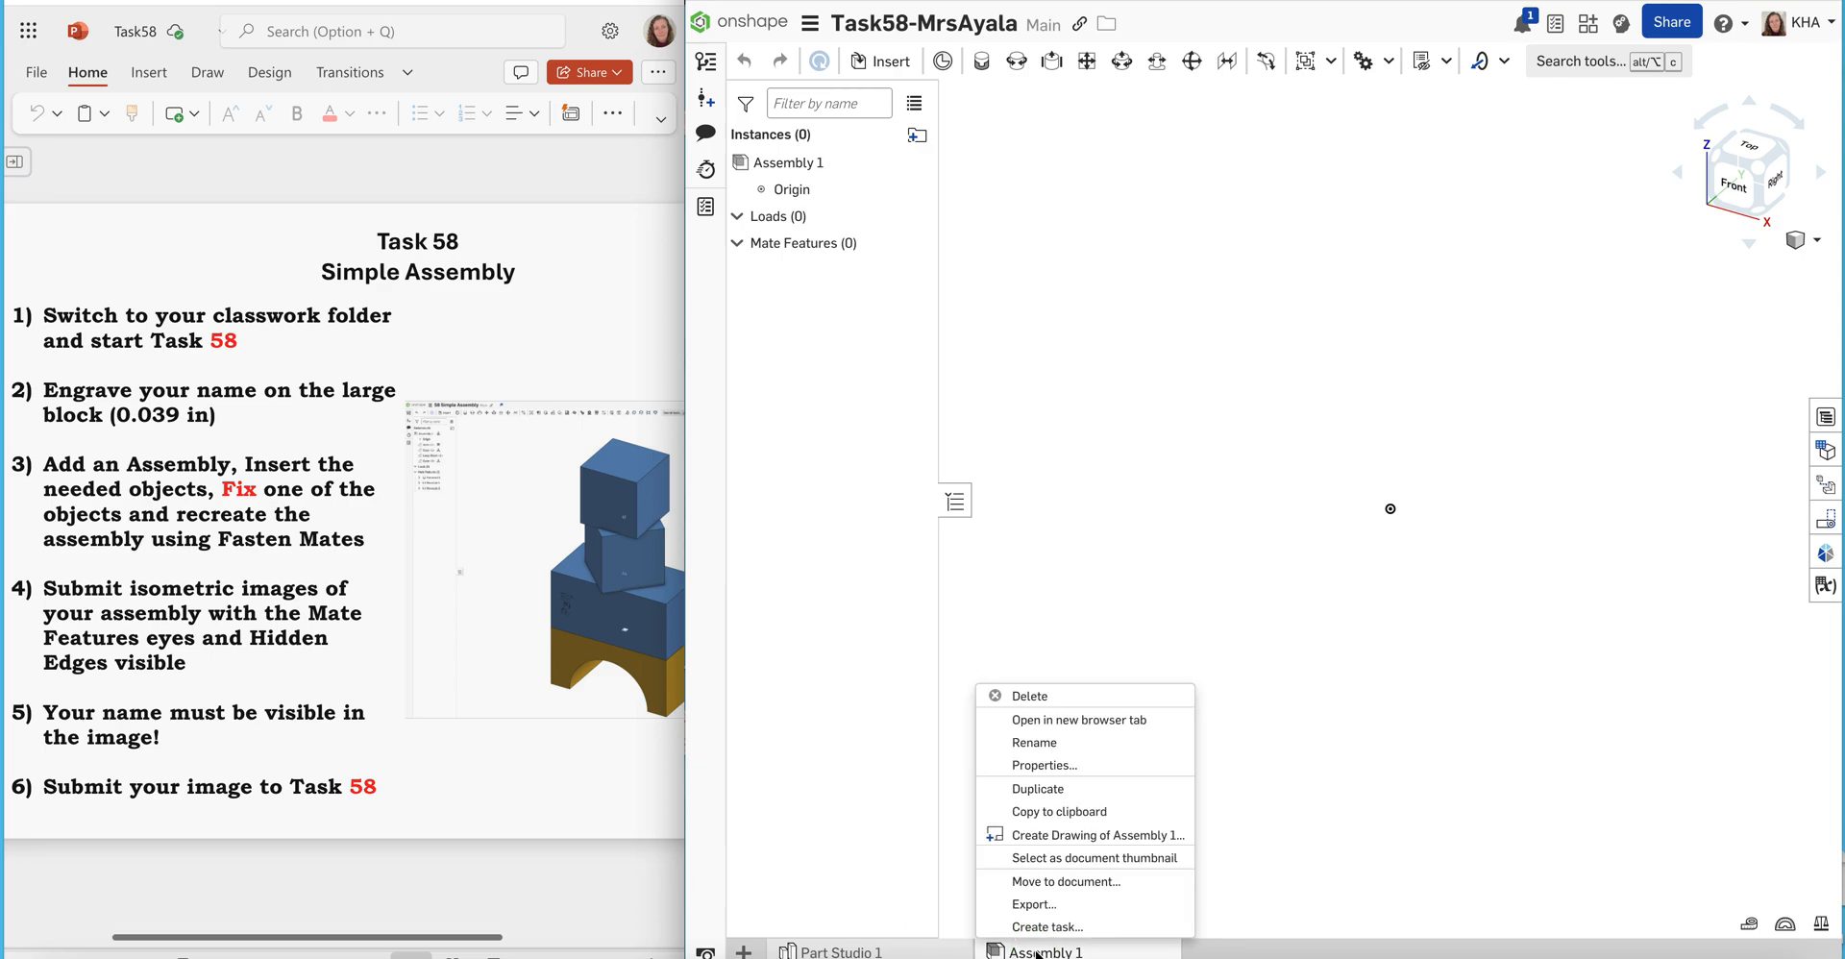
click(1035, 743)
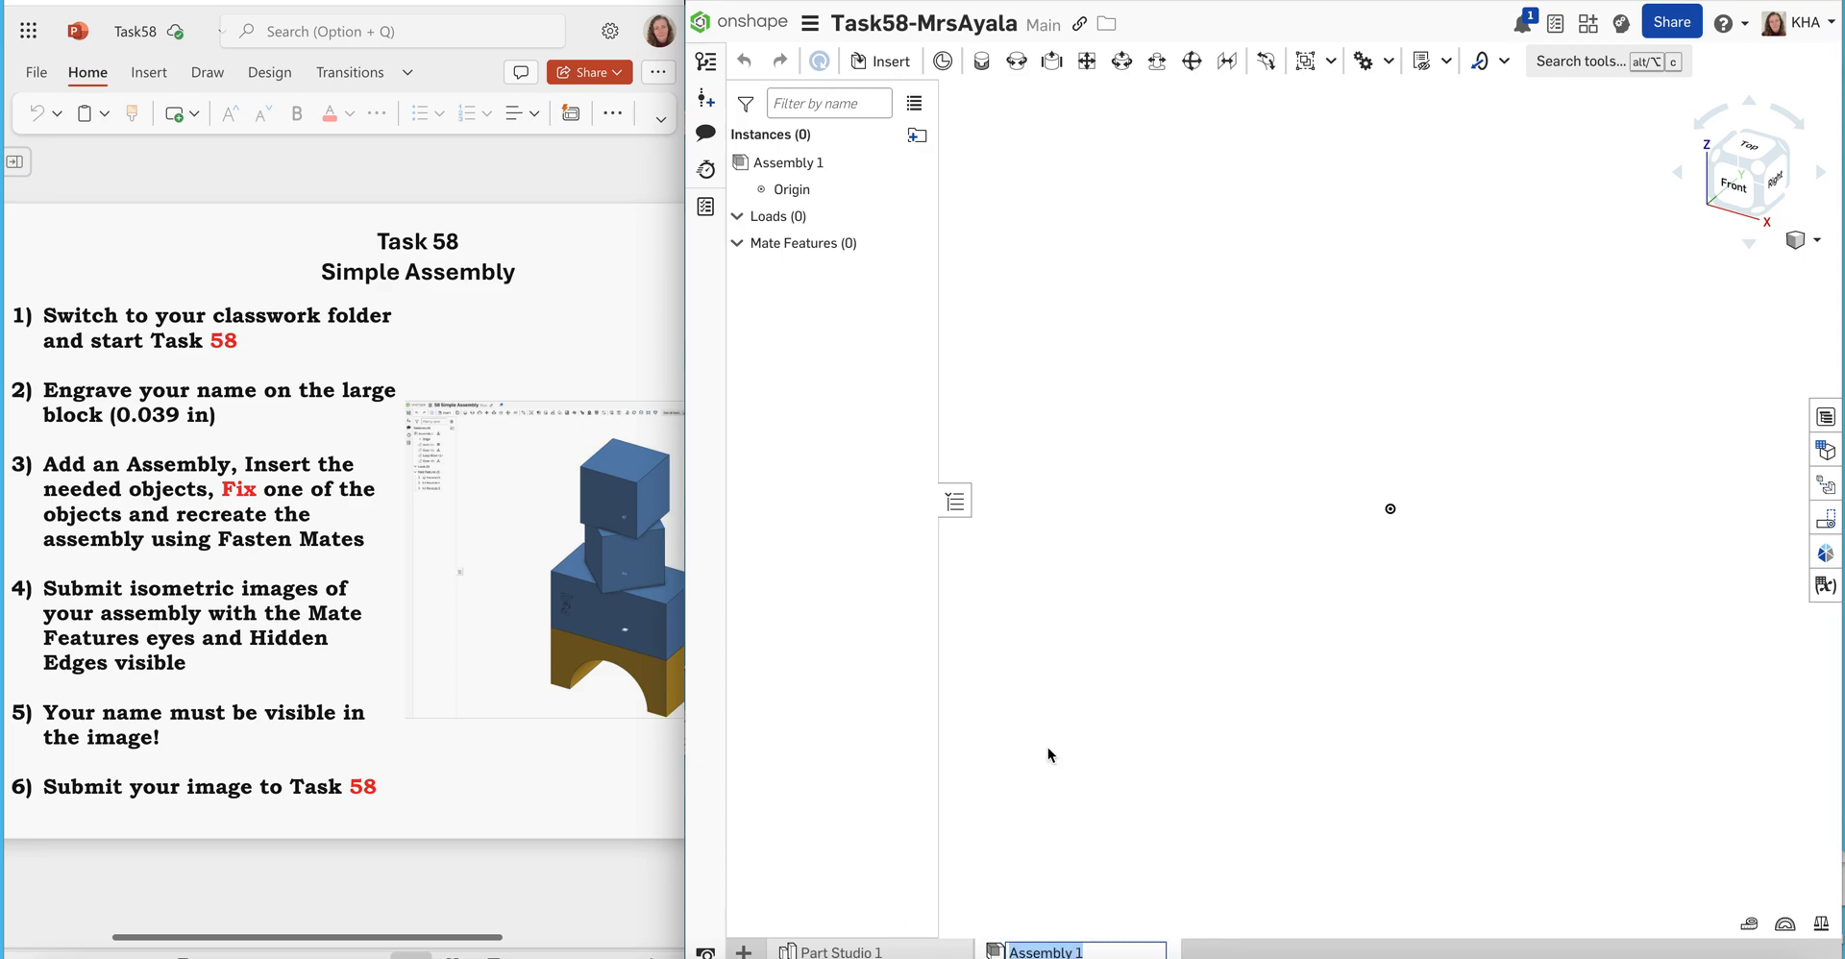
text(Task58Assembly)
key(Return)
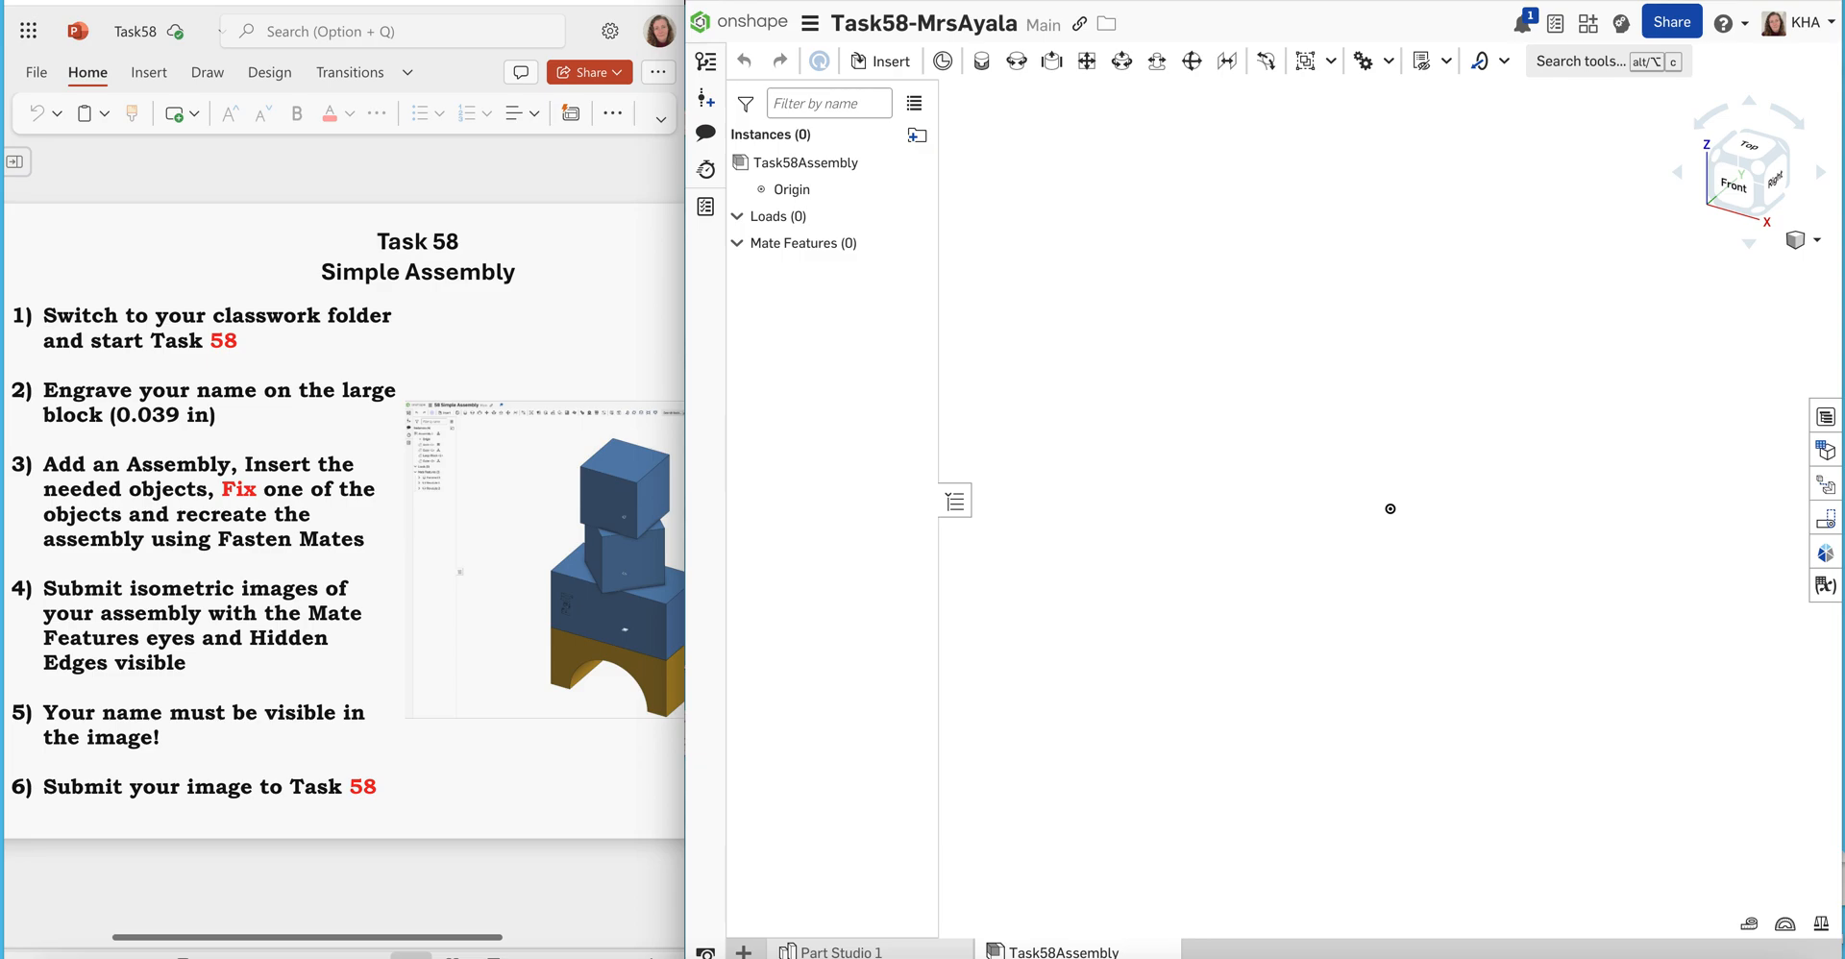
Insert one Arch, two Cubes and one Large Block from Part Studio 1 into the assembly
click(884, 63)
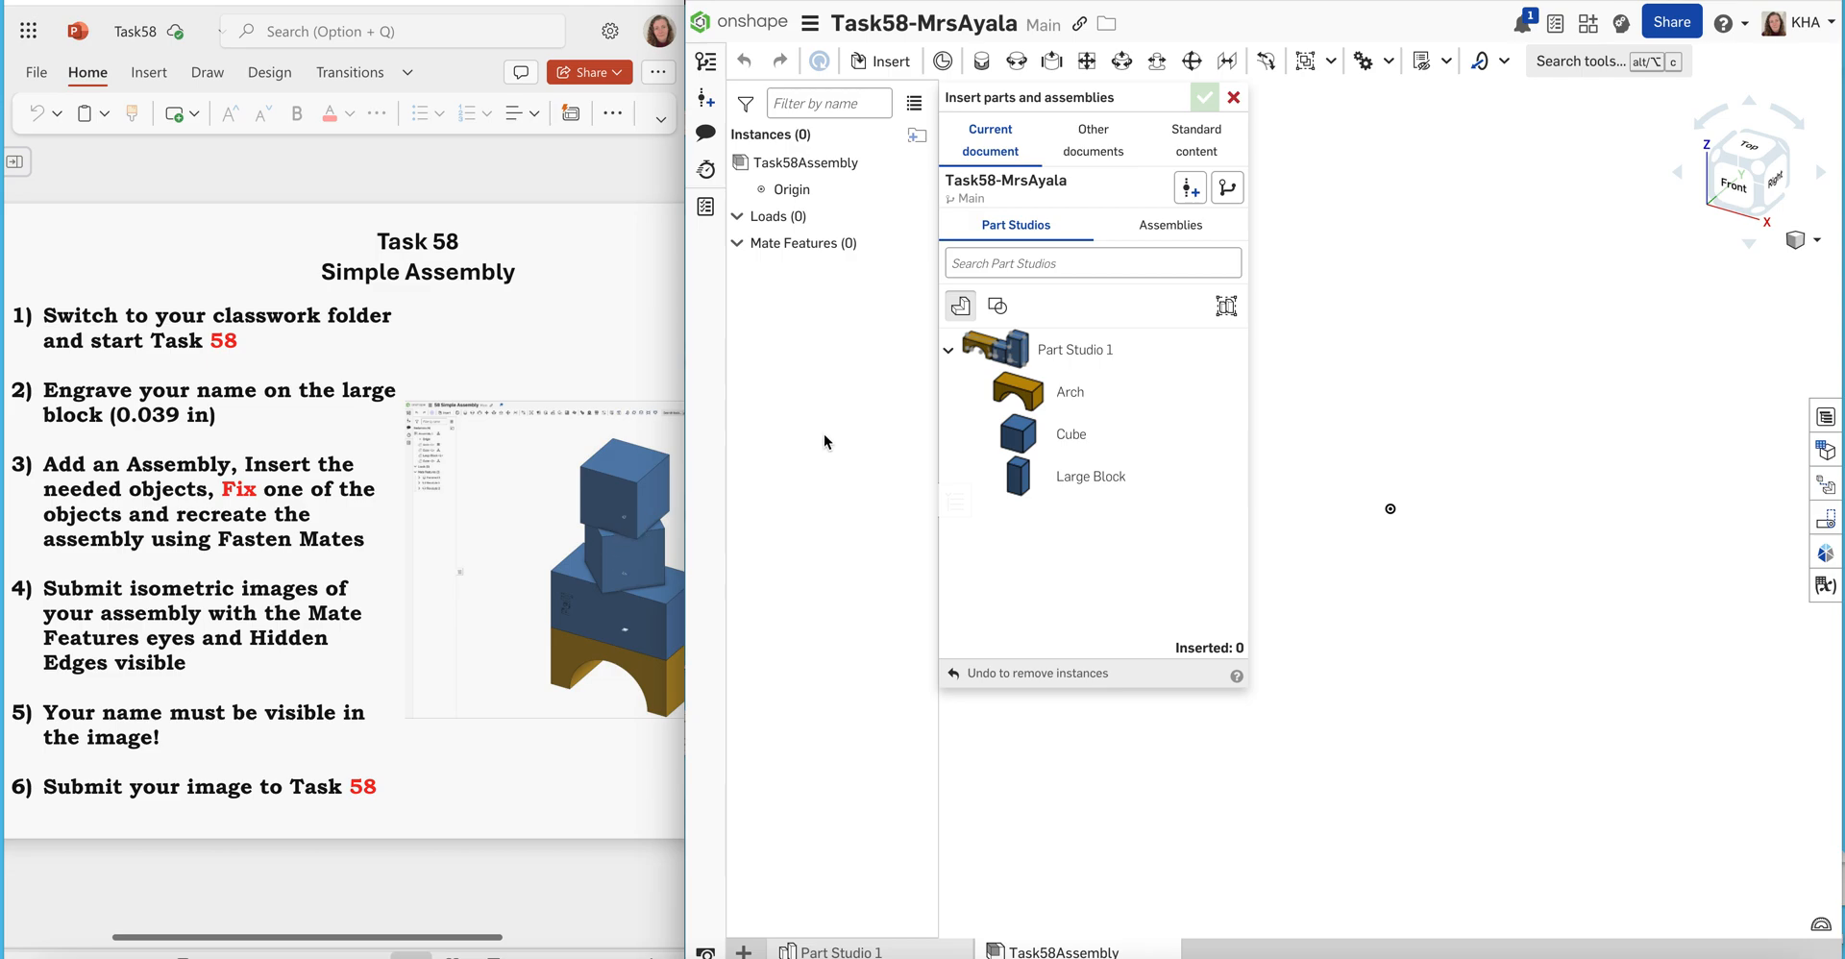
click(1031, 400)
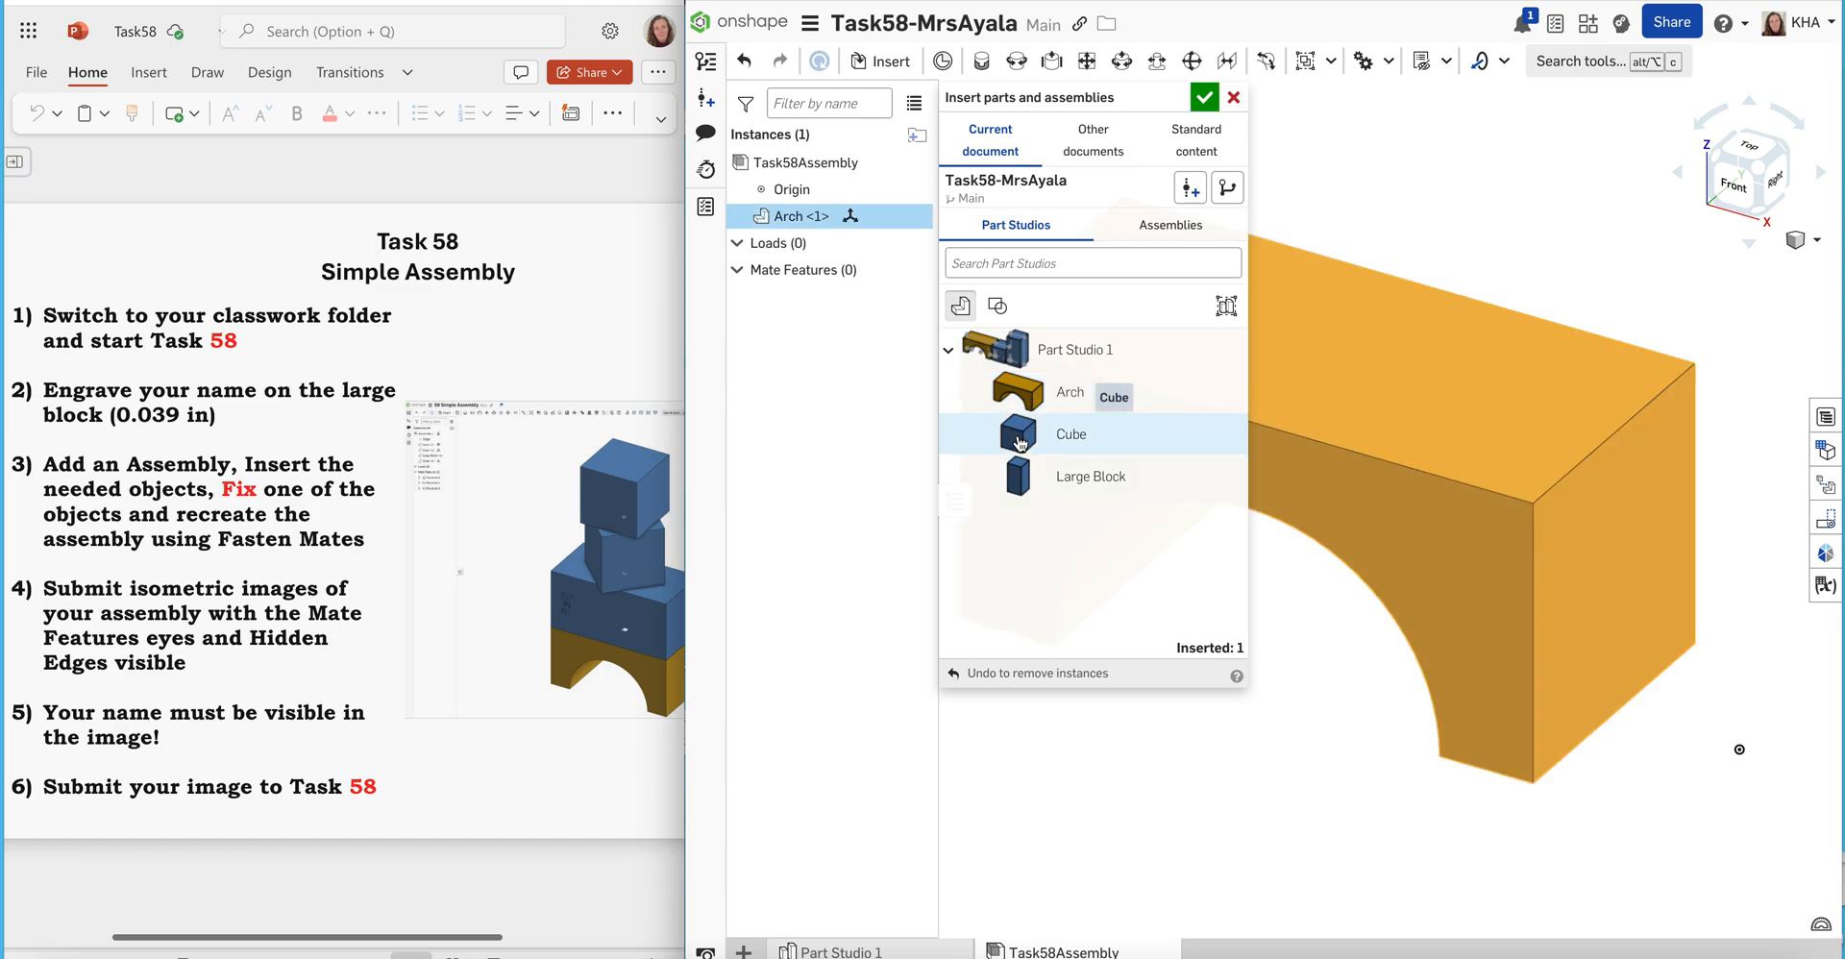
click(1020, 442)
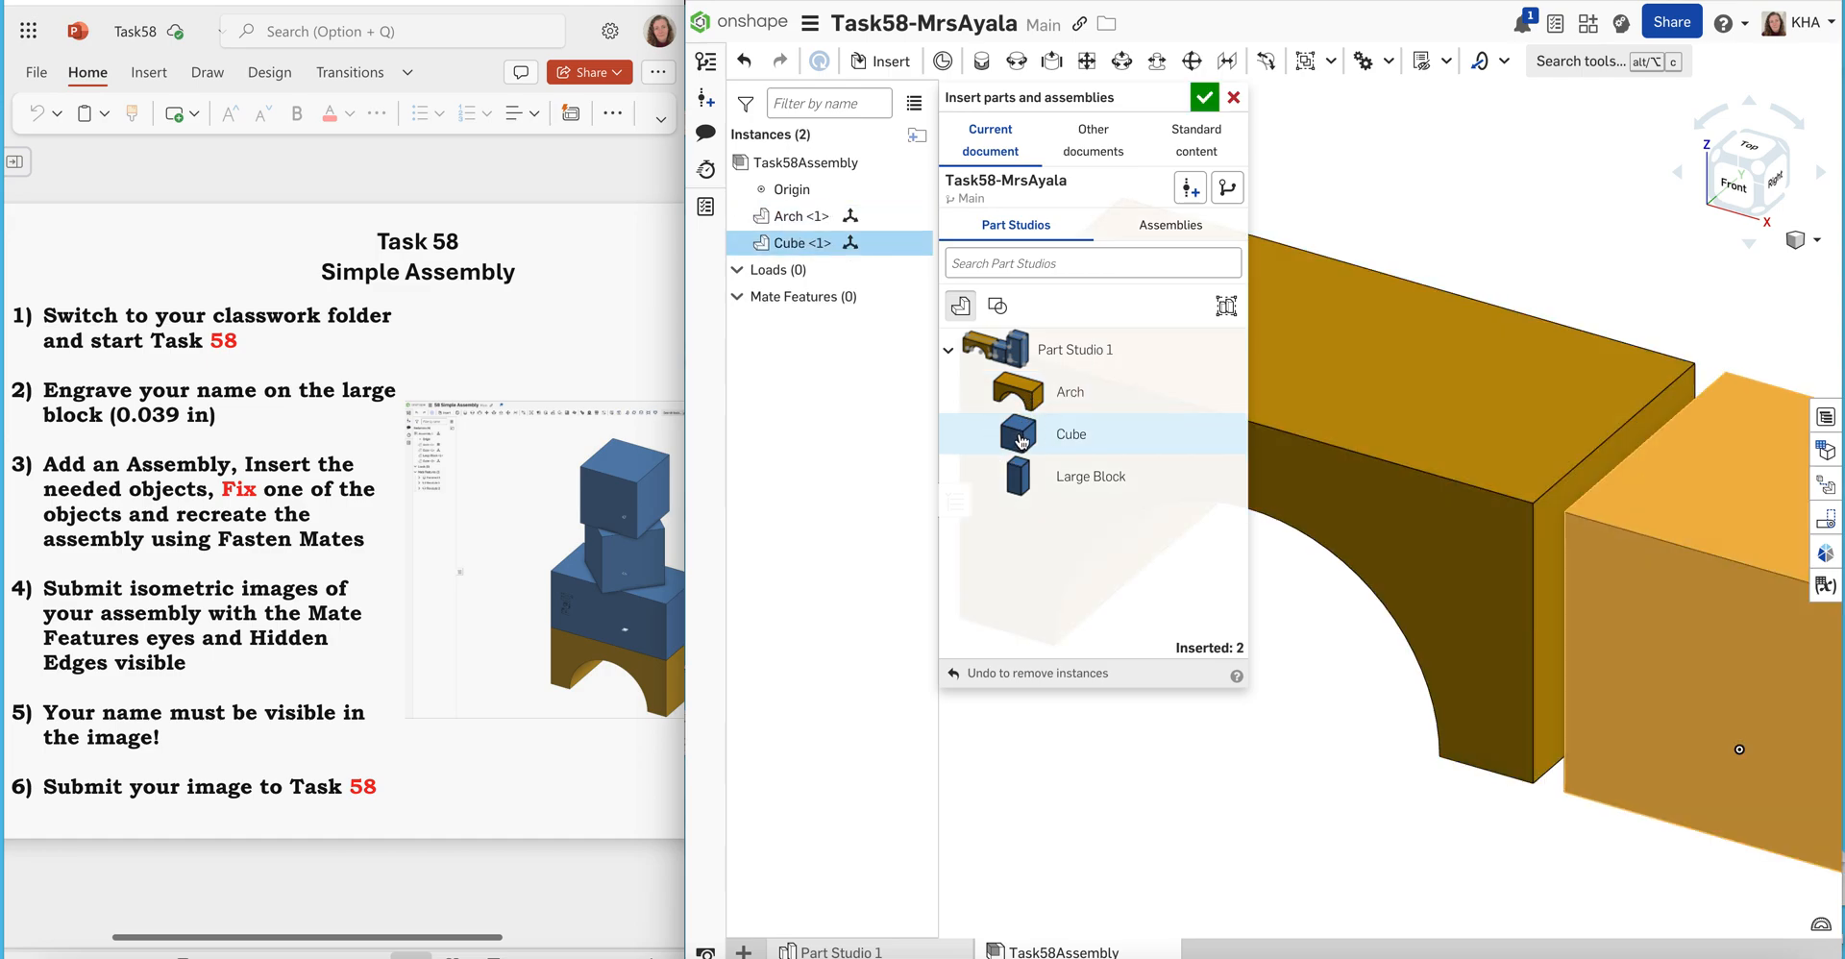
click(1021, 442)
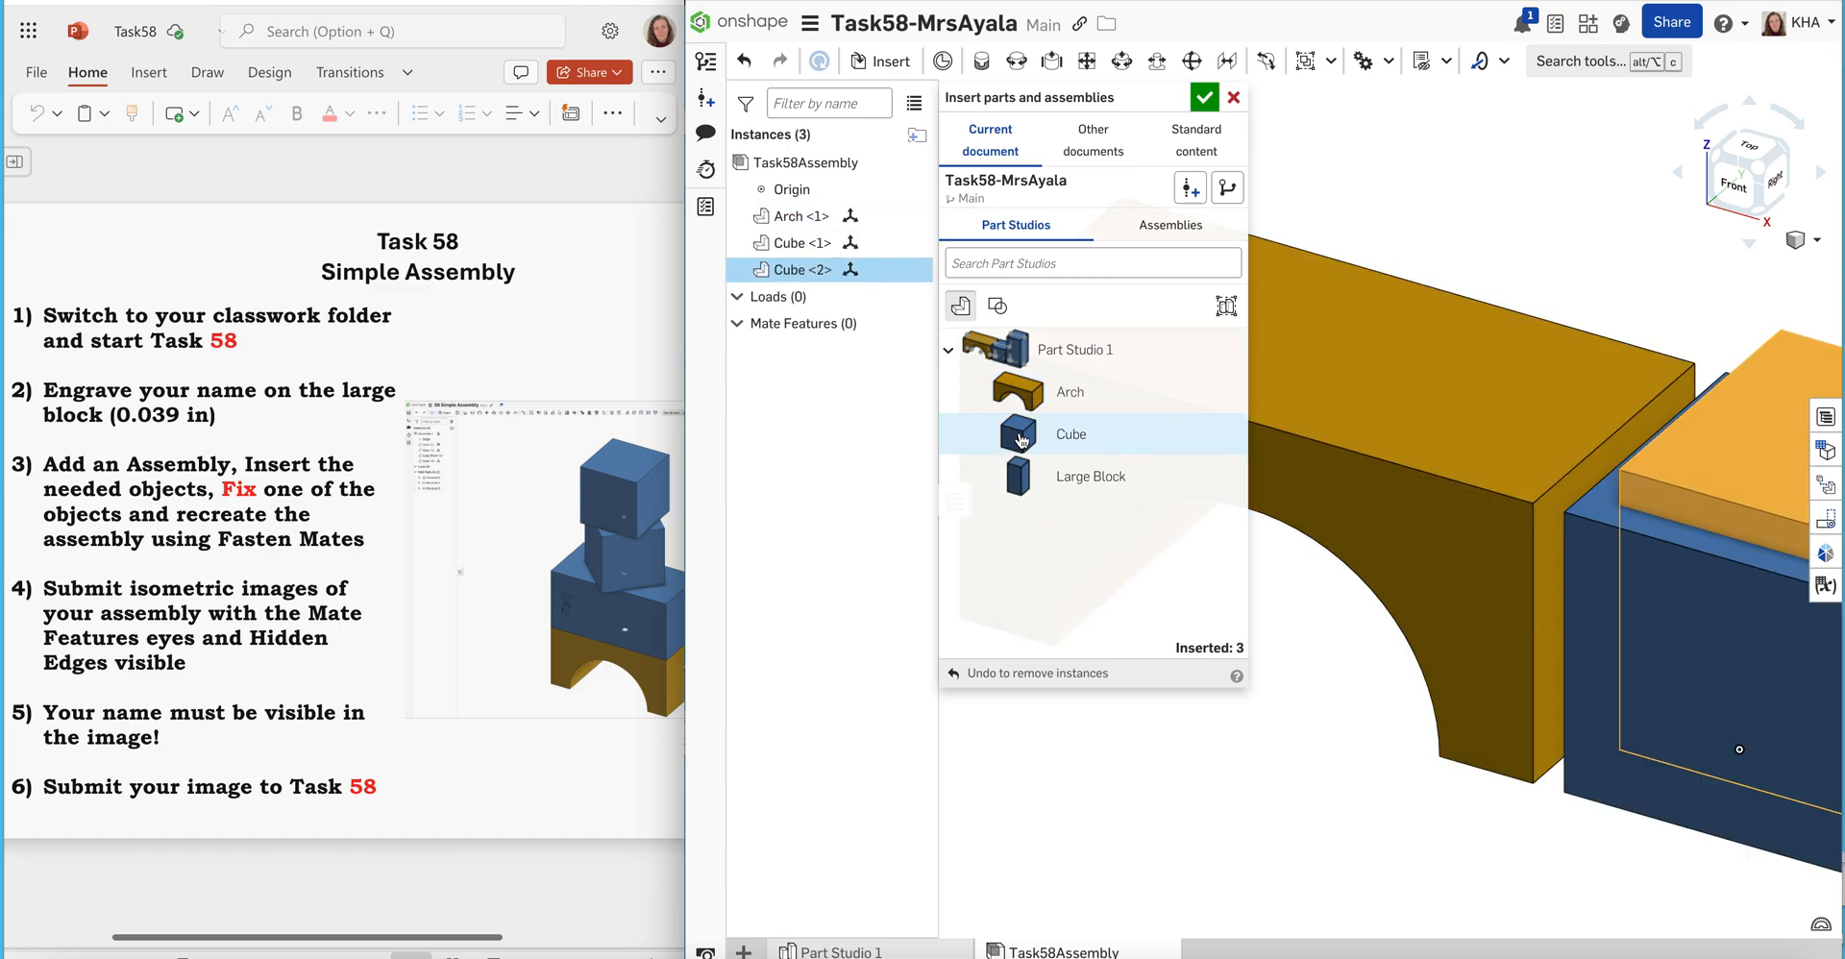
click(1019, 486)
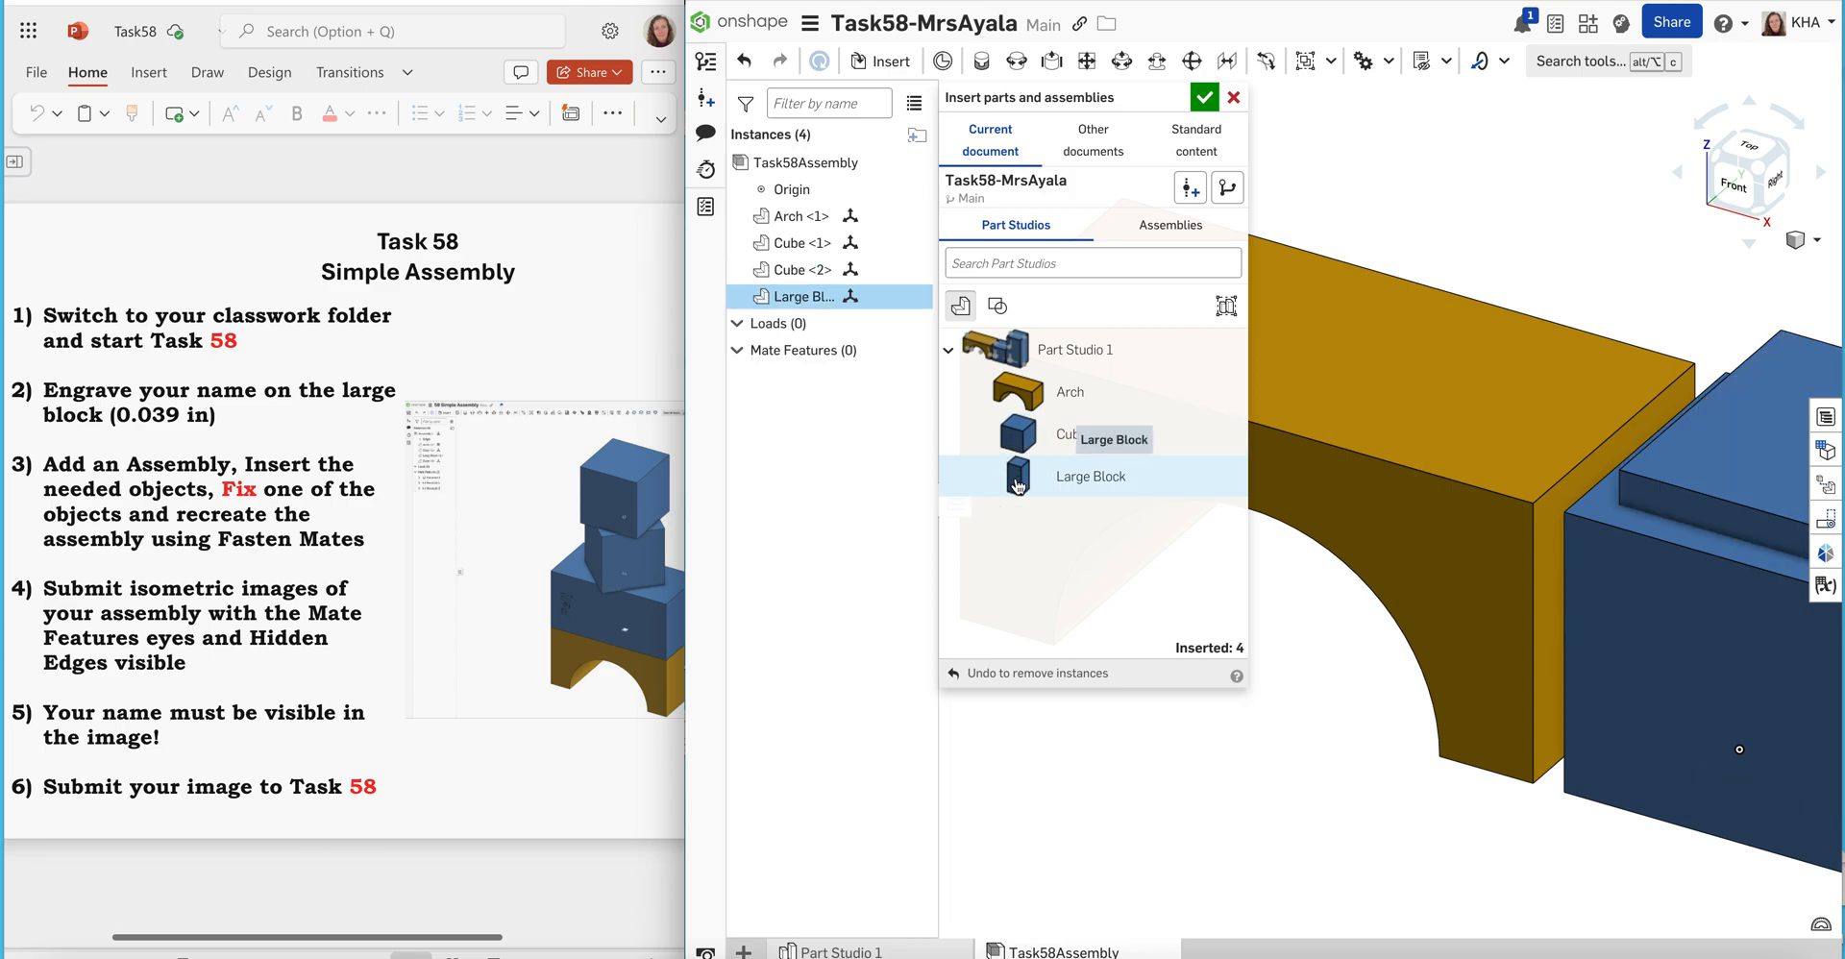
click(1205, 98)
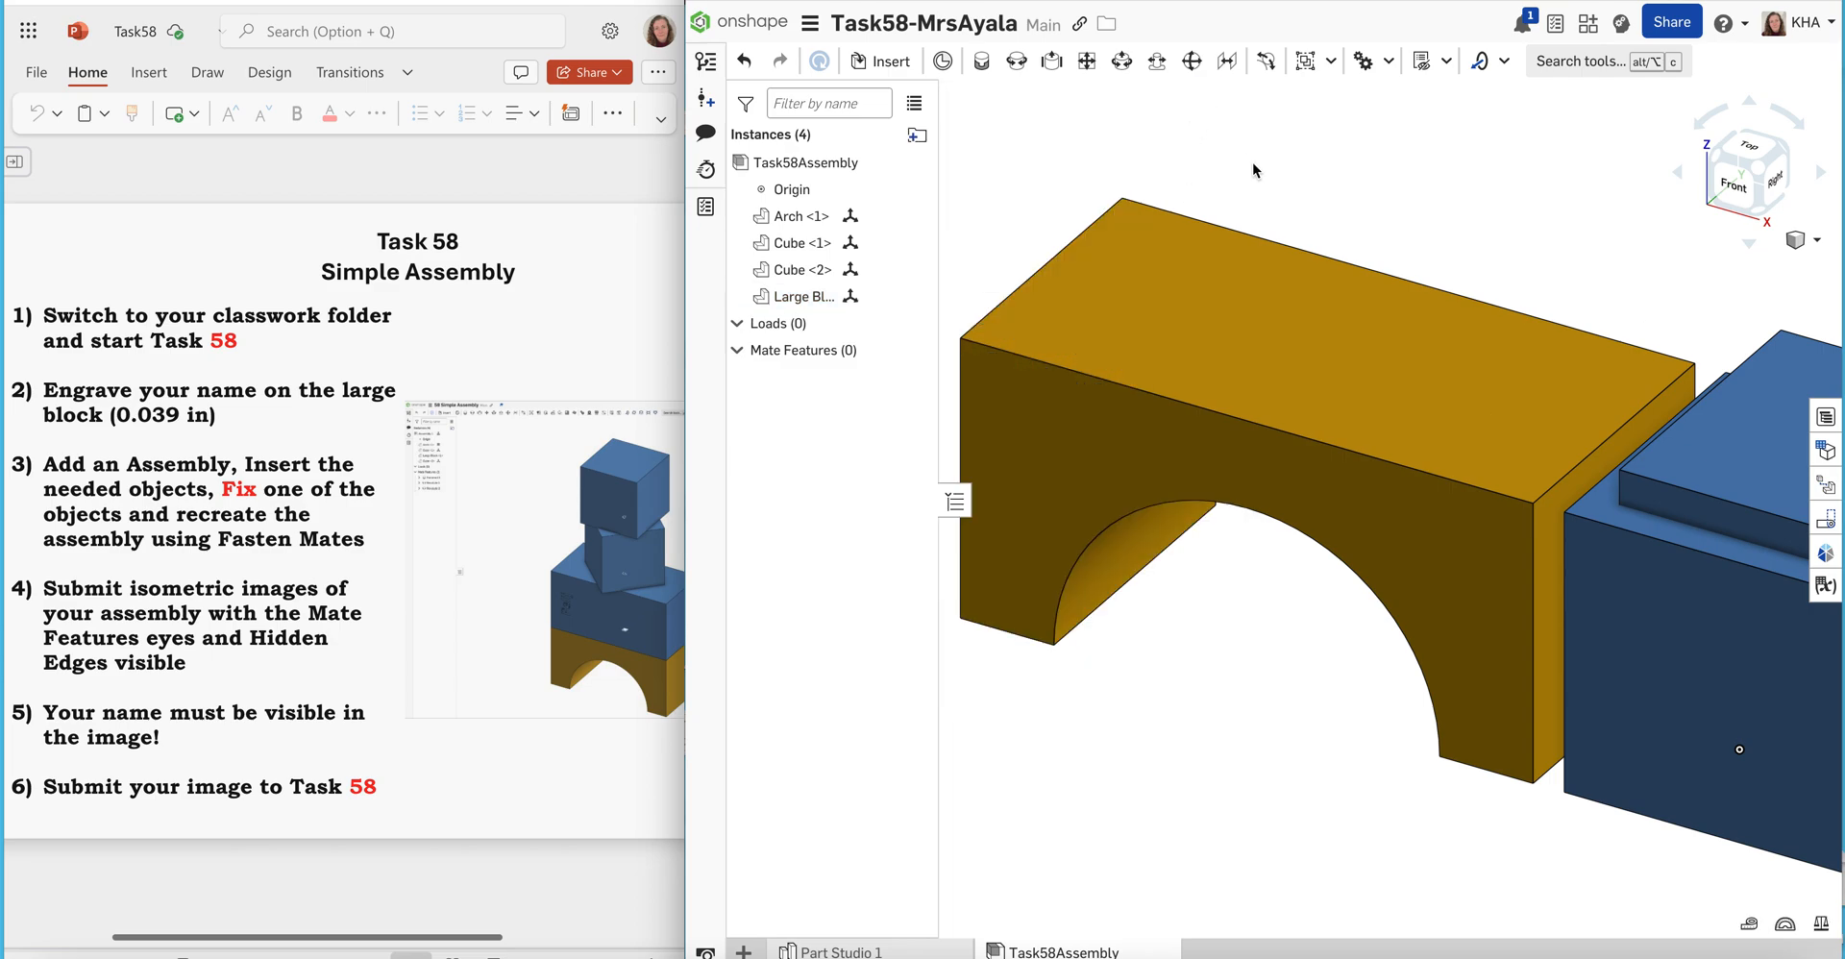
Spread the parts apart by moving the Large Block and both Cubes clear of the Arch
right_click(1357, 194)
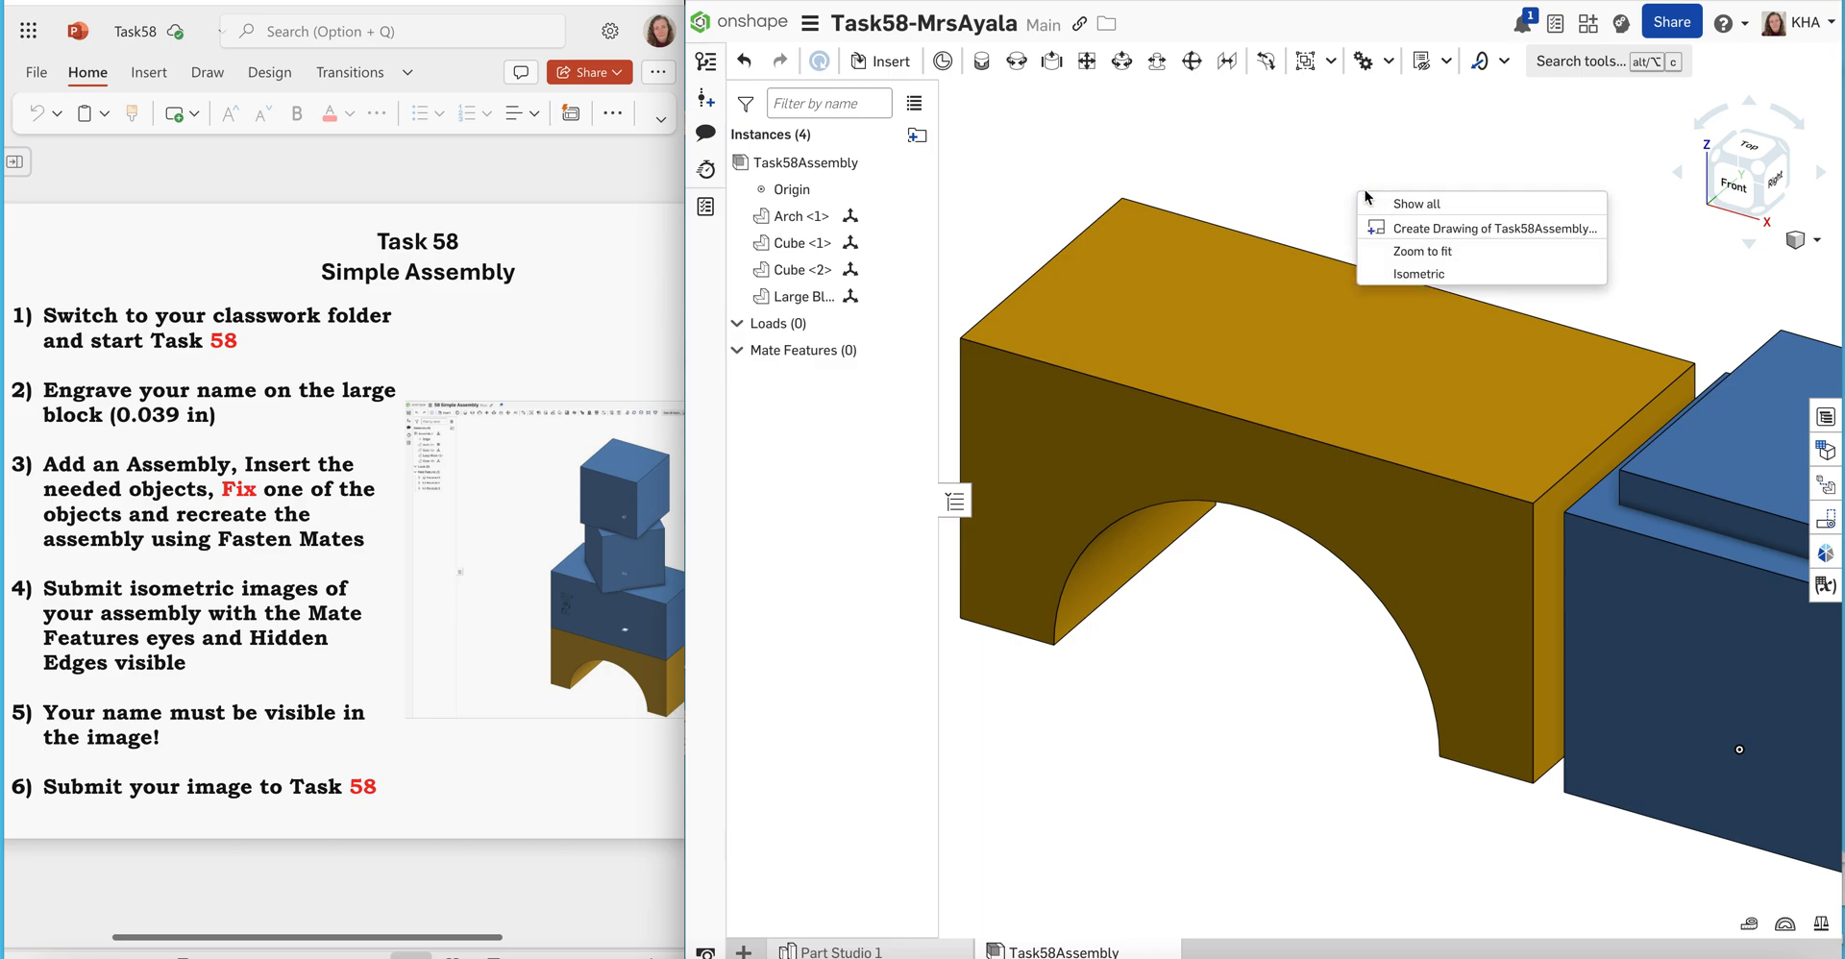
click(1469, 255)
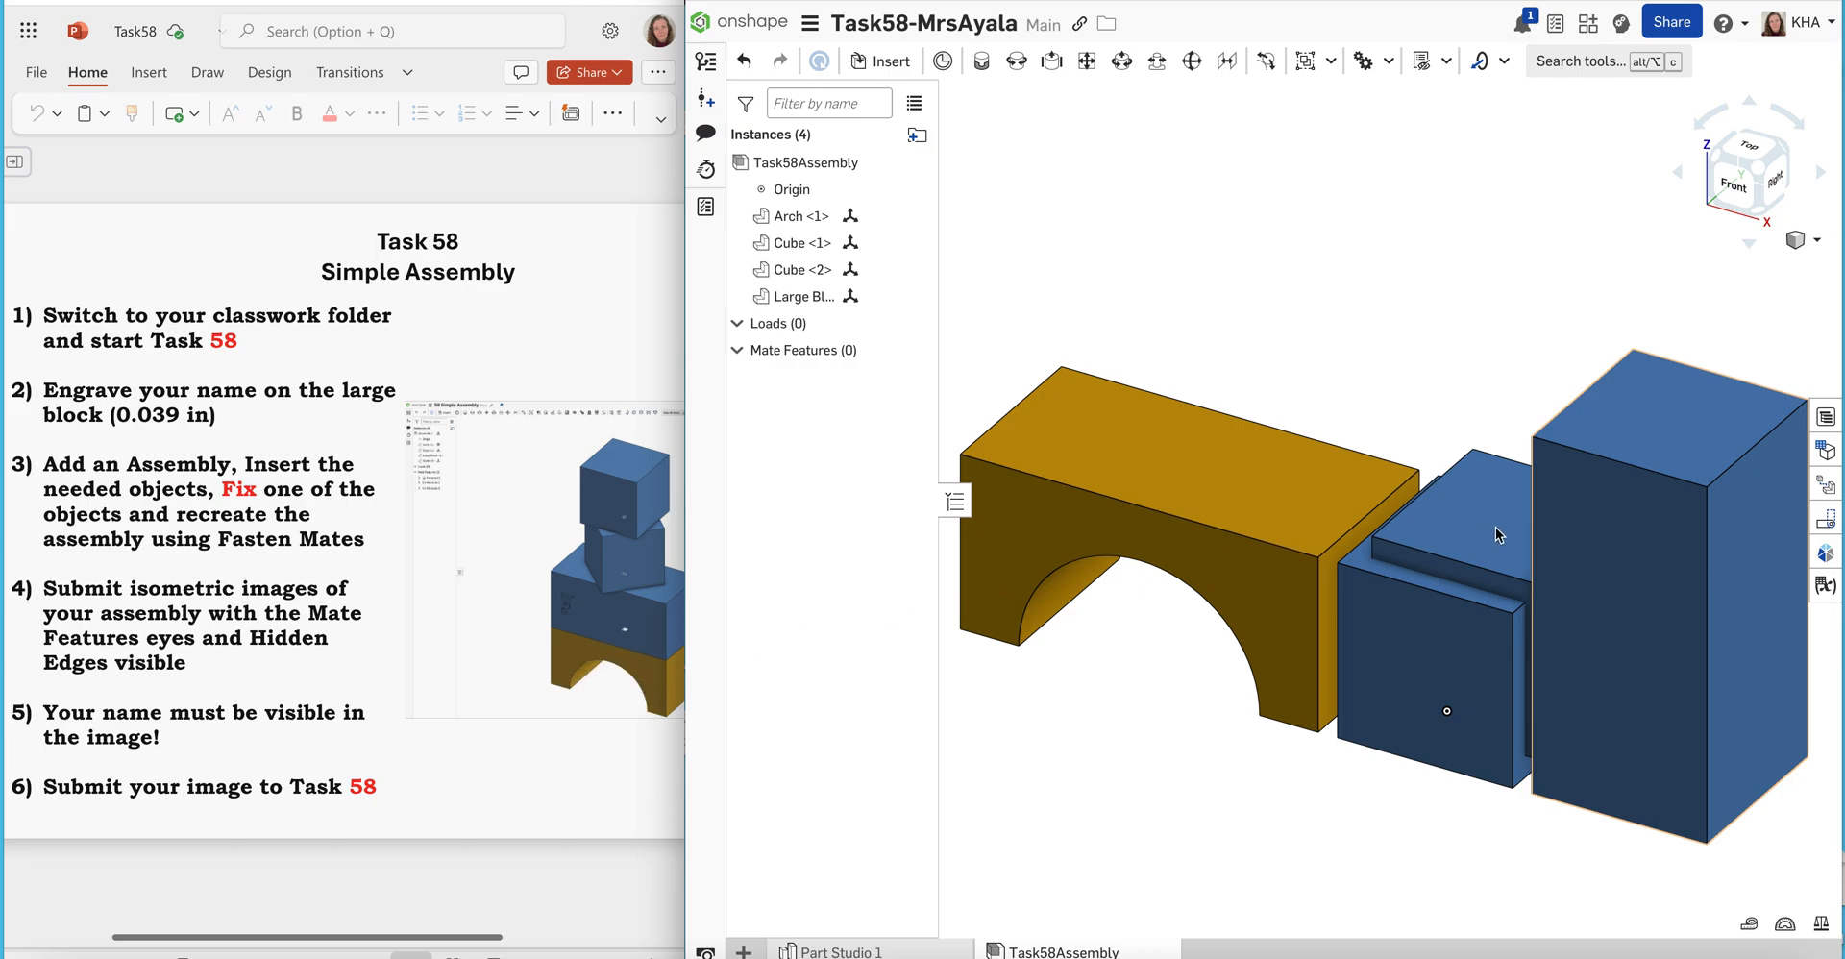
drag(1620, 573, 1631, 796)
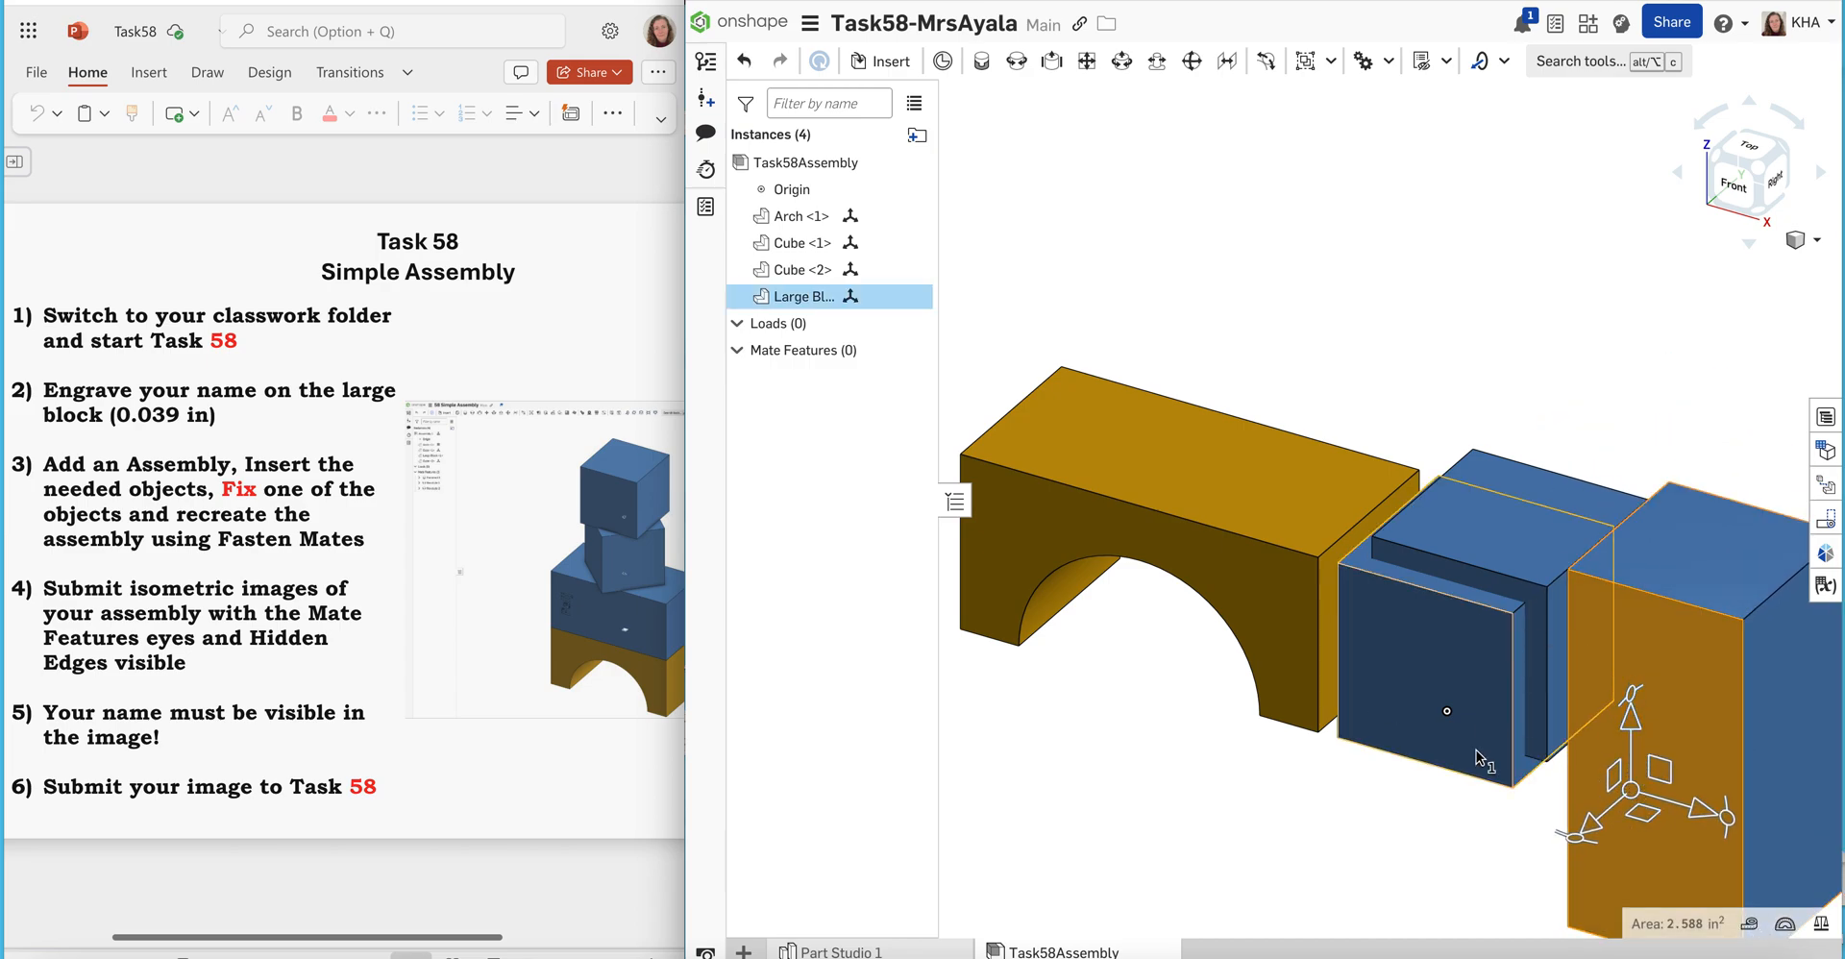
click(1477, 844)
drag(1640, 730, 1642, 925)
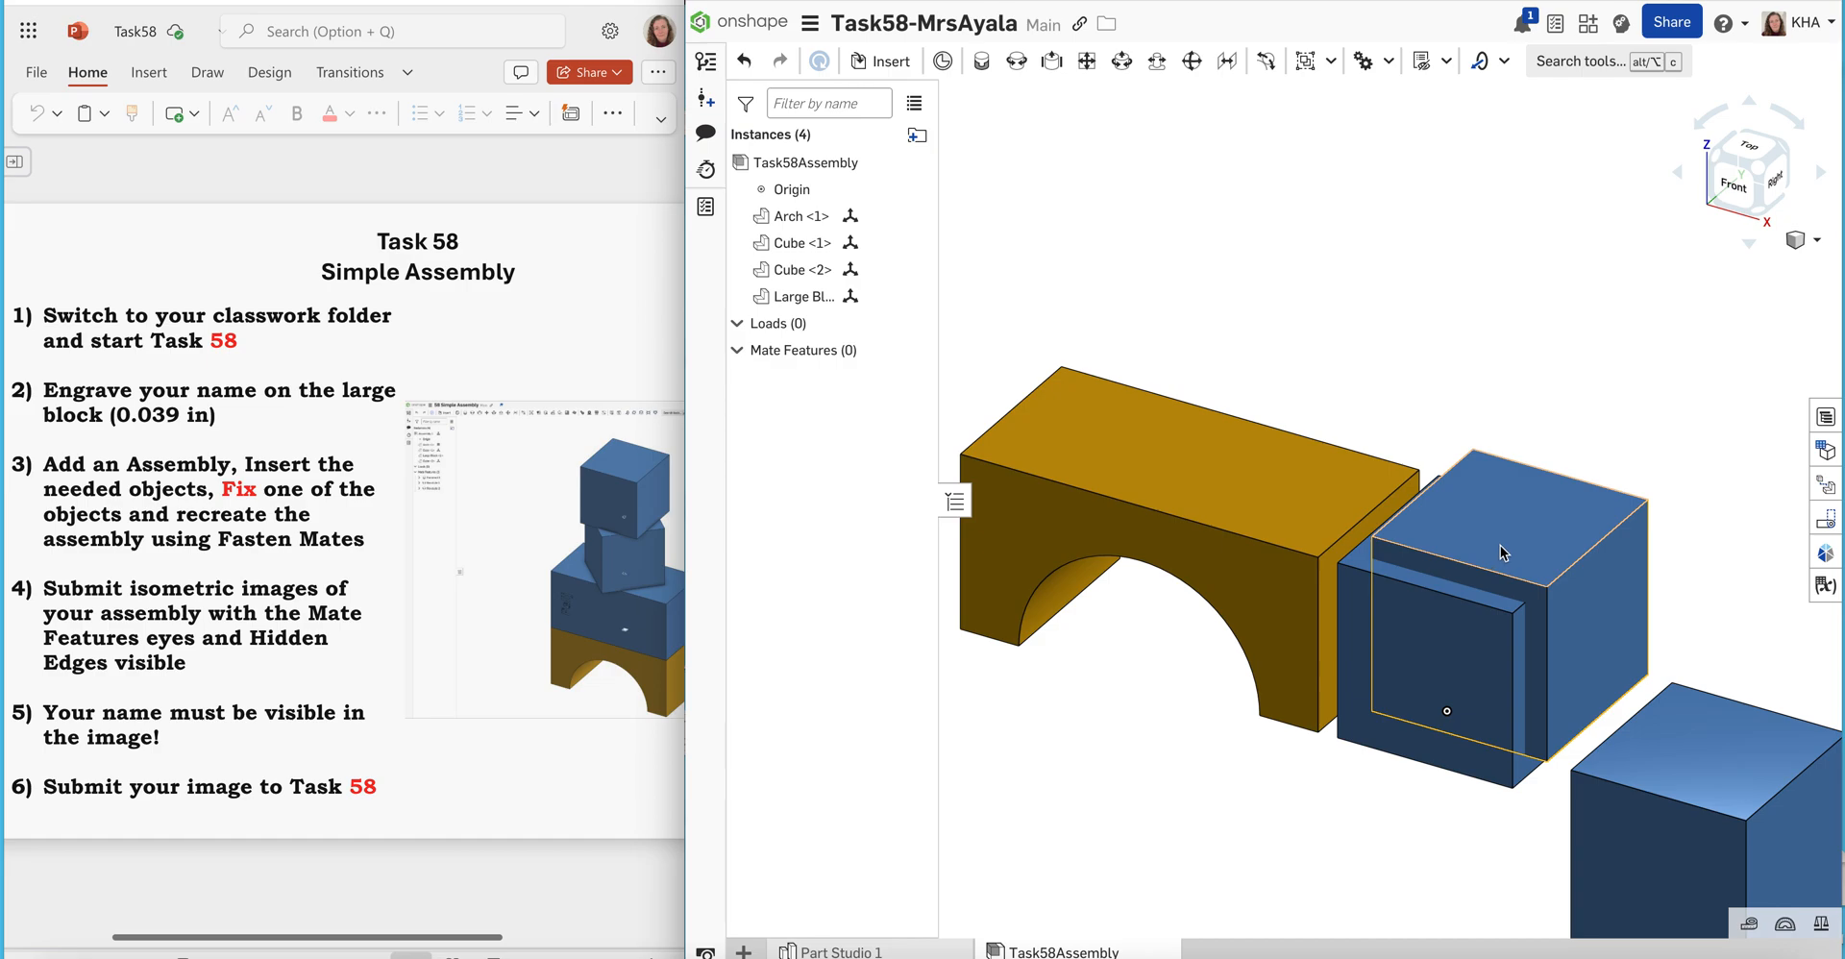
drag(1502, 553, 1057, 762)
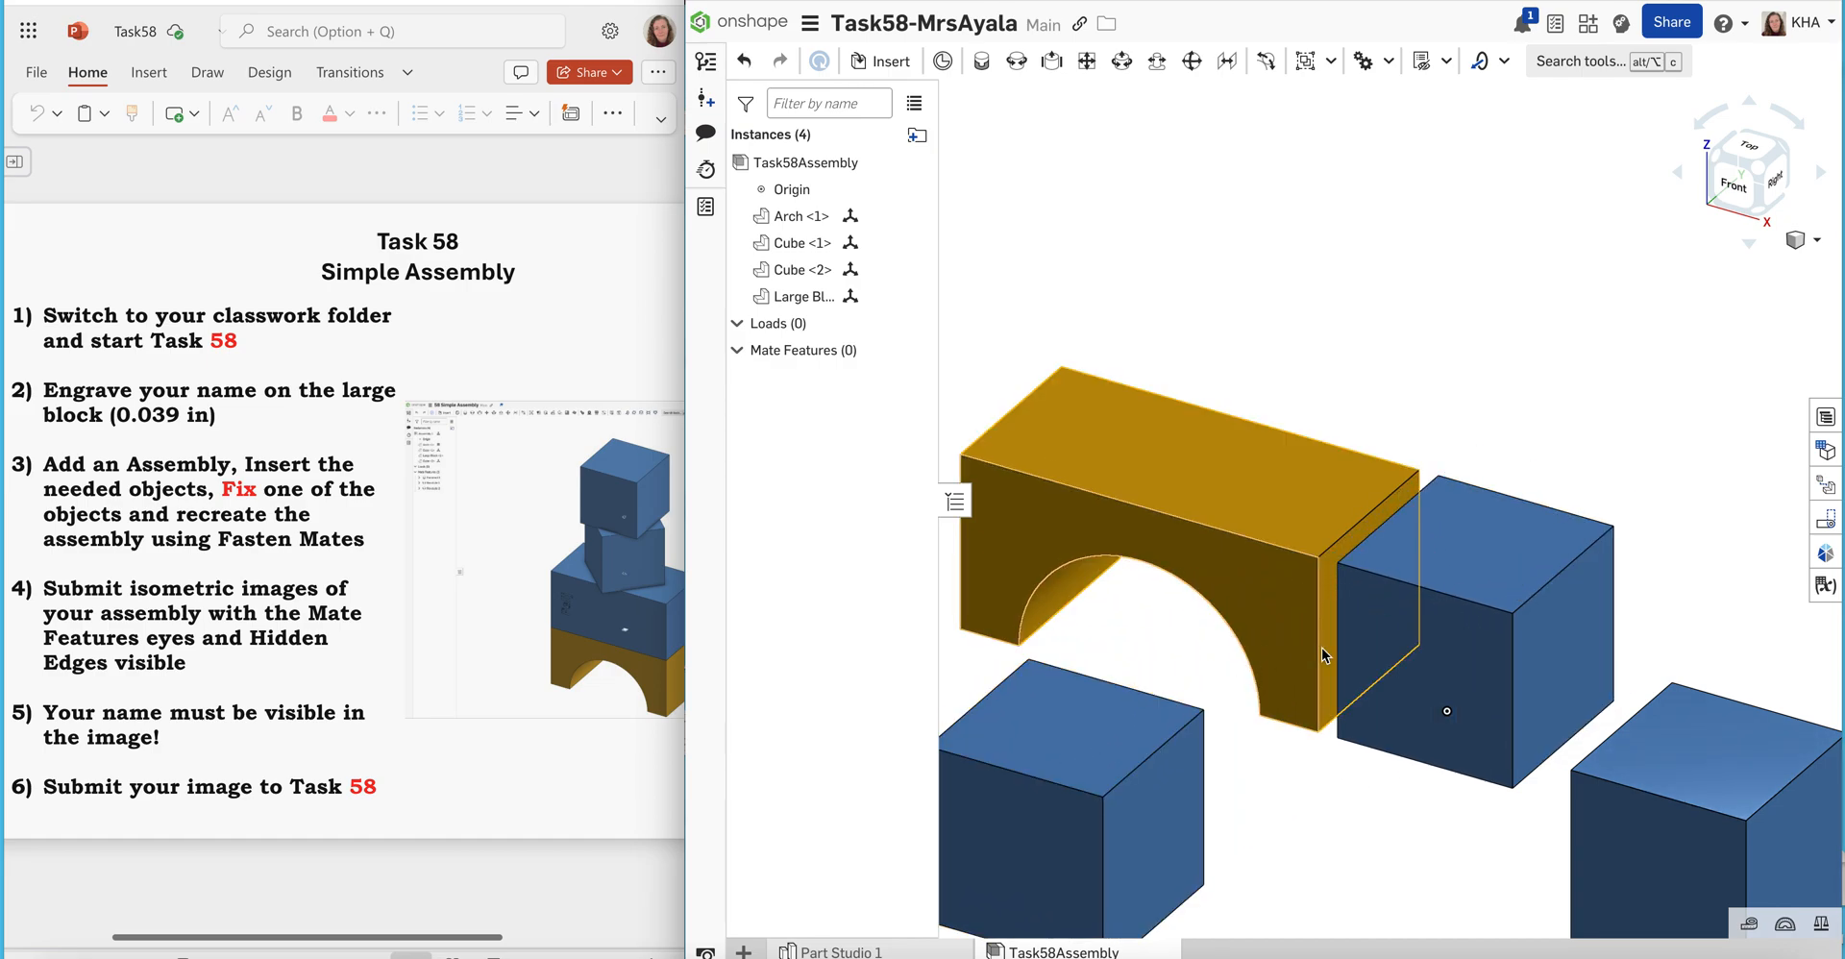
drag(1409, 636, 1222, 123)
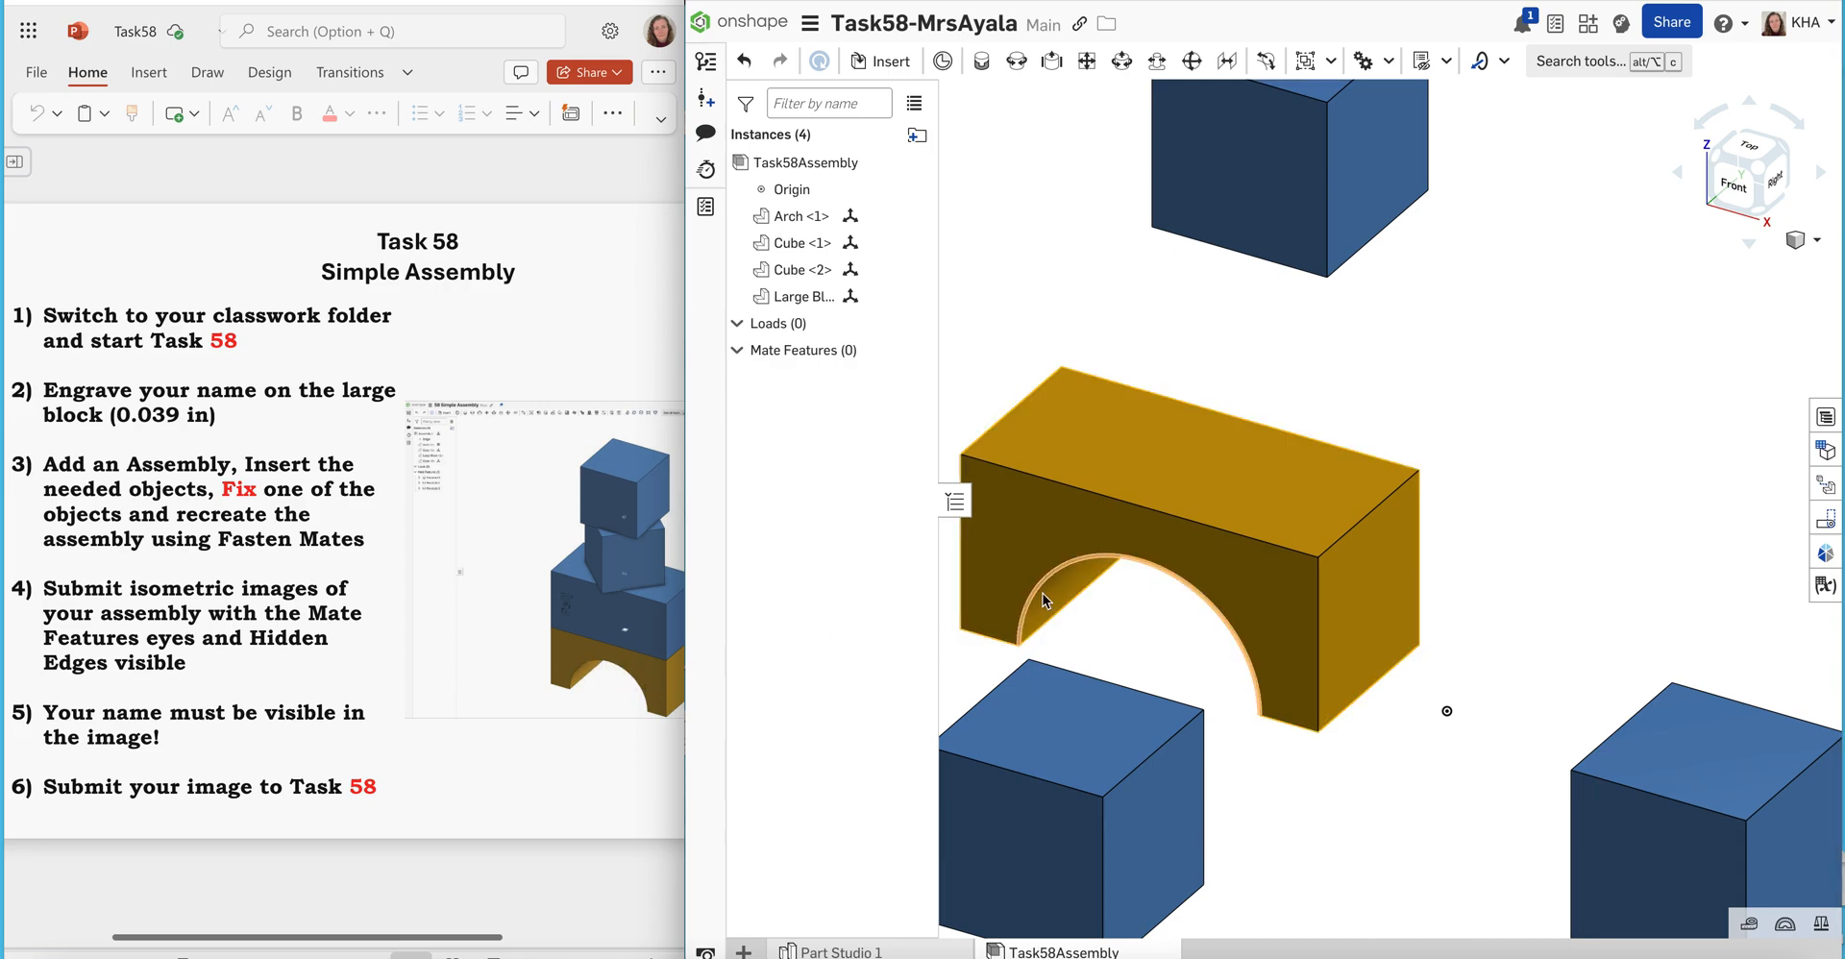
click(1203, 550)
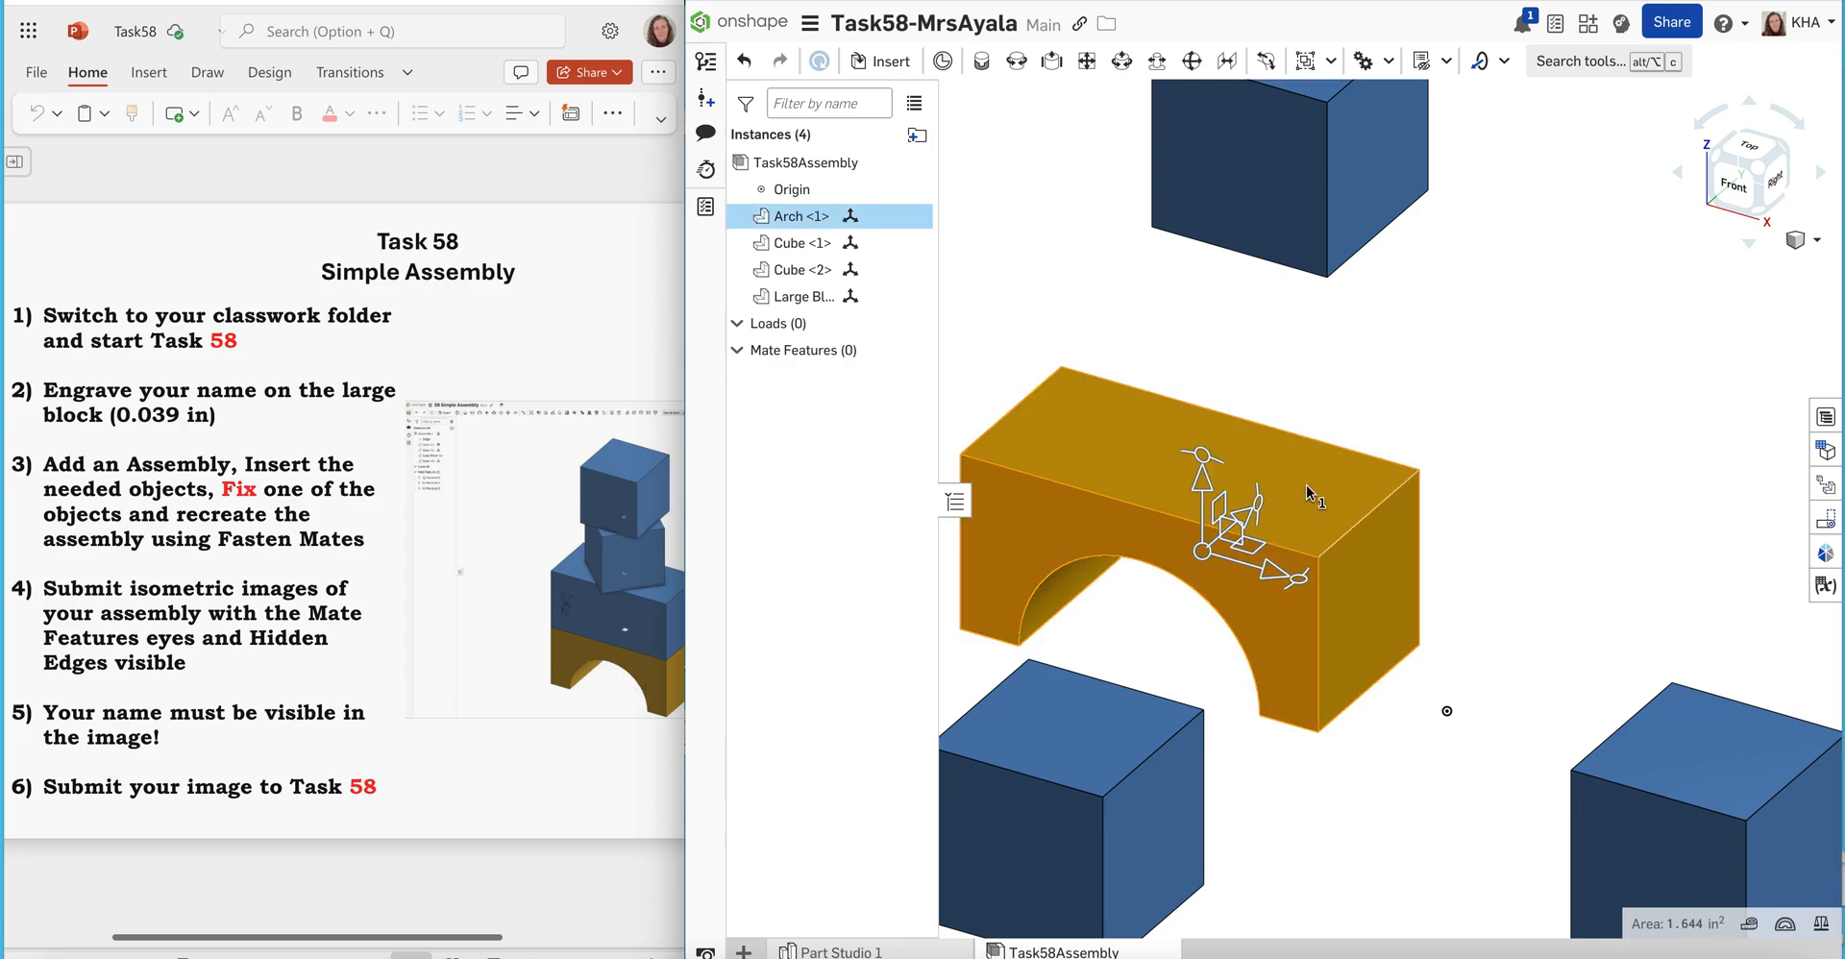
click(1497, 589)
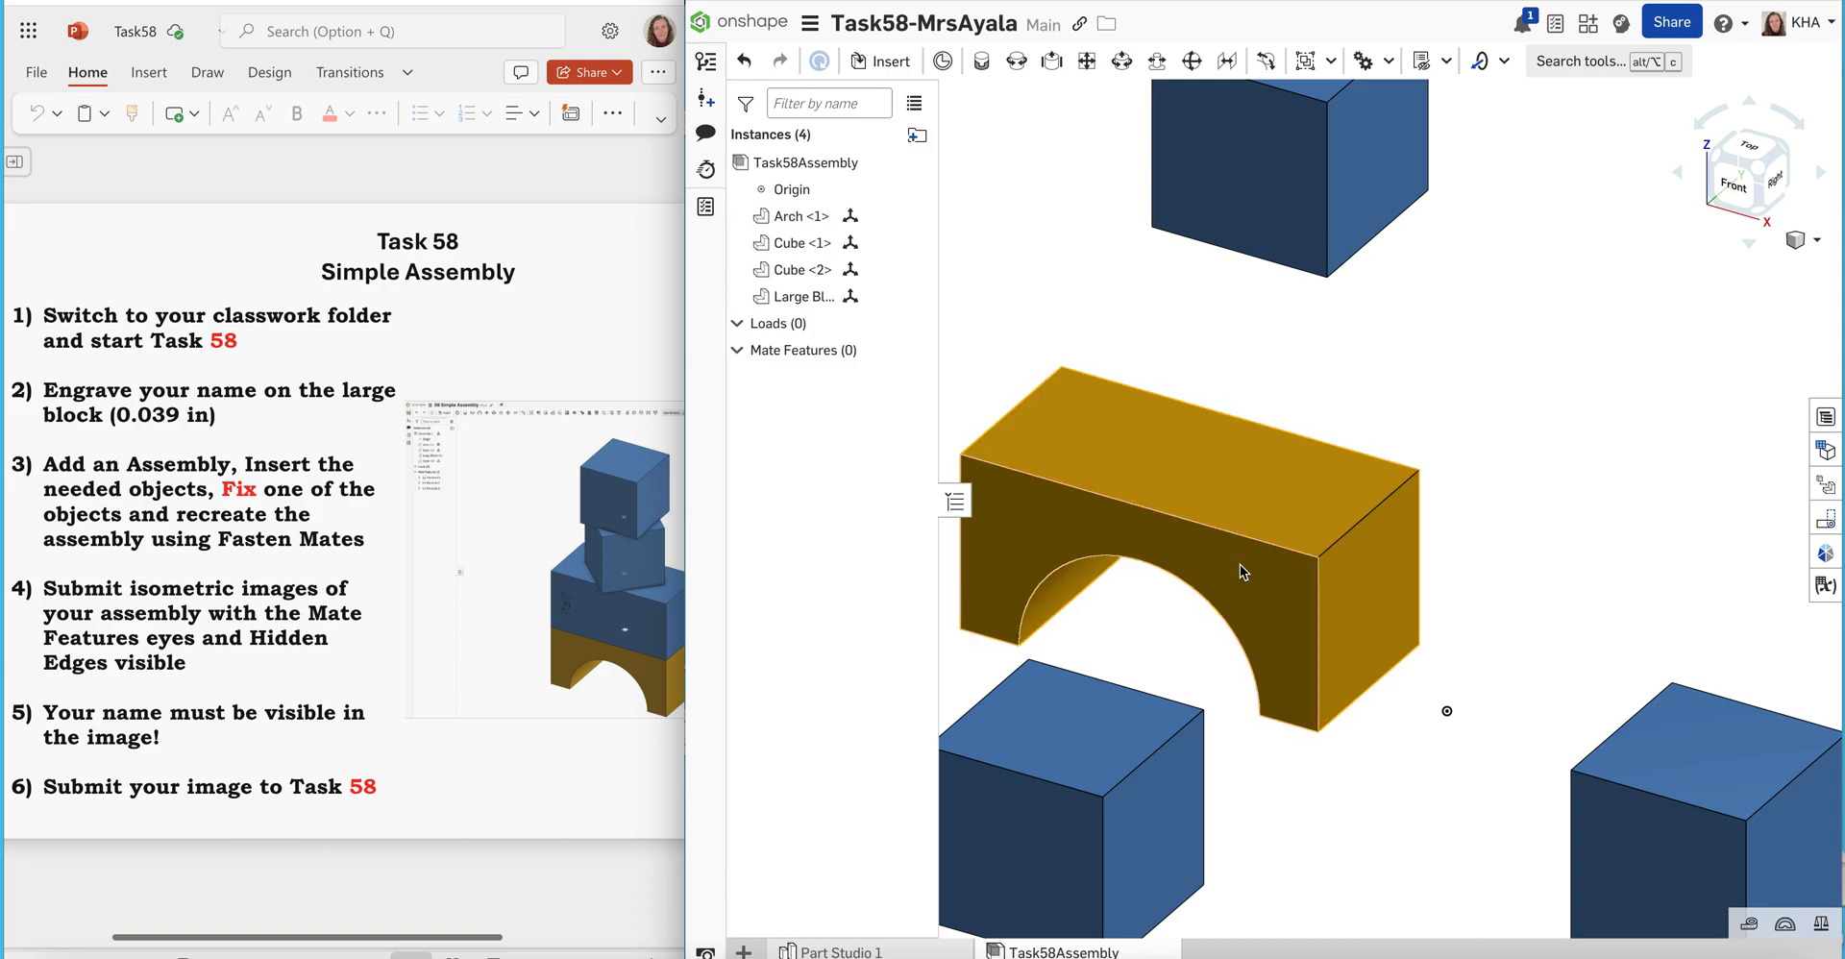
right_click(1239, 565)
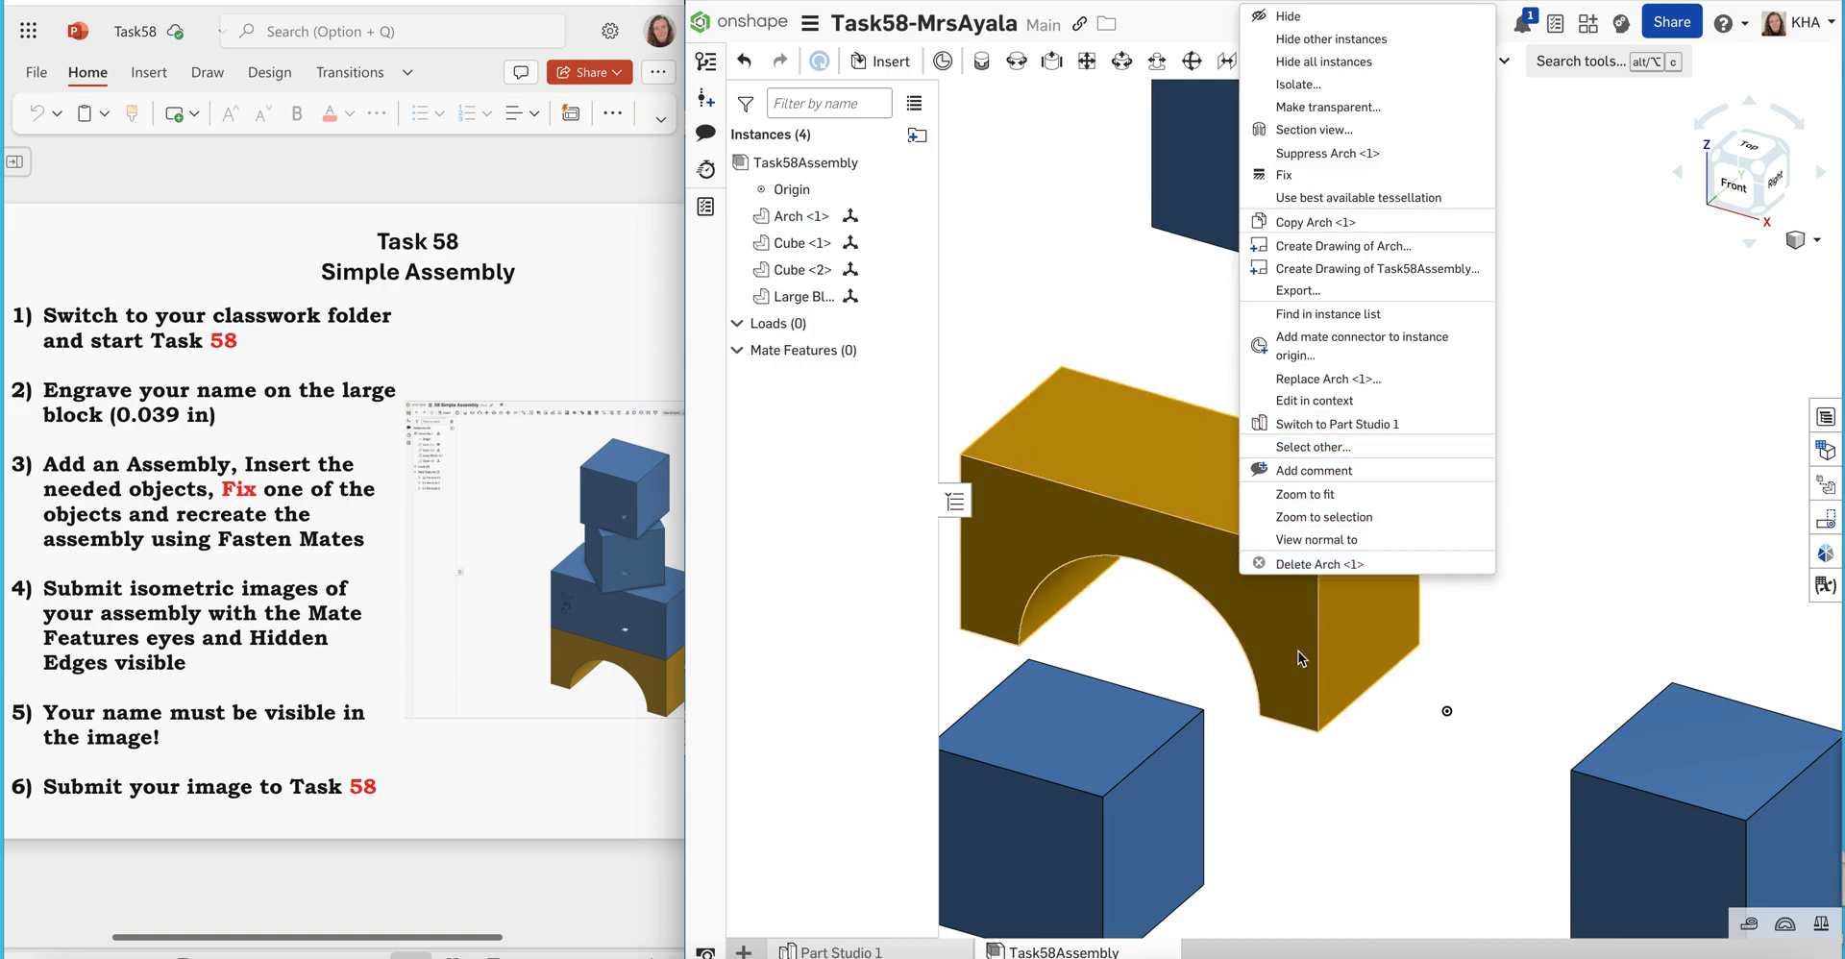
click(1320, 749)
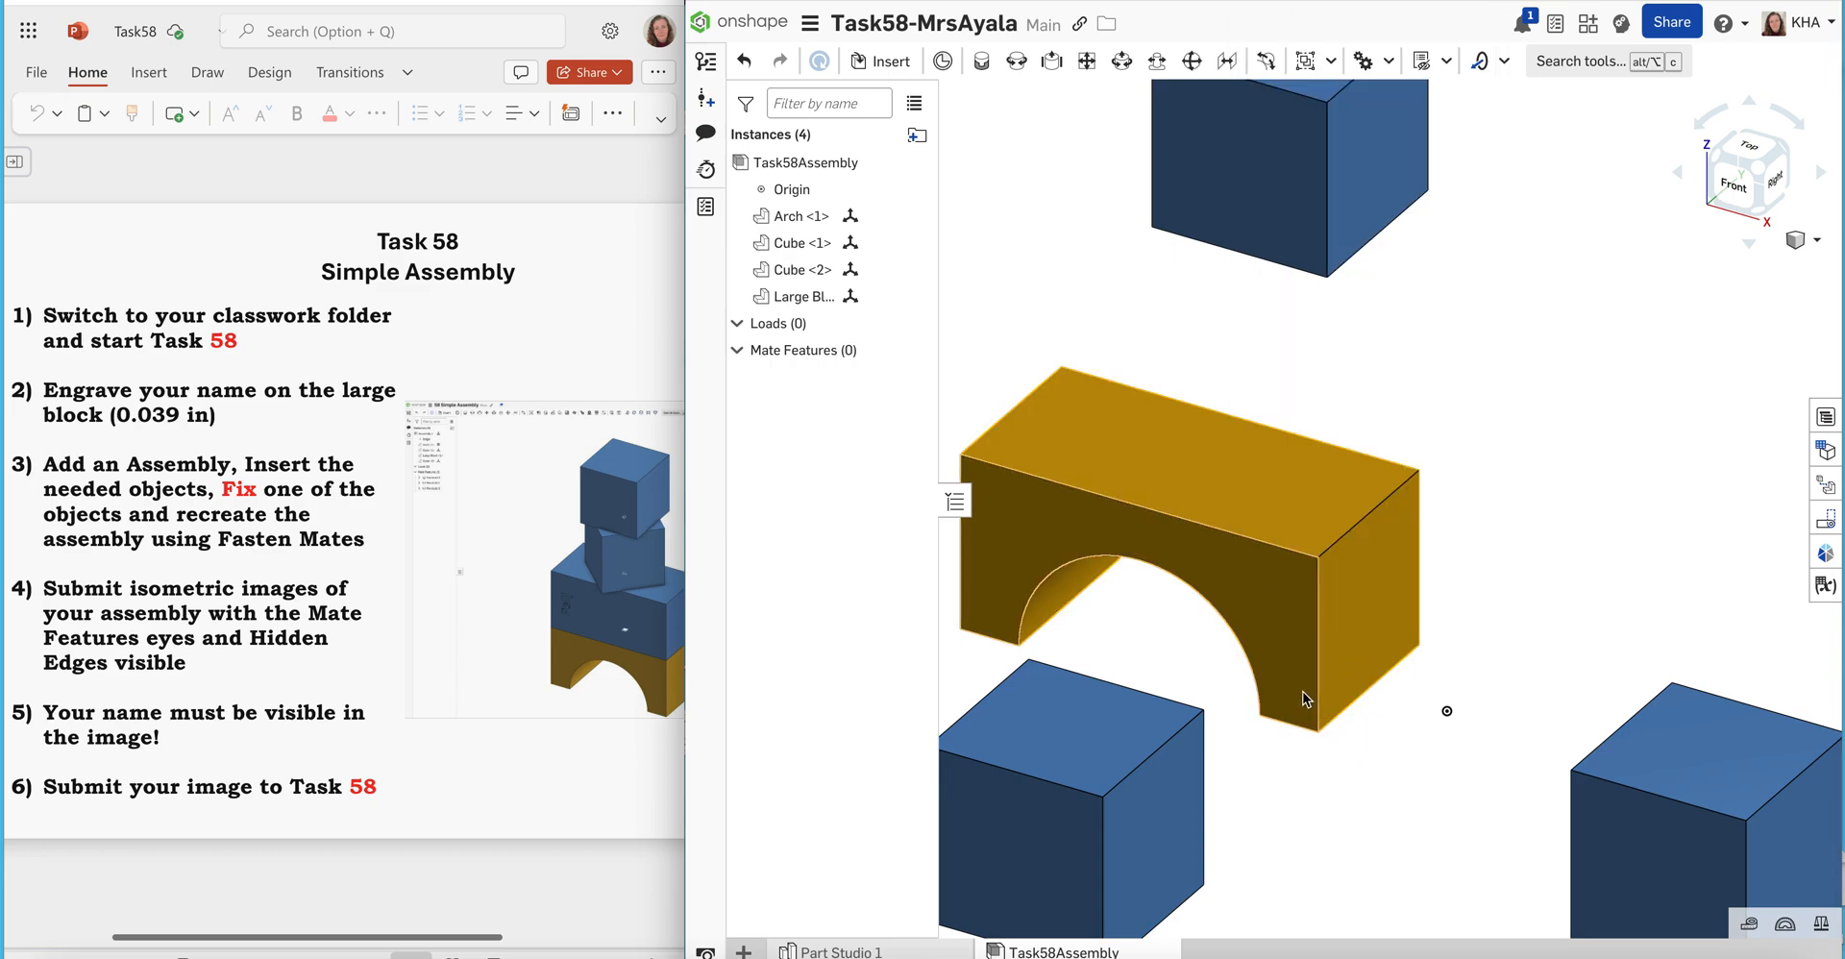
right_click(1302, 690)
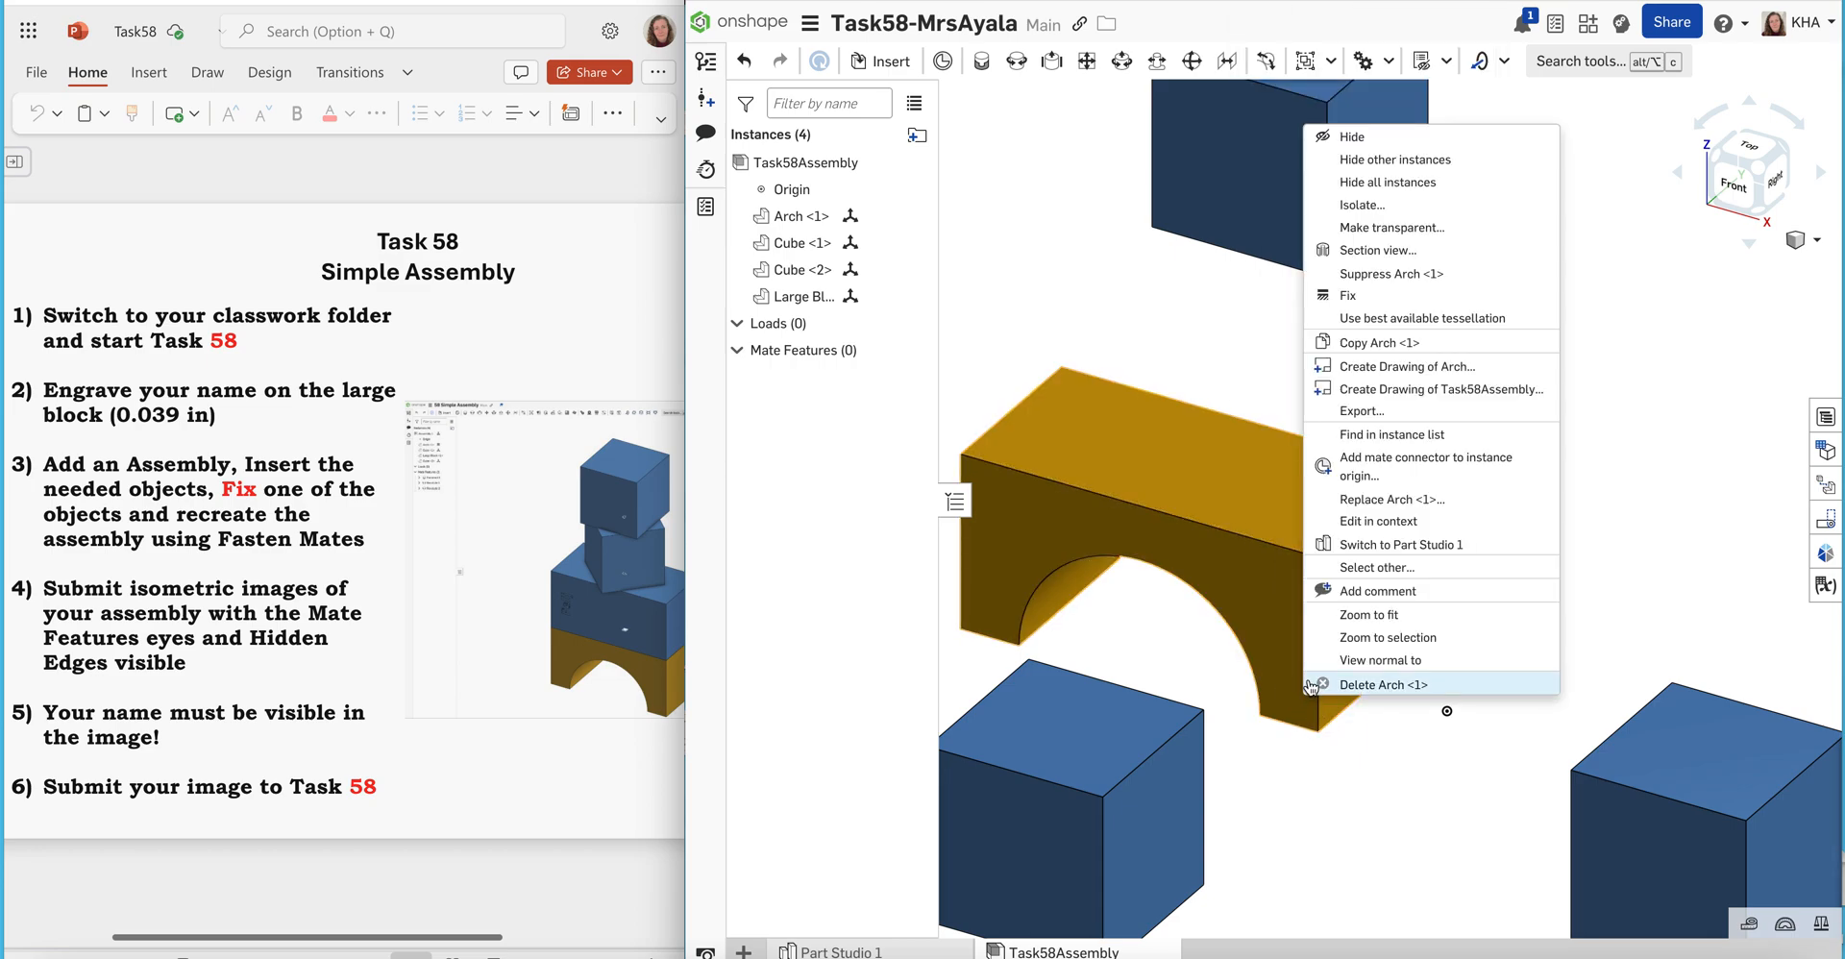
click(1238, 379)
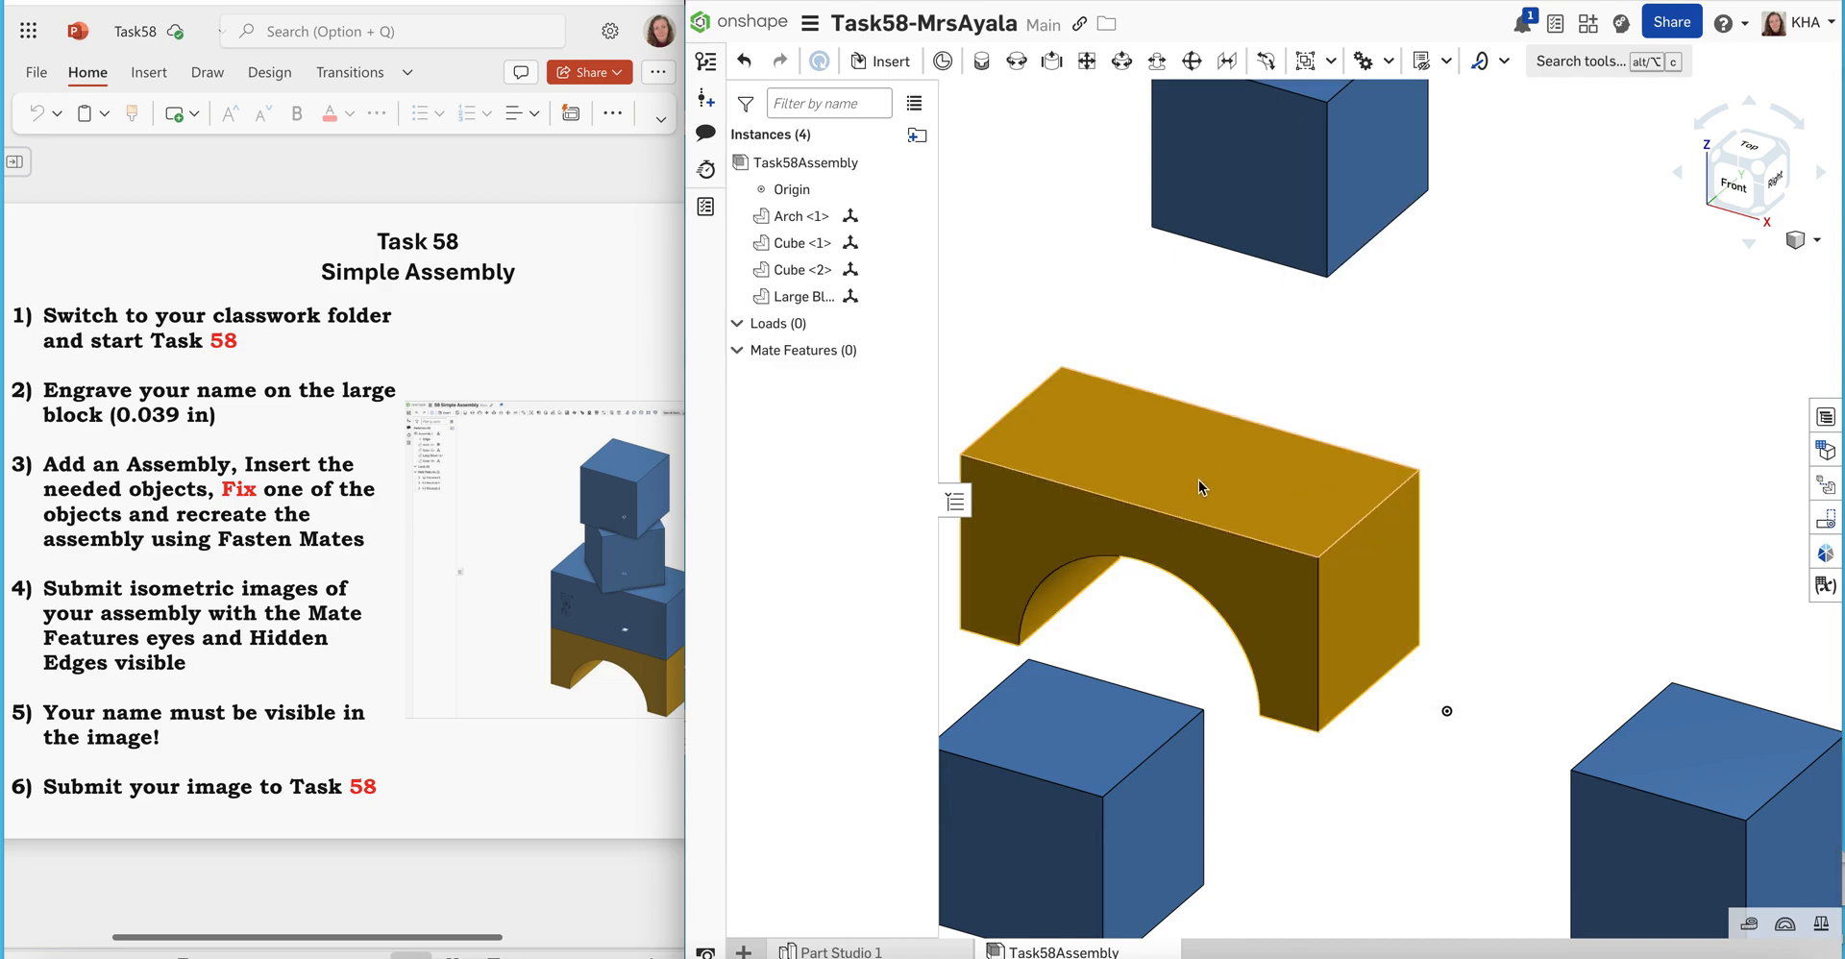
Move the Arch to the assembly origin with Move to origin, and clear the selection
click(819, 189)
click(815, 217)
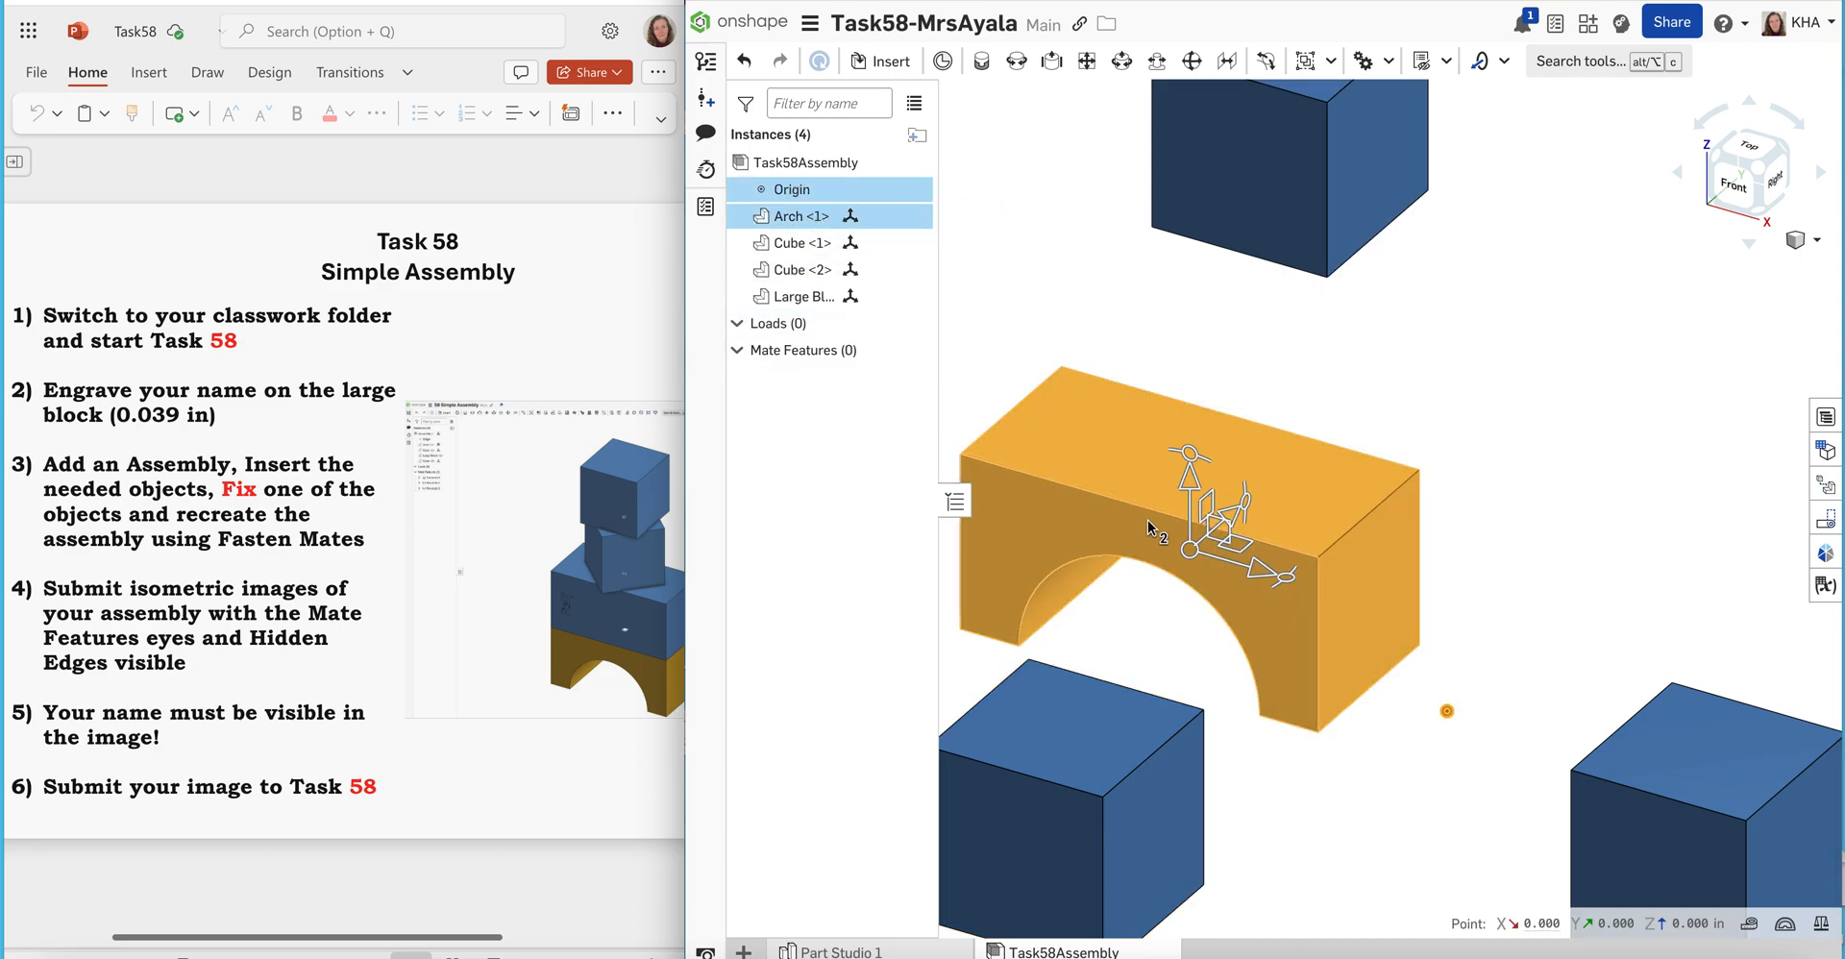
right_click(1190, 555)
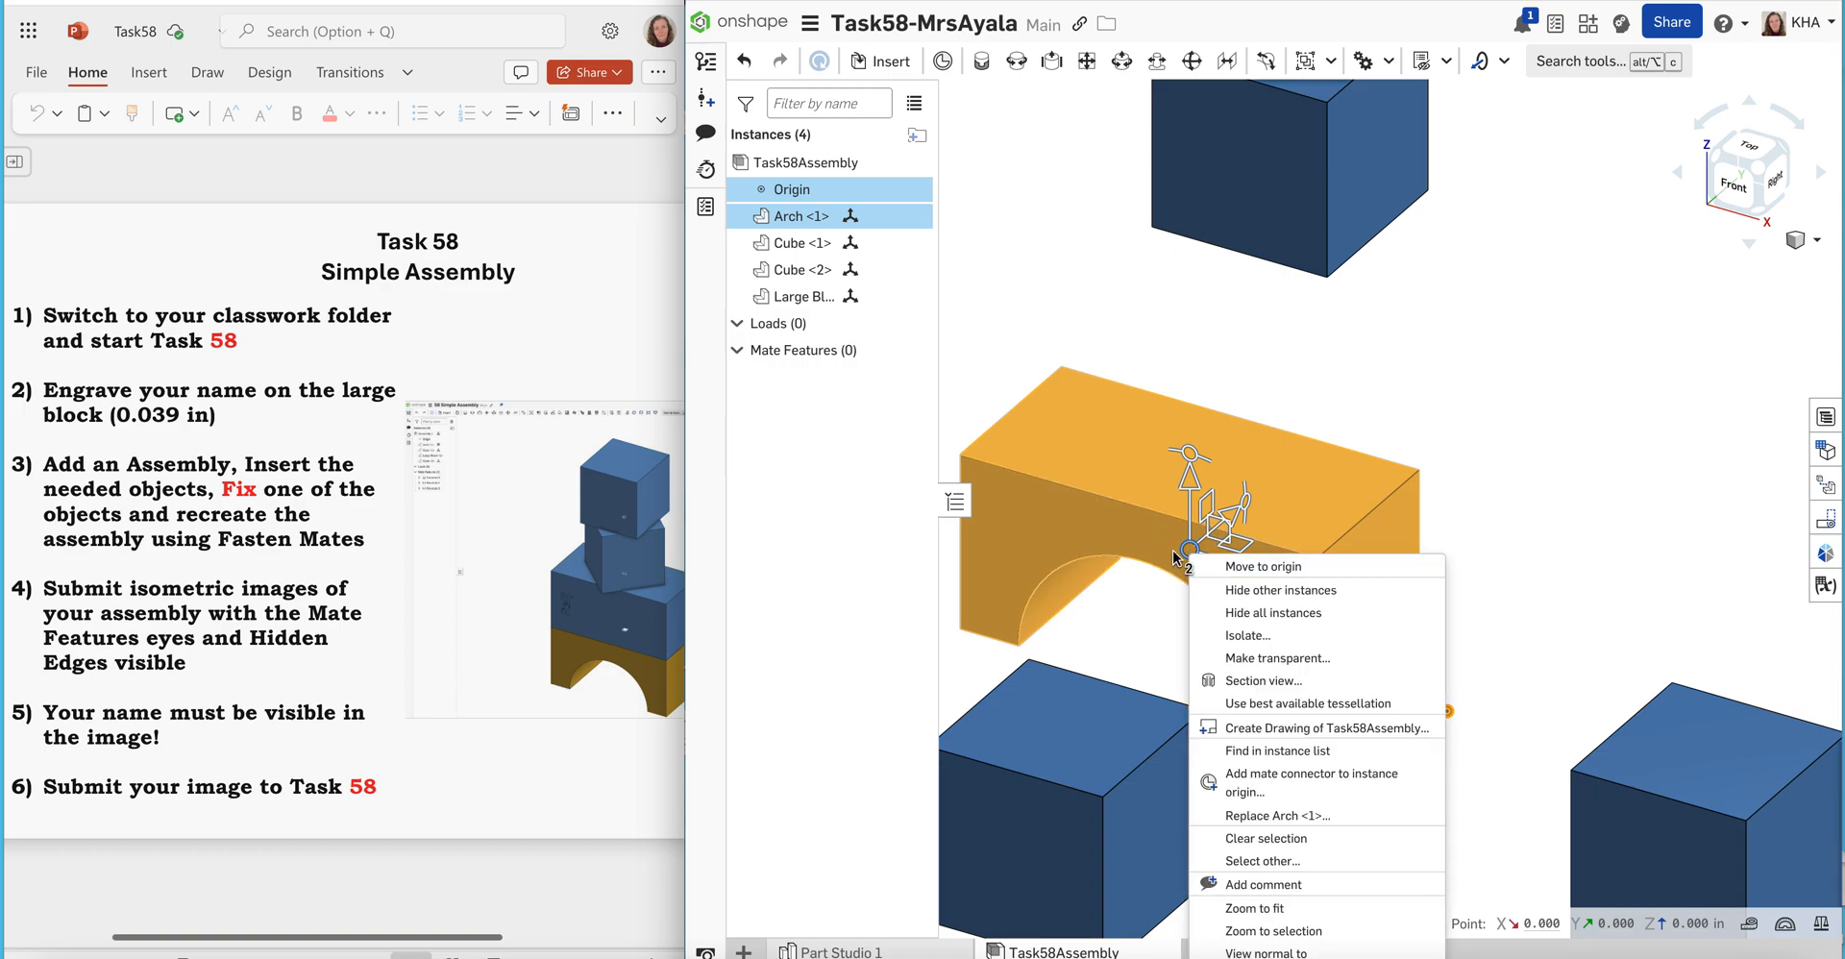
click(1163, 585)
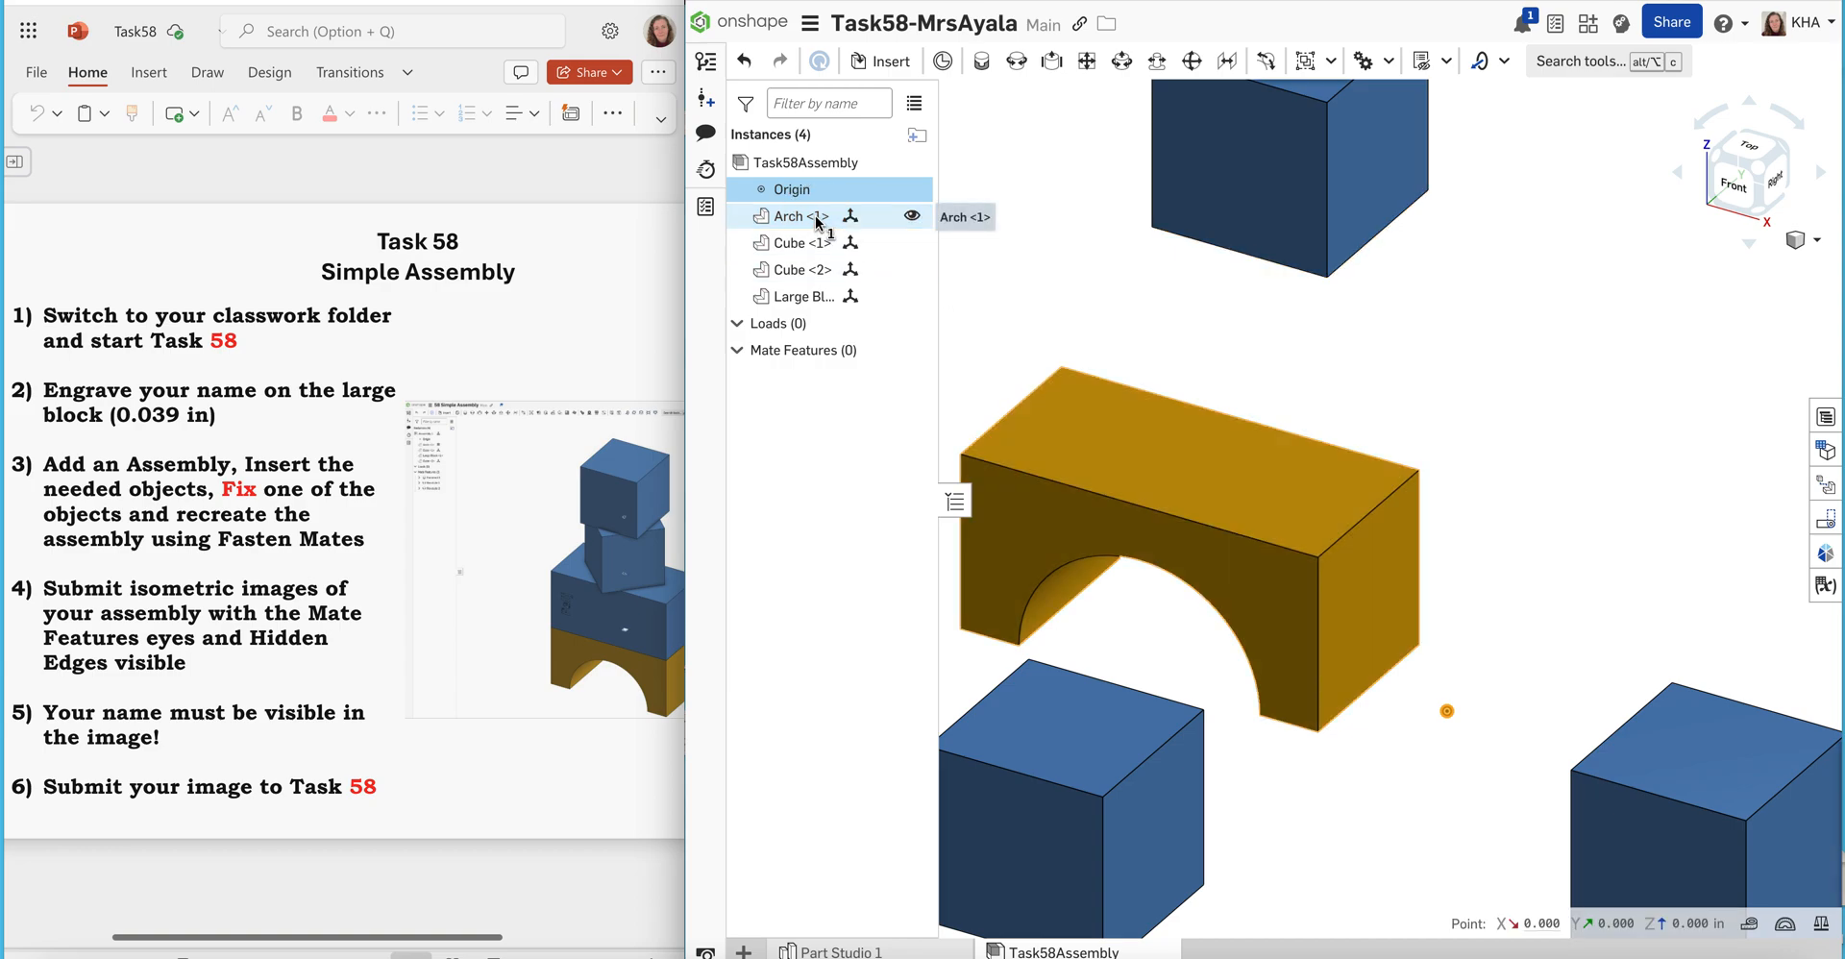
click(1150, 535)
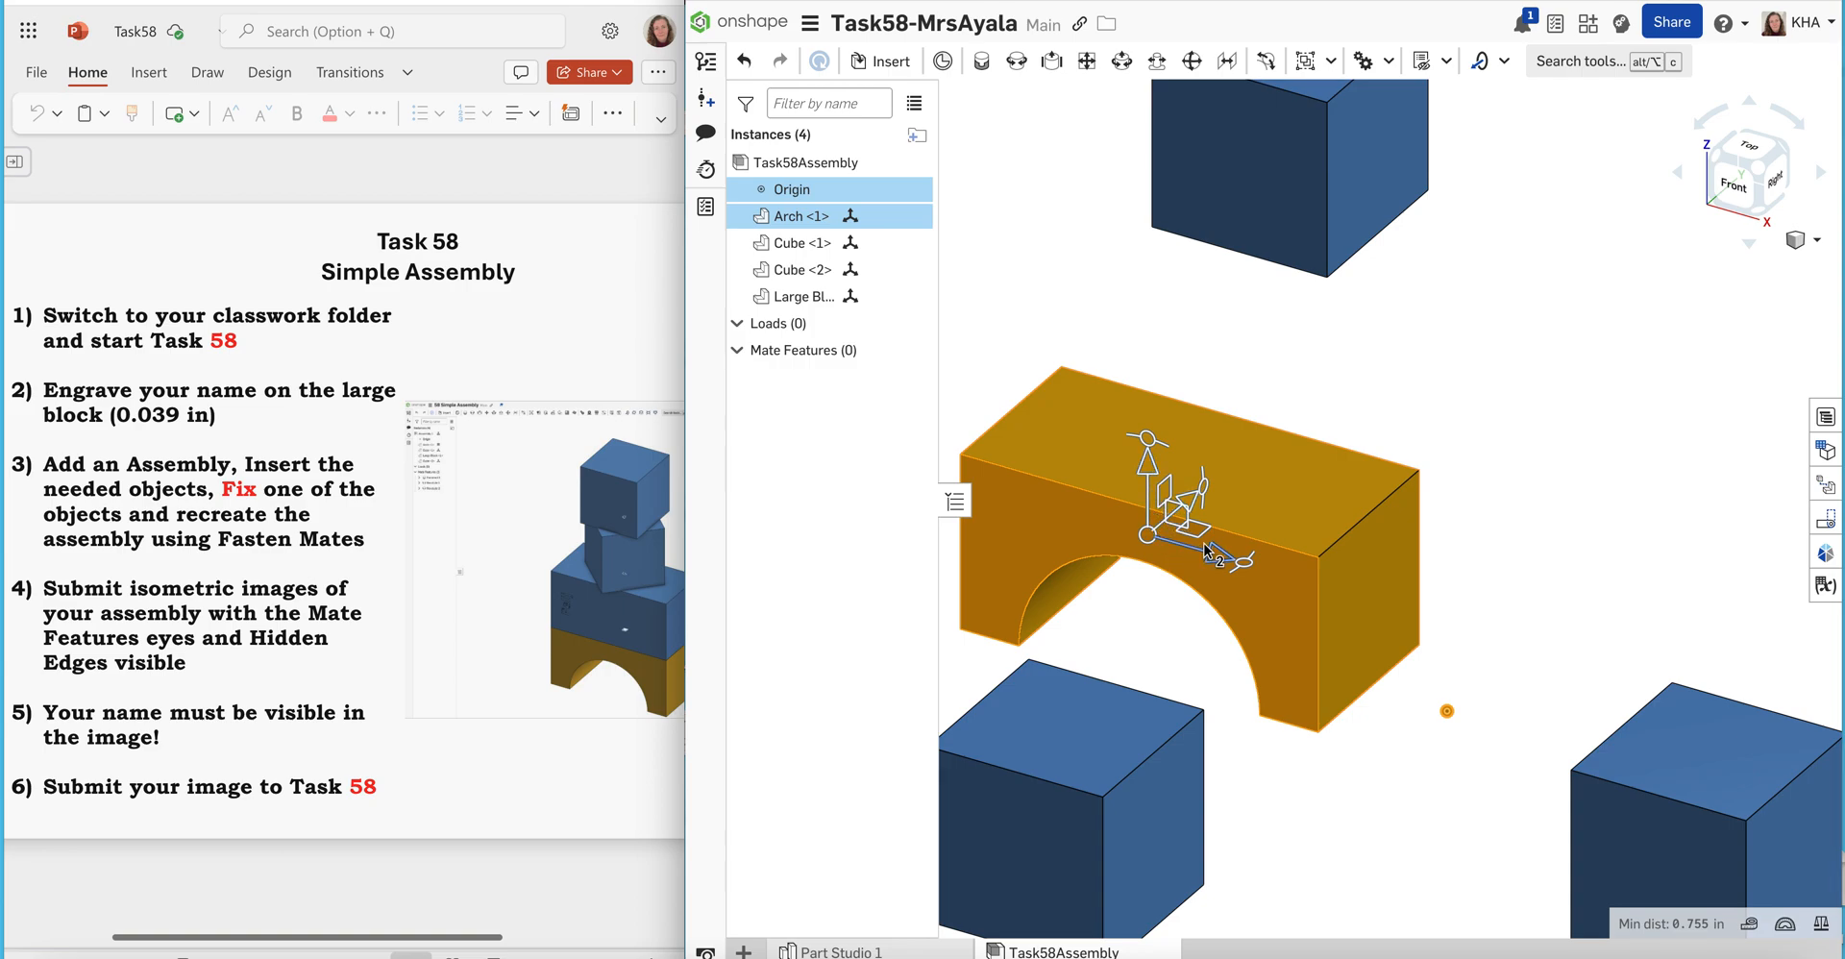
right_click(1146, 543)
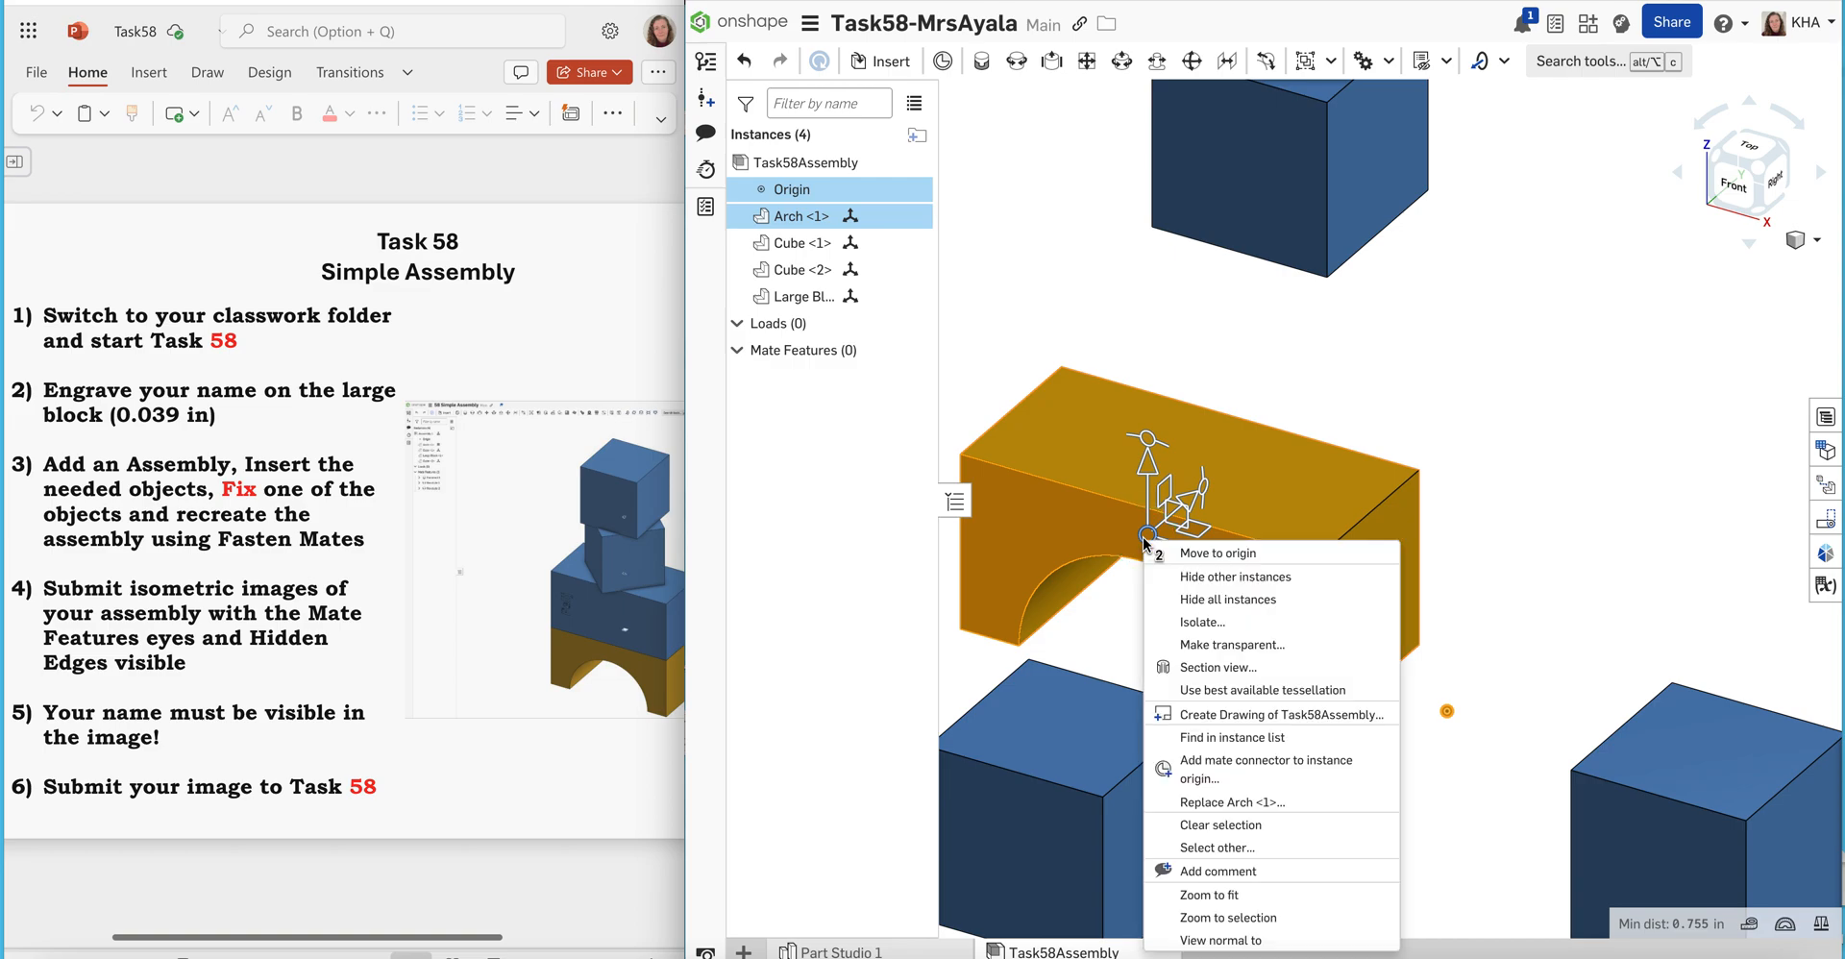
click(1207, 556)
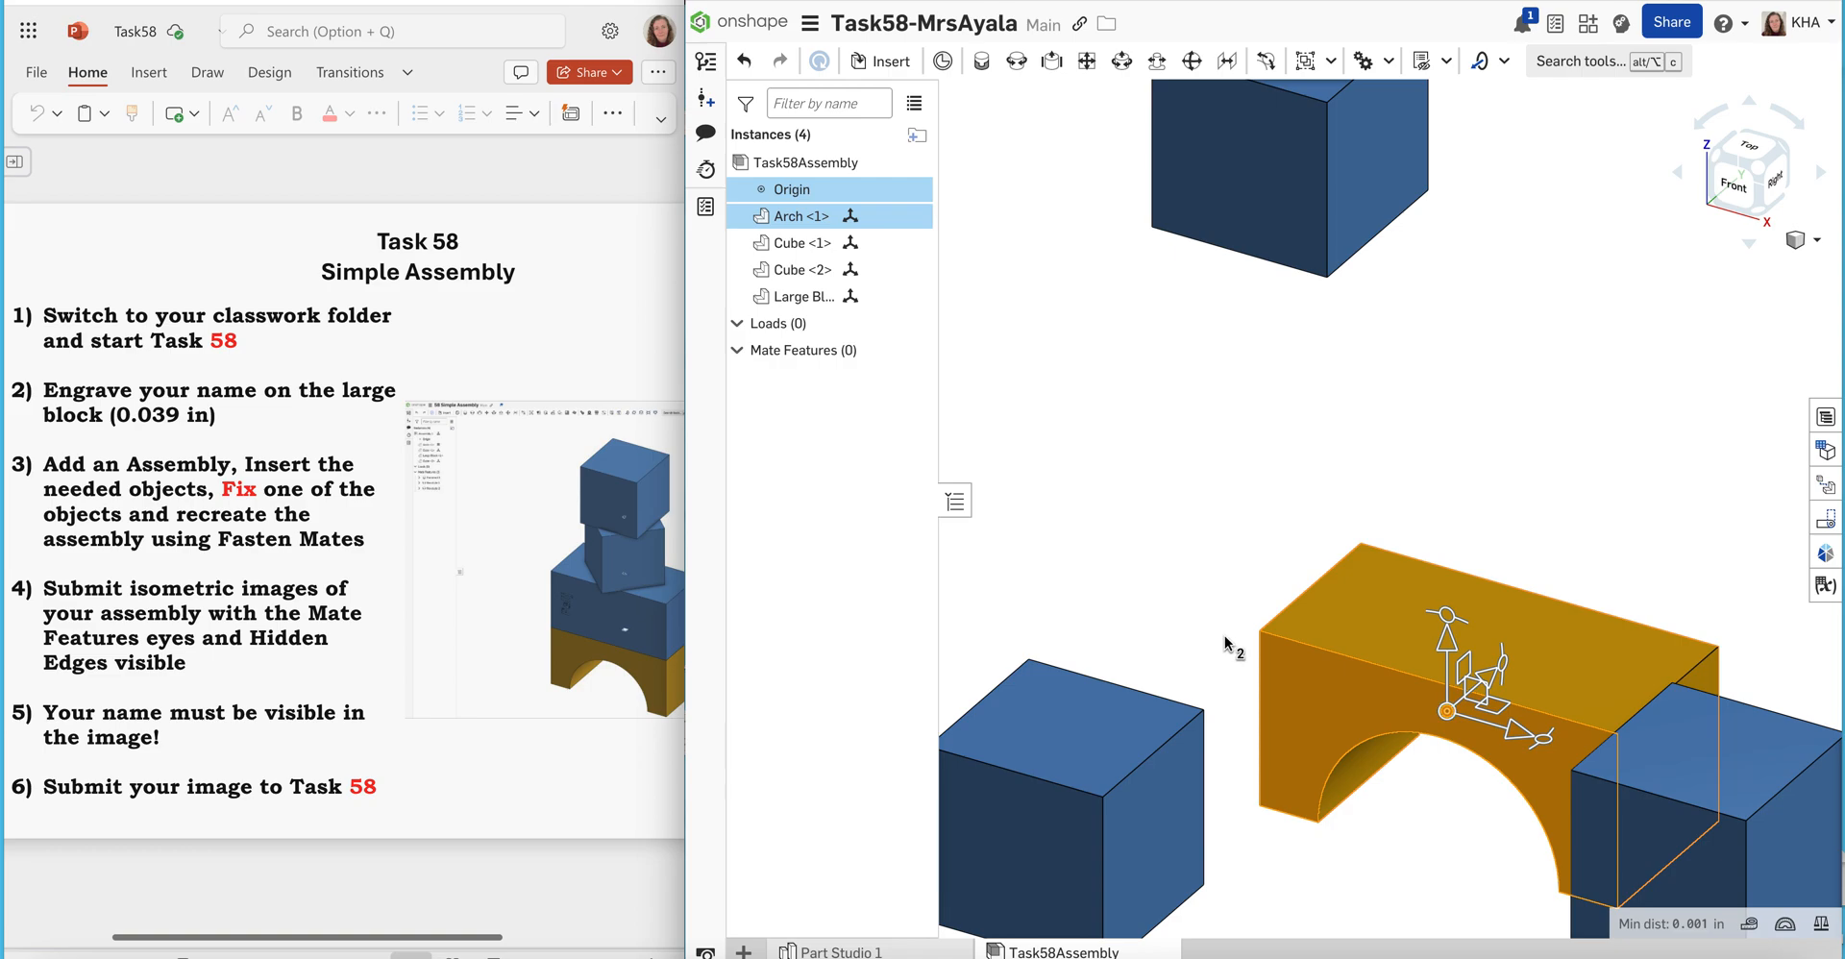
right_click(1341, 696)
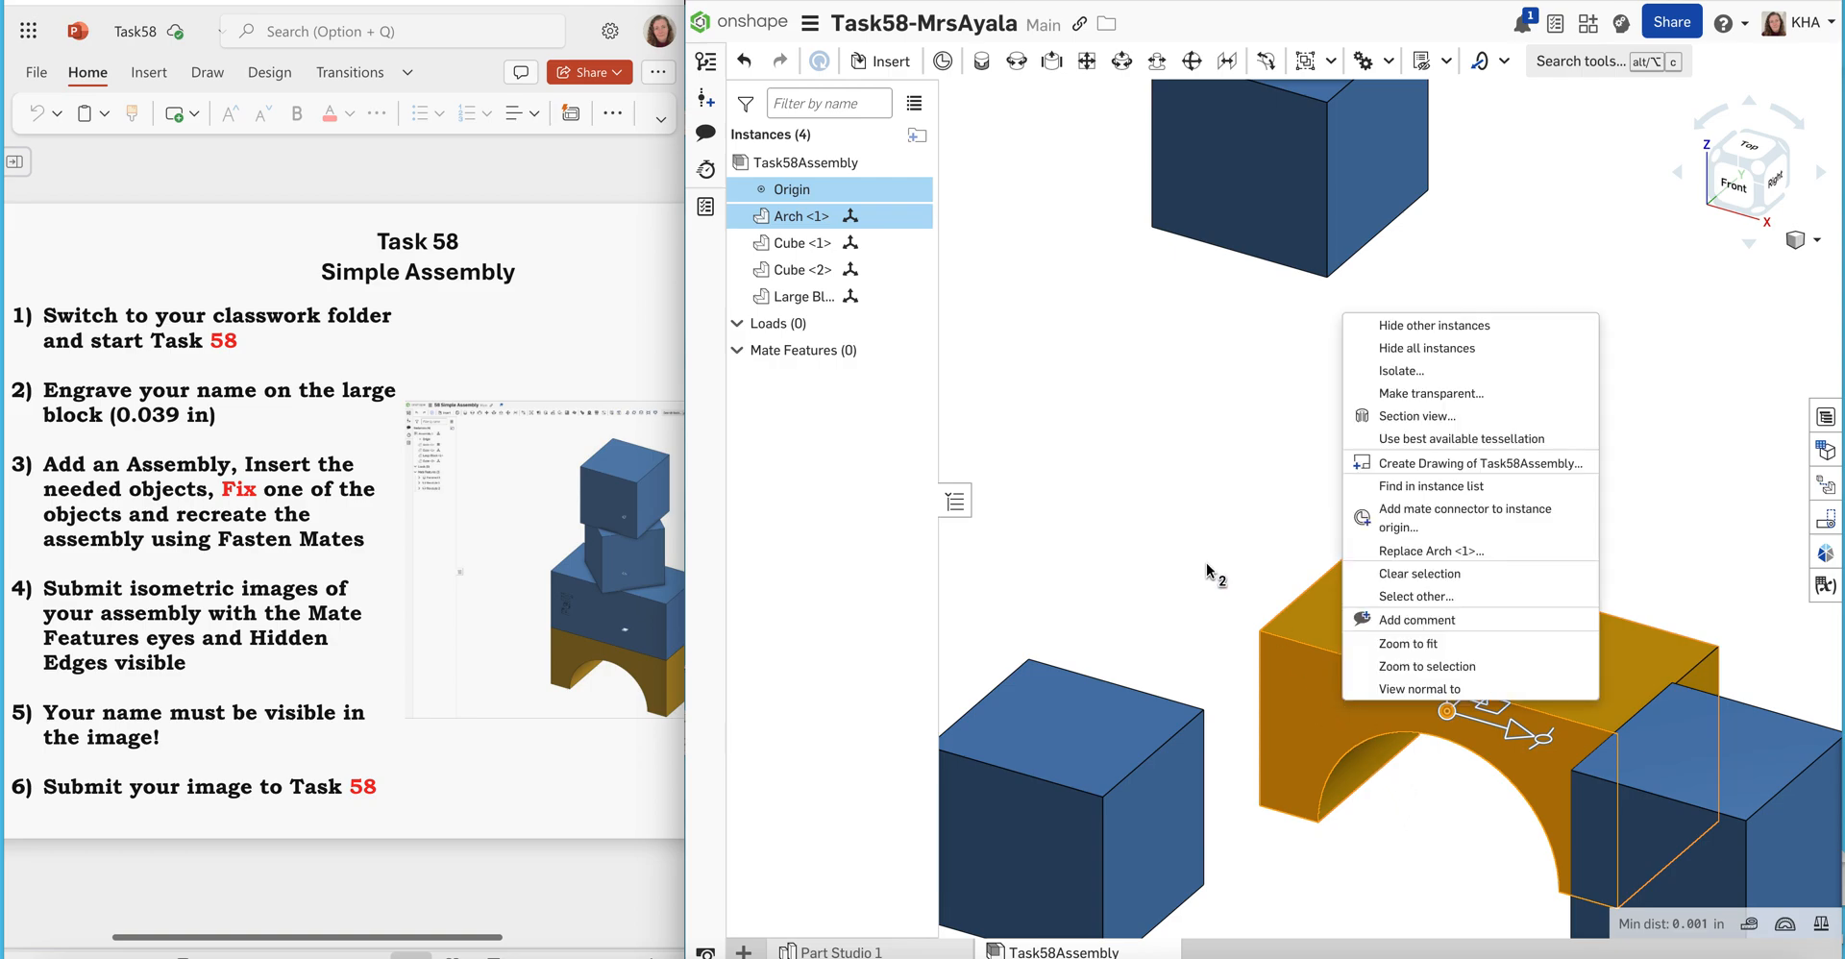
key(Escape)
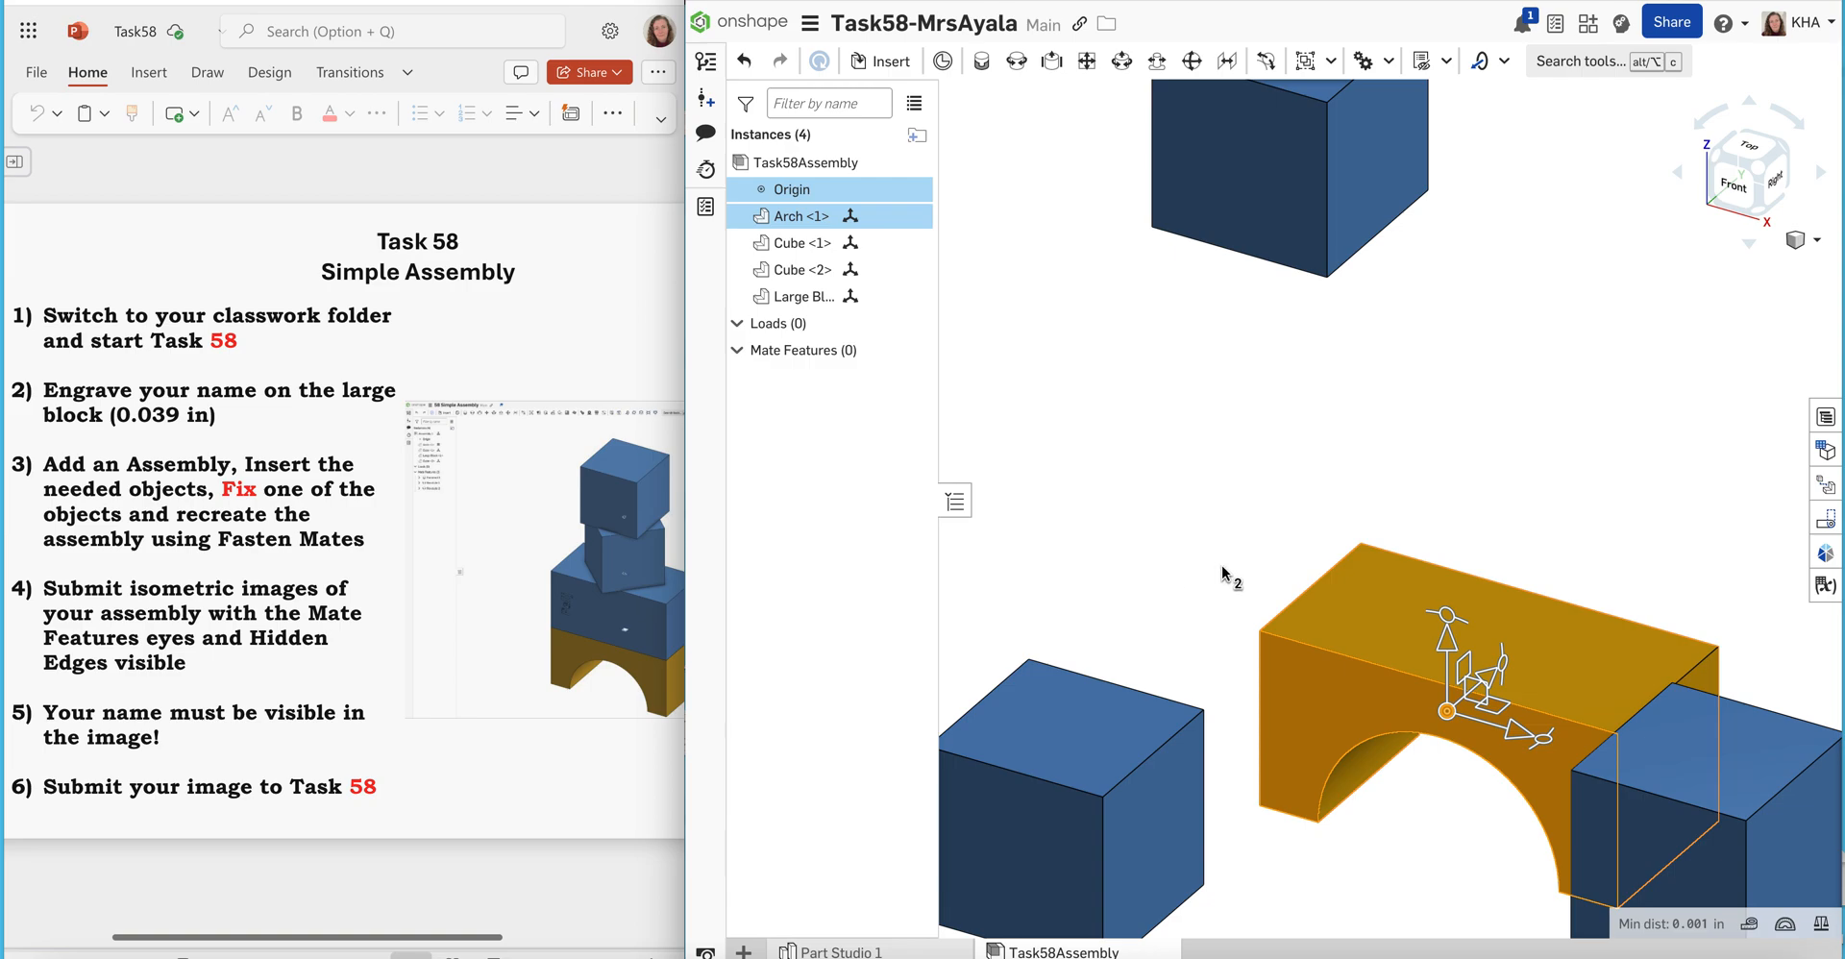
click(1224, 567)
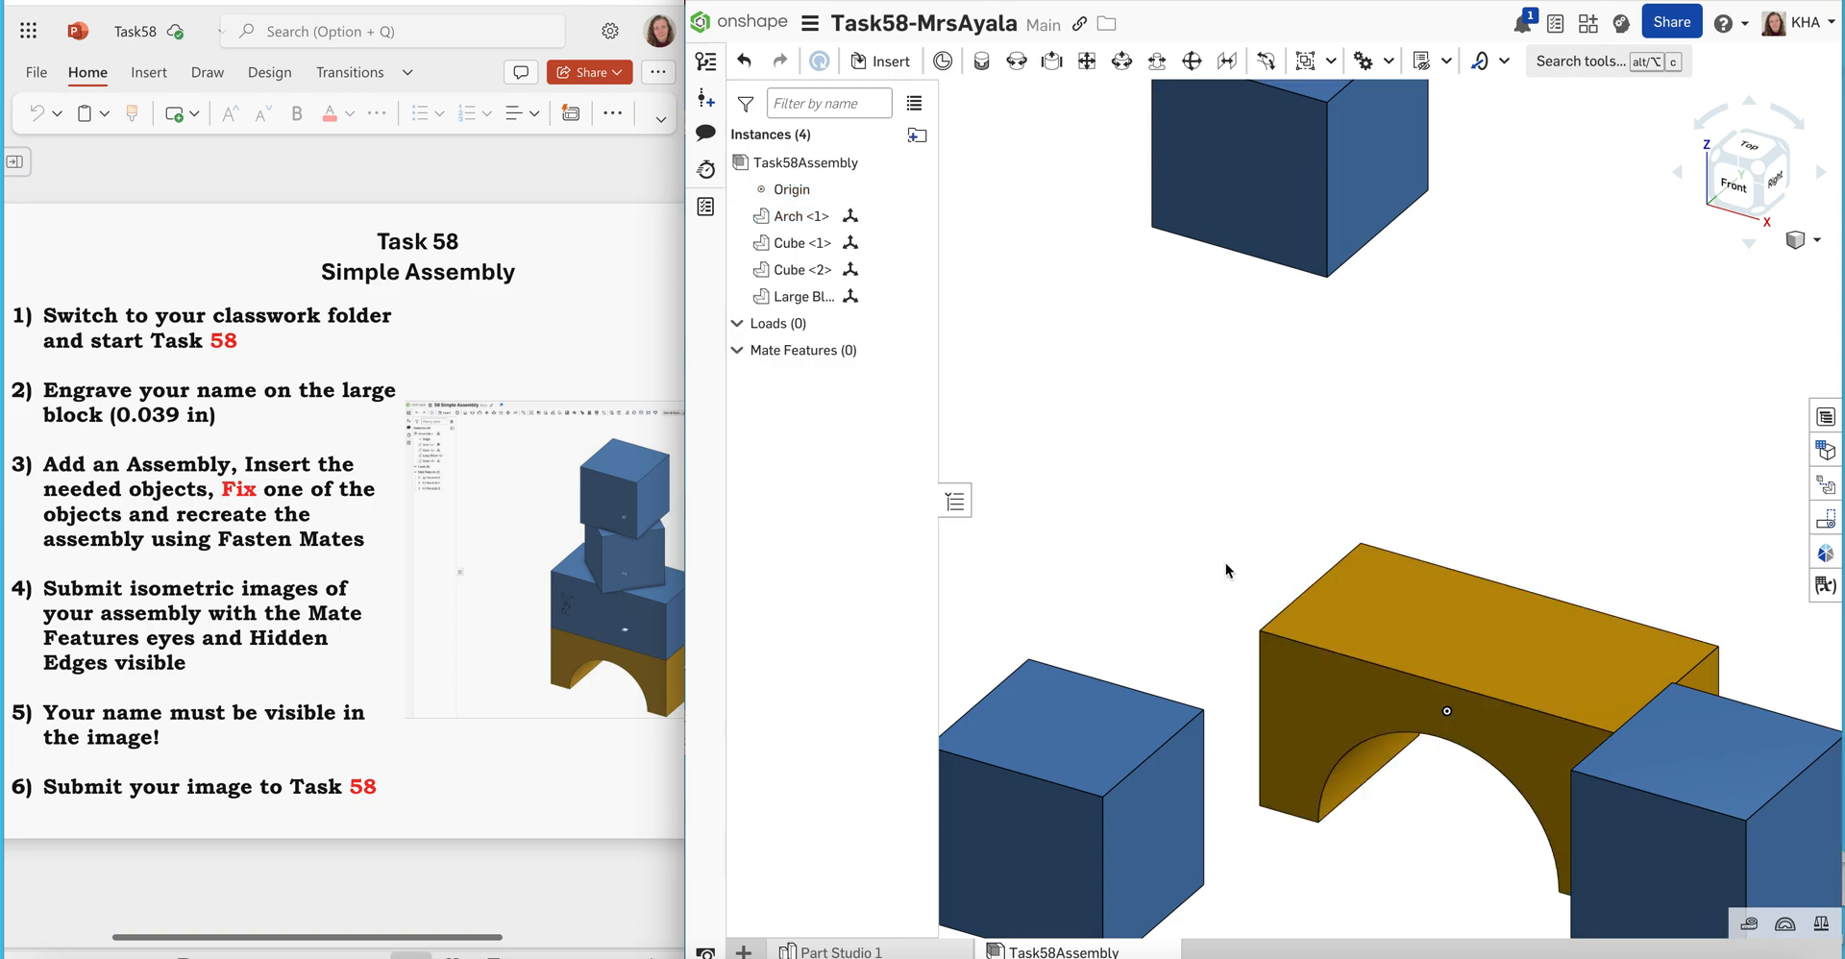
Fix the Arch in place and test it by trying to move it
right_click(1324, 671)
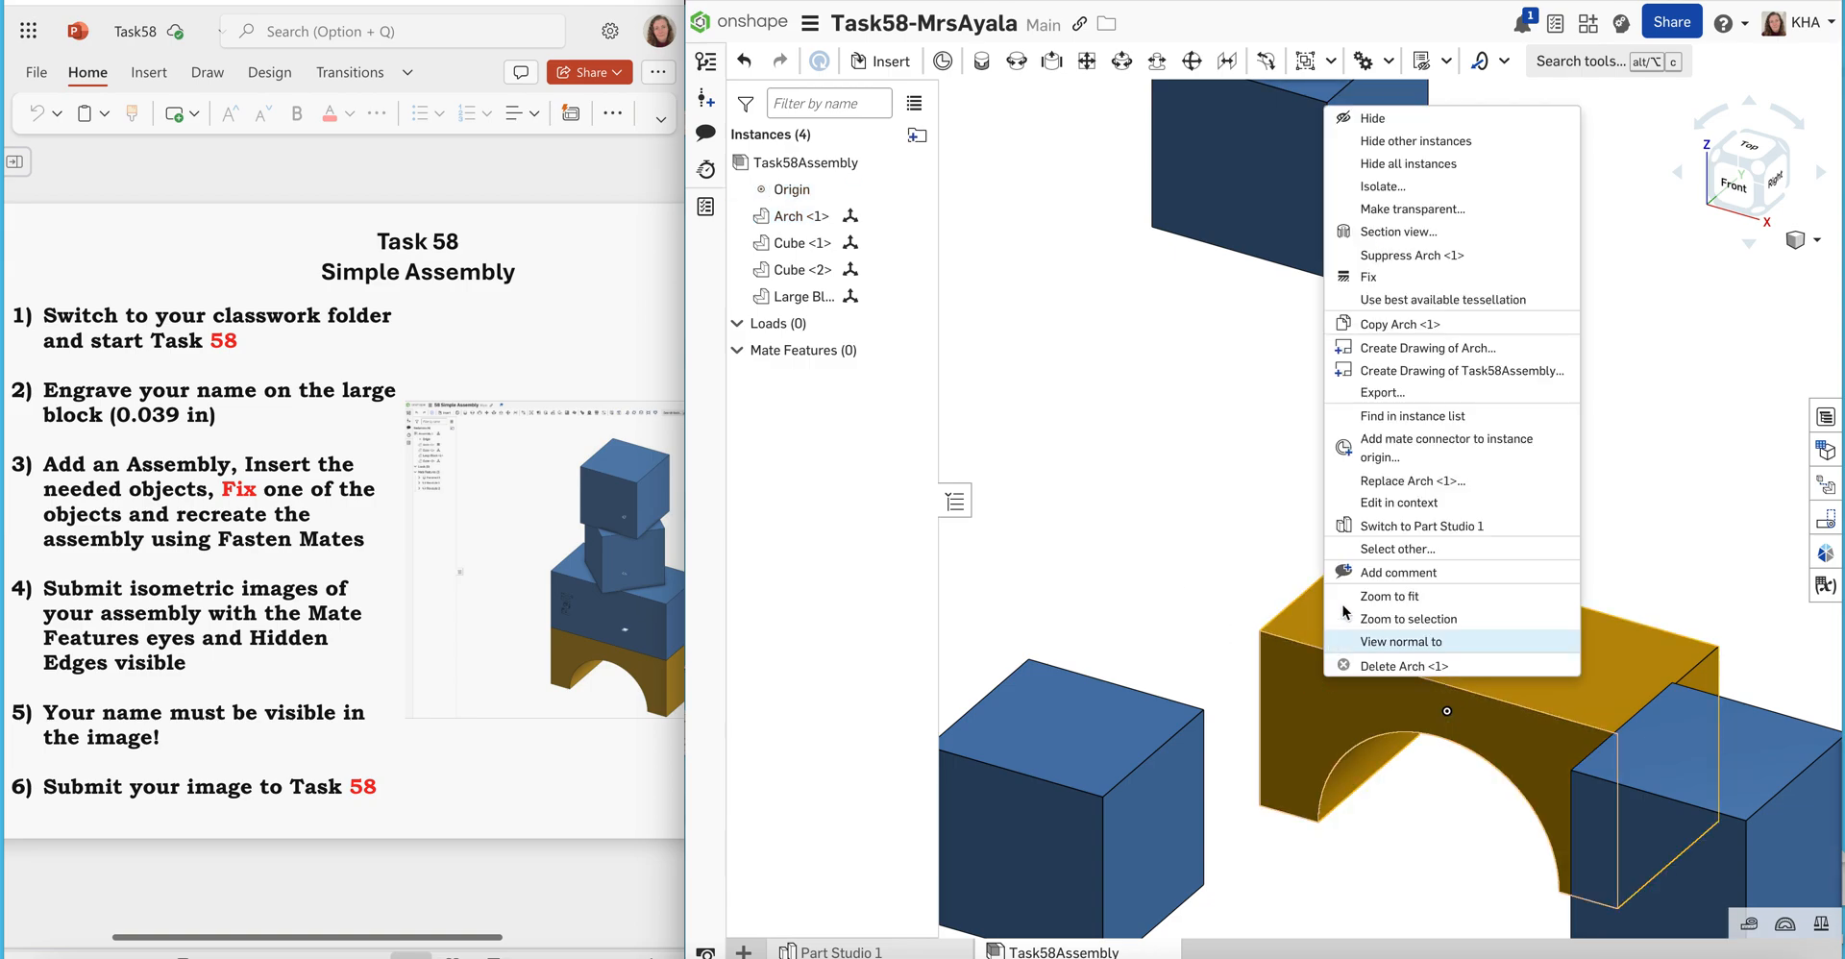
click(1387, 281)
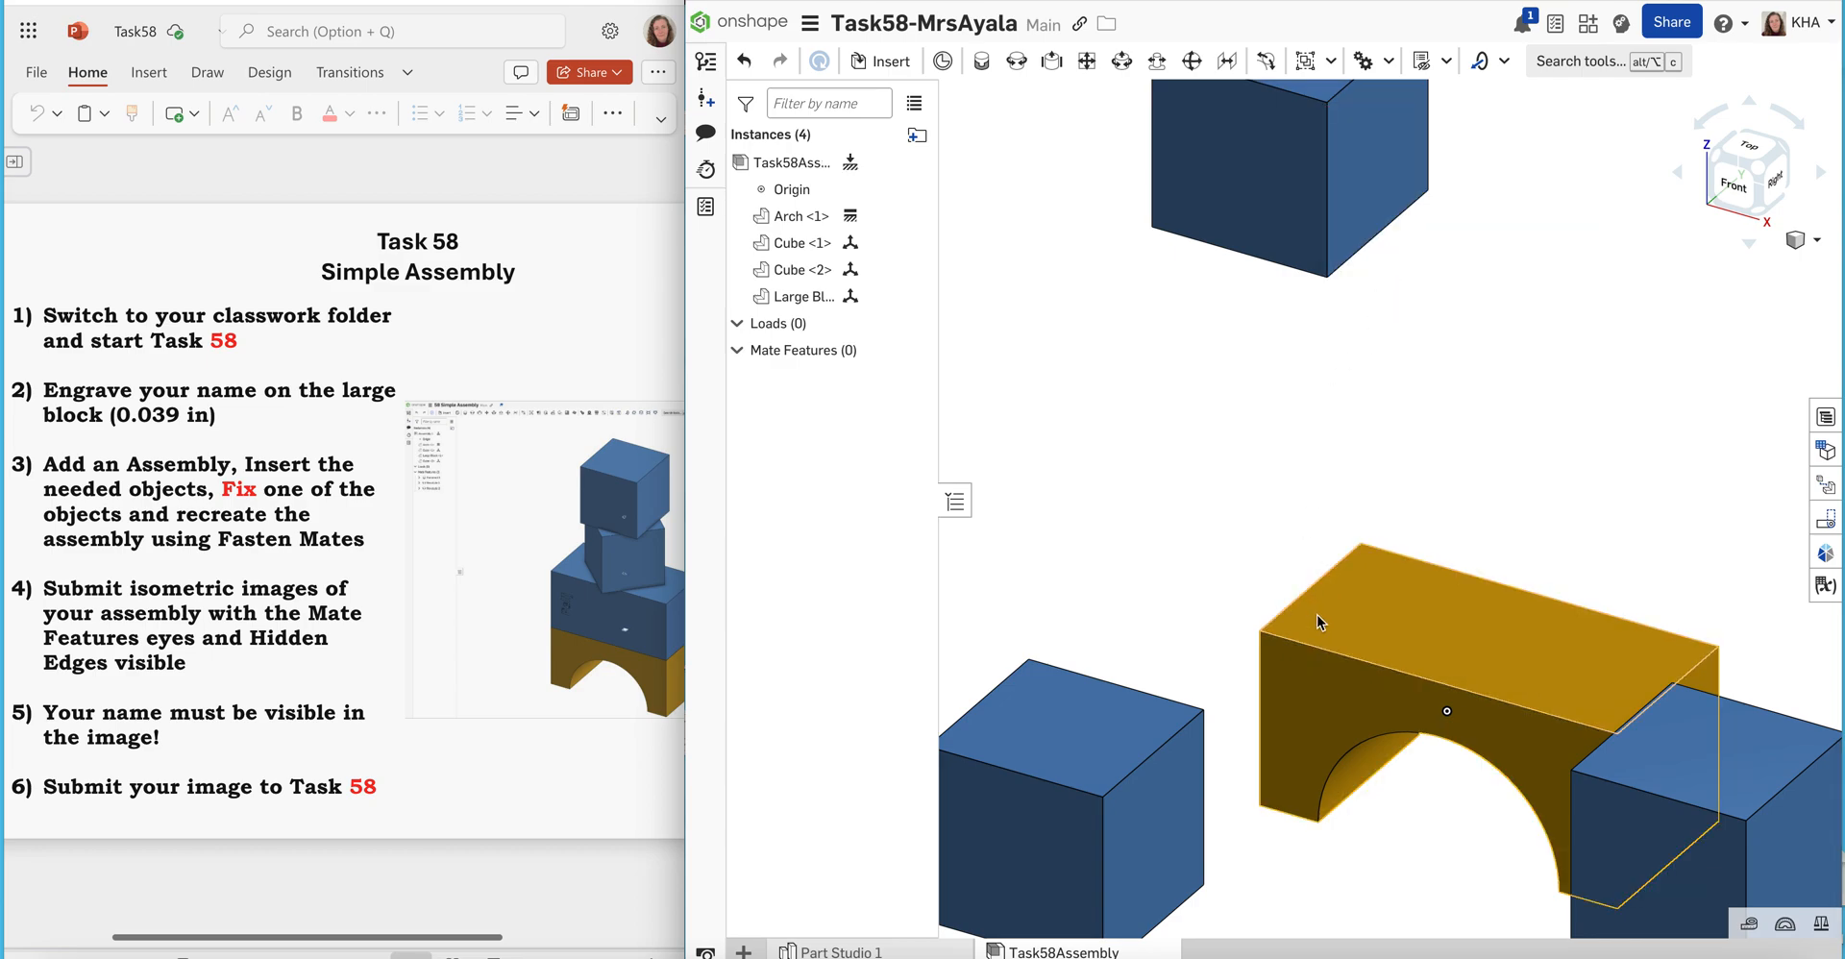
drag(1307, 670, 1304, 603)
drag(1299, 685, 1425, 692)
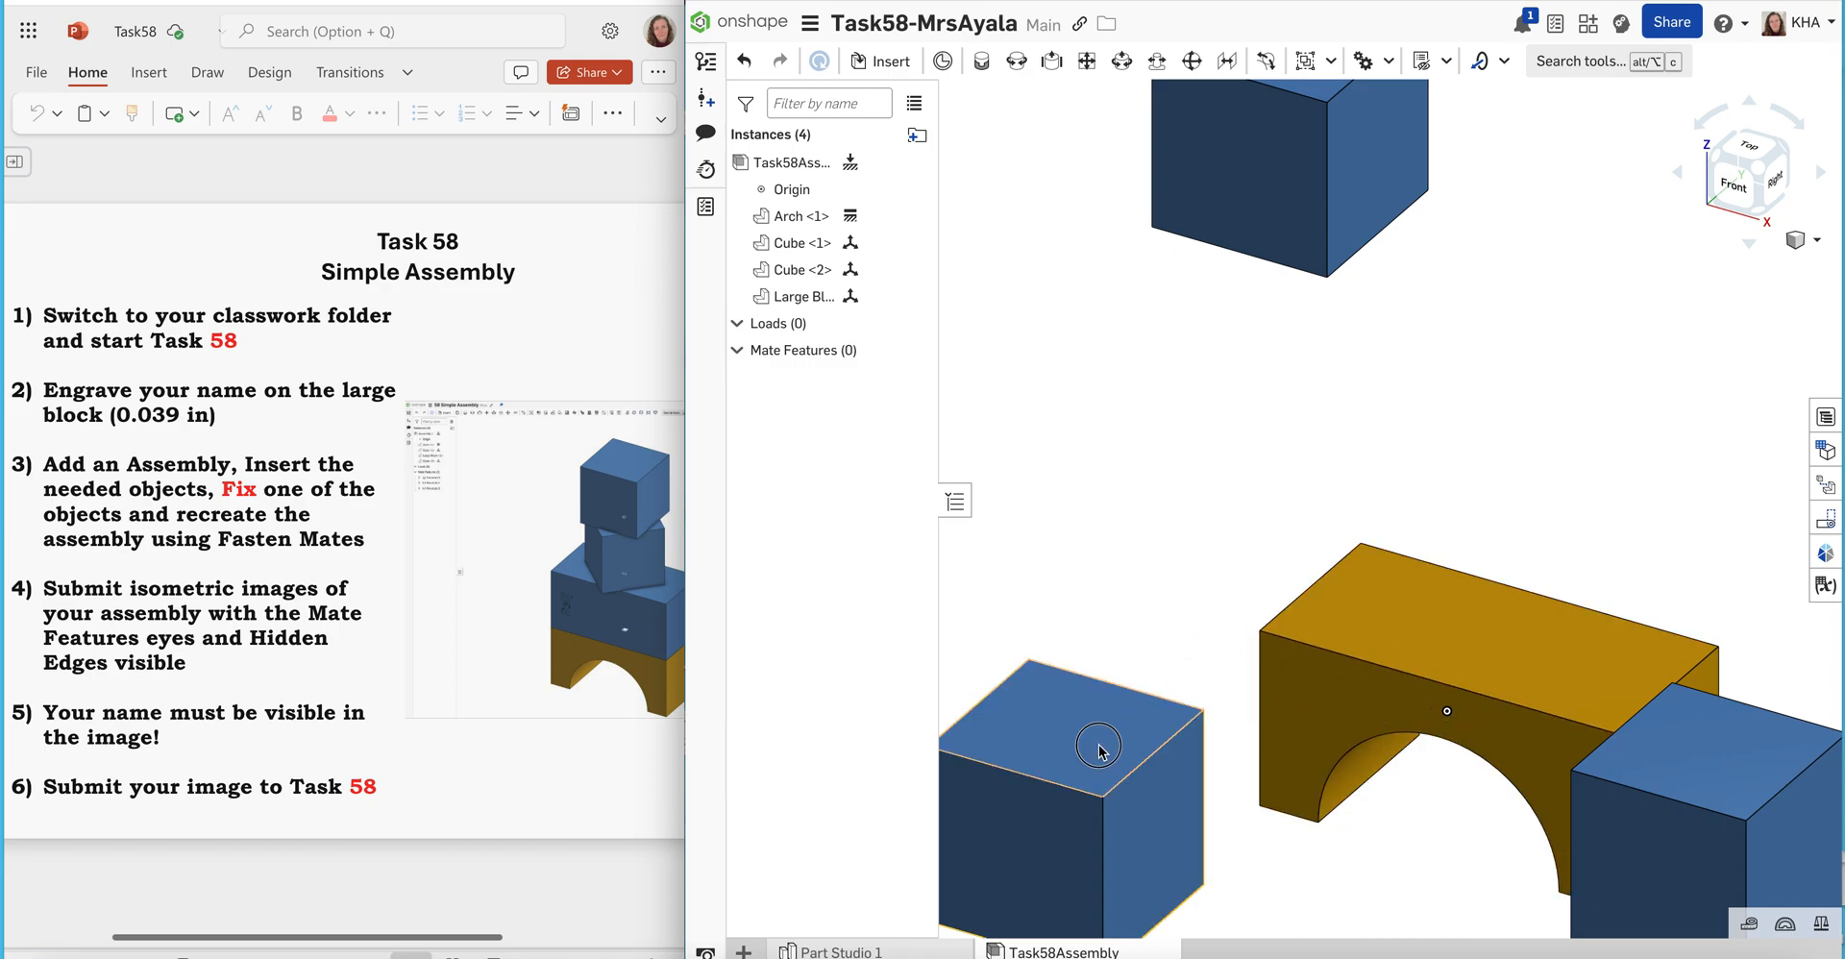
Move the Cube beside the Arch slightly upward and move the Large Block away from the Arch to above that Cube
drag(1104, 713, 1096, 613)
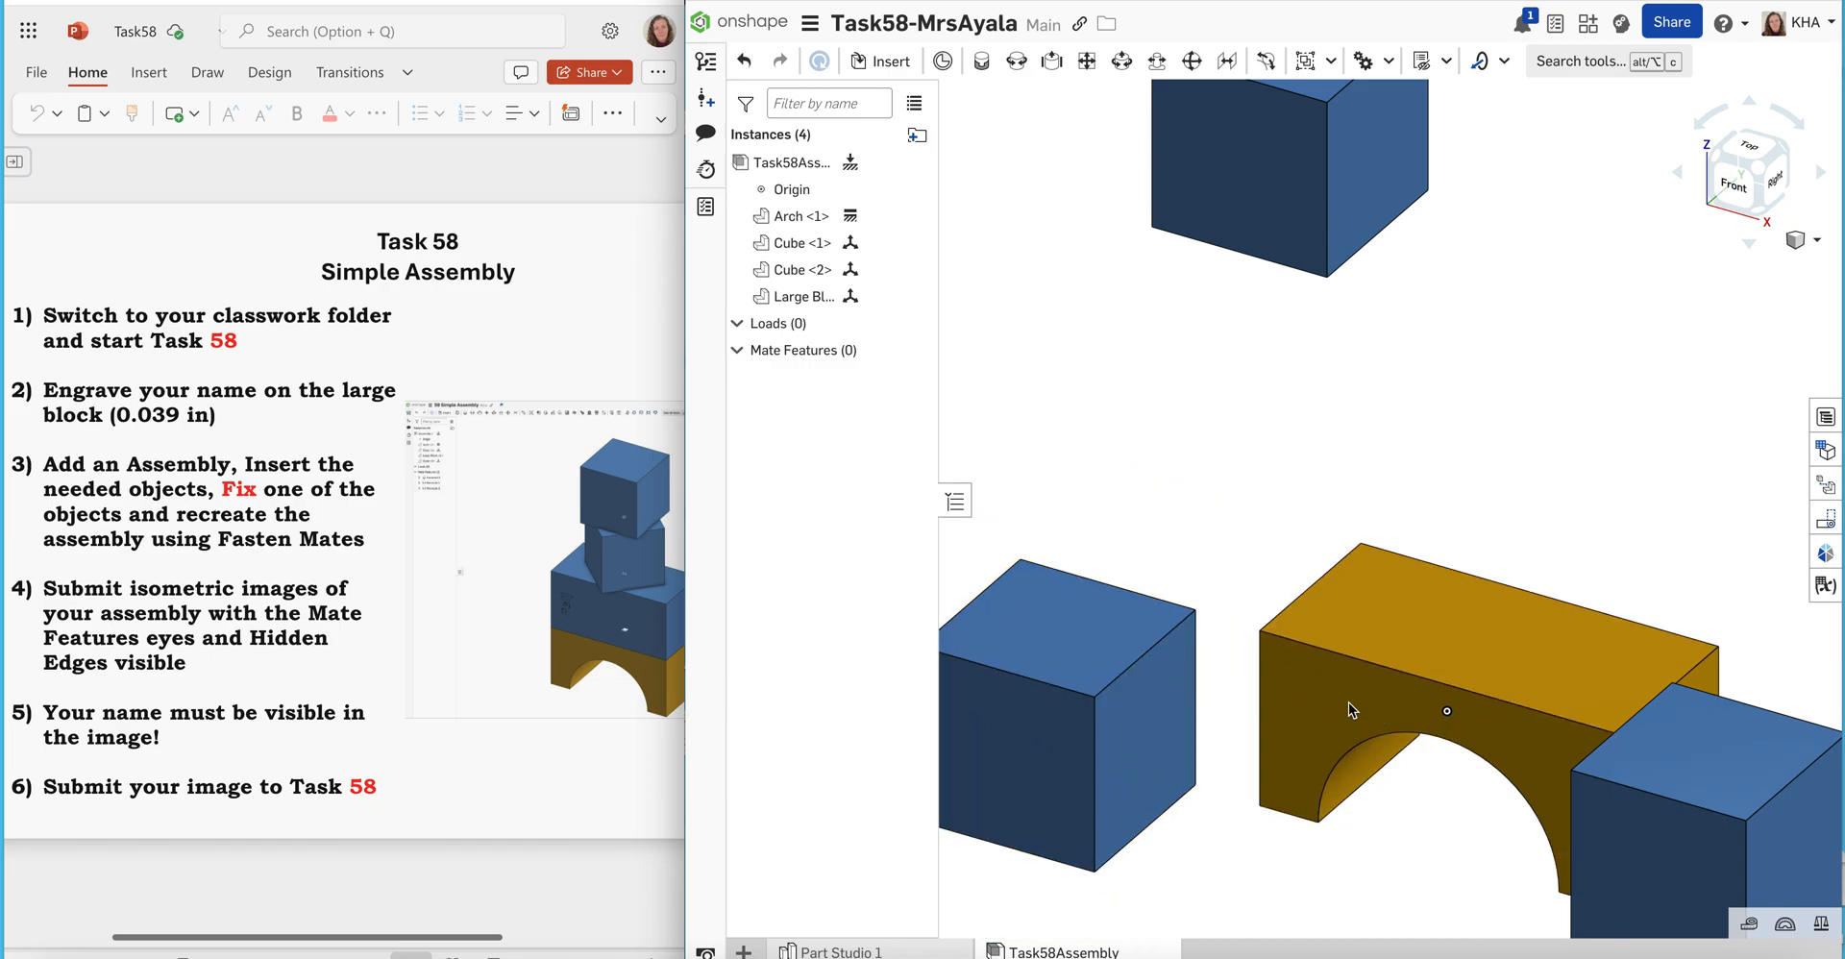
drag(1811, 810, 1146, 165)
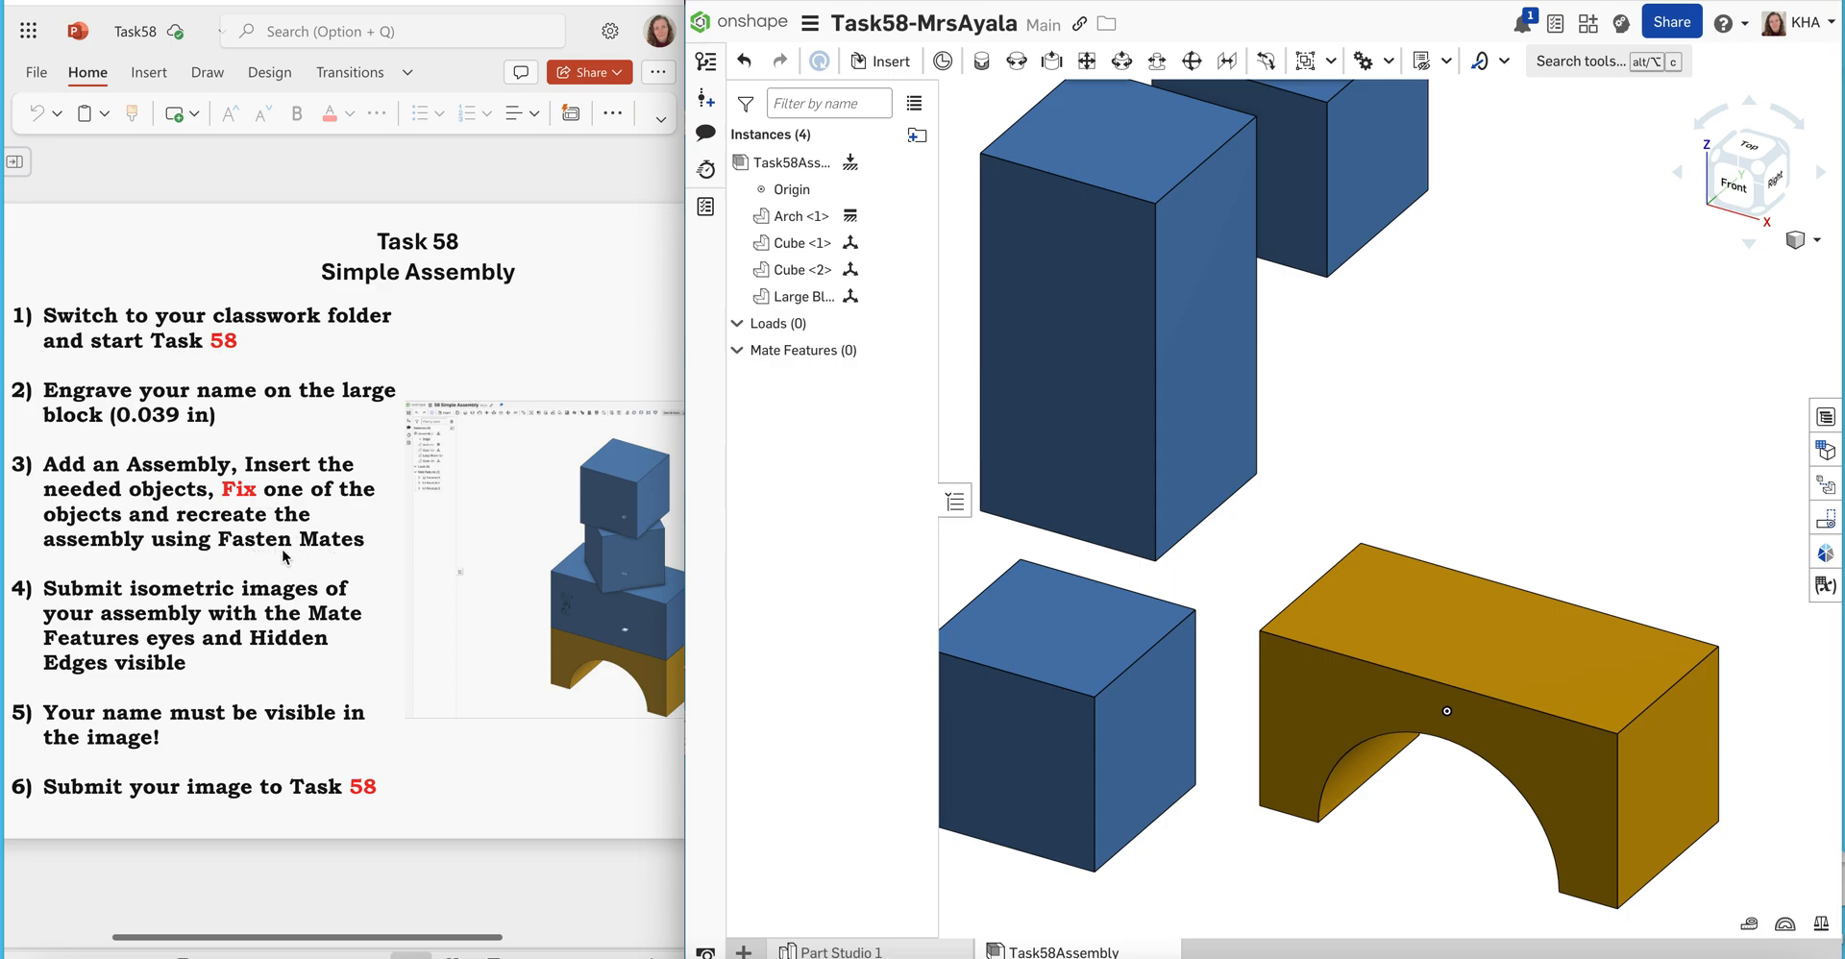
Start a Fastened mate at the centre of the Arch's top face, try the Large Block's right side face, and undo that pick
click(982, 61)
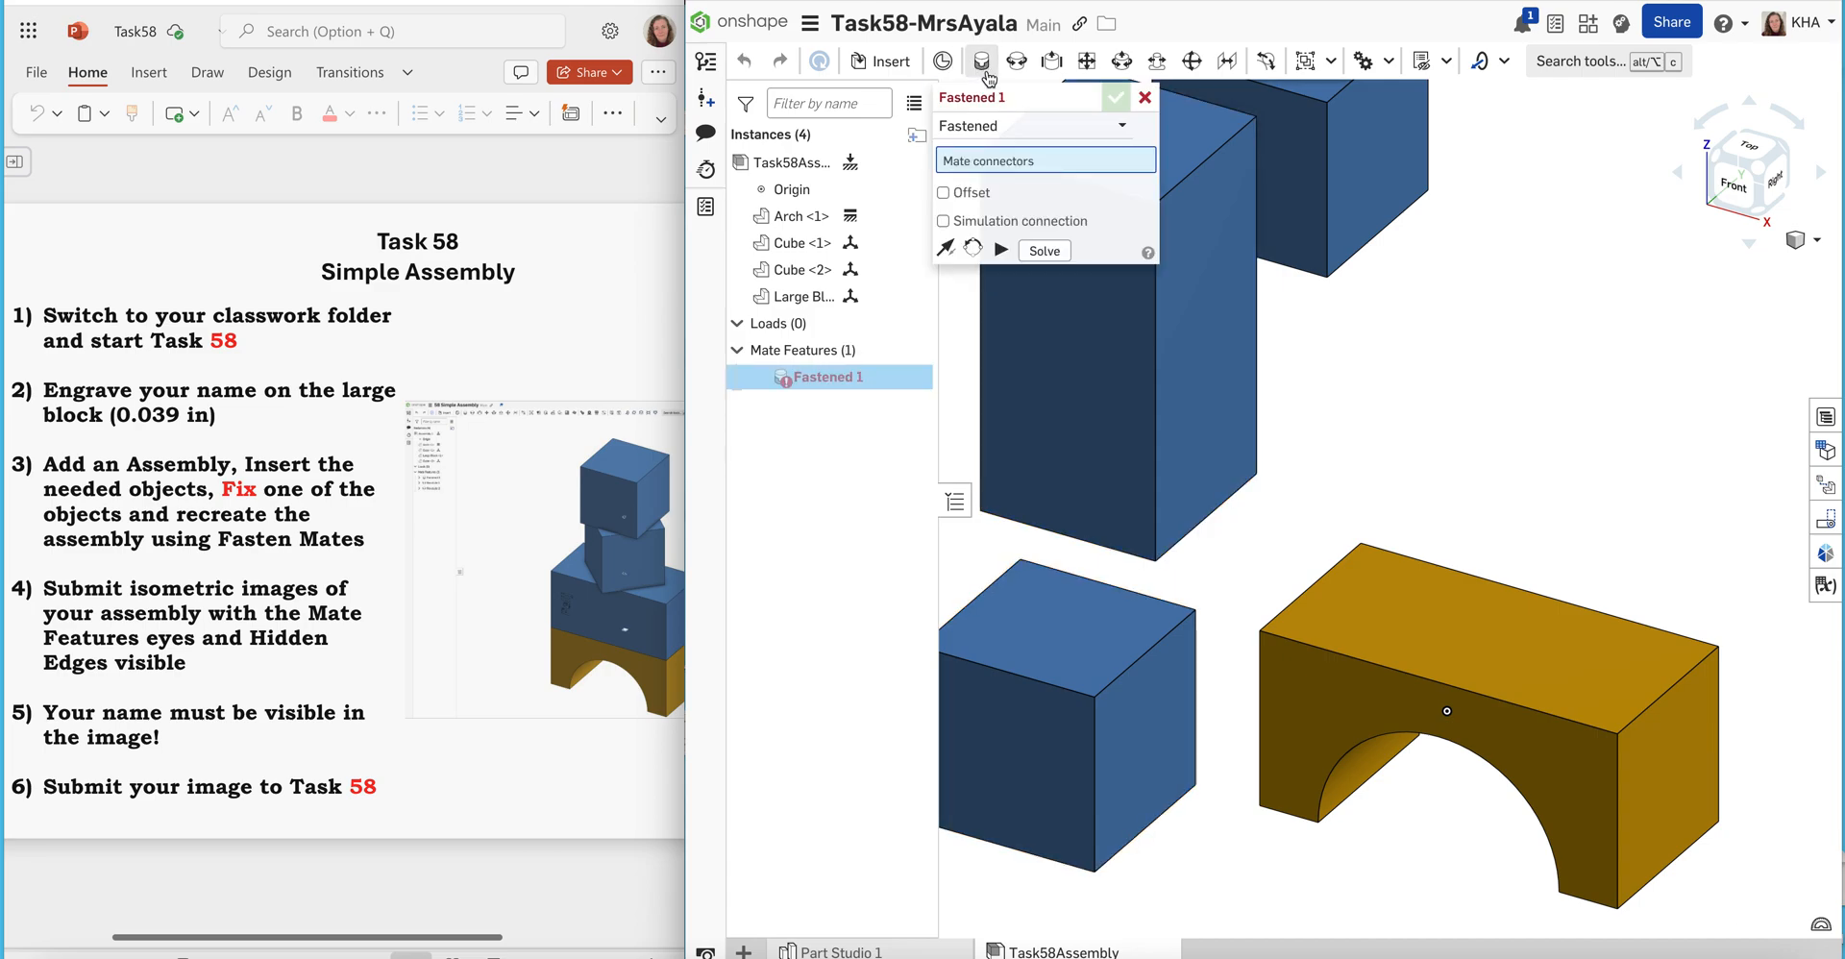
click(1144, 97)
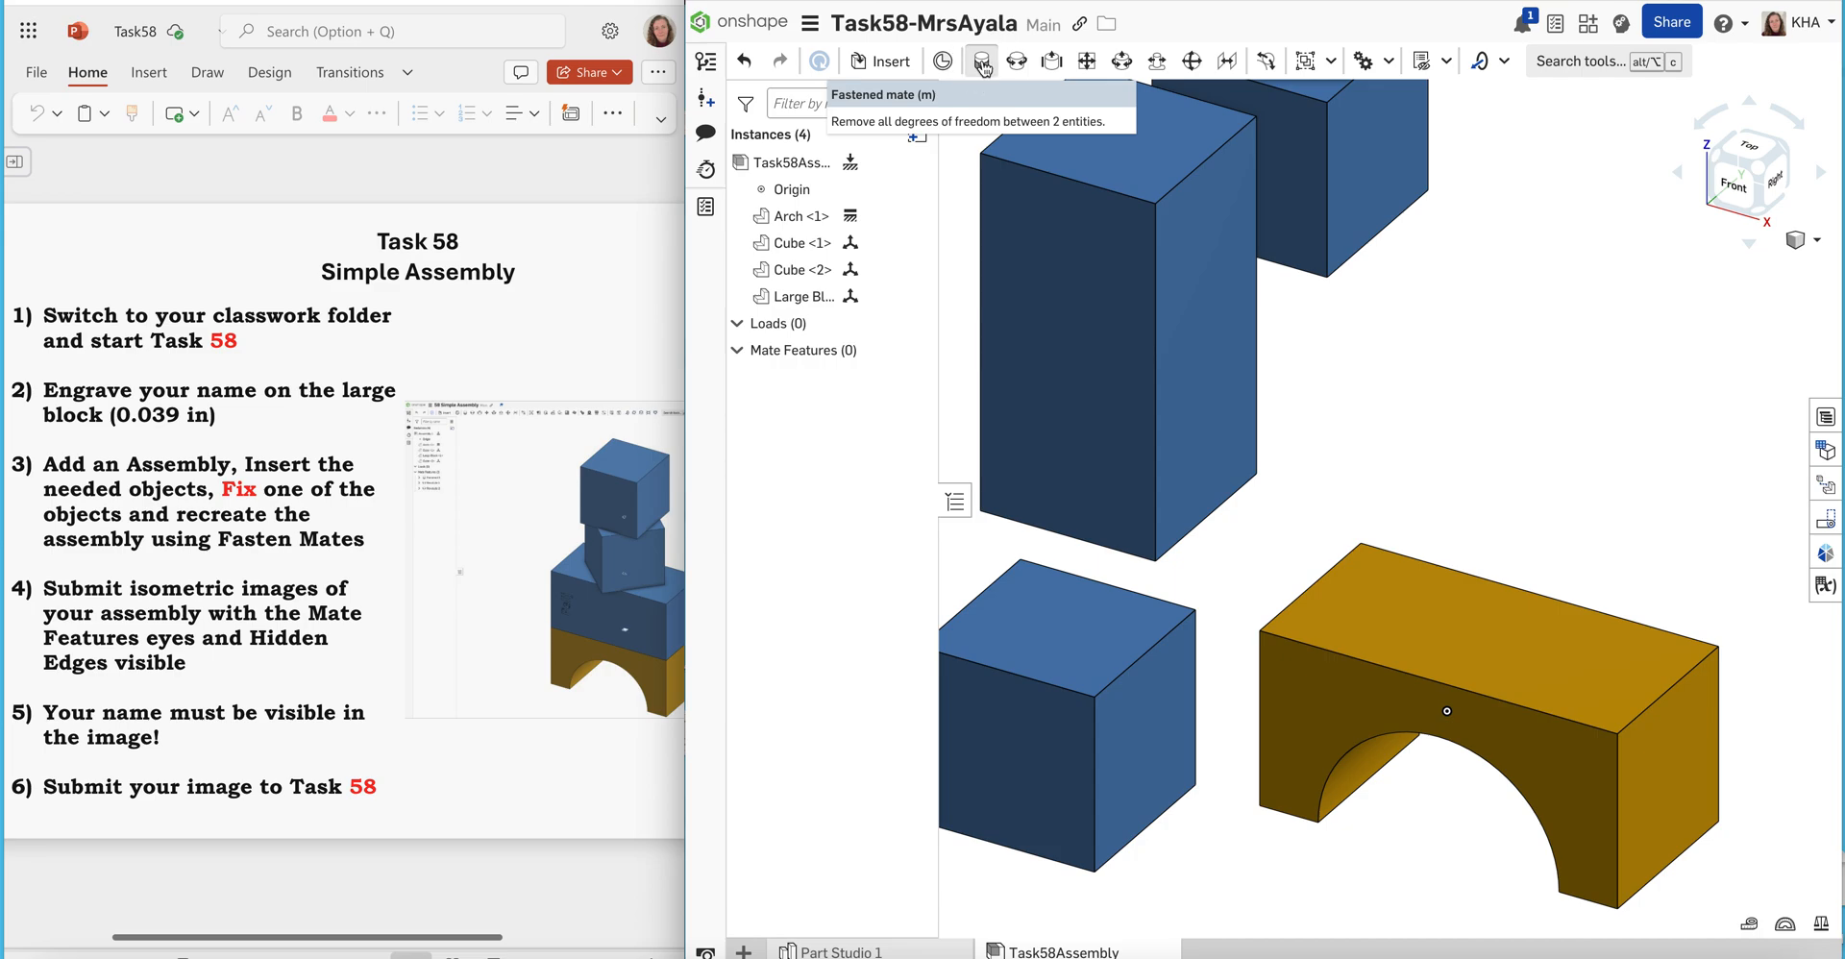
click(982, 63)
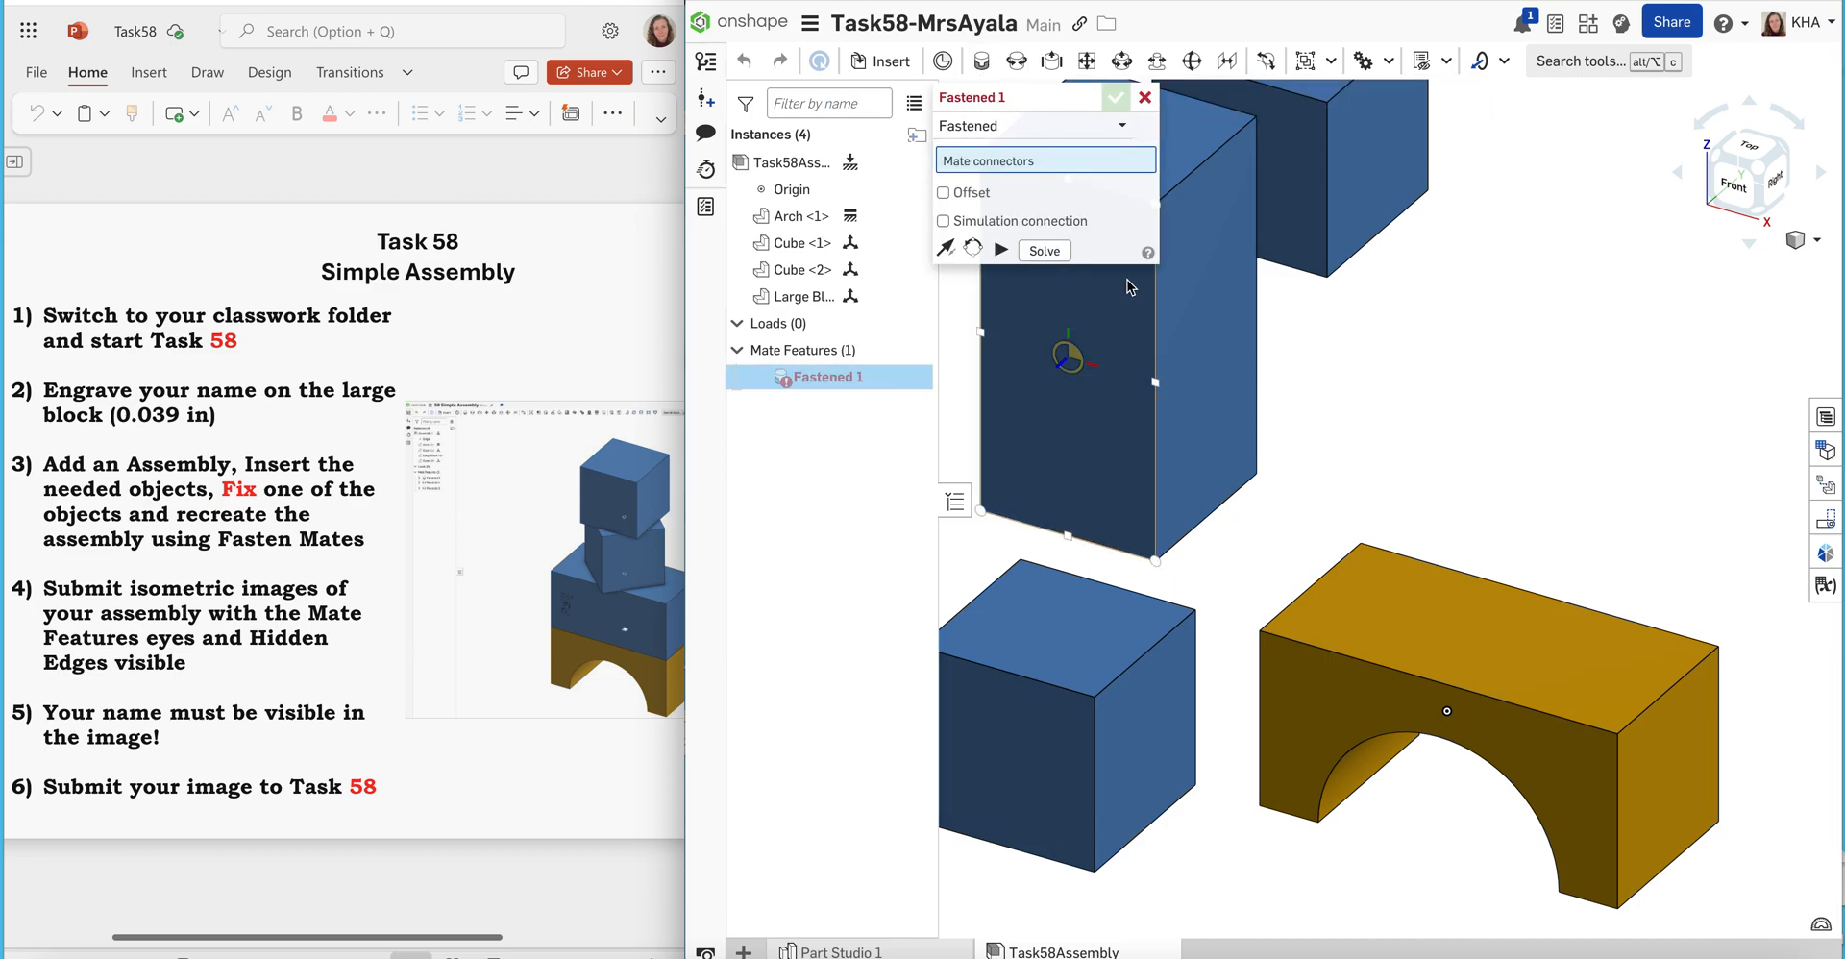
click(1495, 638)
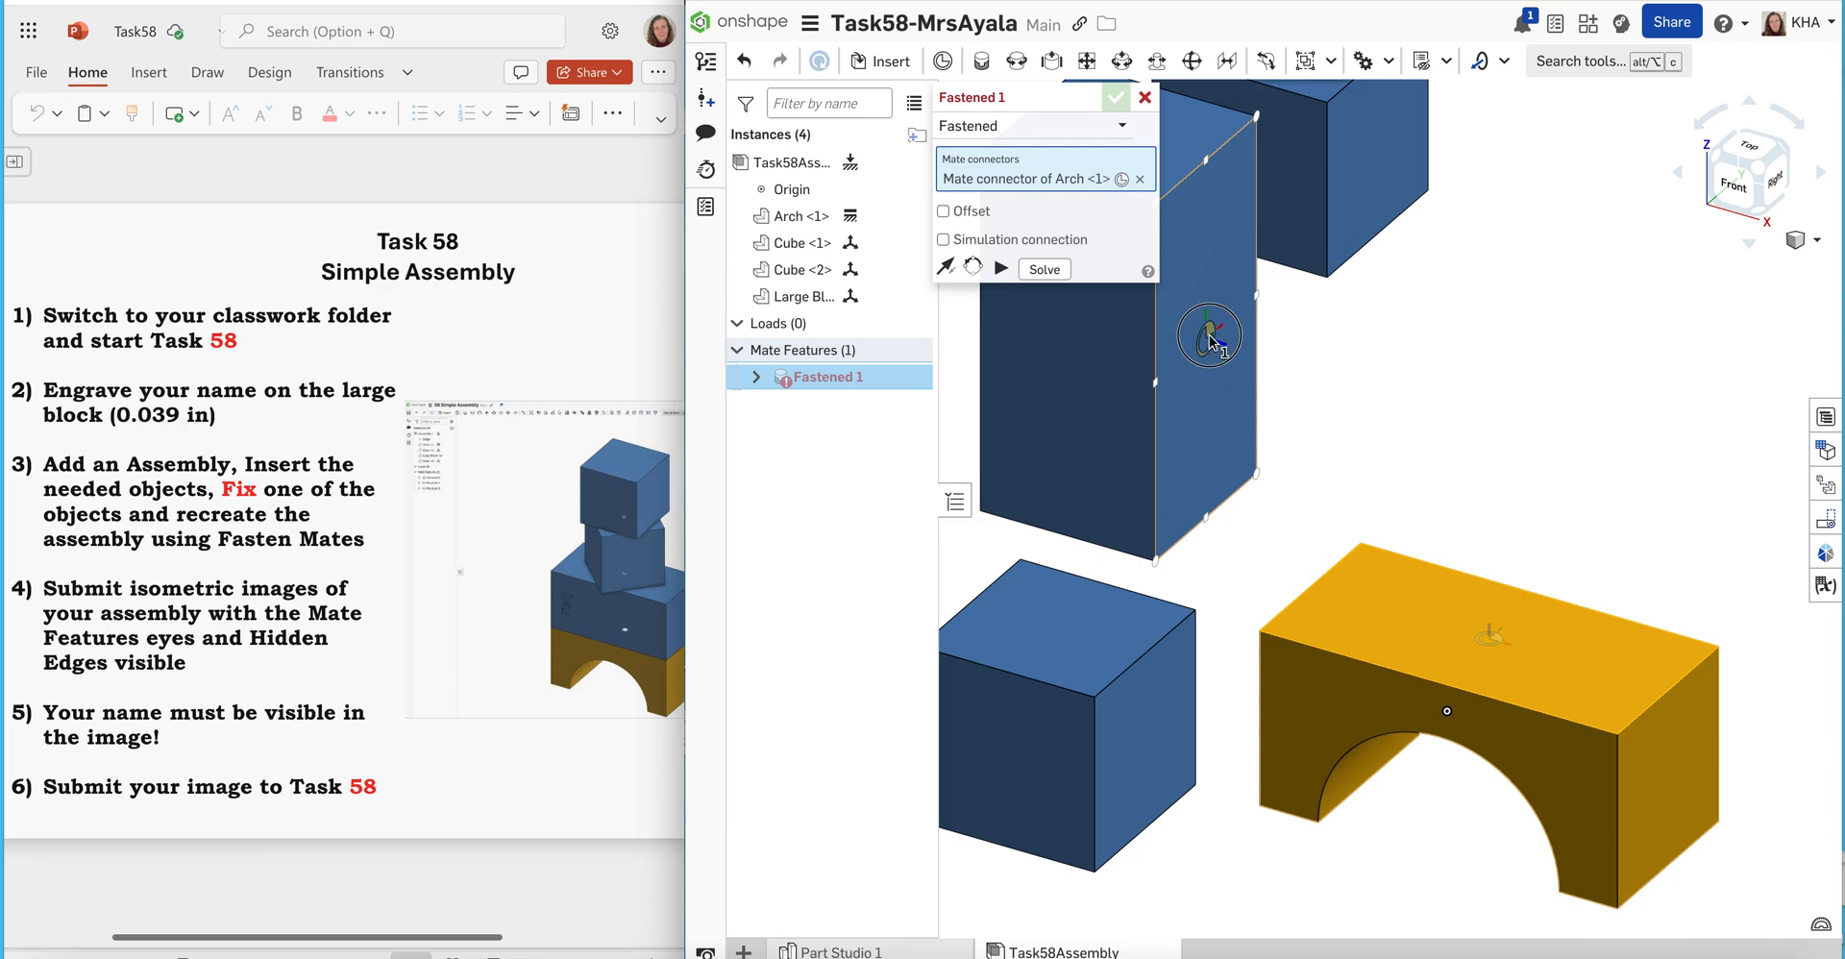
click(1209, 335)
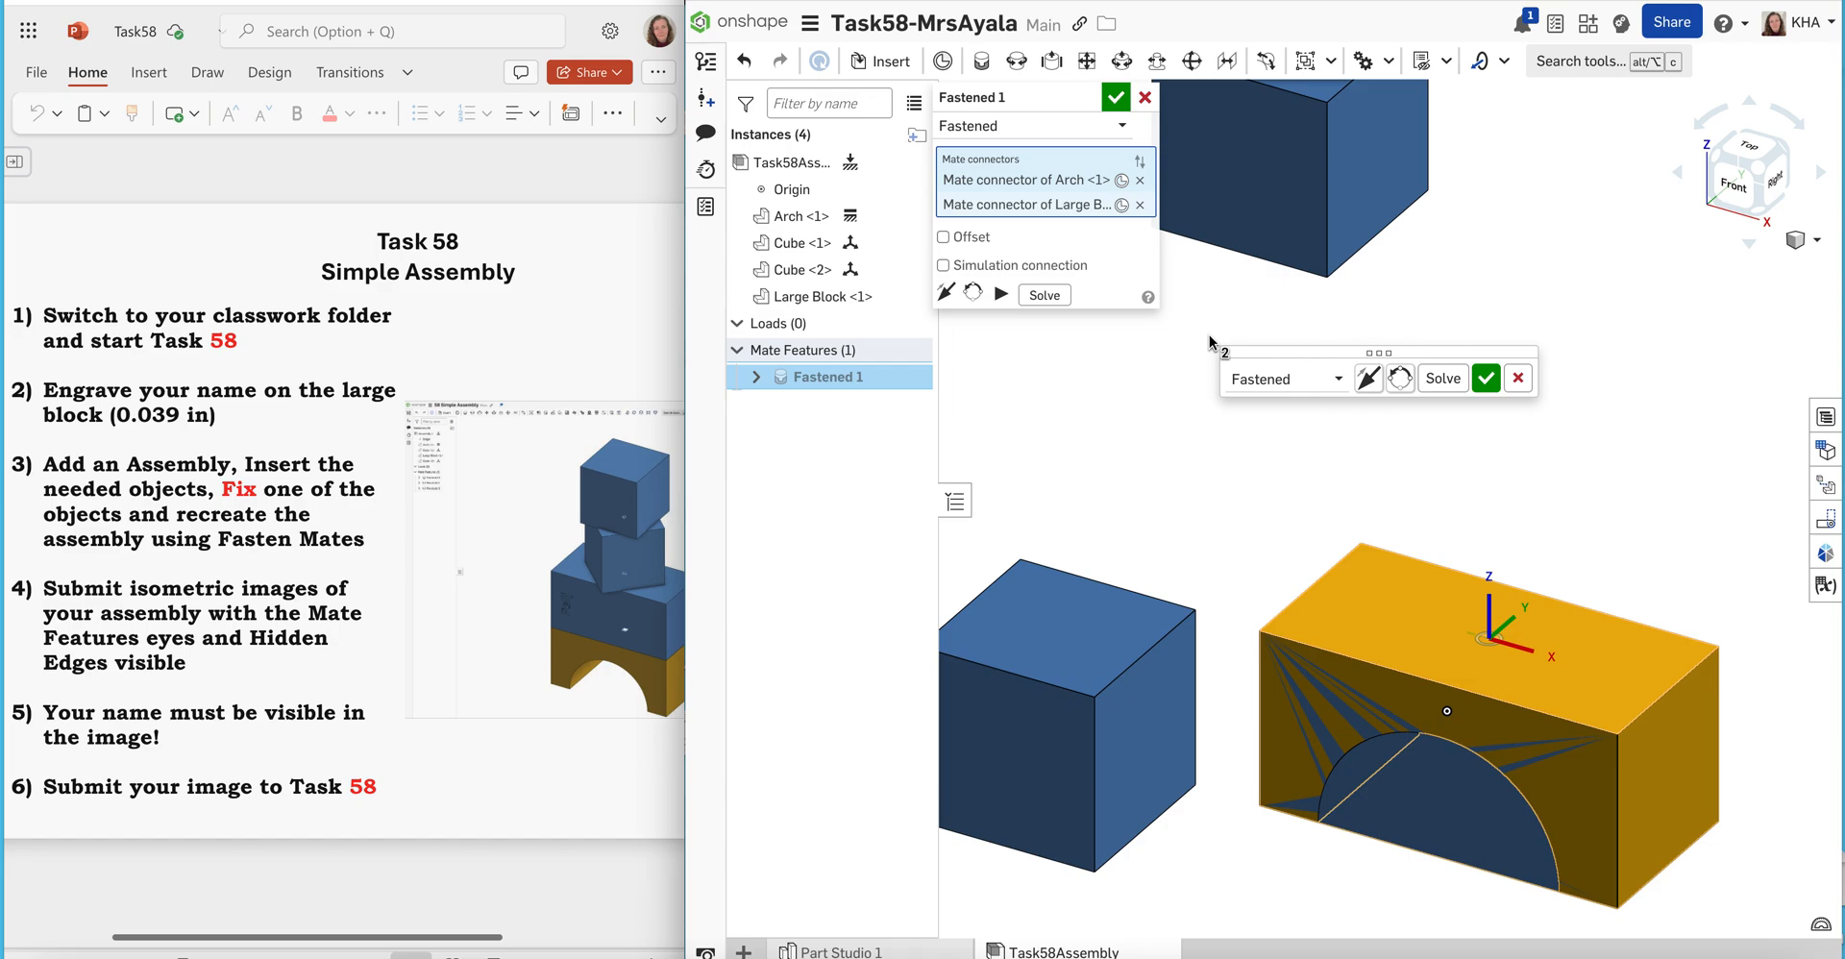
key(super+z)
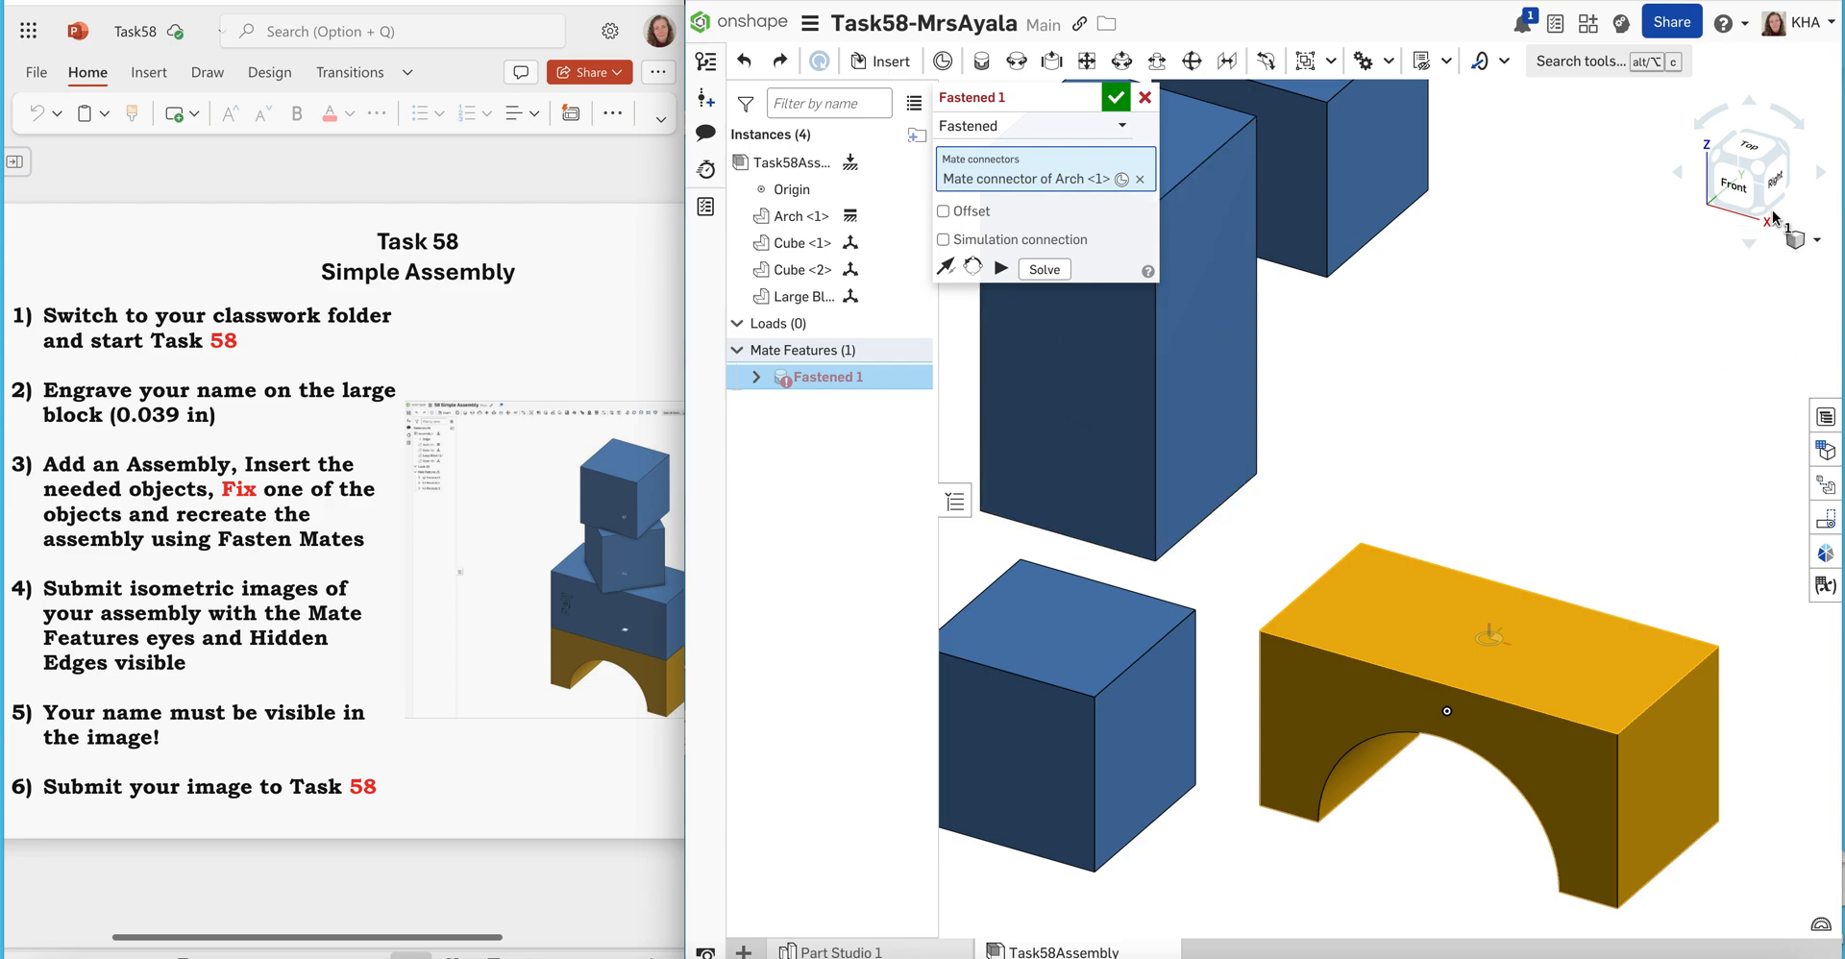
Complete the Fastened mate with the centre of the Large Block's left side face so the block sits on the Arch
click(1677, 177)
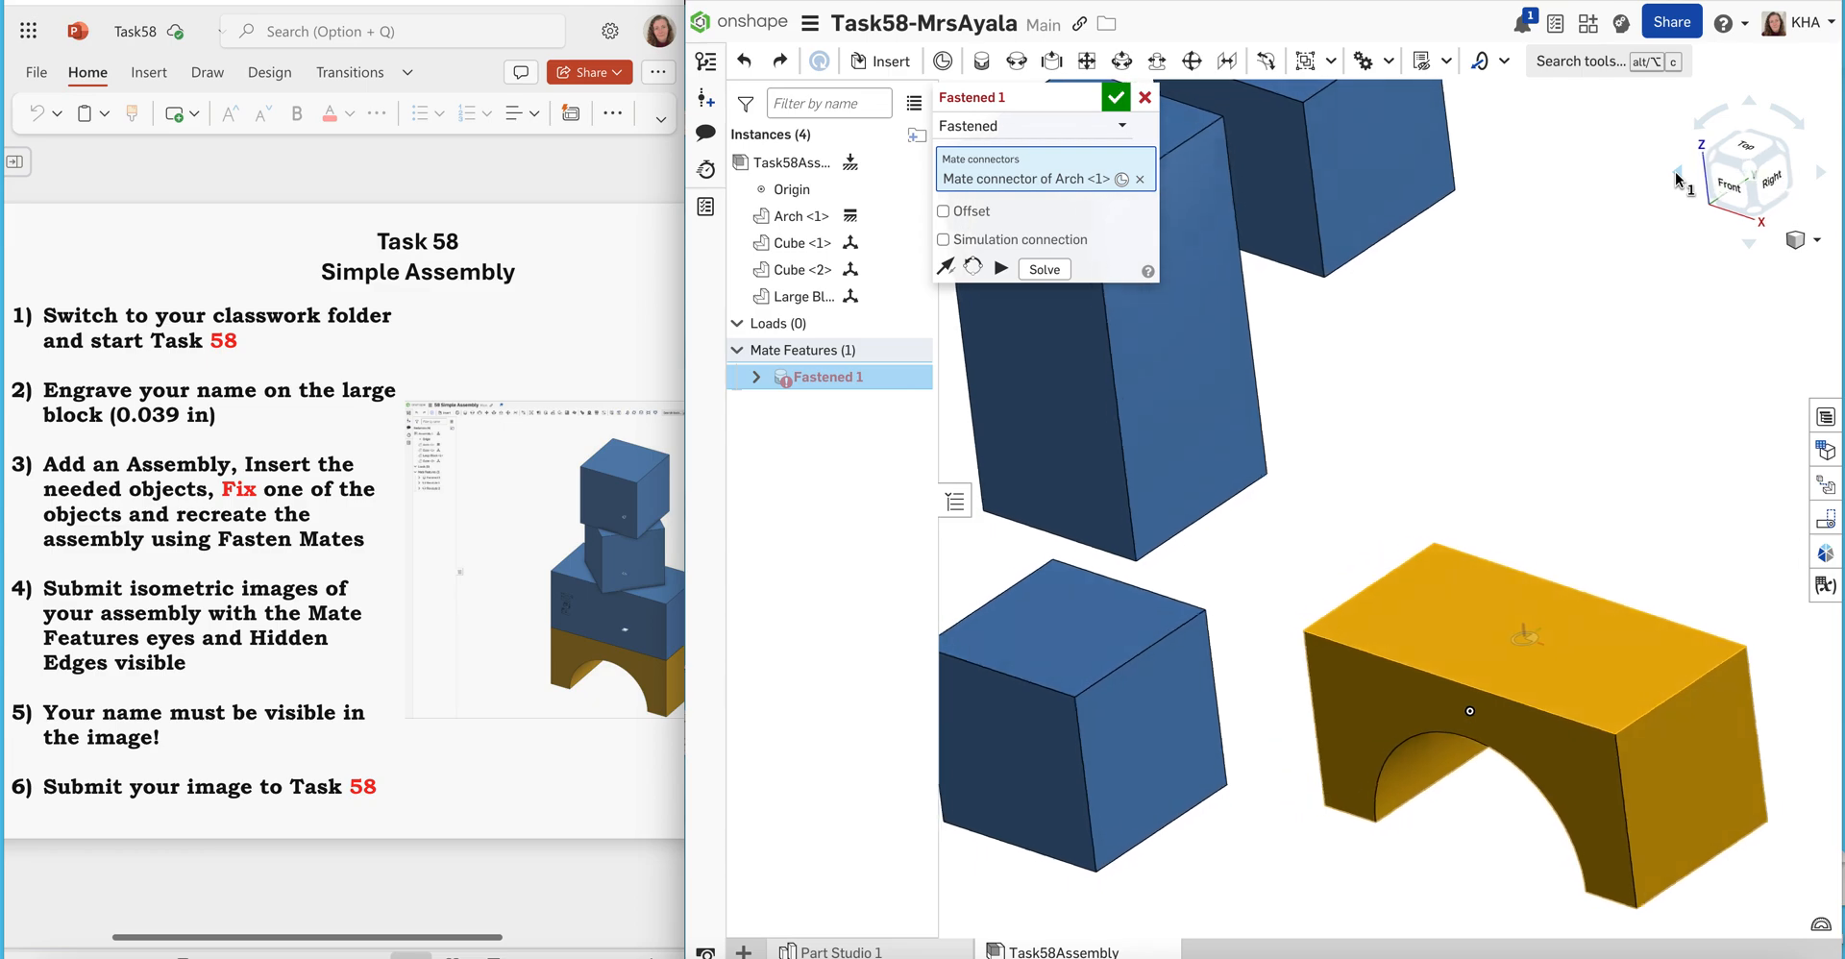
click(1677, 177)
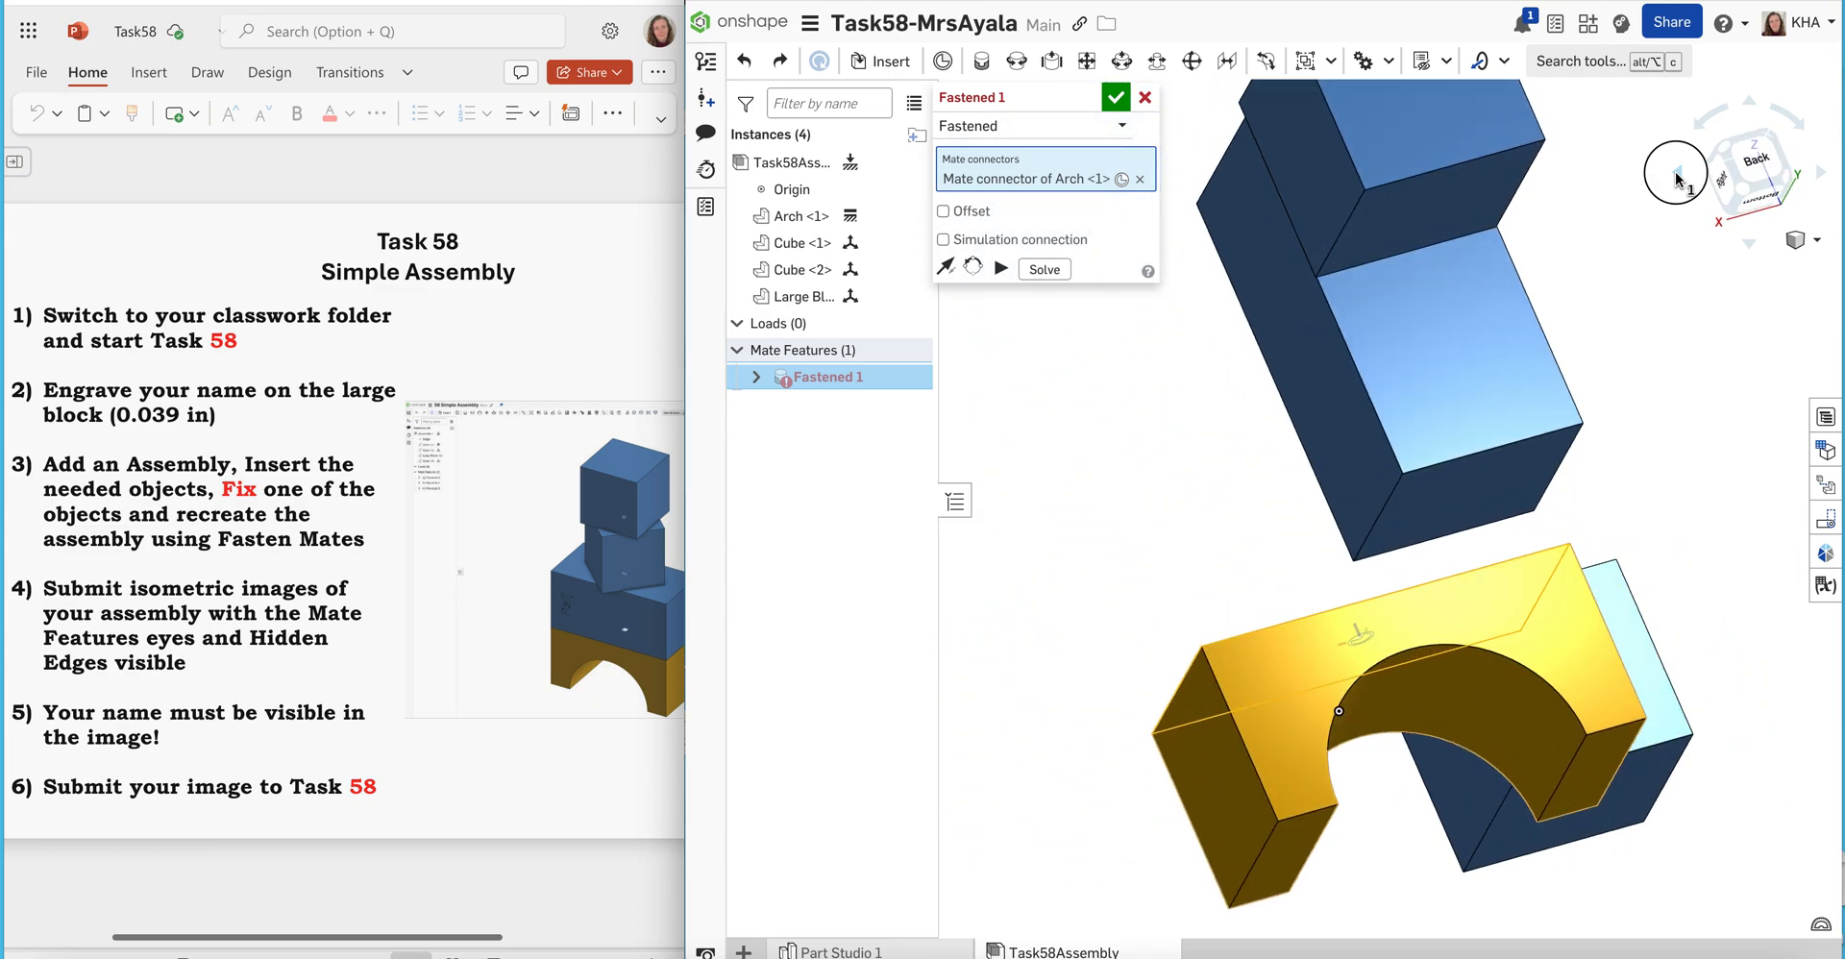
click(1677, 177)
click(1677, 177)
click(1677, 177)
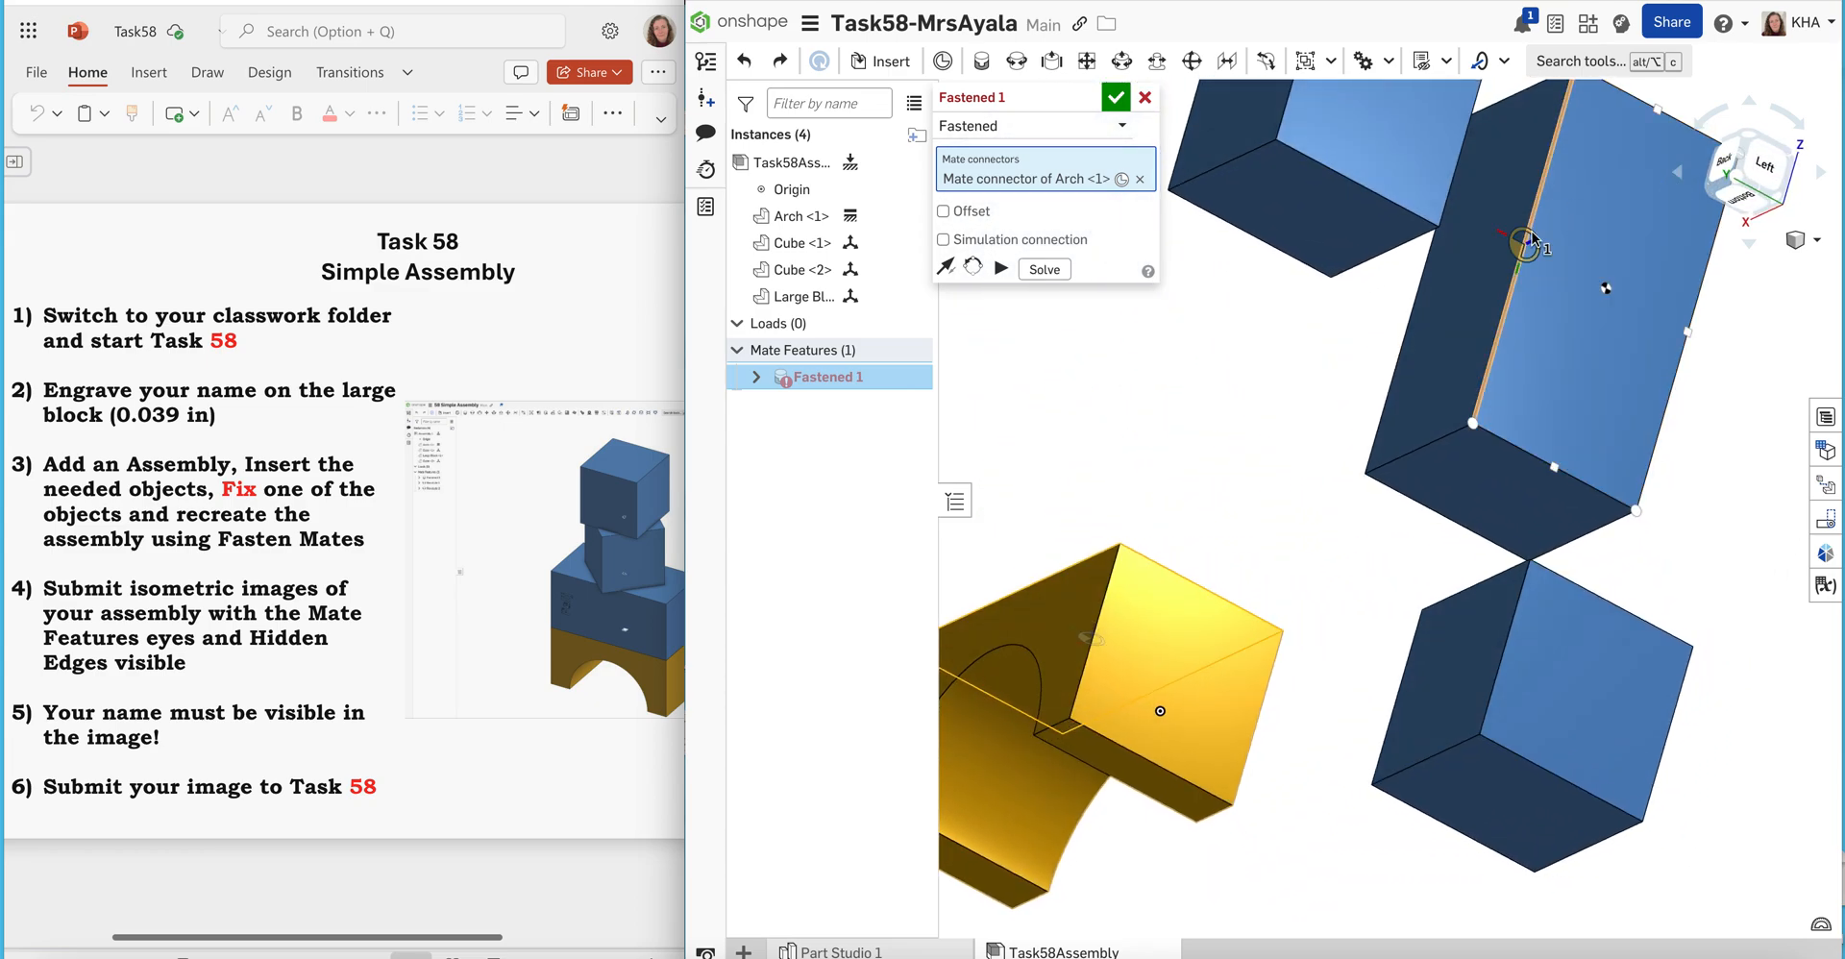
click(1606, 289)
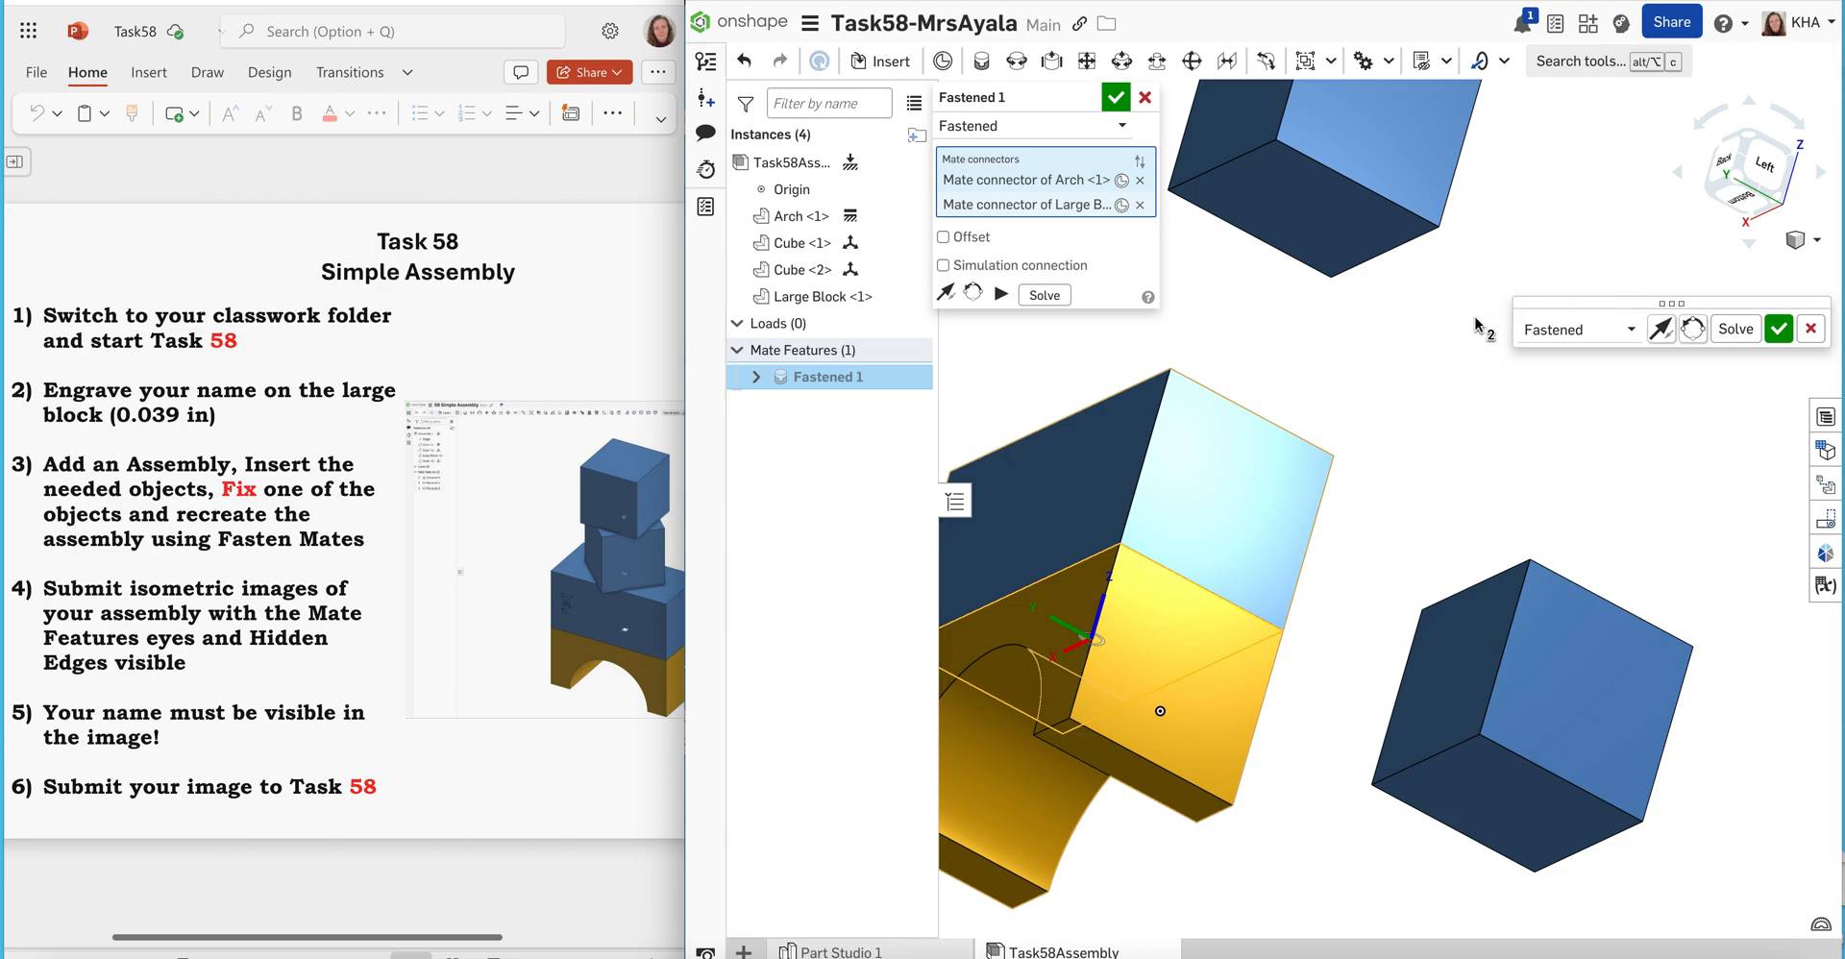
click(1115, 97)
Add a Fastened mate joining the centre of the Large Block's top face to the centre of the lower Cube's bottom face
click(1792, 247)
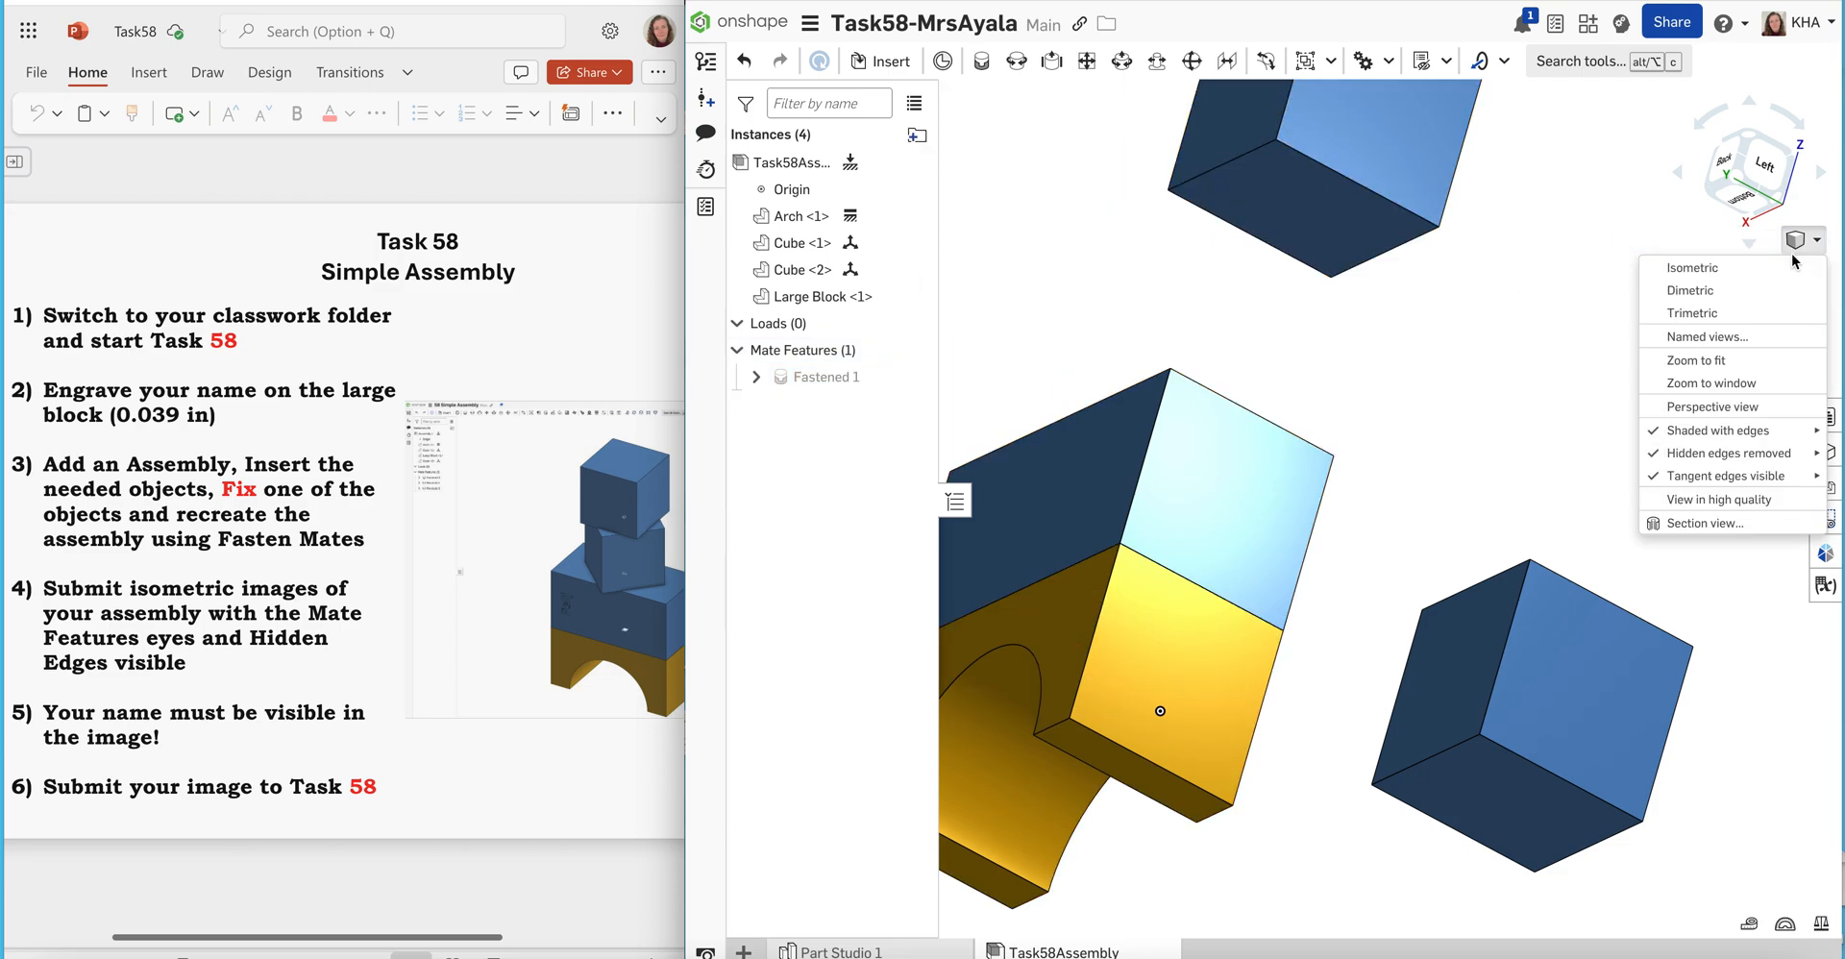
click(1786, 269)
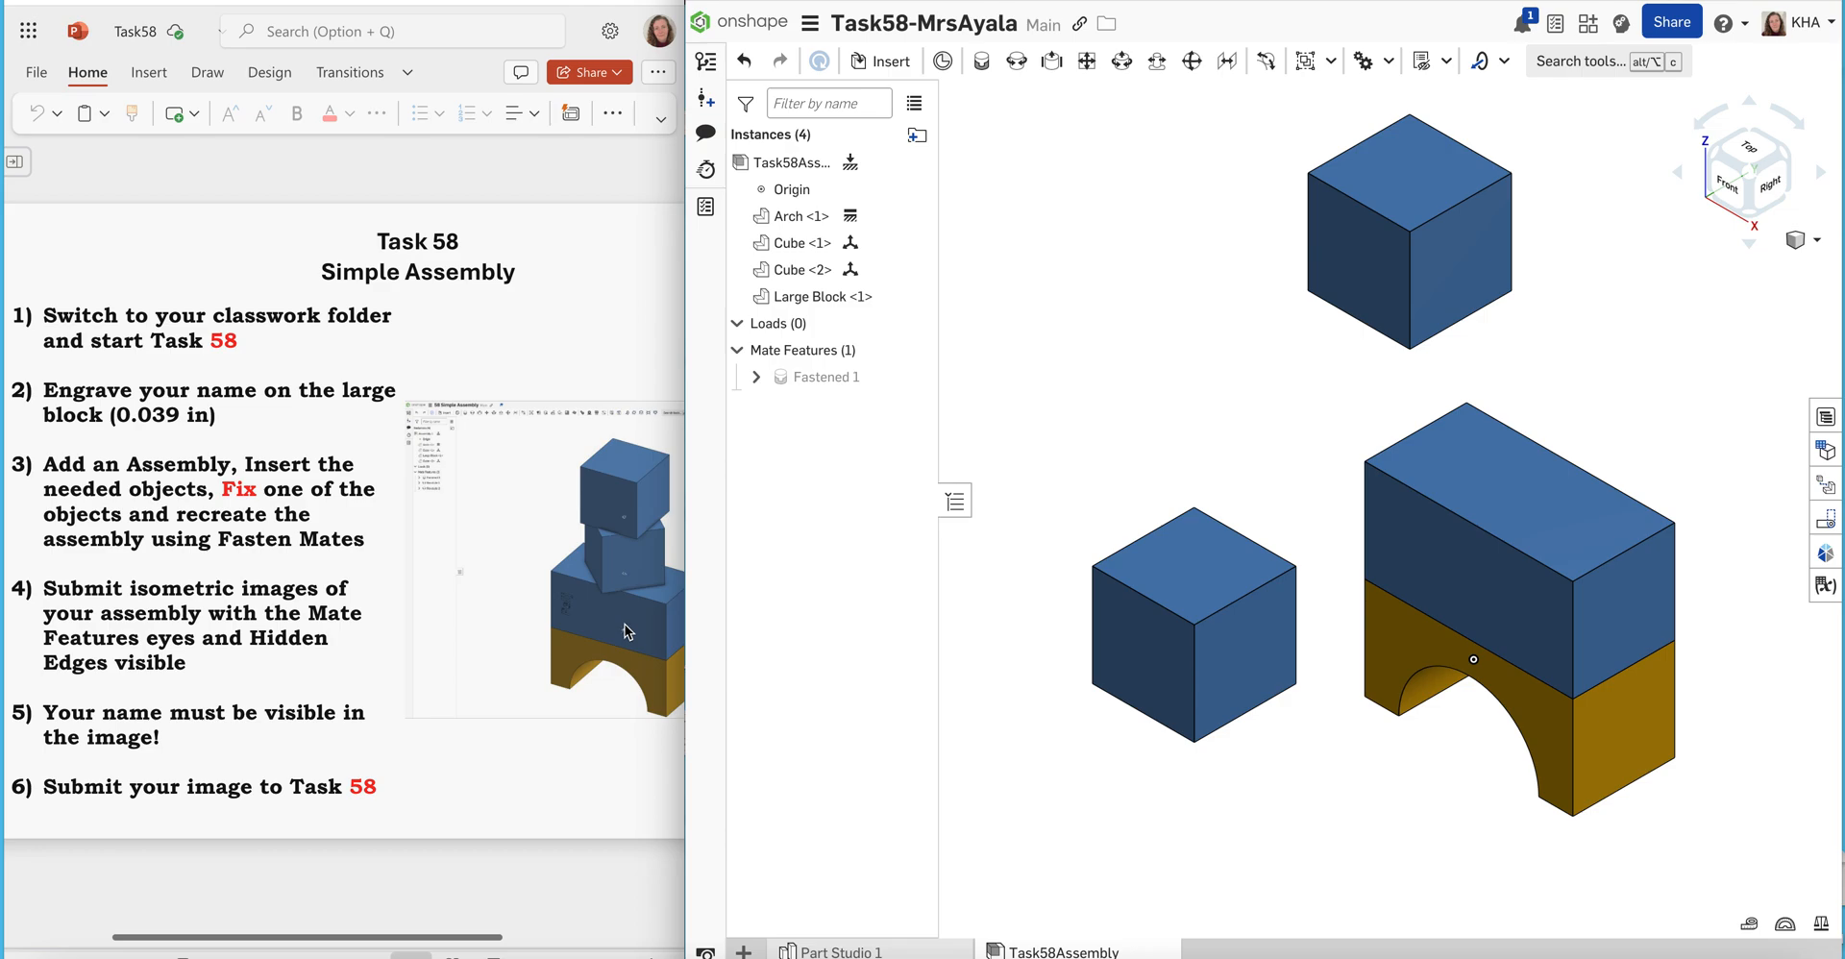
click(979, 64)
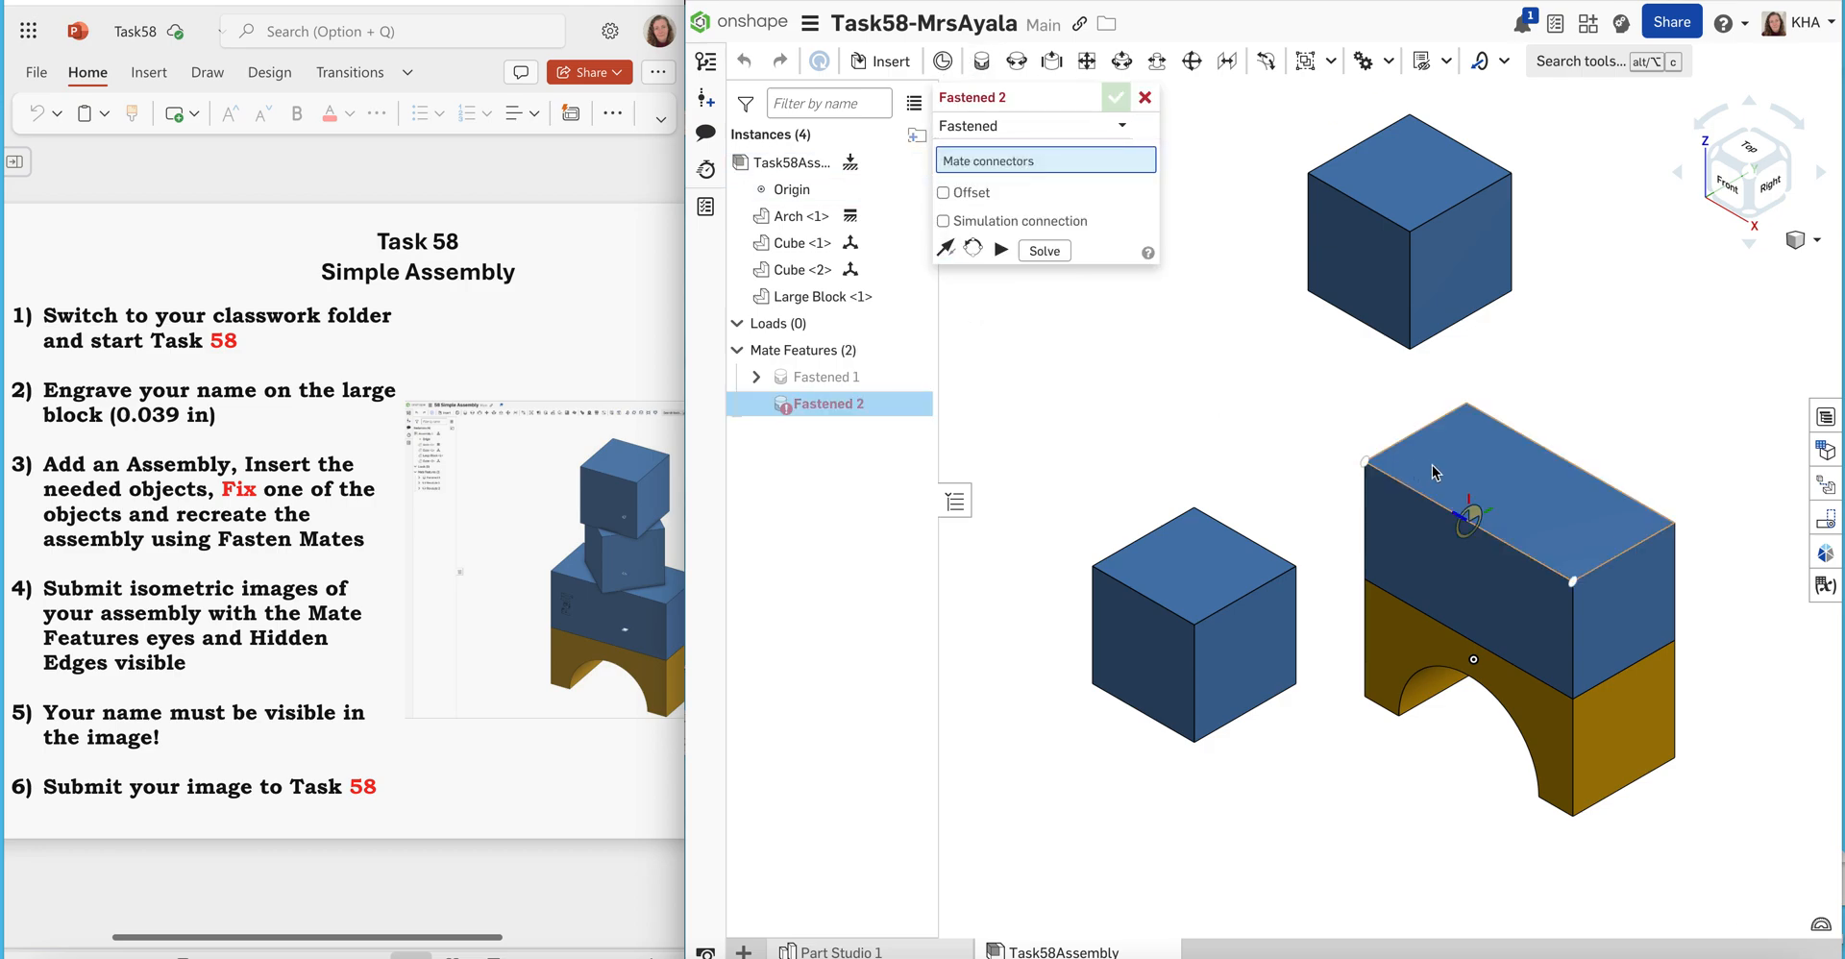
click(1521, 493)
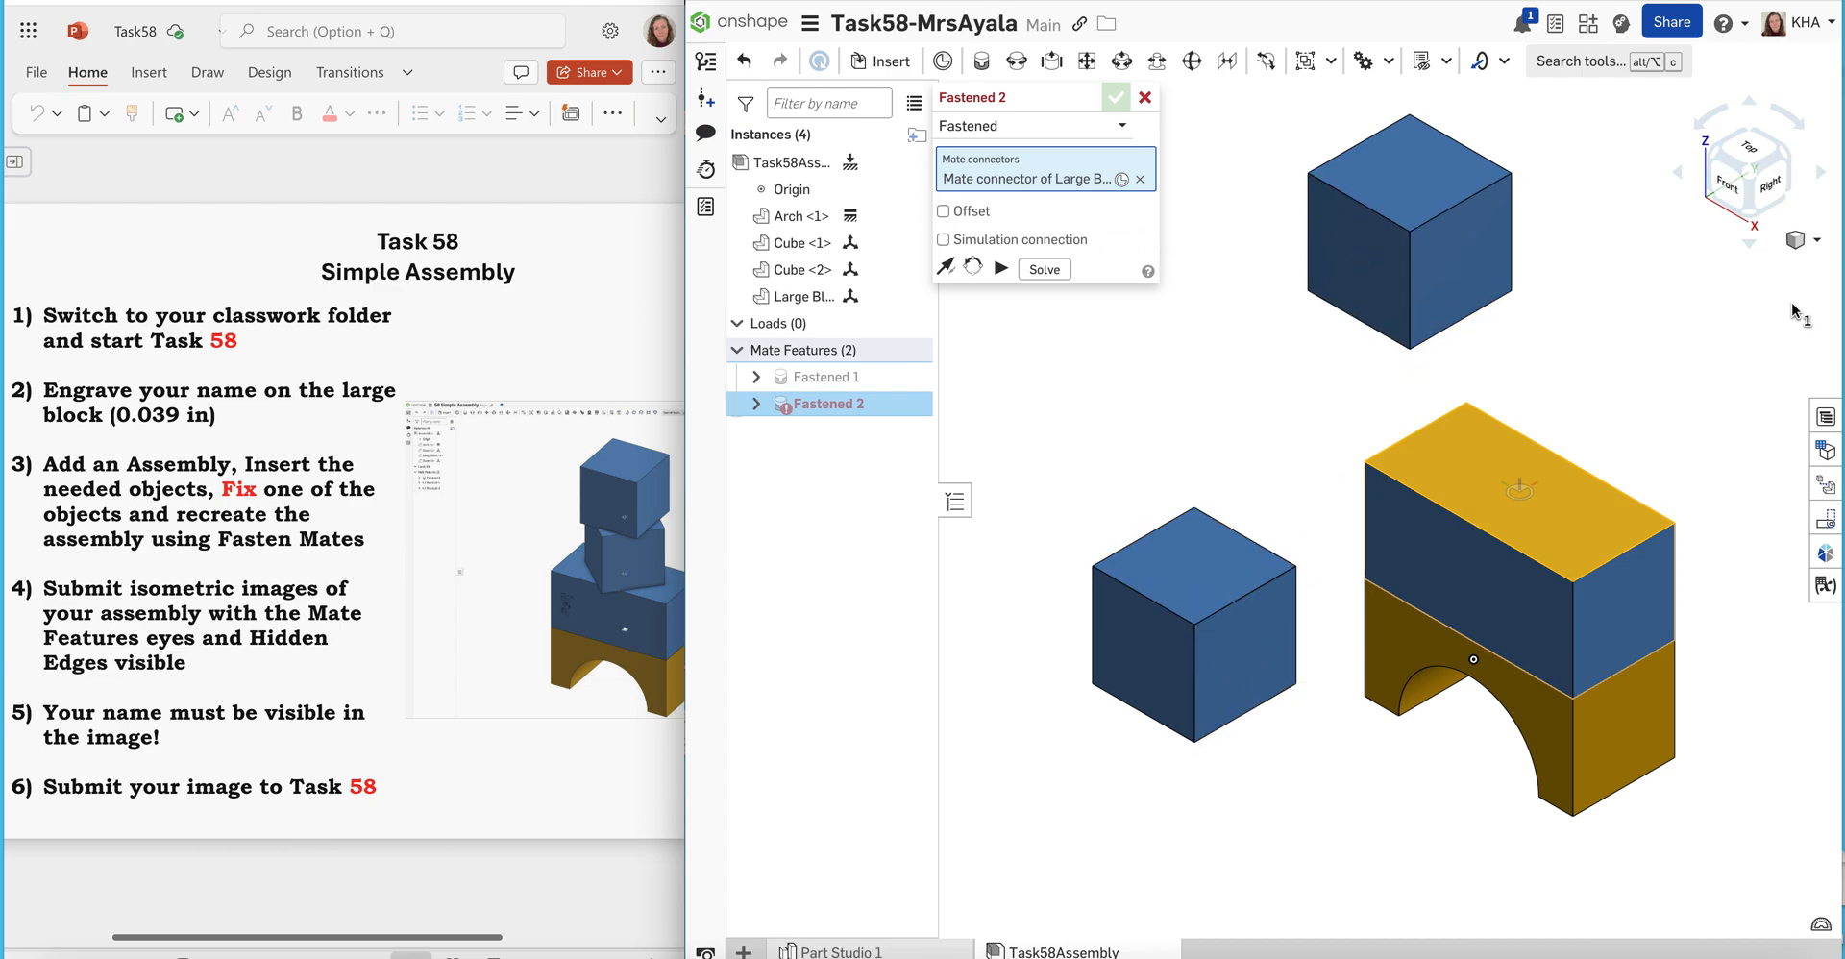
click(1748, 103)
click(1748, 104)
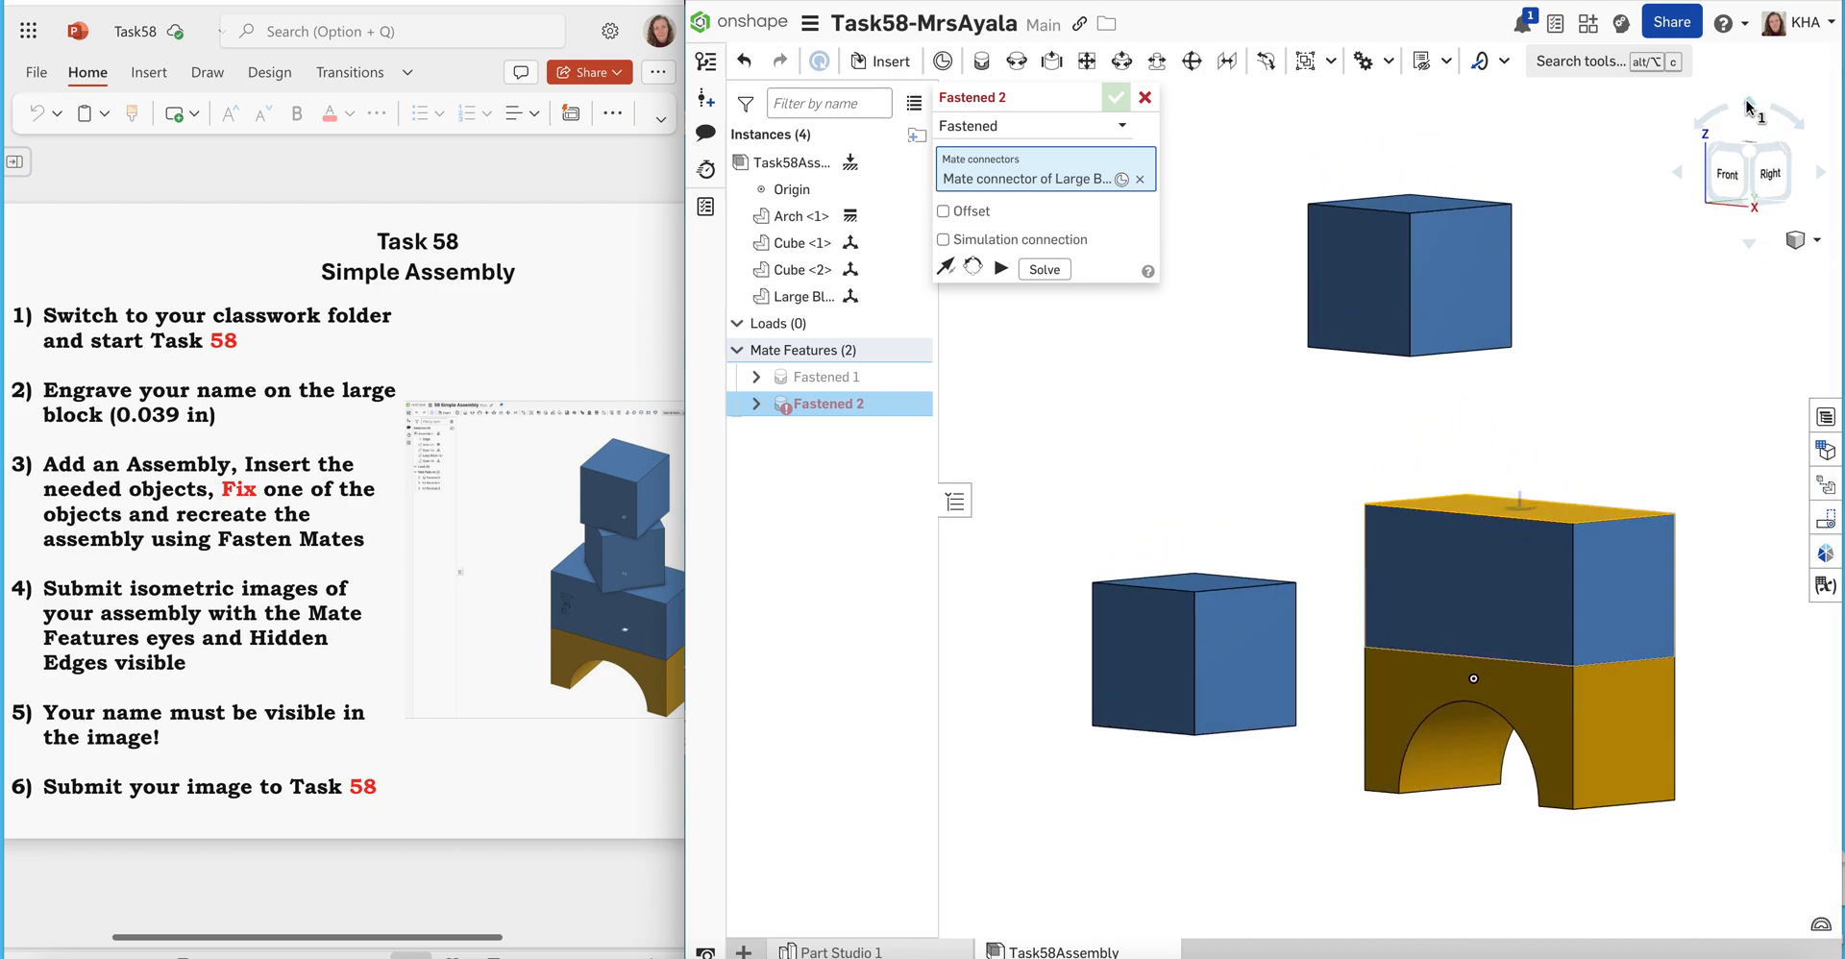
click(1748, 243)
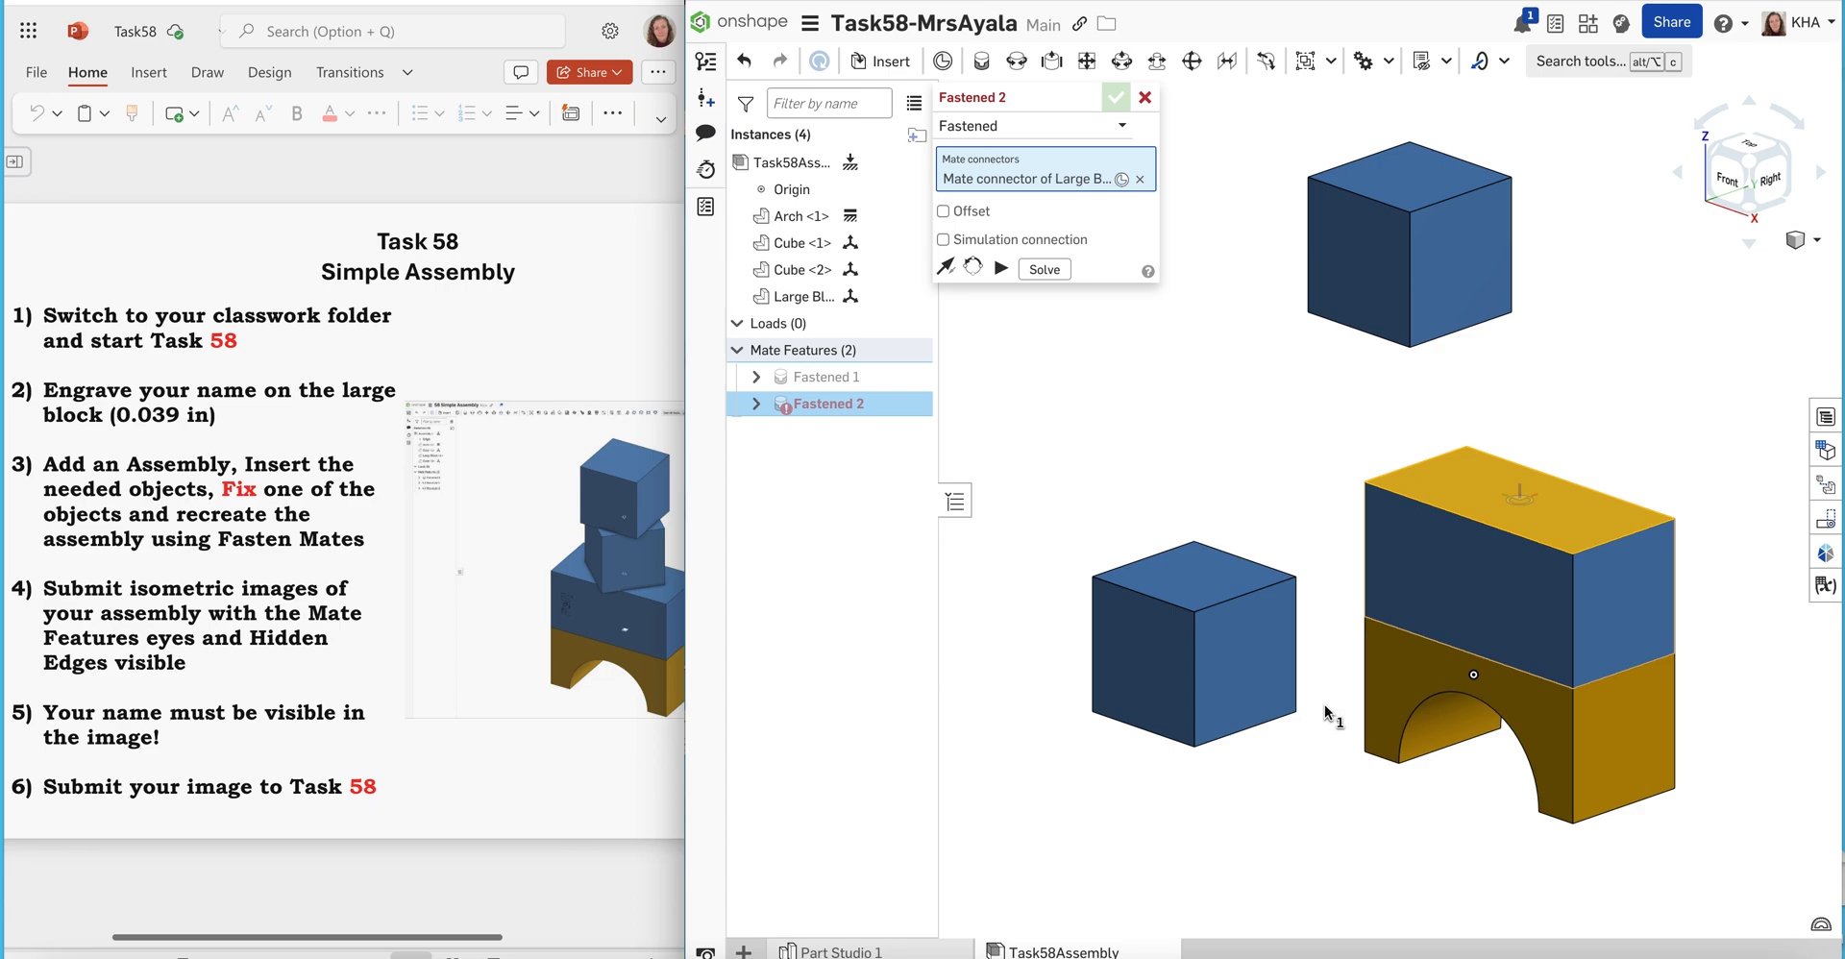
right_drag(1323, 709, 1335, 630)
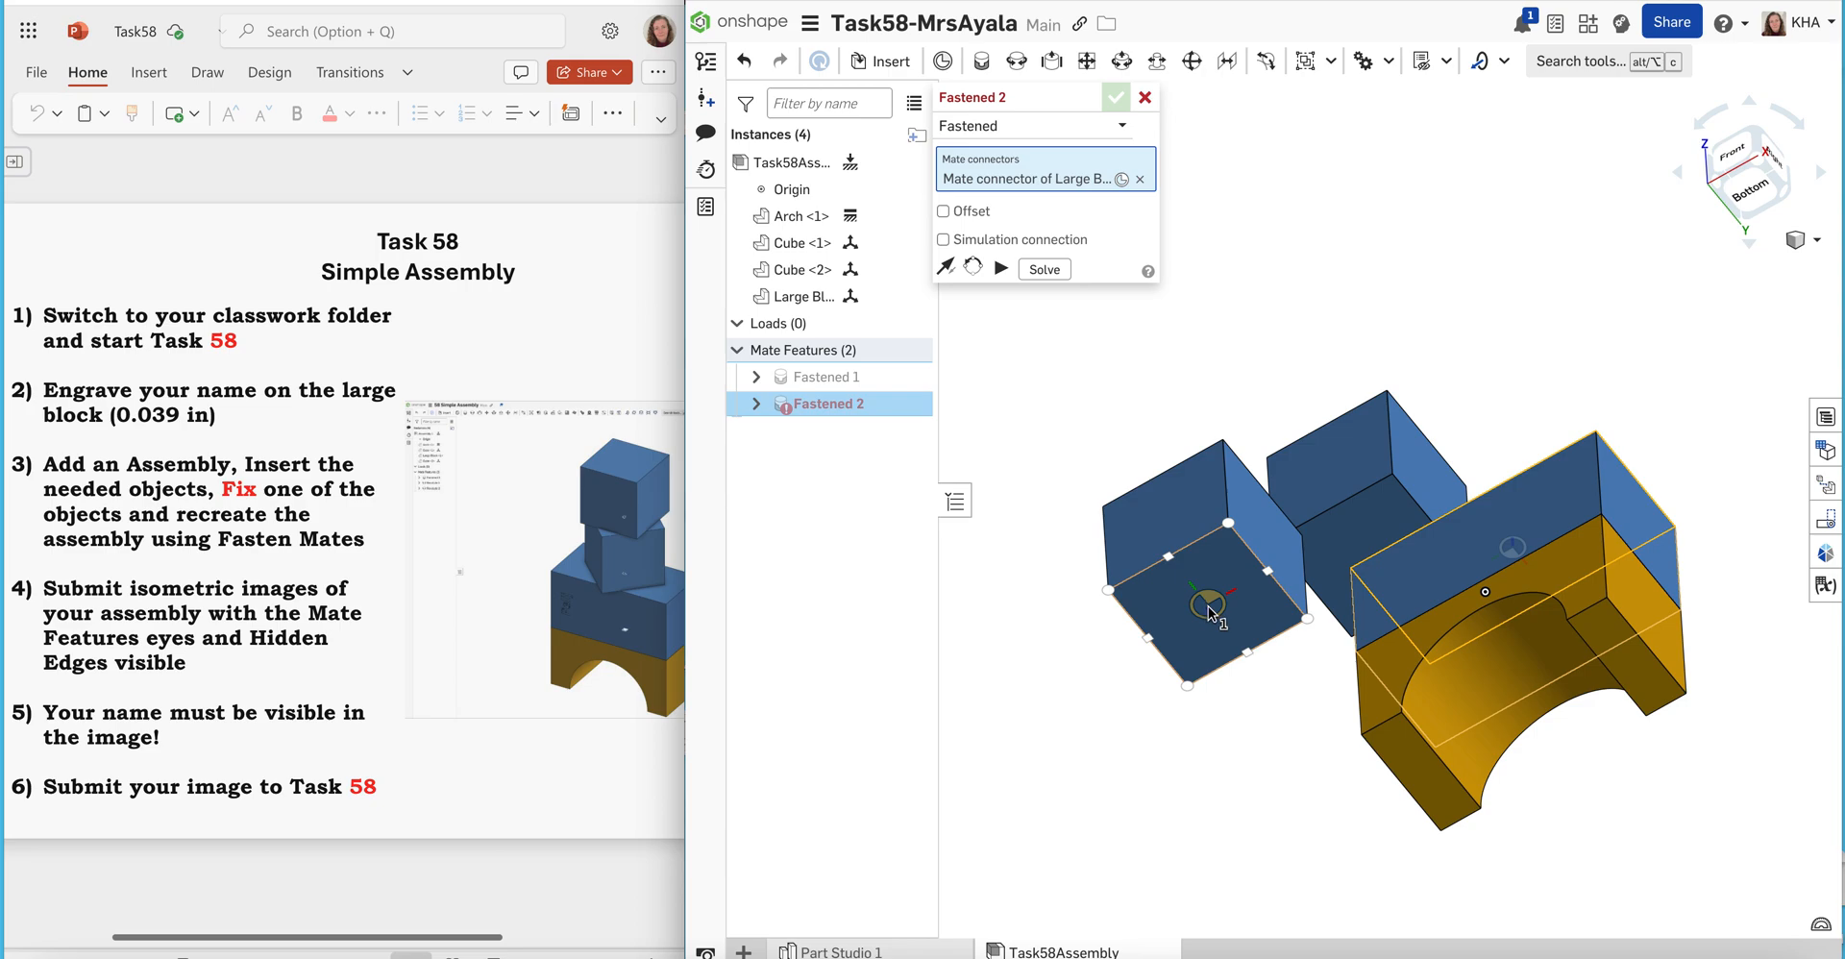
click(1207, 602)
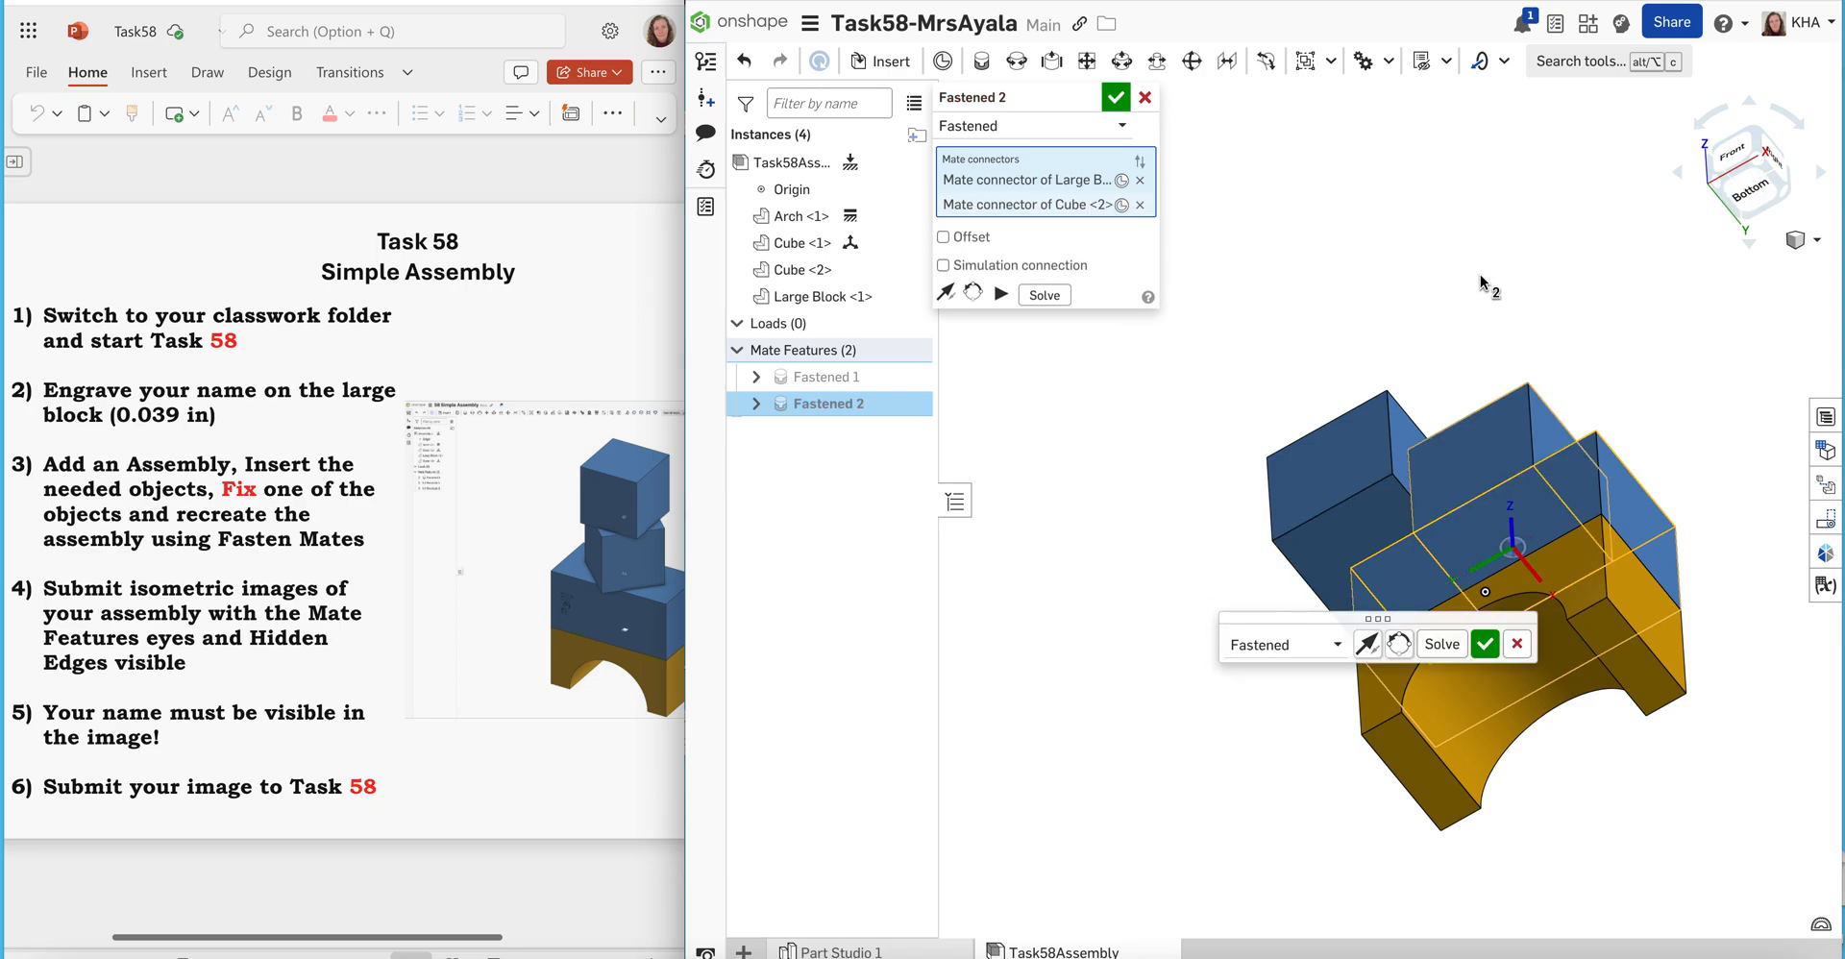
right_click(1409, 258)
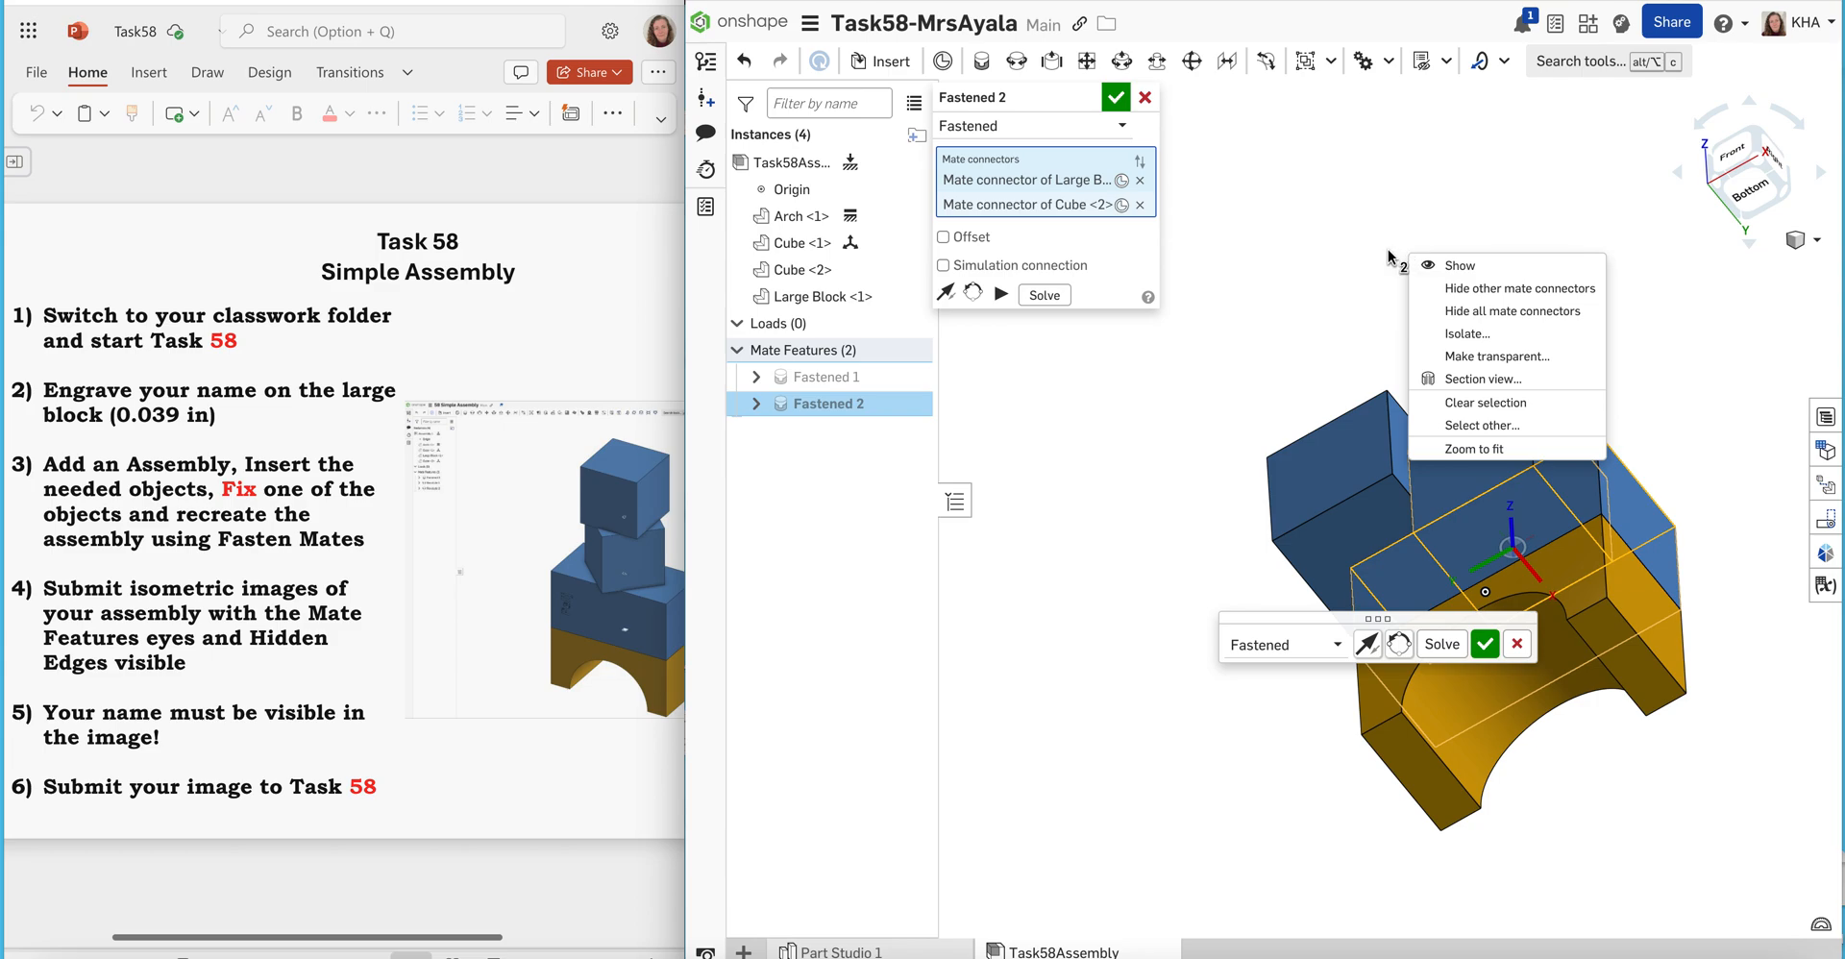
right_click(1380, 255)
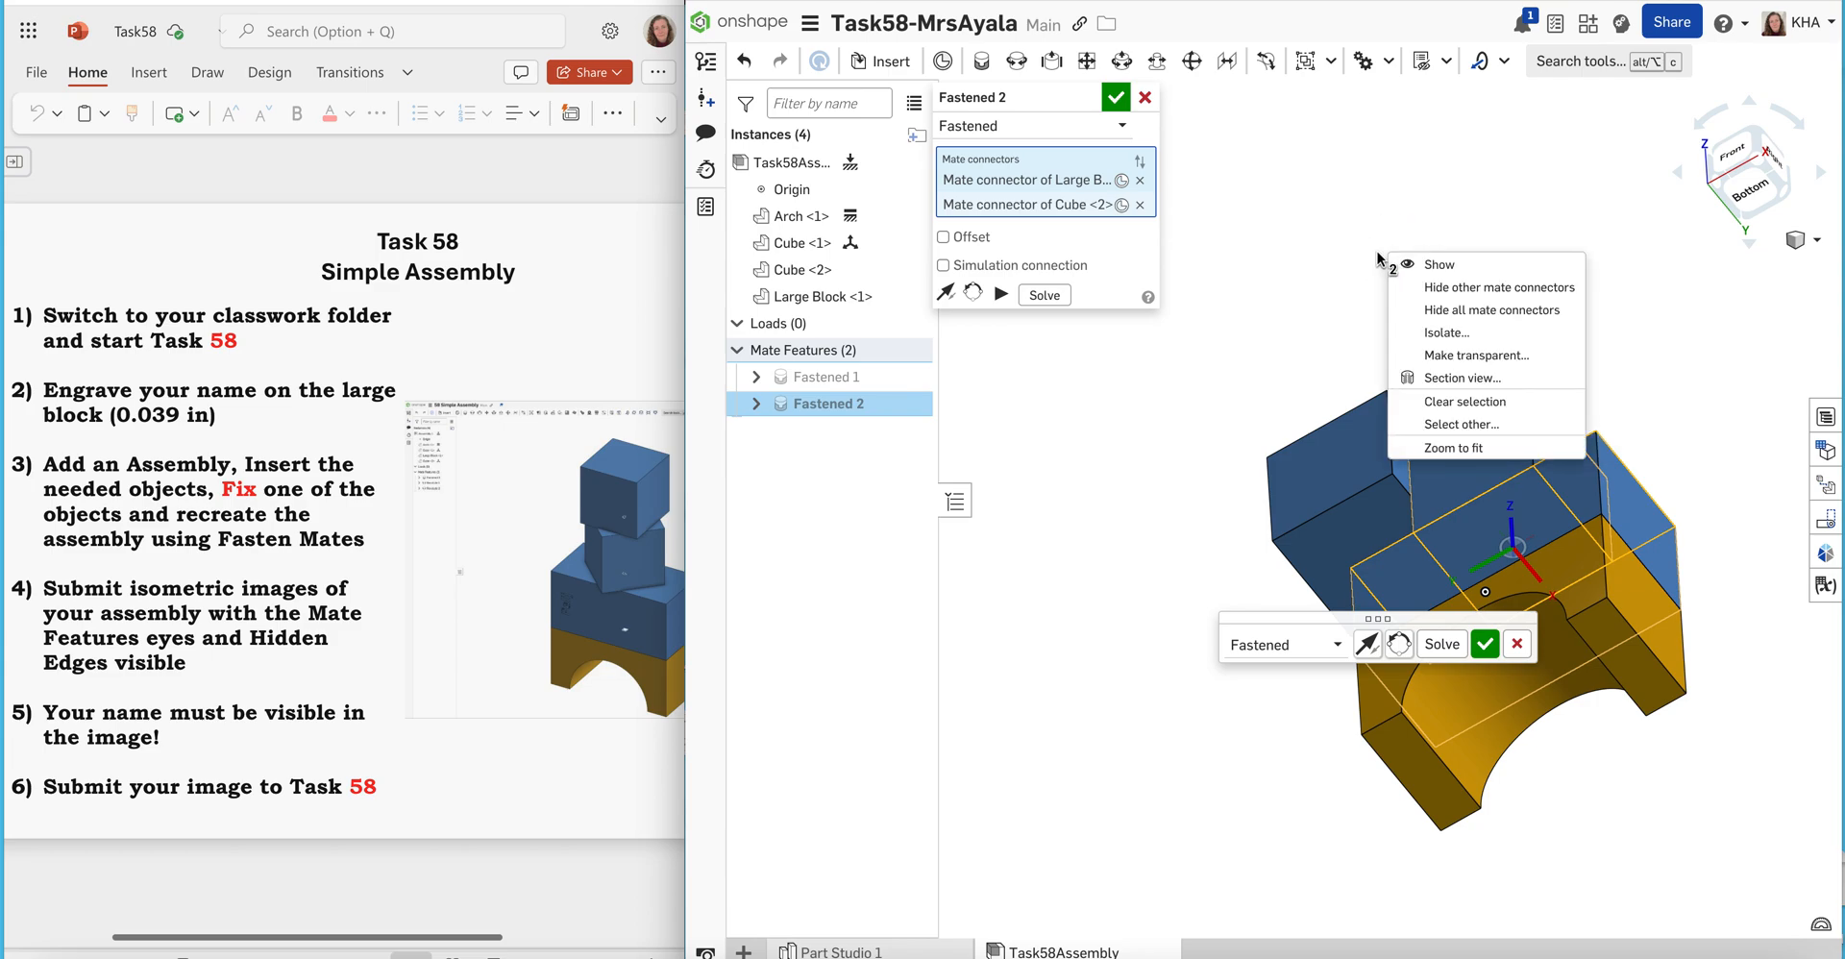
click(1378, 253)
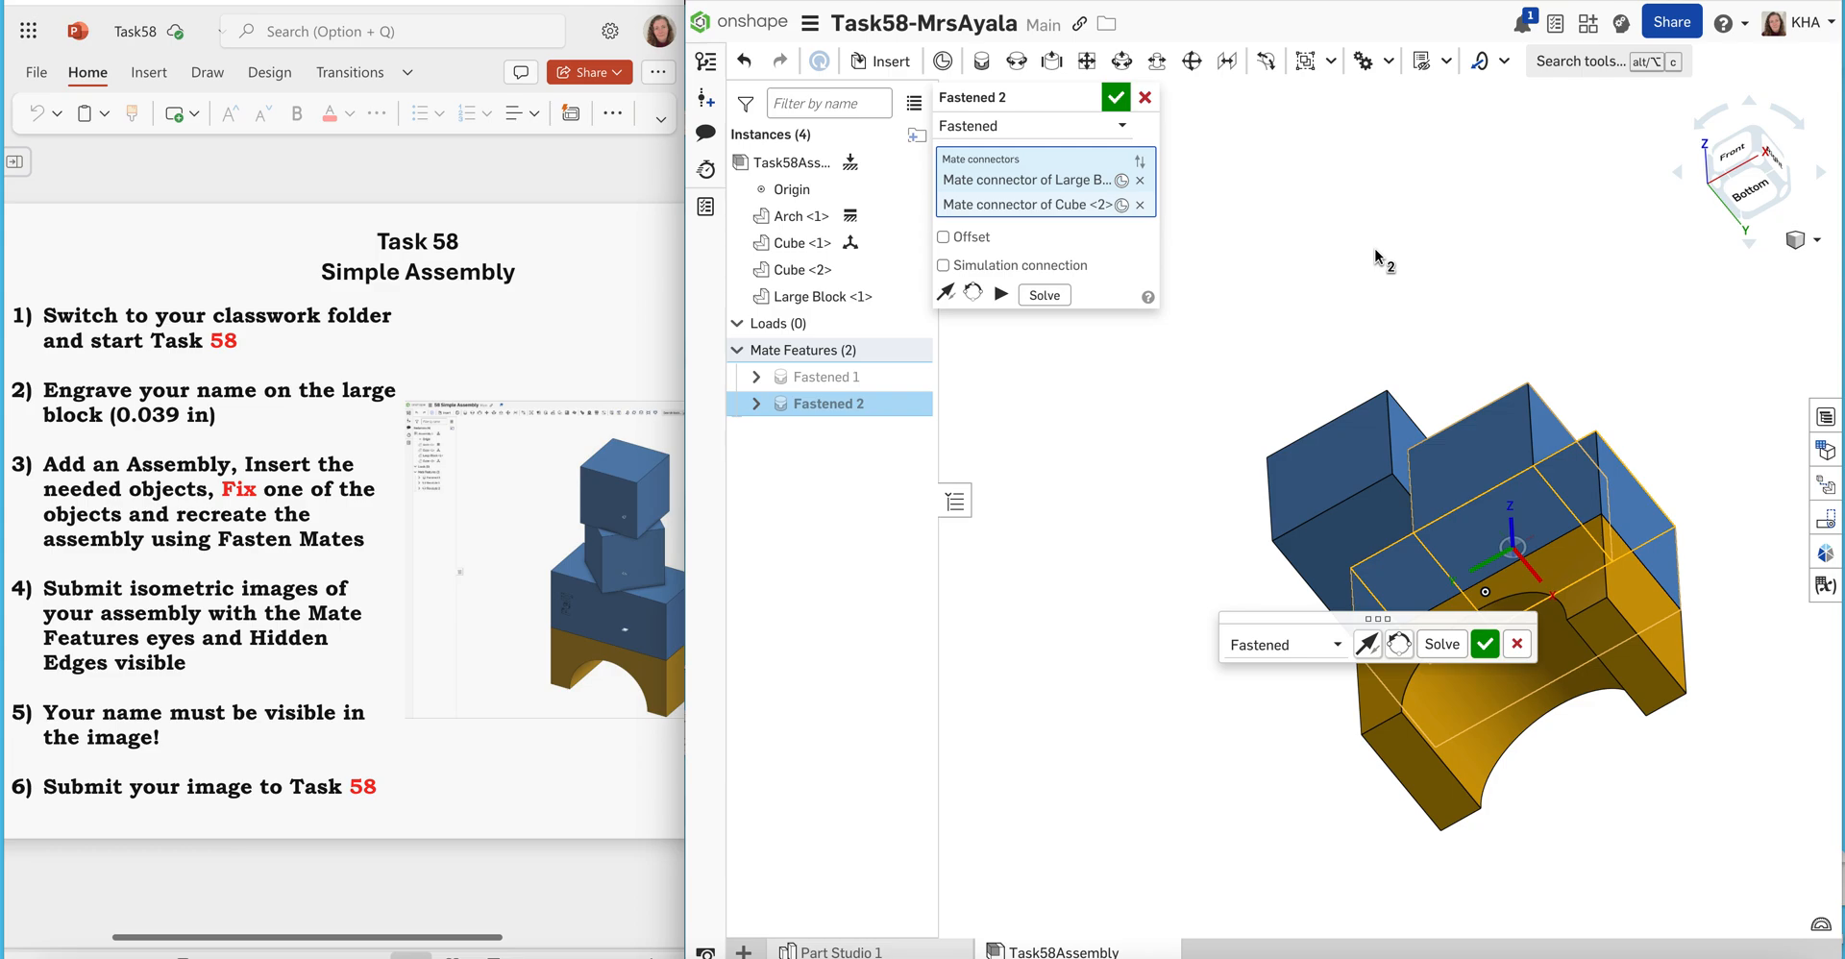
click(1112, 97)
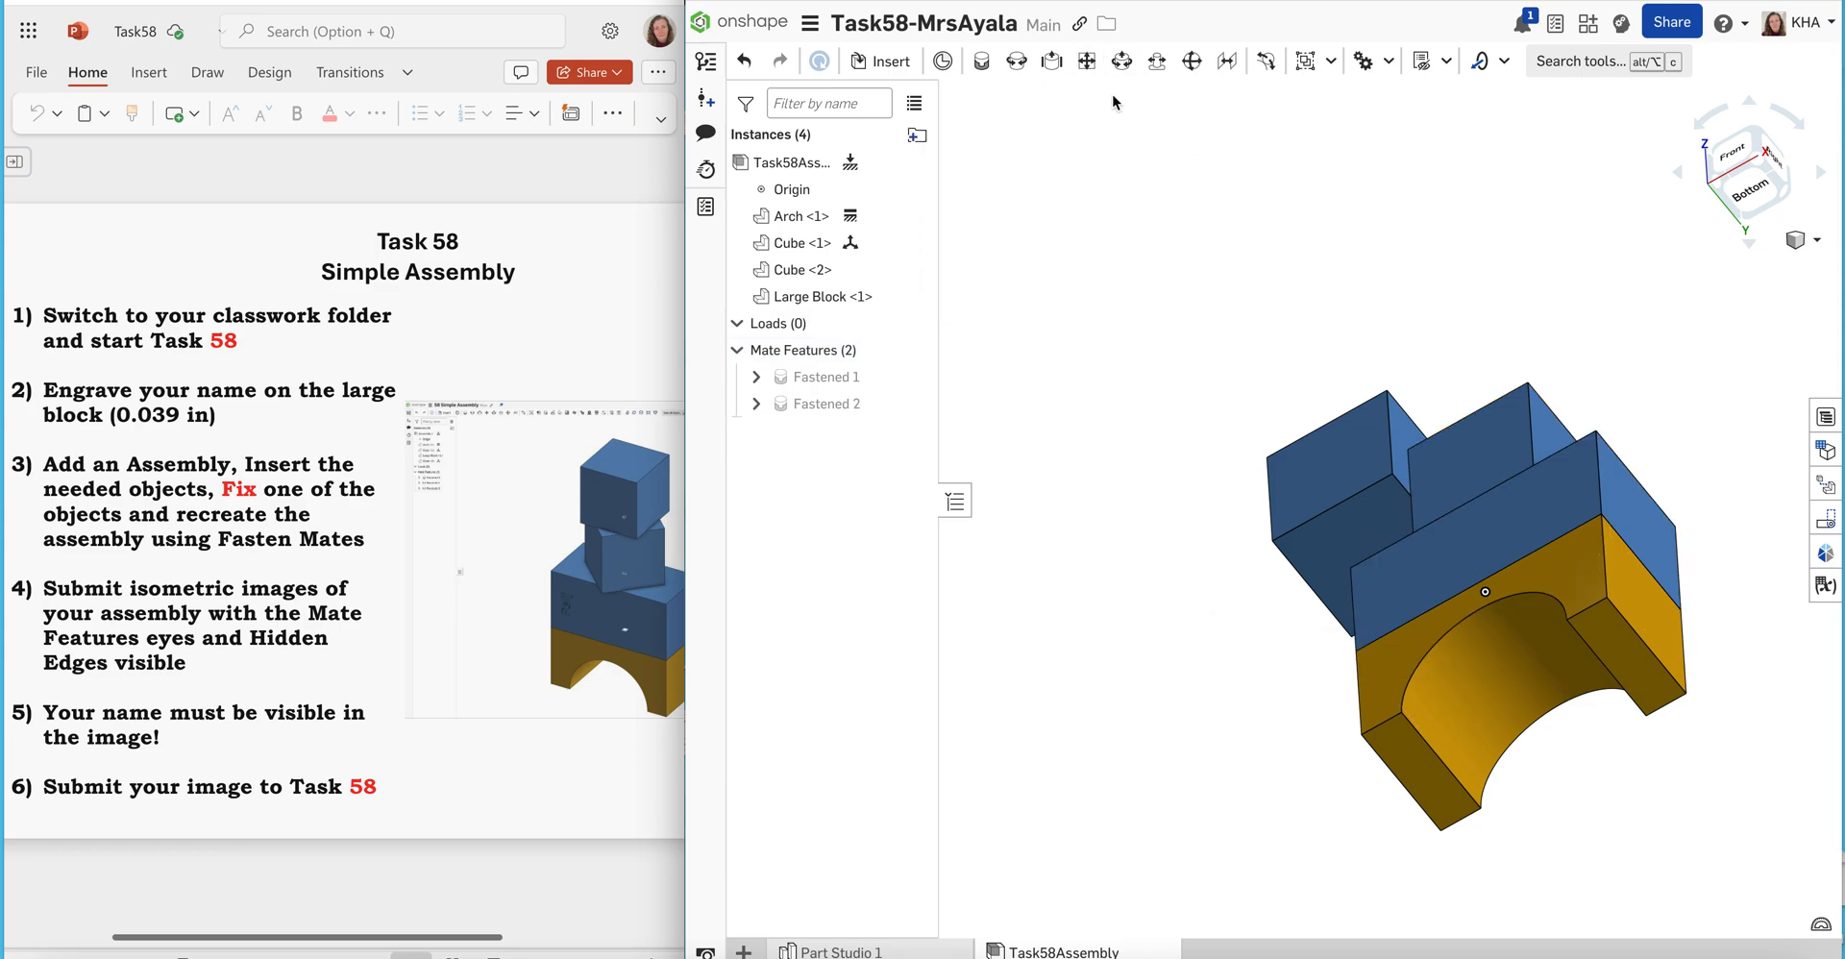
Edit the Fastened mate between the Large Block and lower Cube, enabling an offset that rotates the Cube 45 deg about Z
right_click(1167, 290)
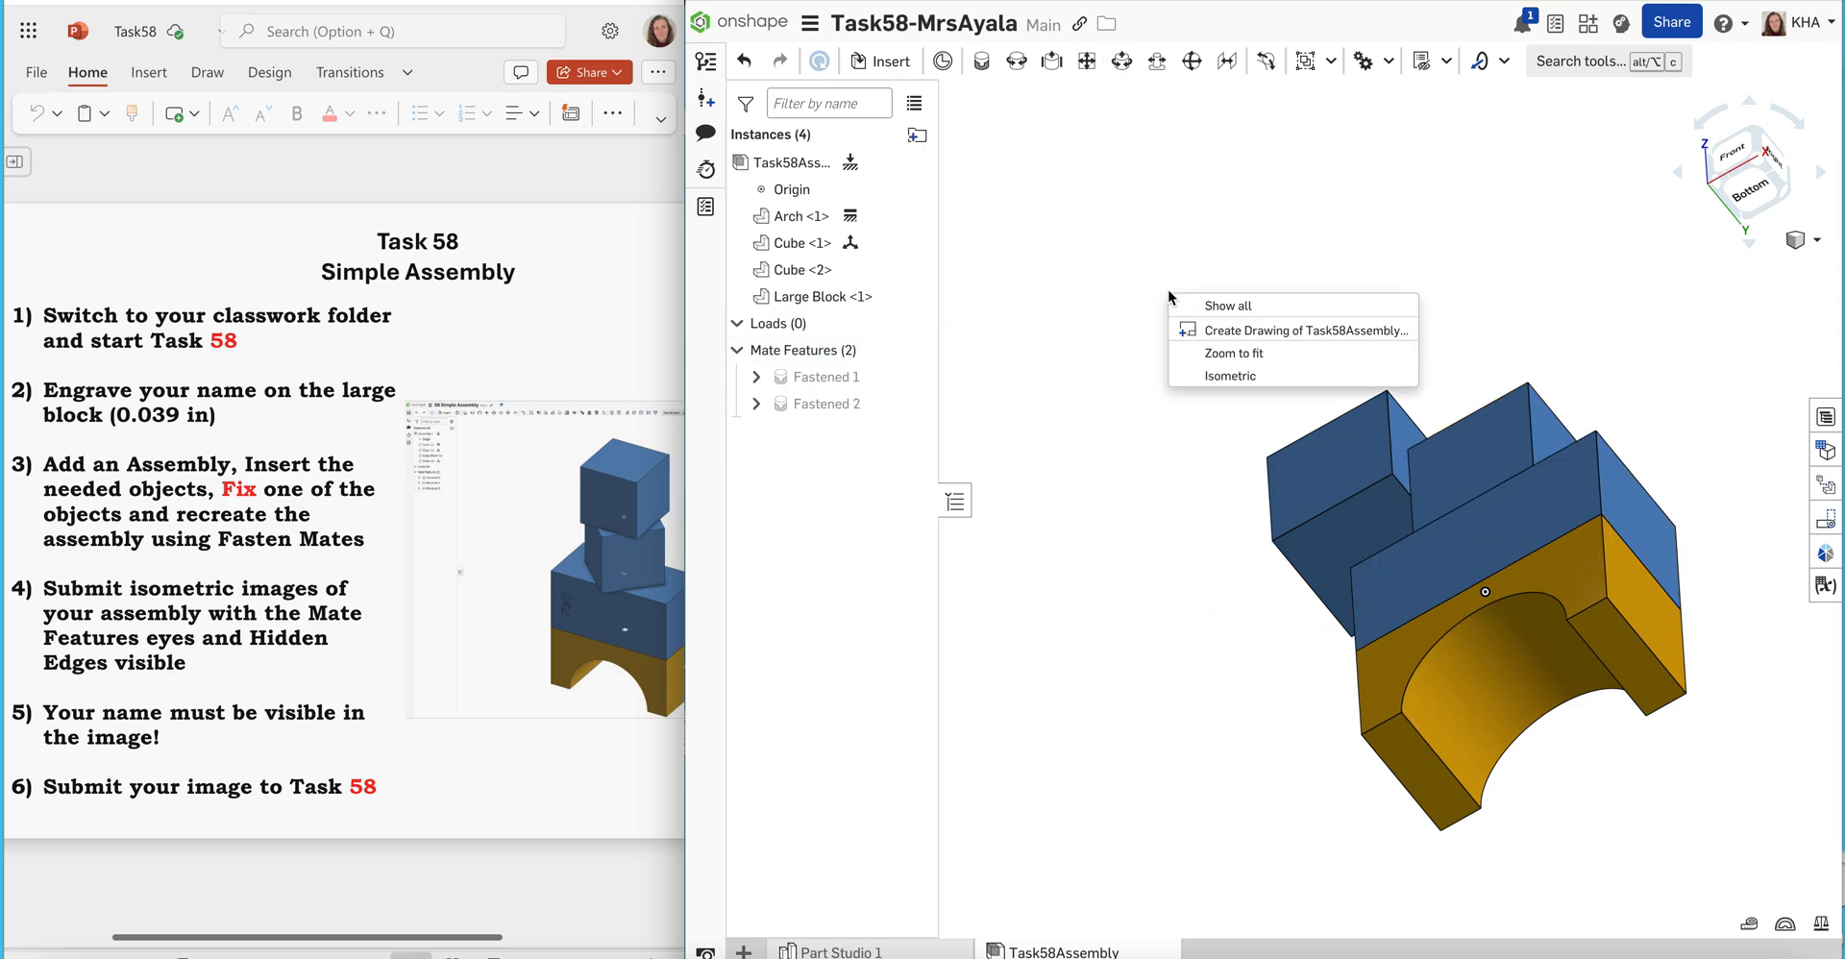
click(1216, 376)
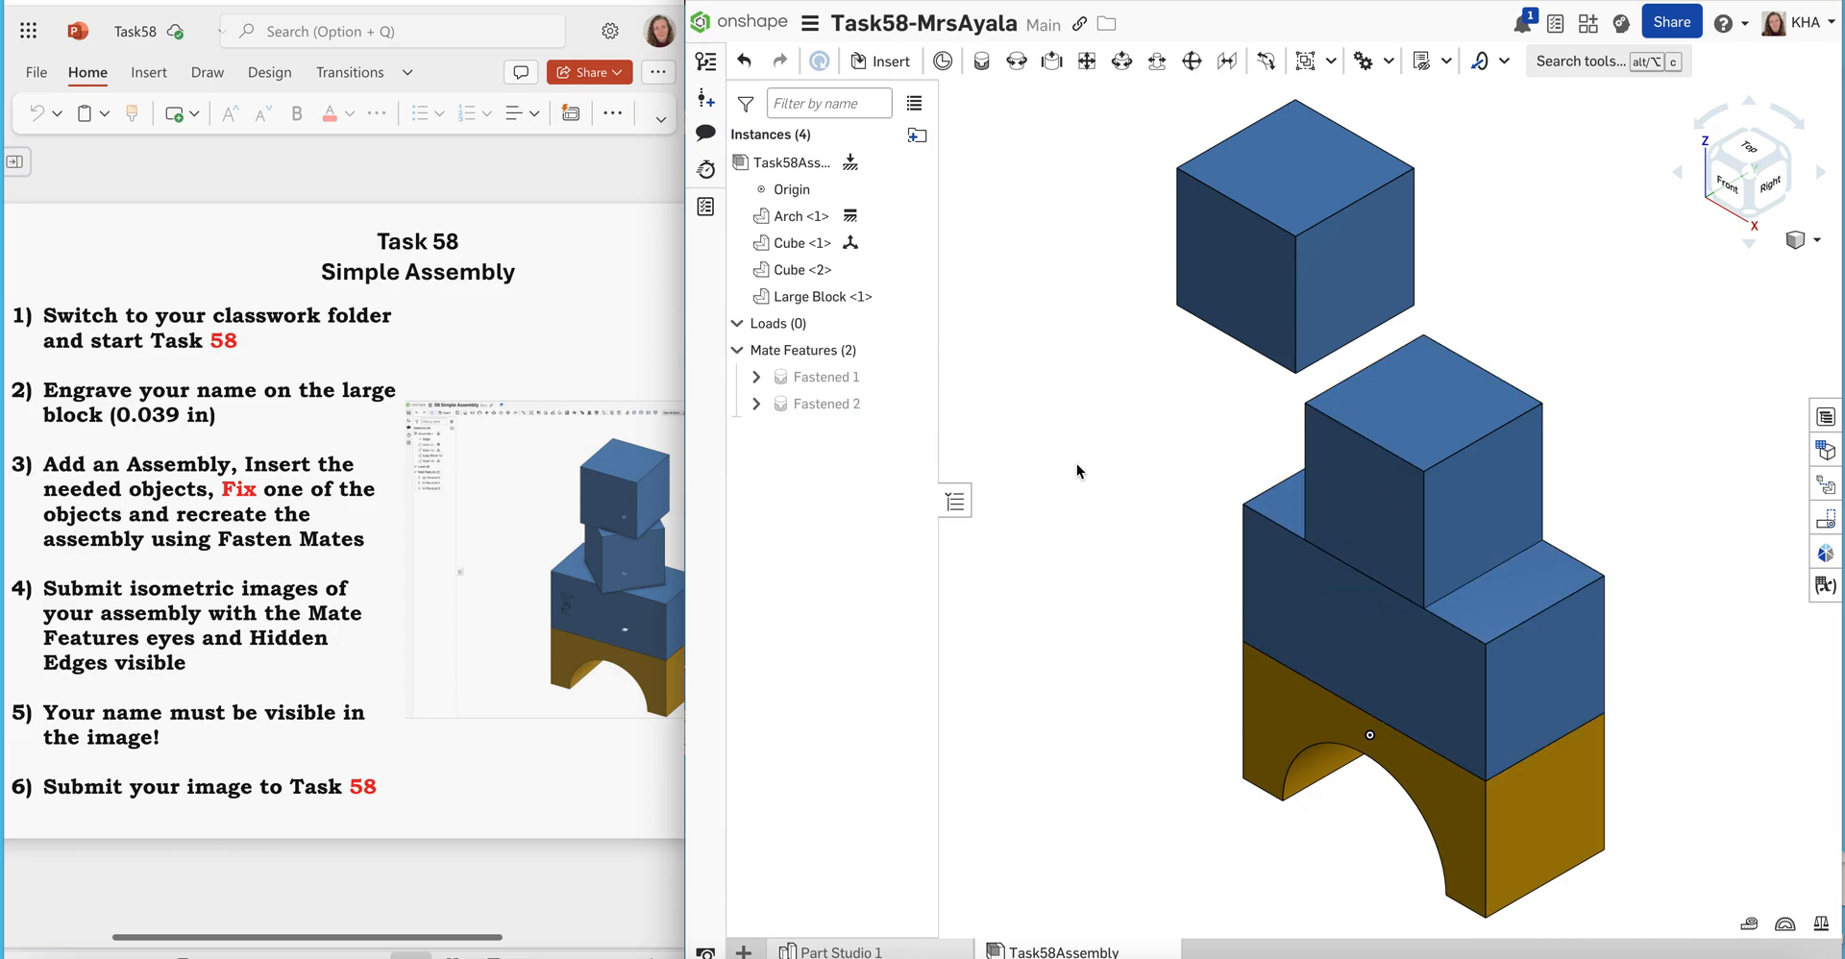
click(836, 406)
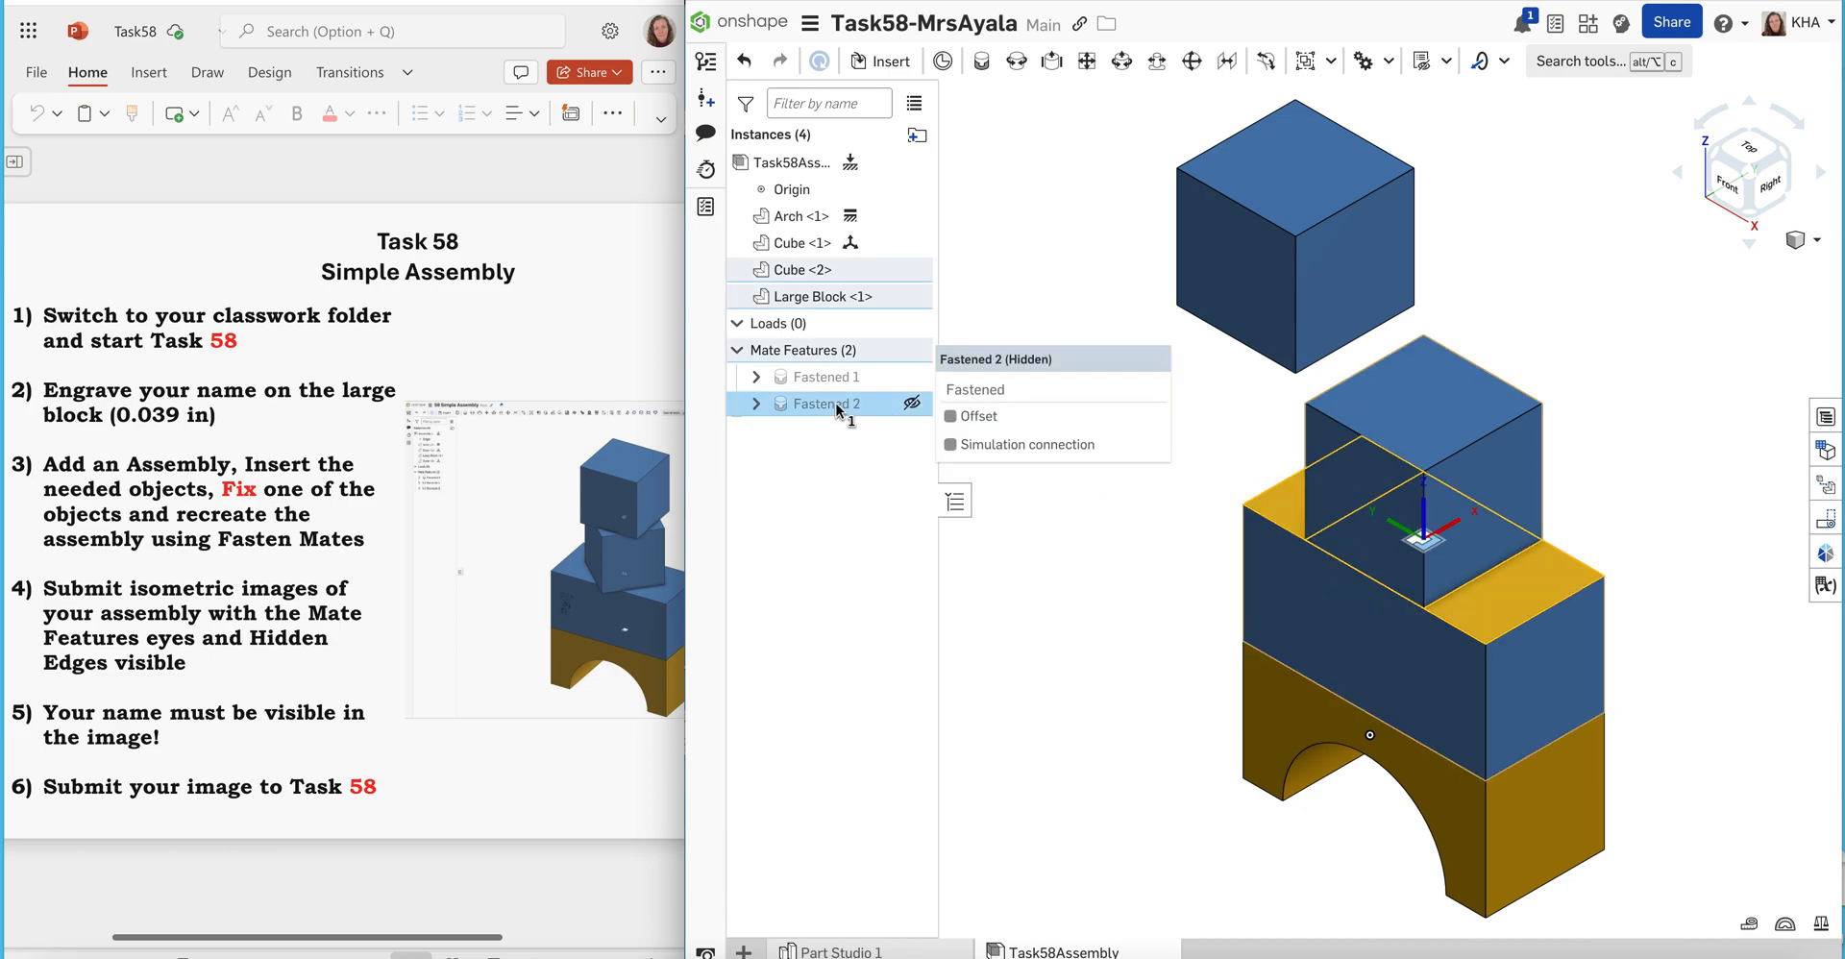
right_click(844, 411)
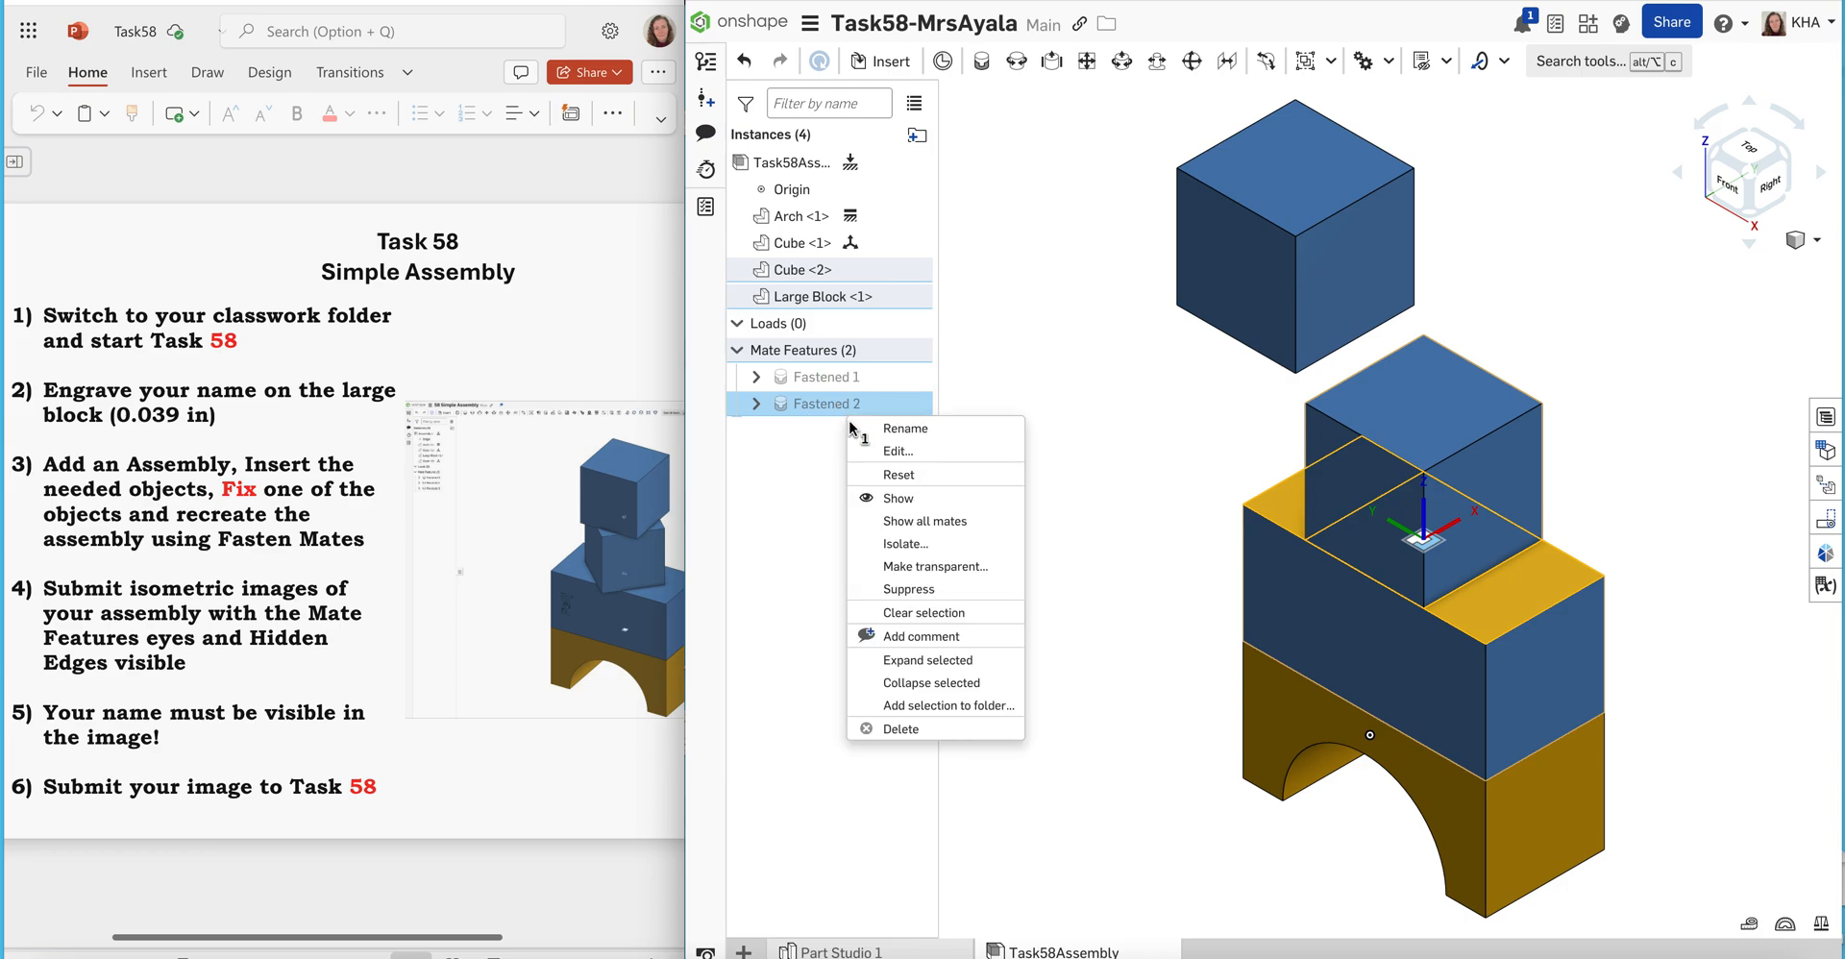
click(883, 457)
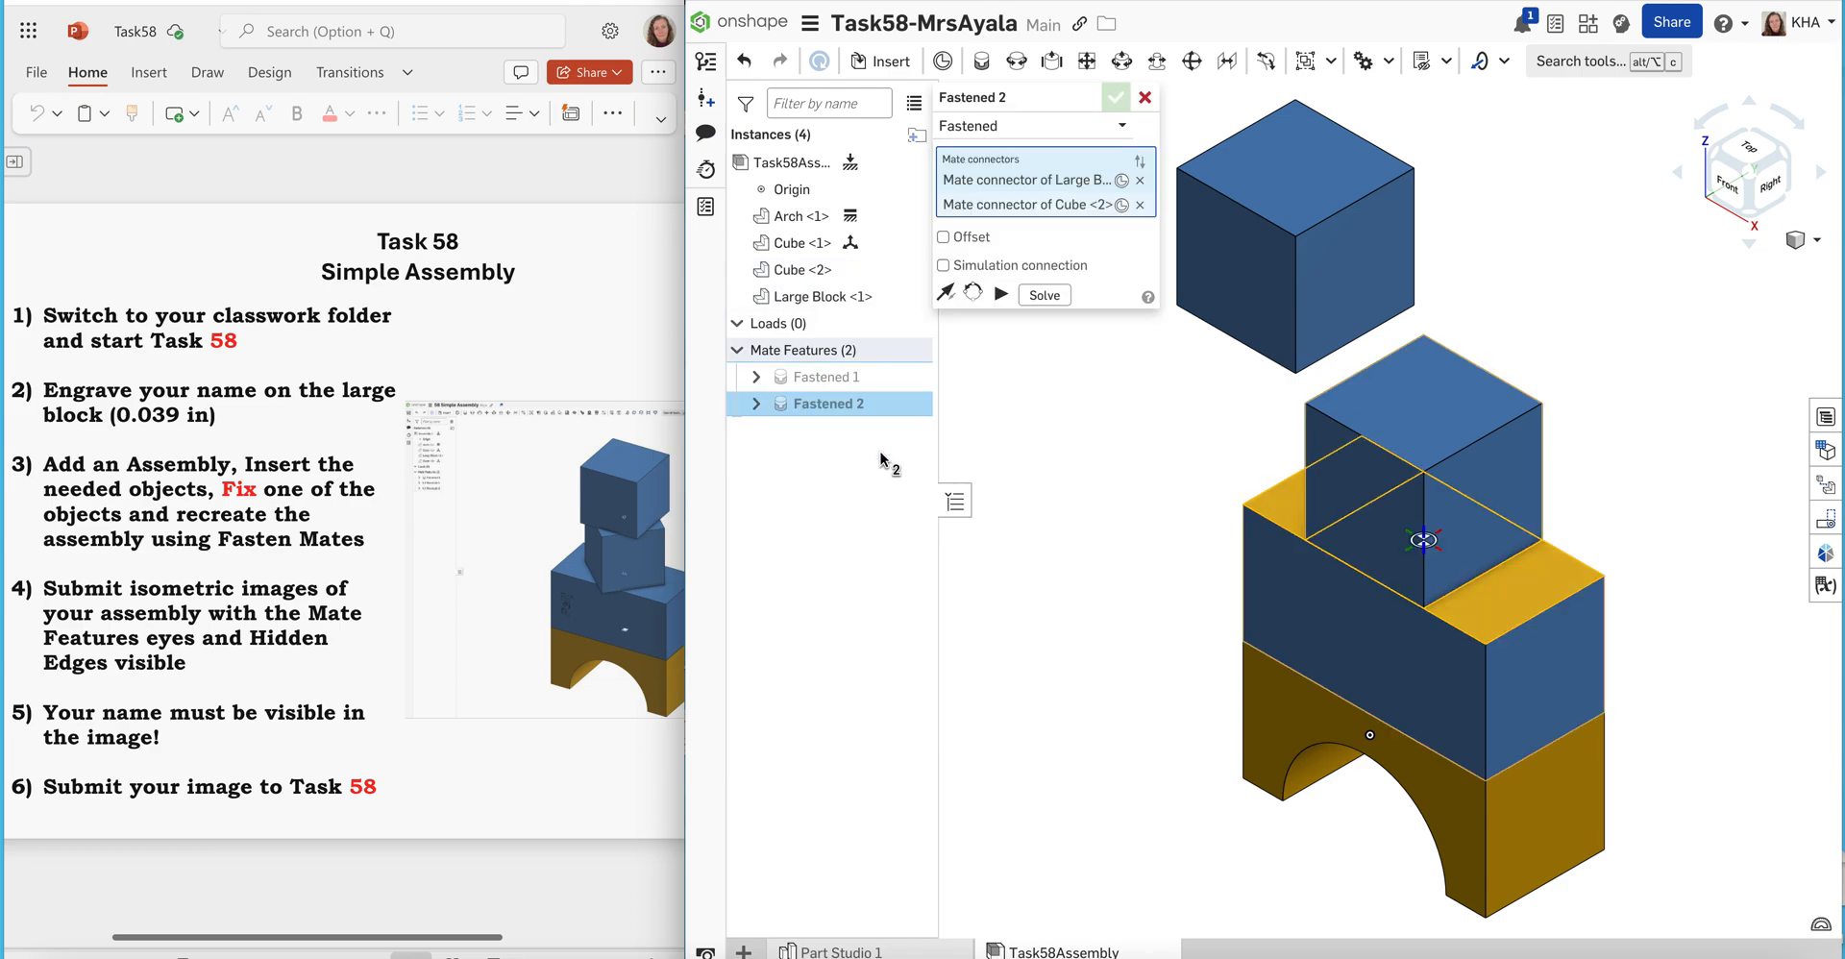
click(944, 238)
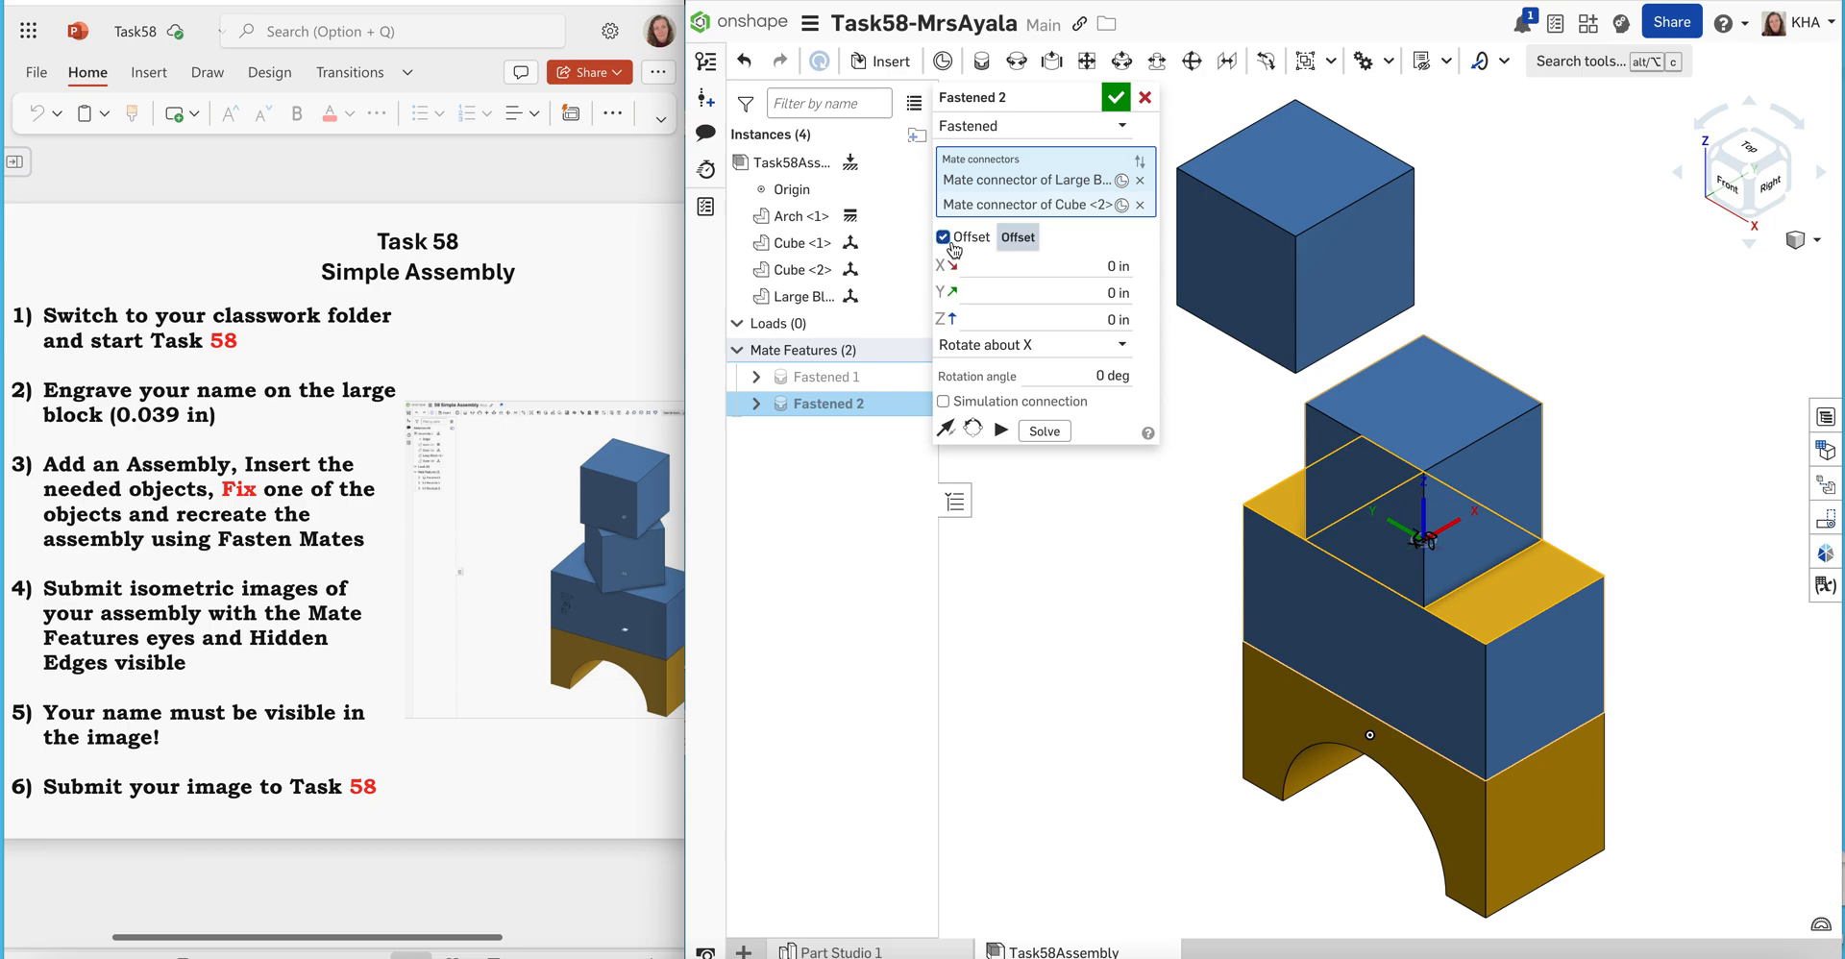
click(1030, 347)
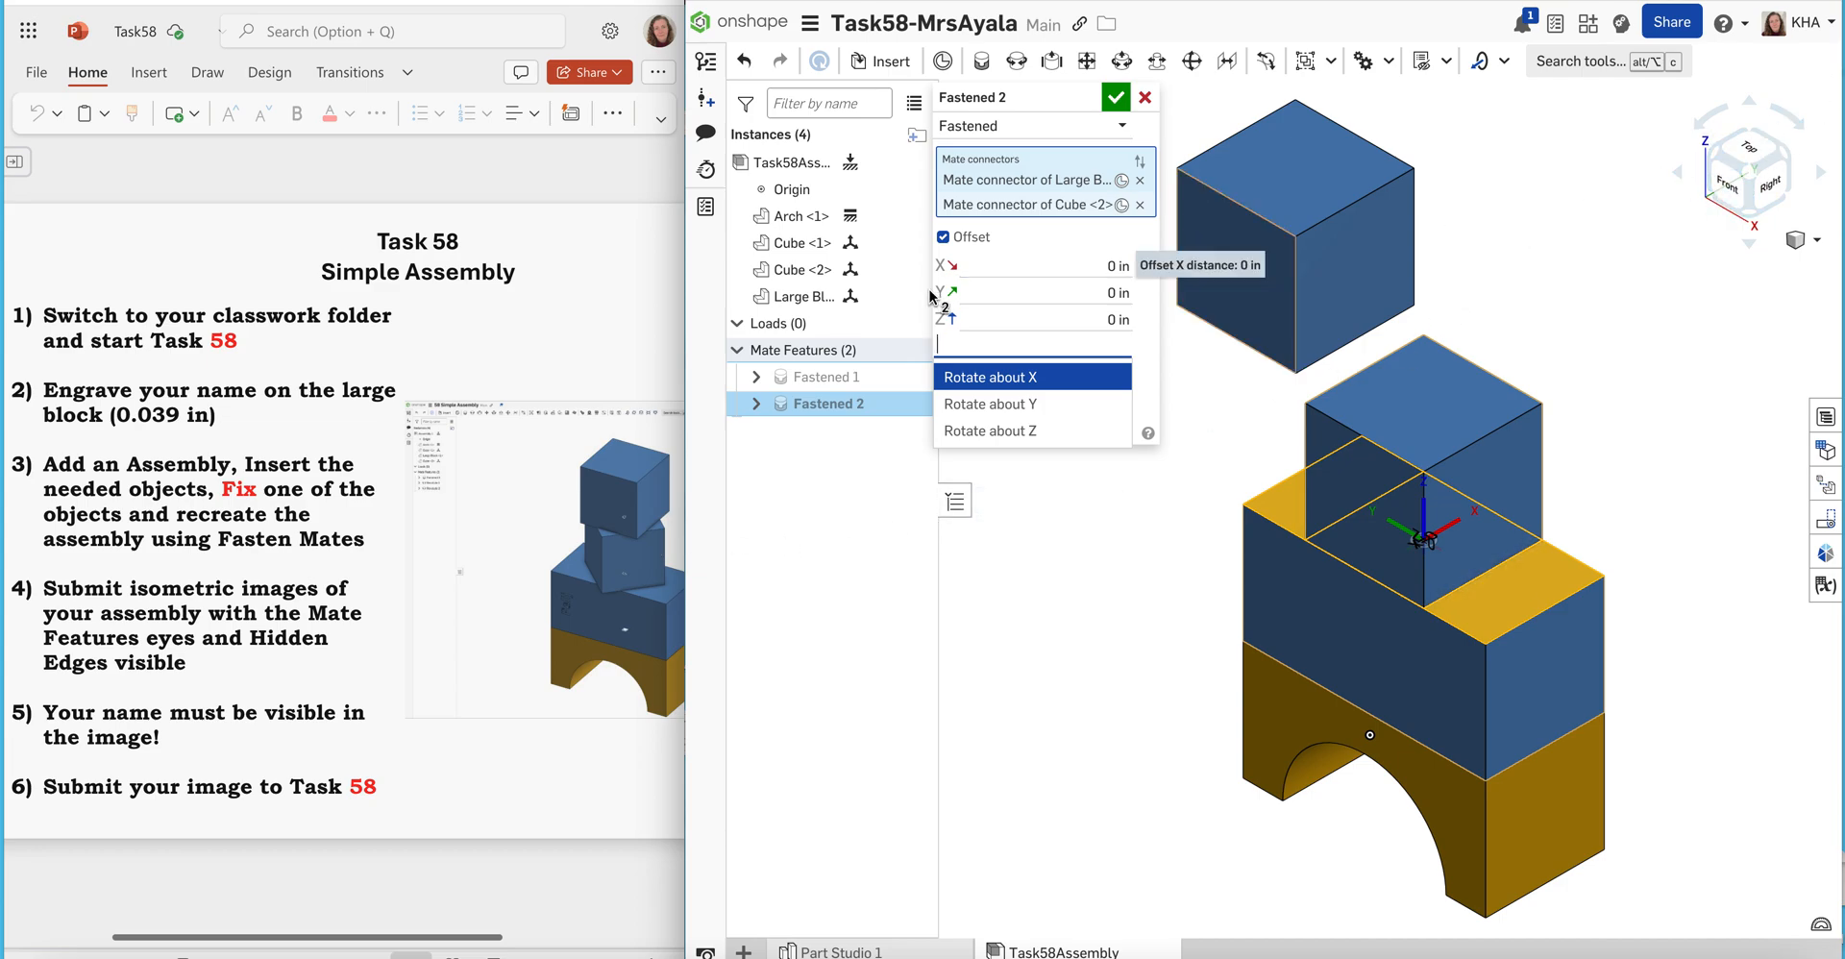
click(982, 432)
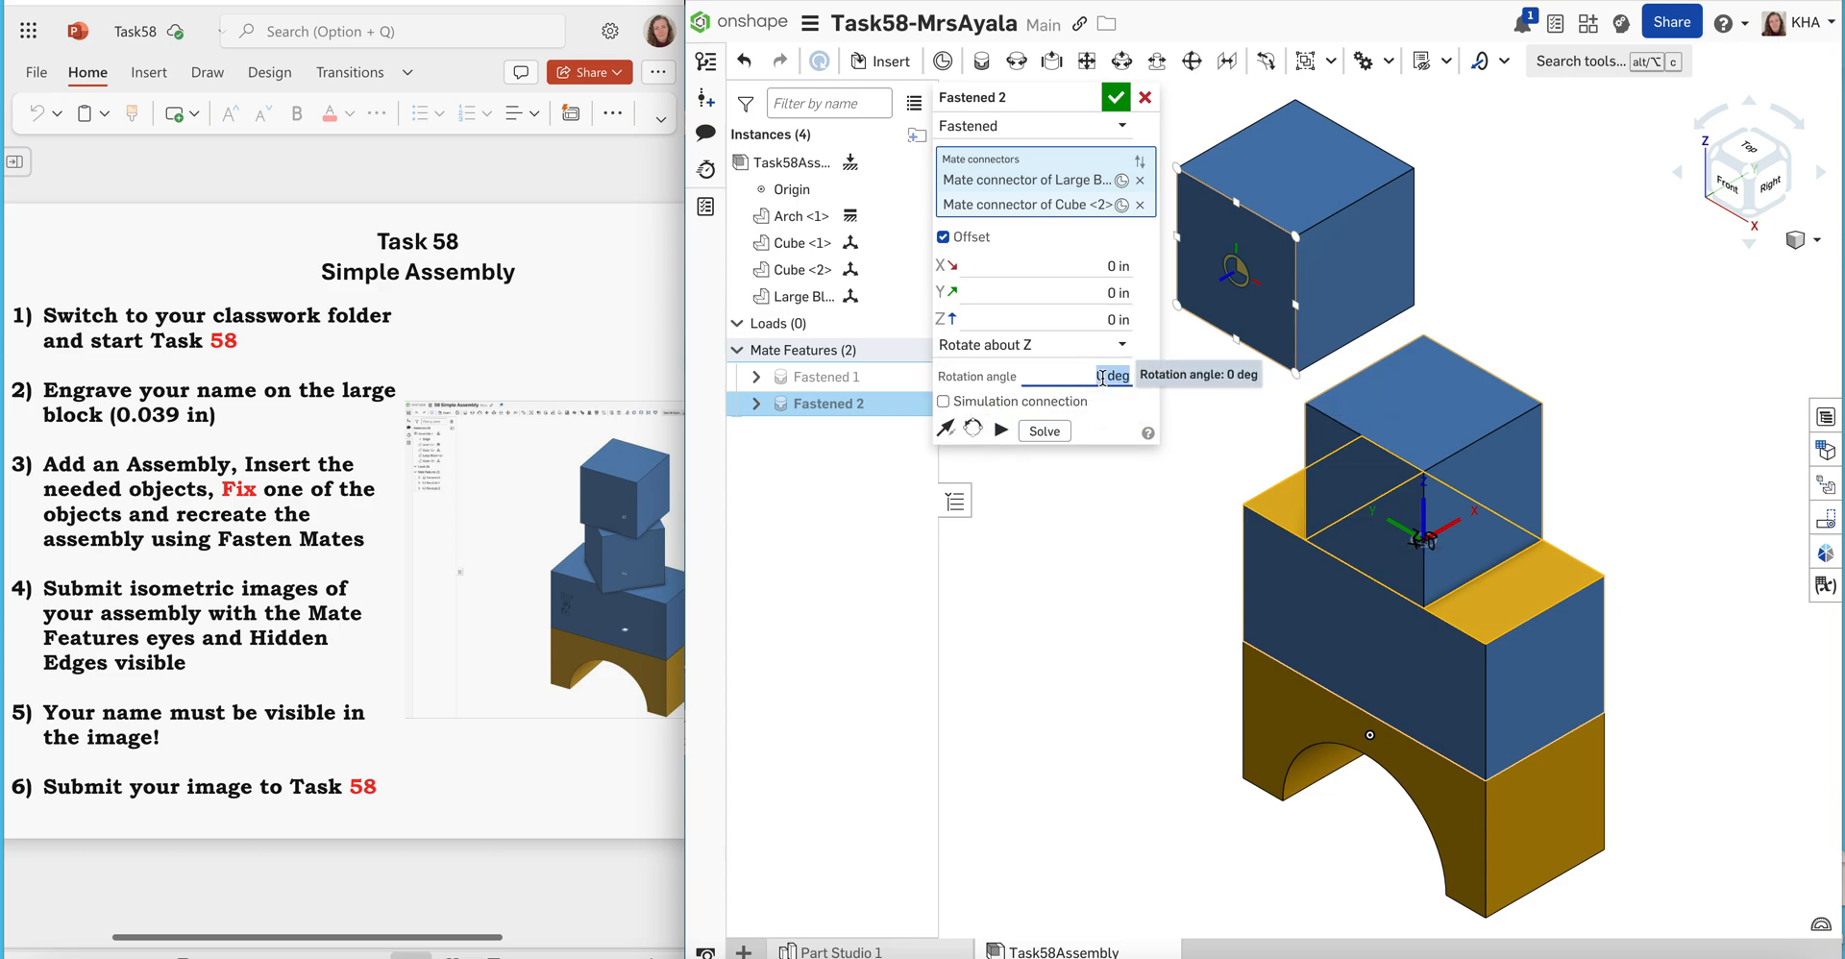
text(45)
key(Return)
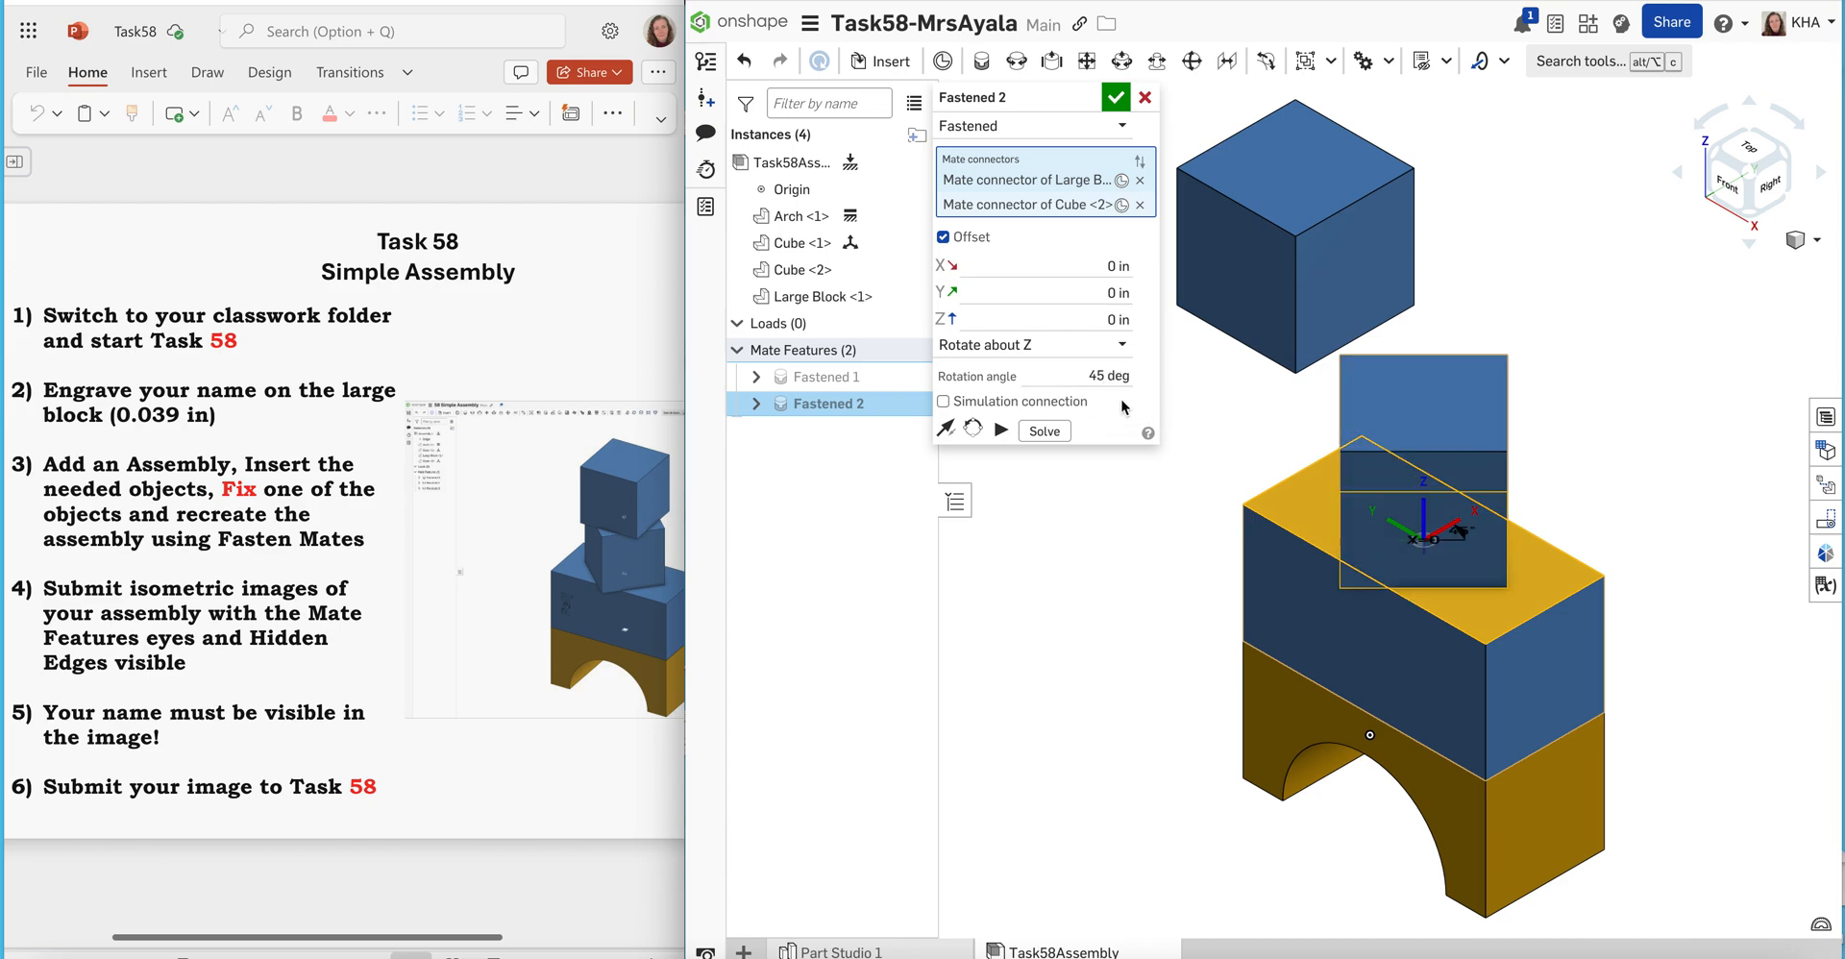
click(1116, 97)
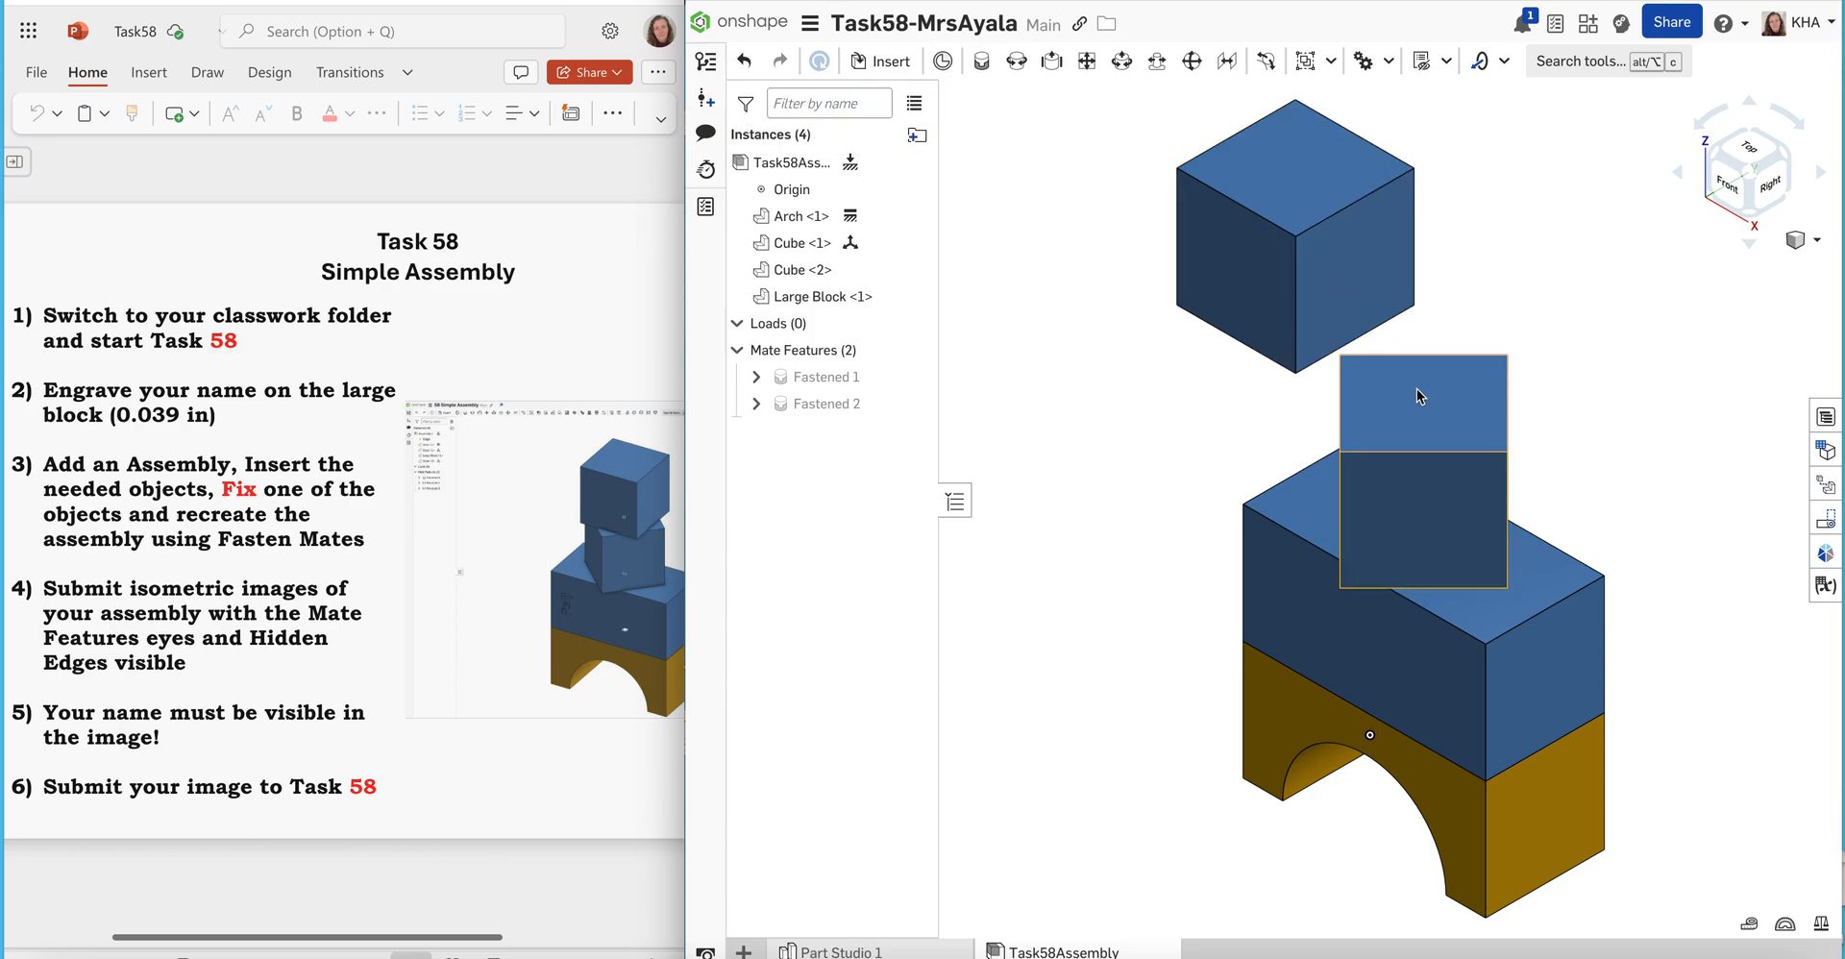
Start a Fastened mate joining the centre of the lower Cube's top face to the centre of the upper Cube's bottom face
click(981, 66)
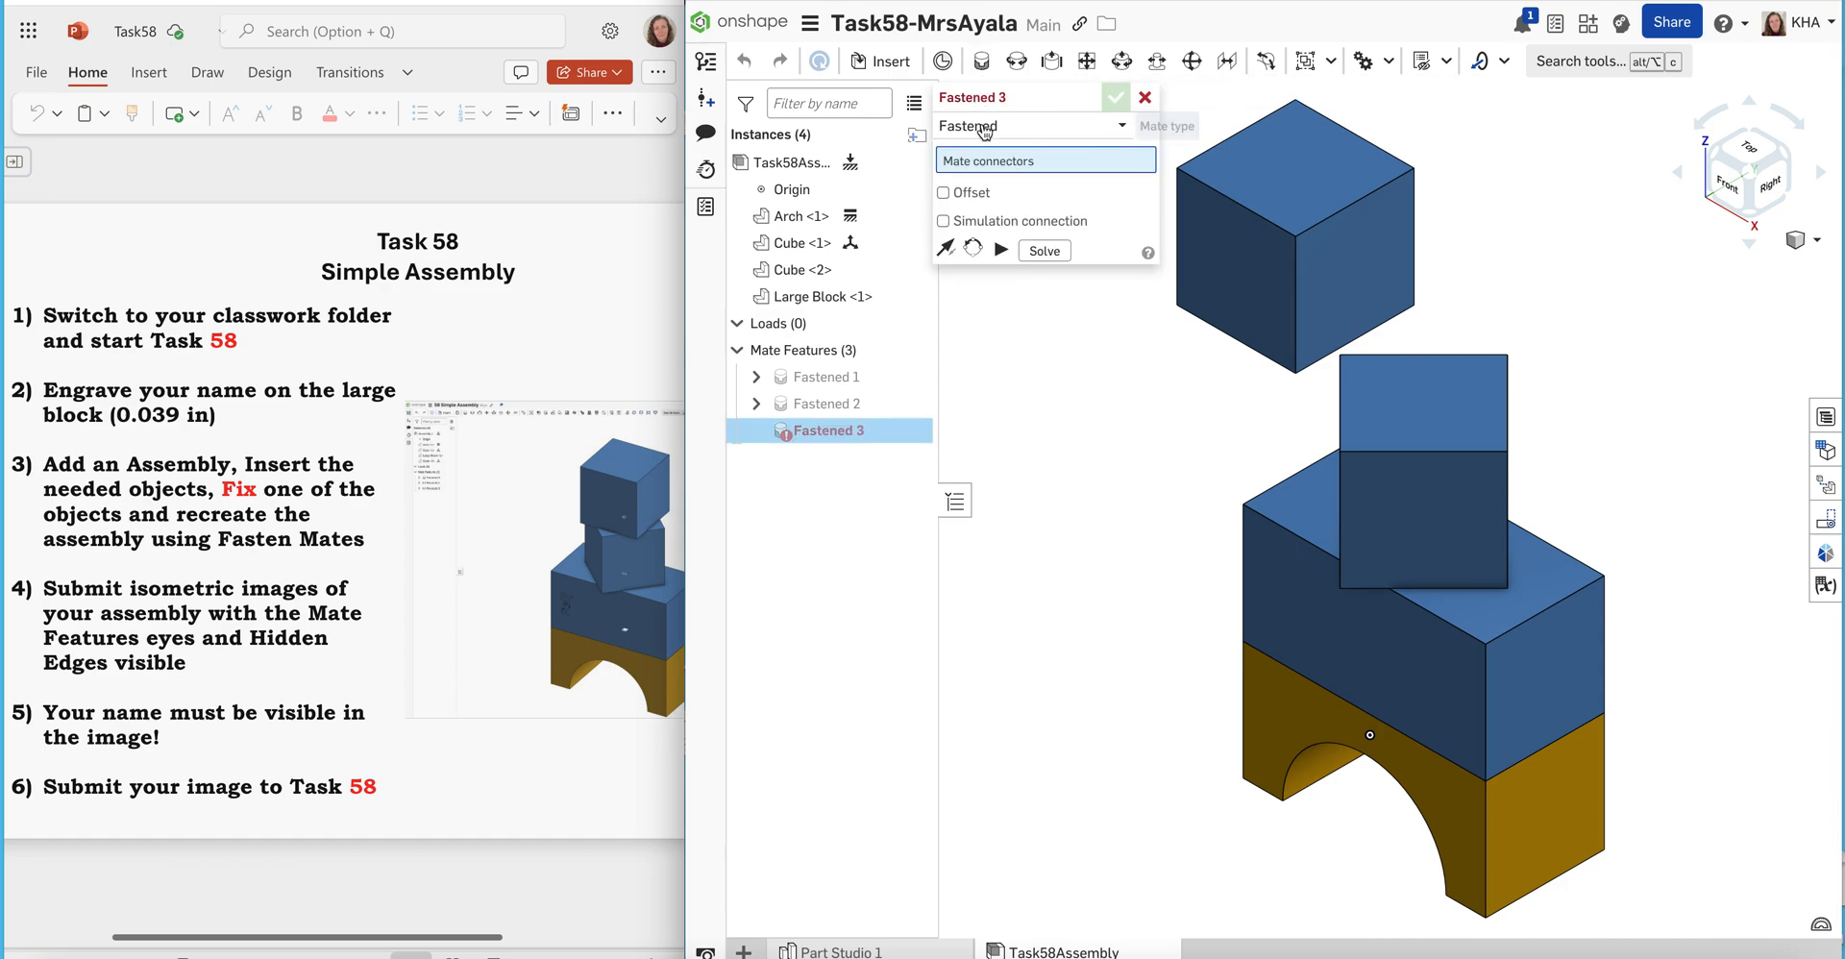
click(1425, 403)
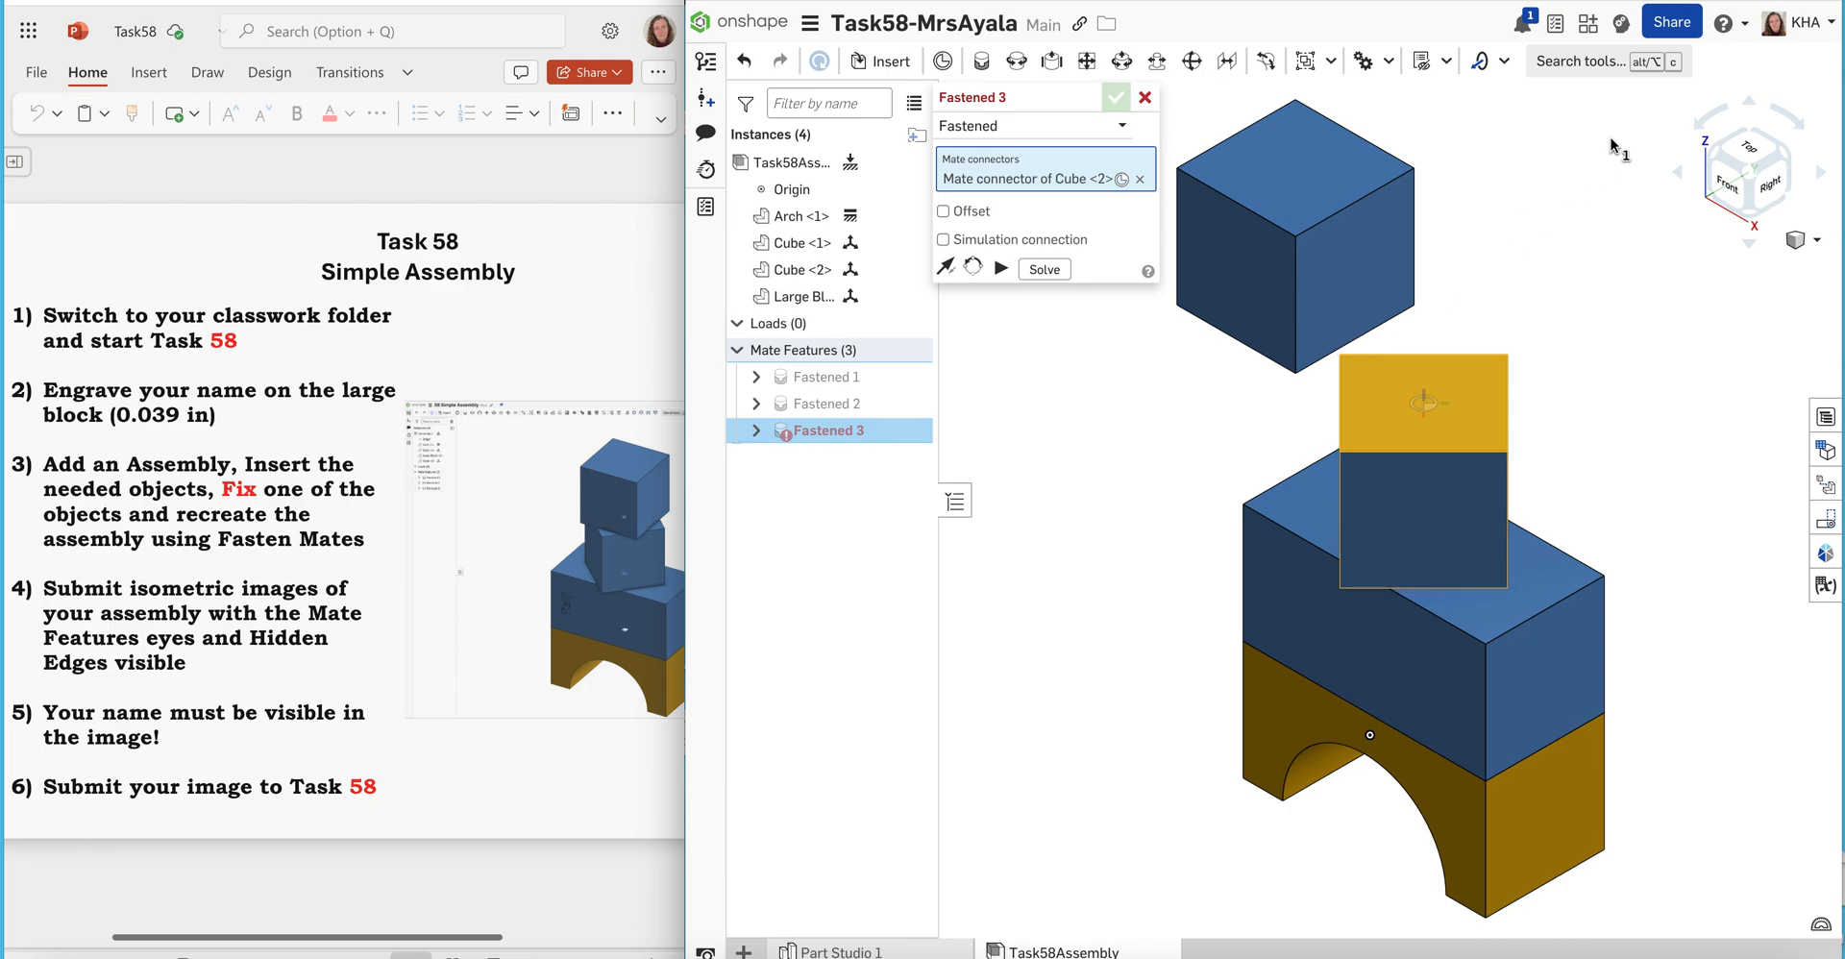
right_drag(1492, 291, 1489, 207)
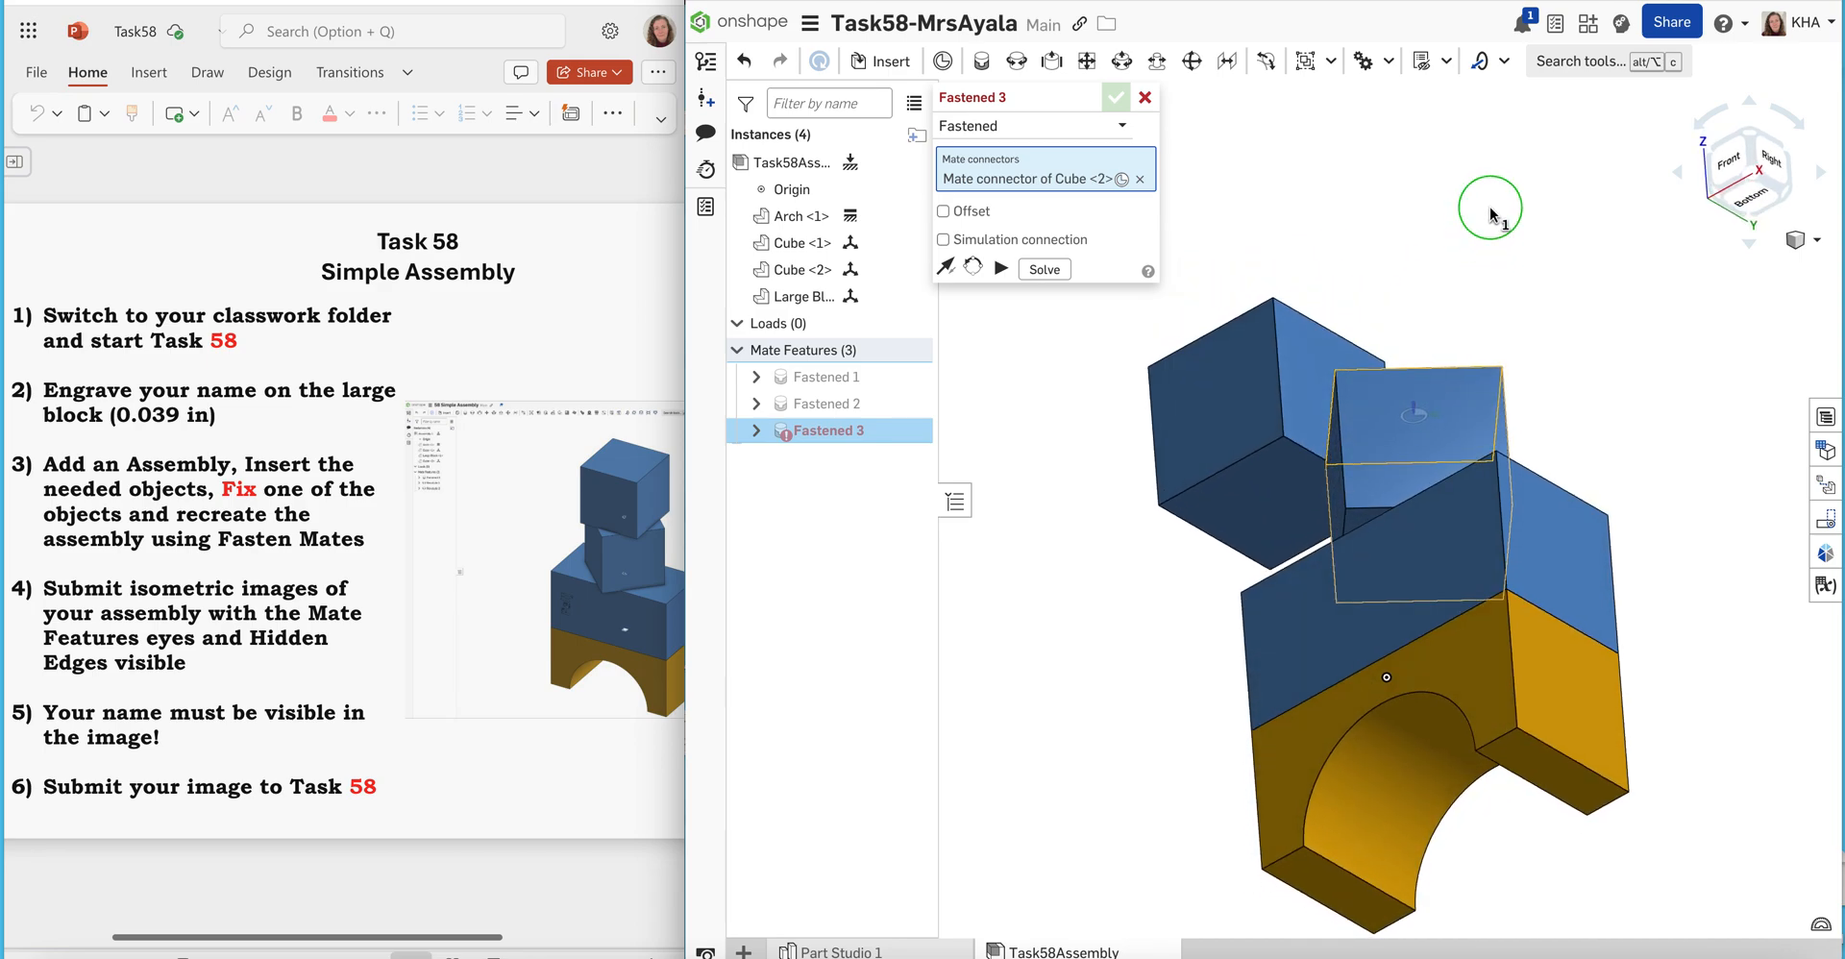
click(1280, 504)
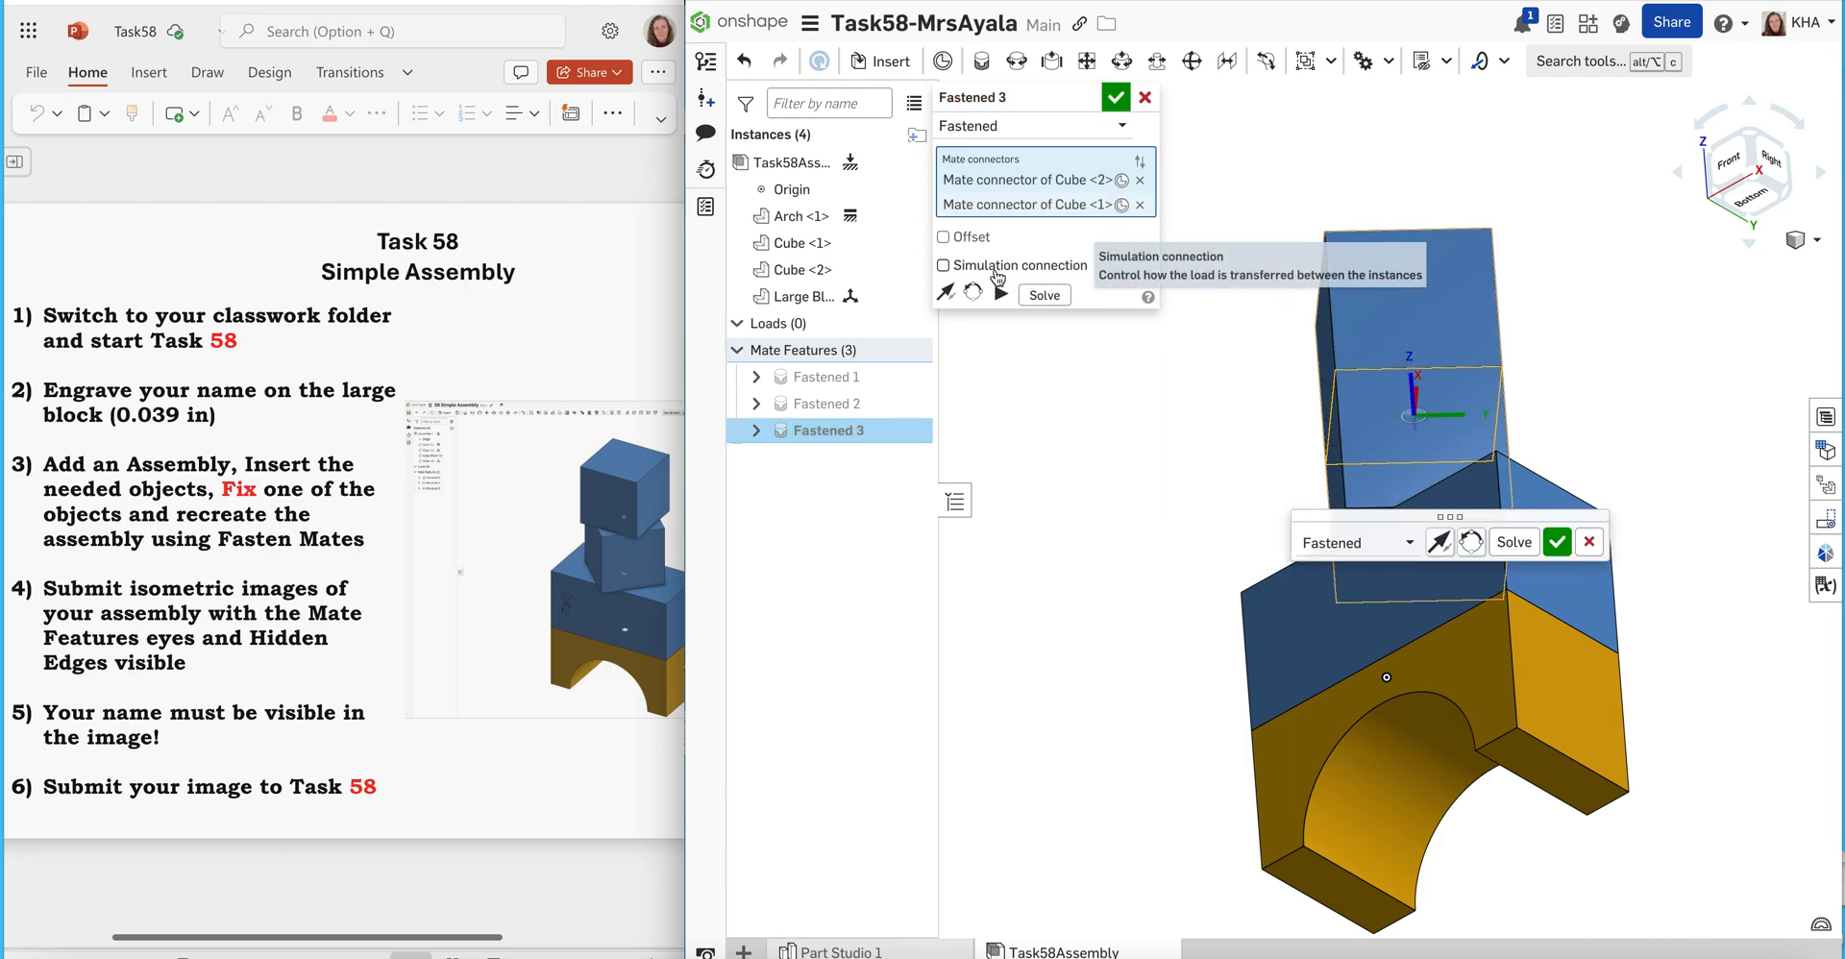
Enable the offset in the mate between the two Cubes, rotate 45 deg about Z, and accept the mate
click(1804, 239)
click(1697, 261)
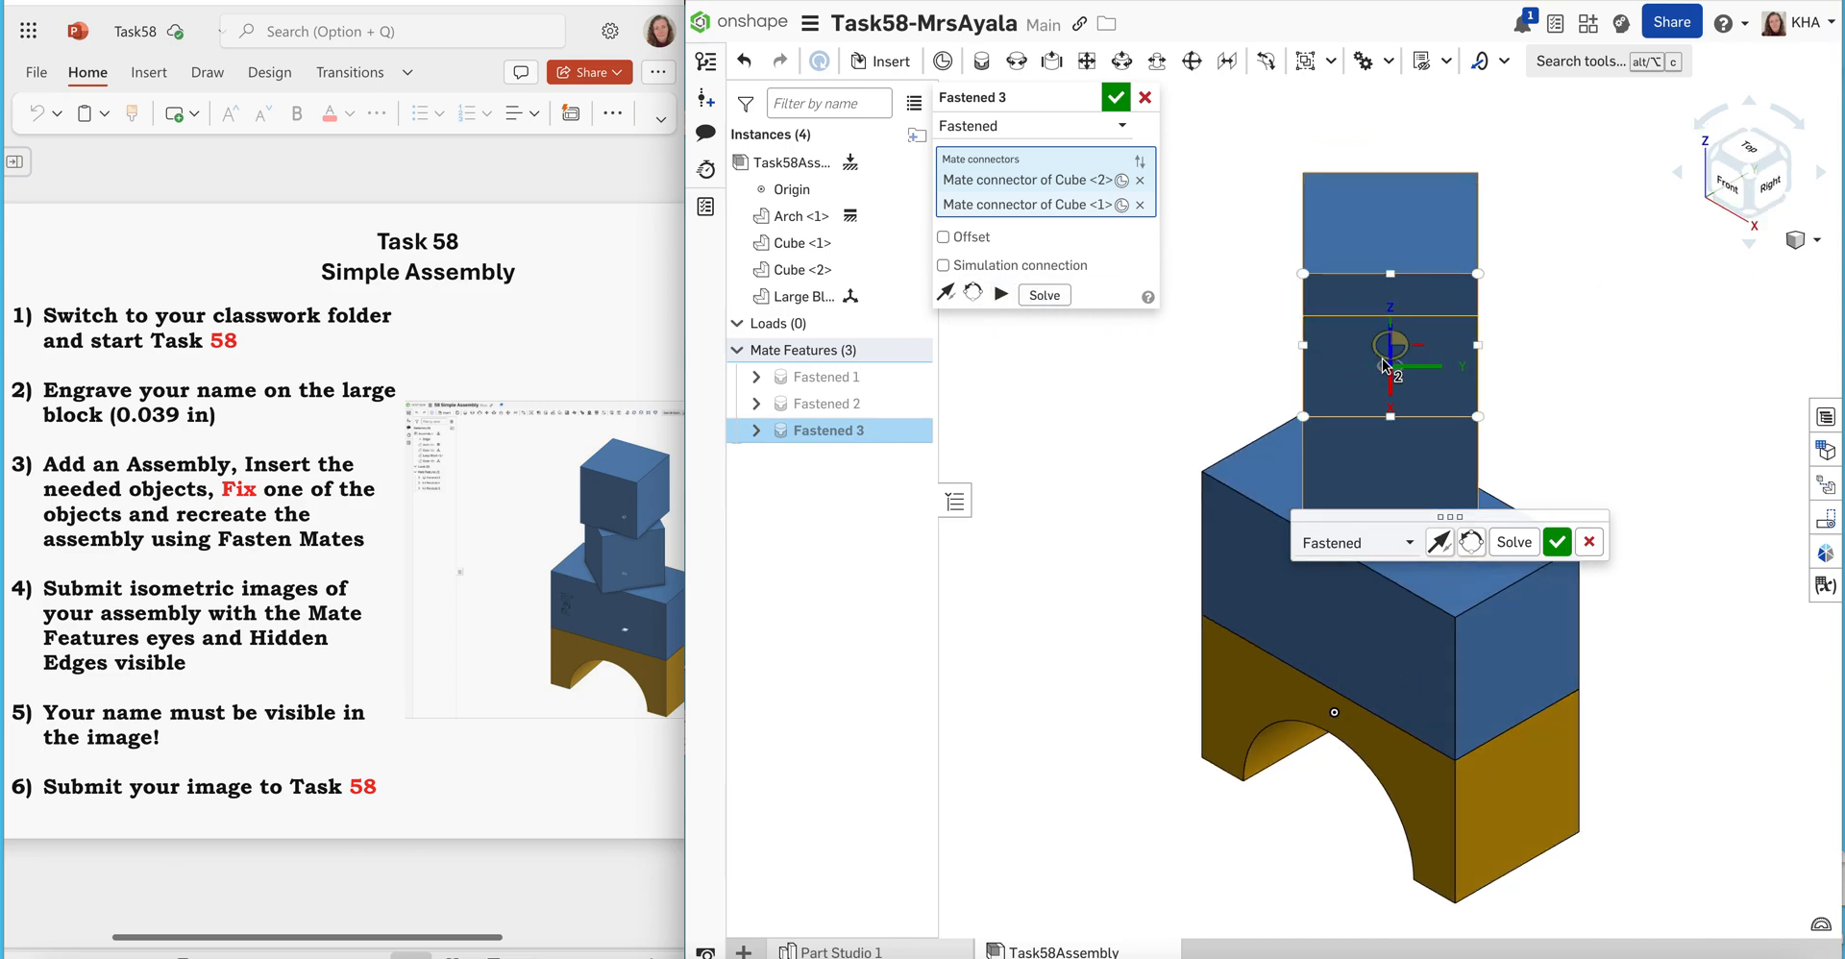
click(943, 238)
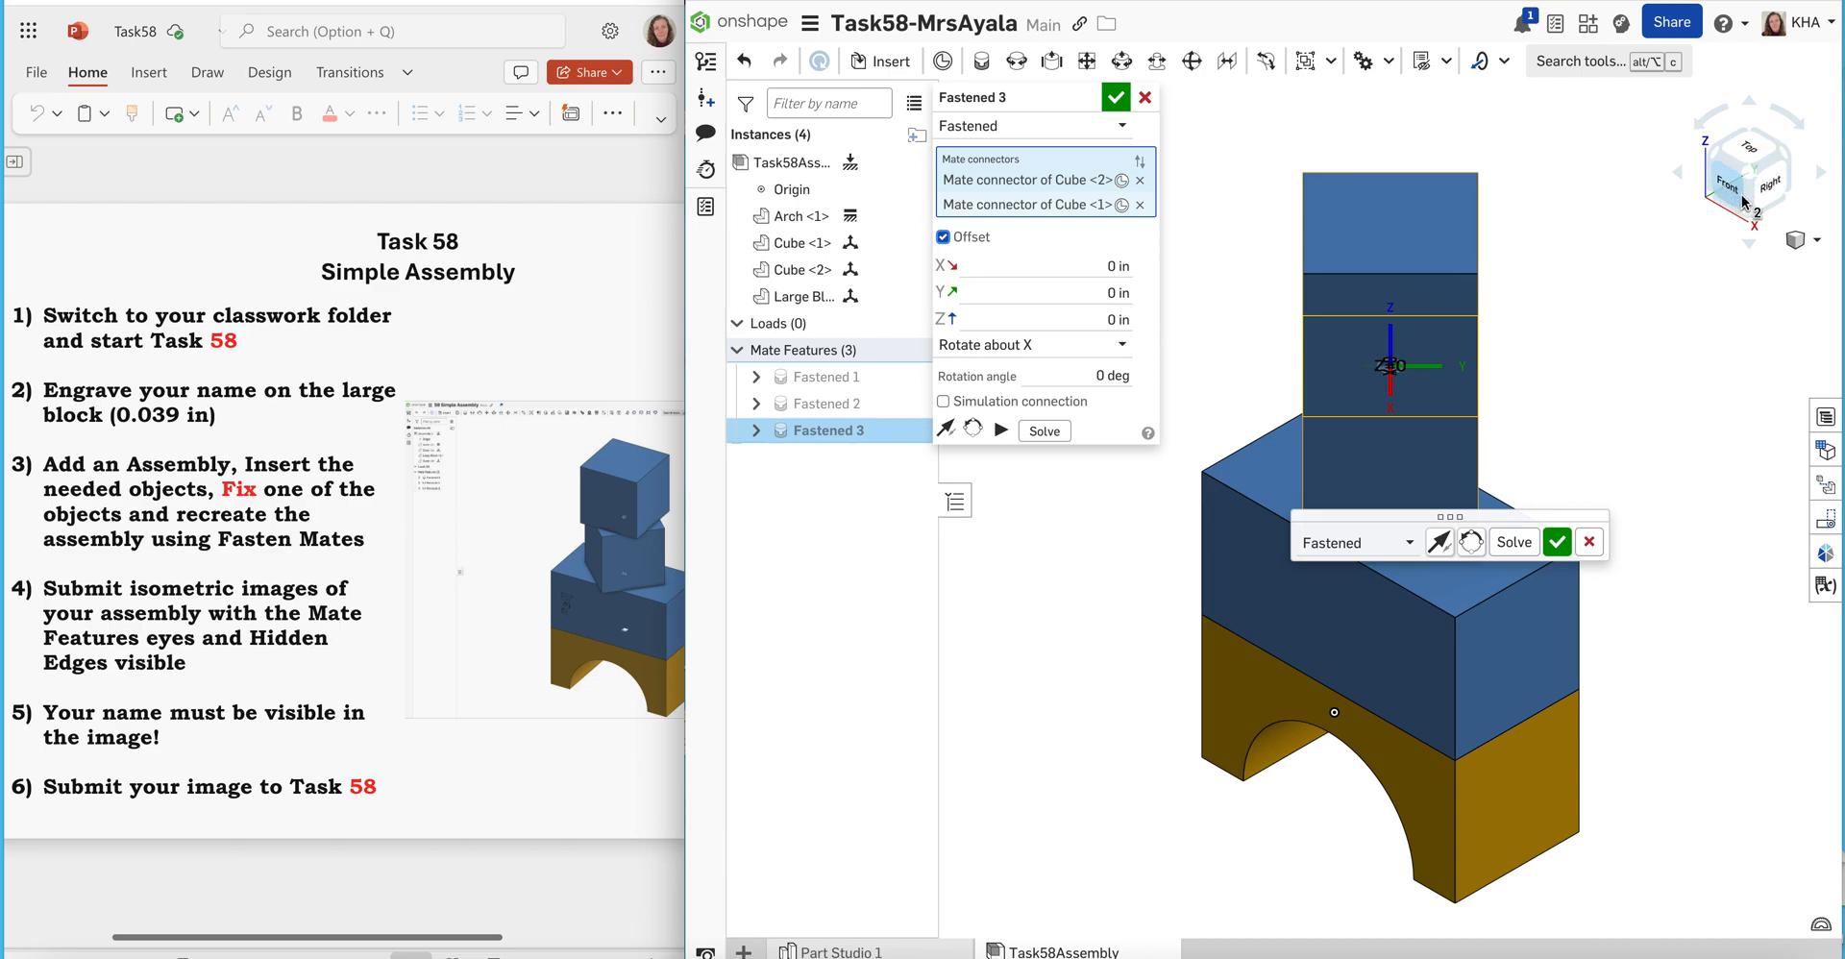
click(993, 350)
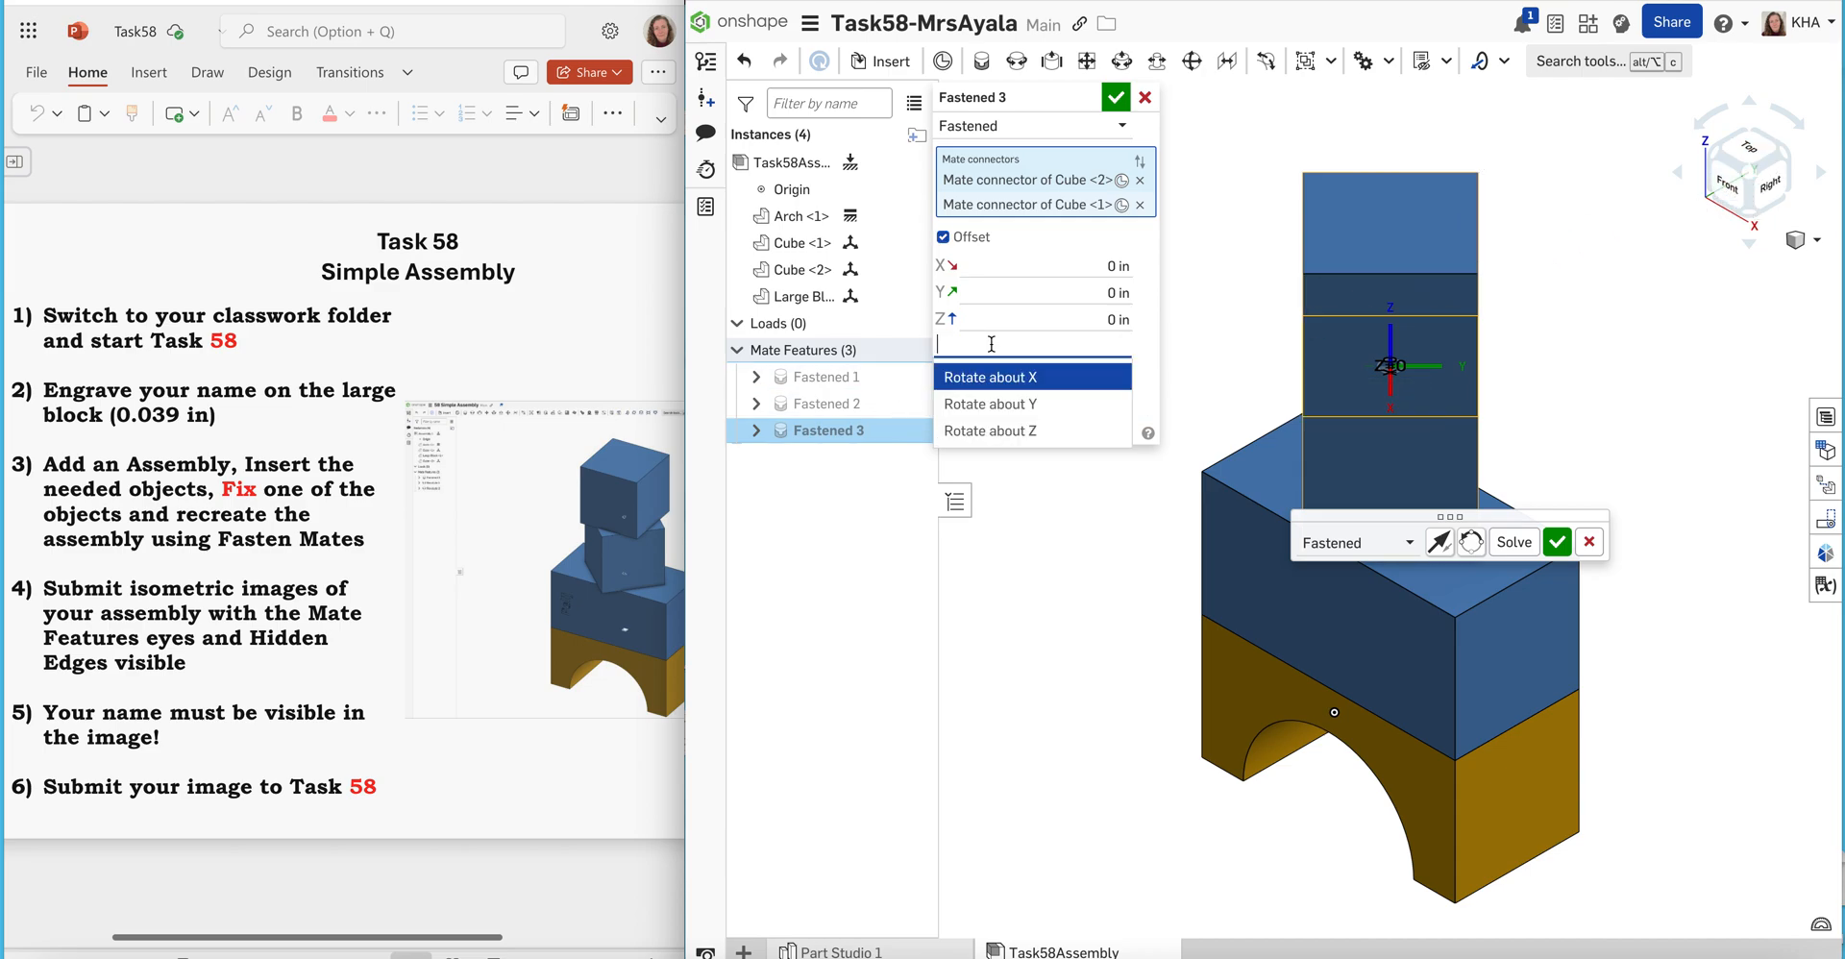
click(990, 430)
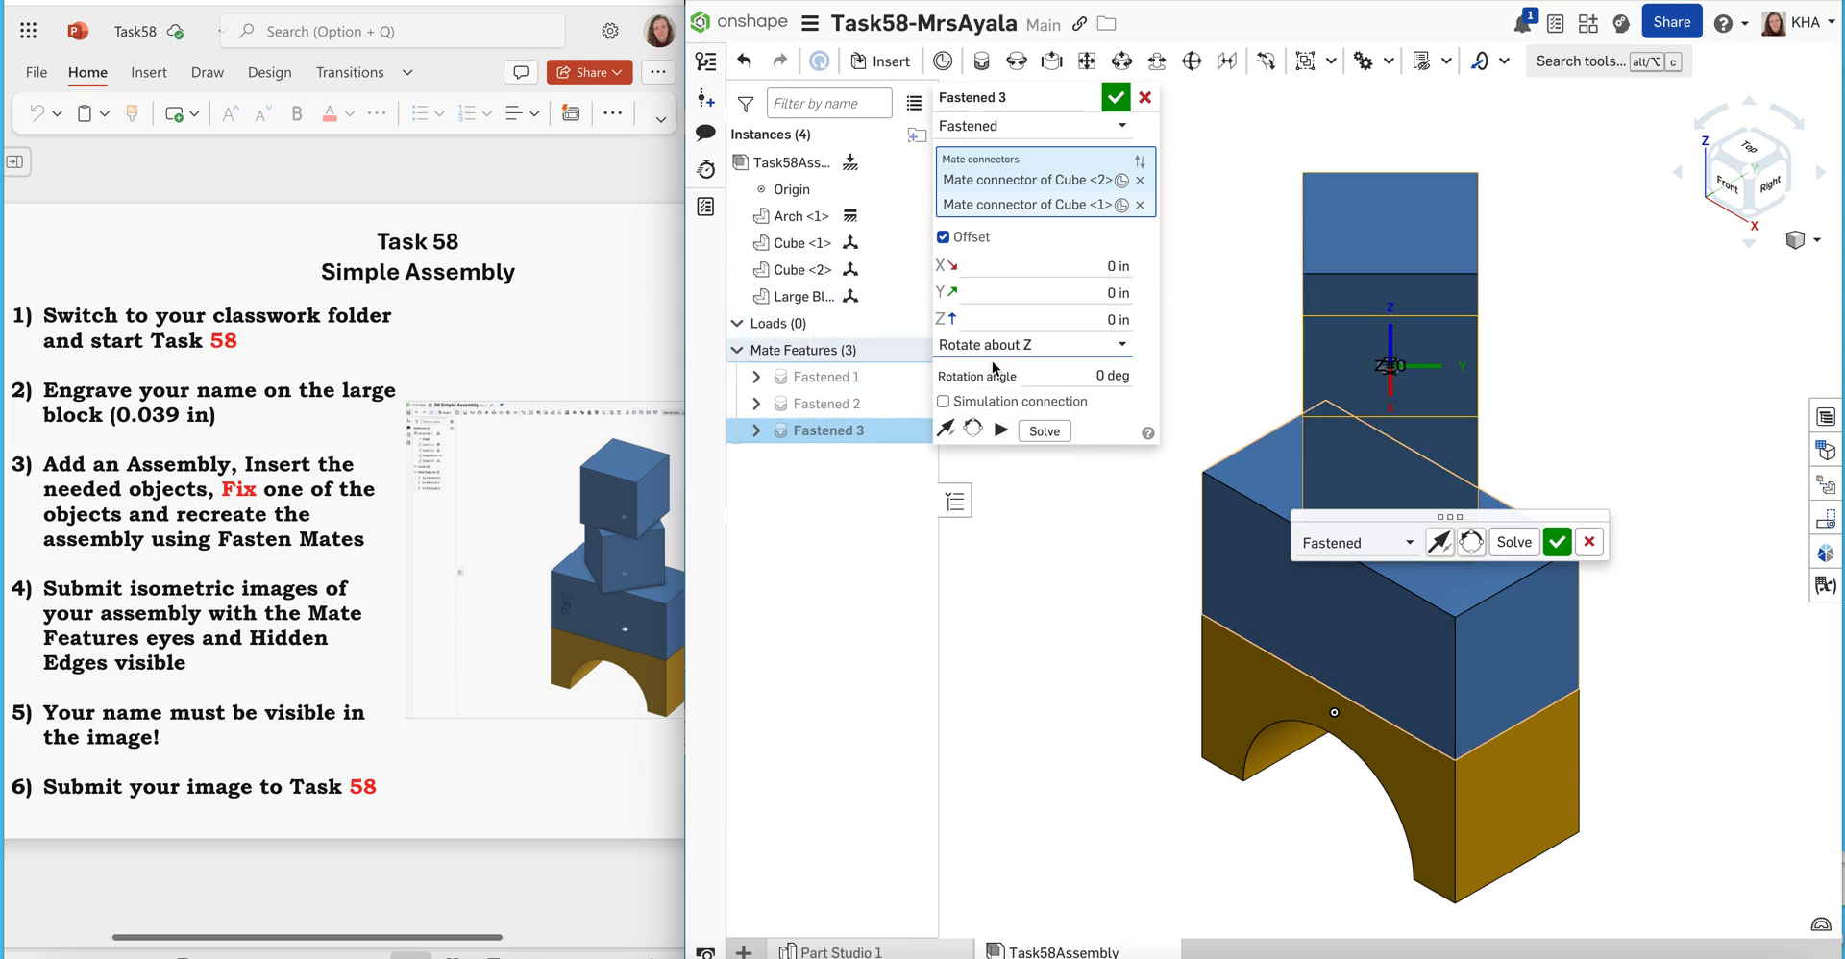
click(1101, 375)
click(1100, 374)
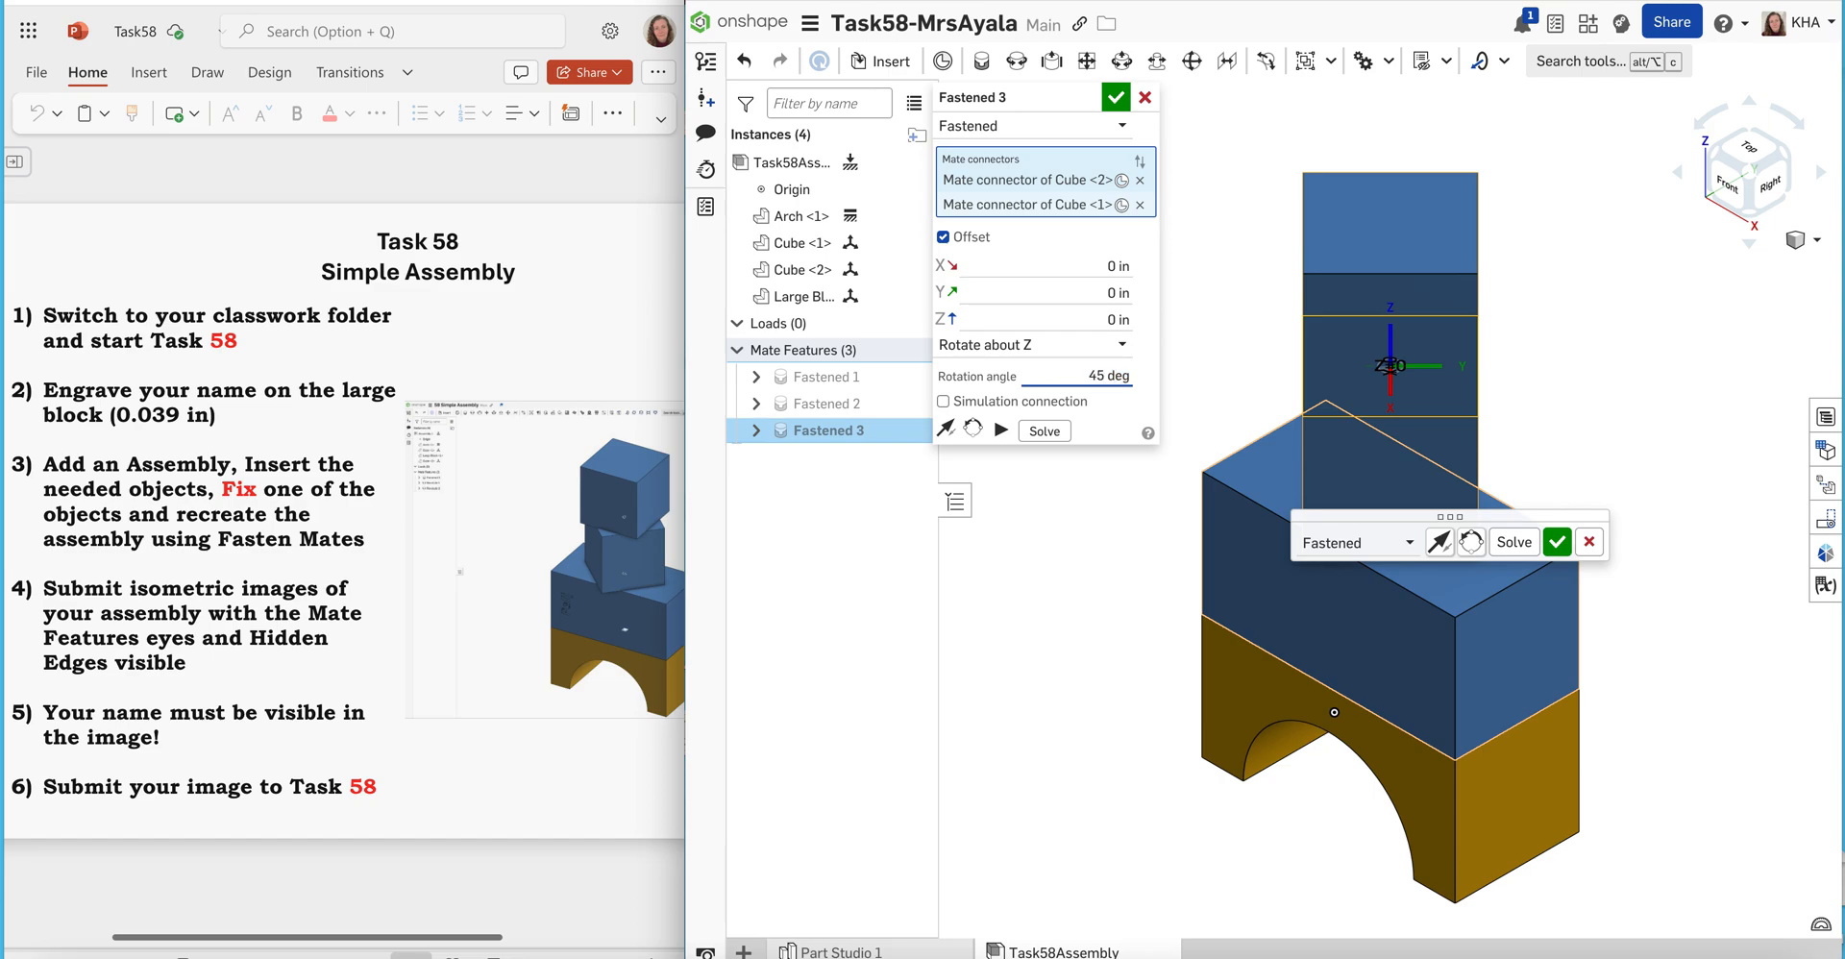
click(1109, 437)
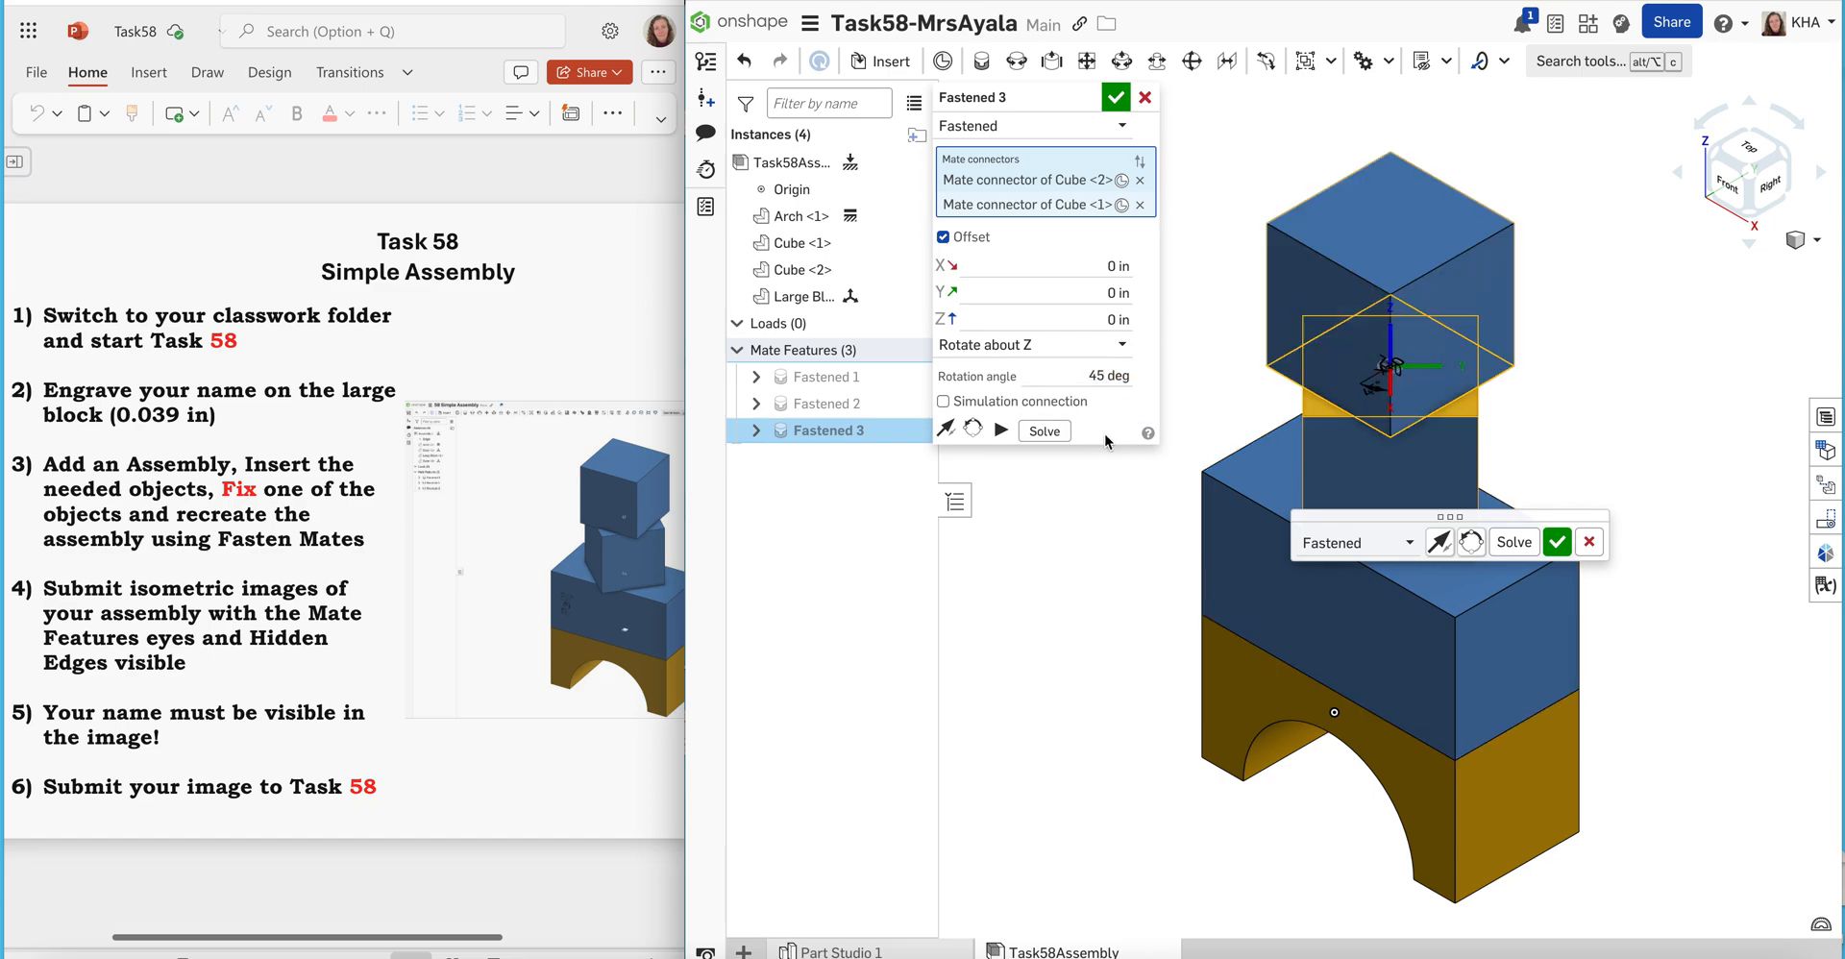
click(1115, 98)
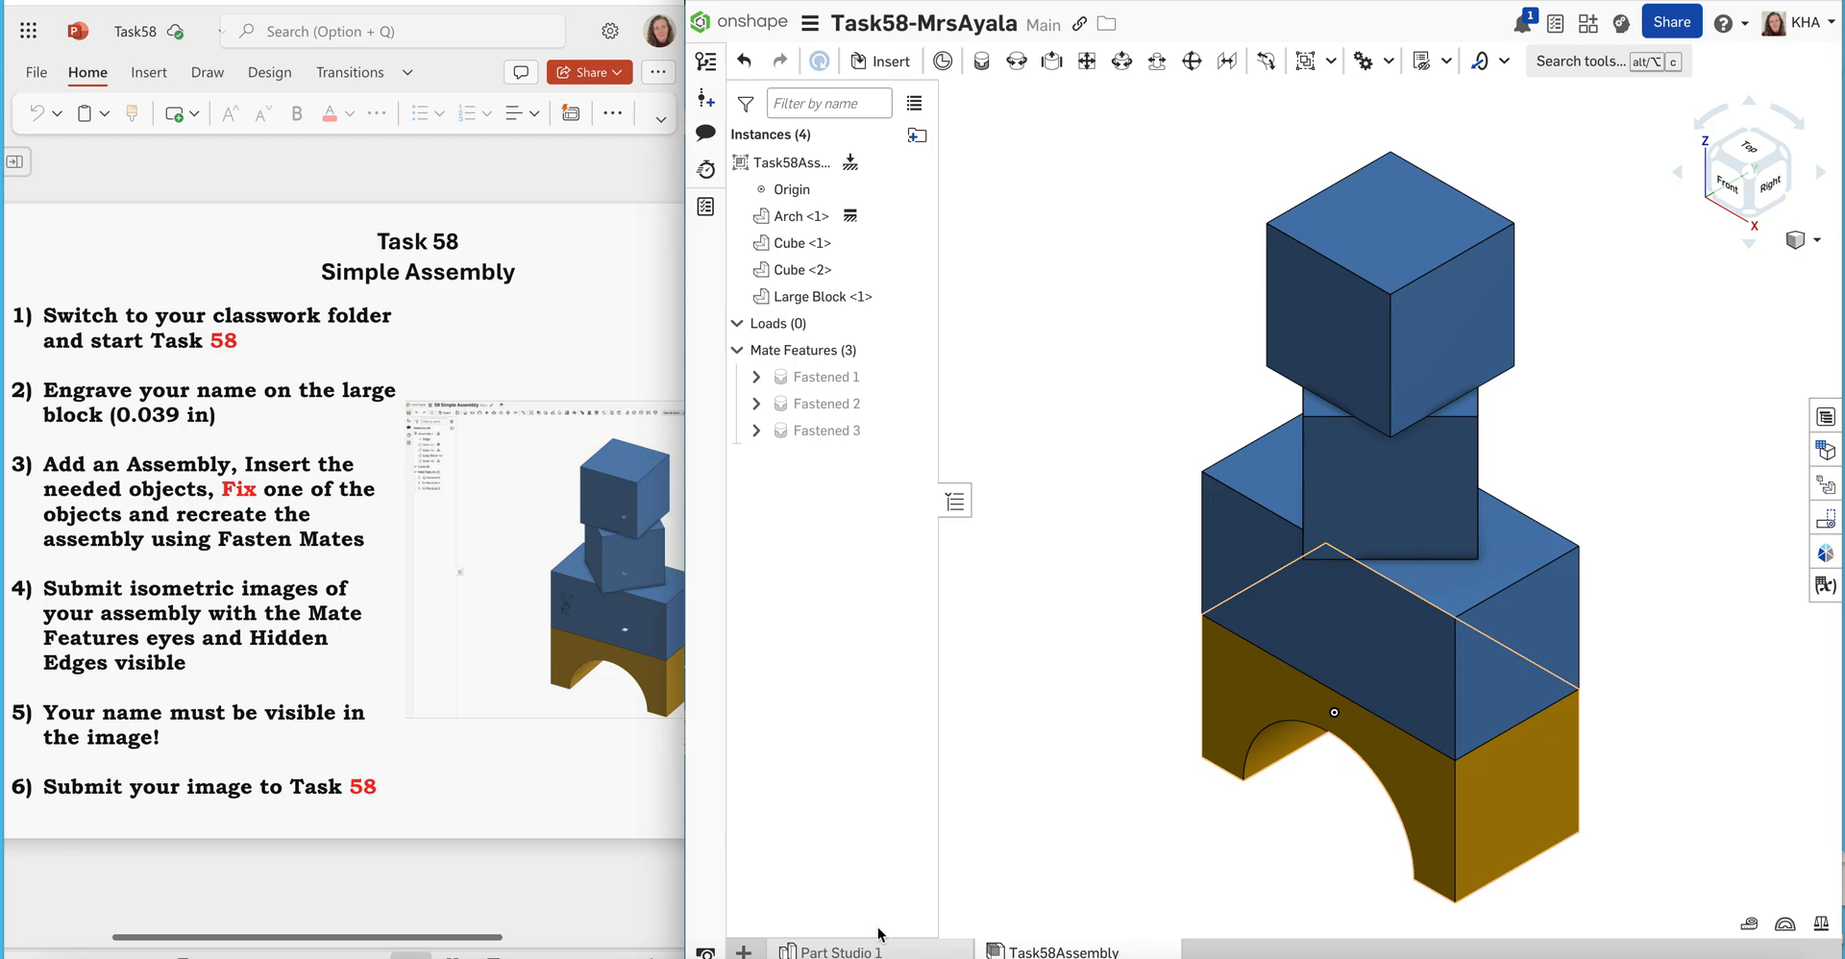
Start a new sketch on the Large Block's front face in Part Studio 1 and view it from the front
mouse_move(863, 952)
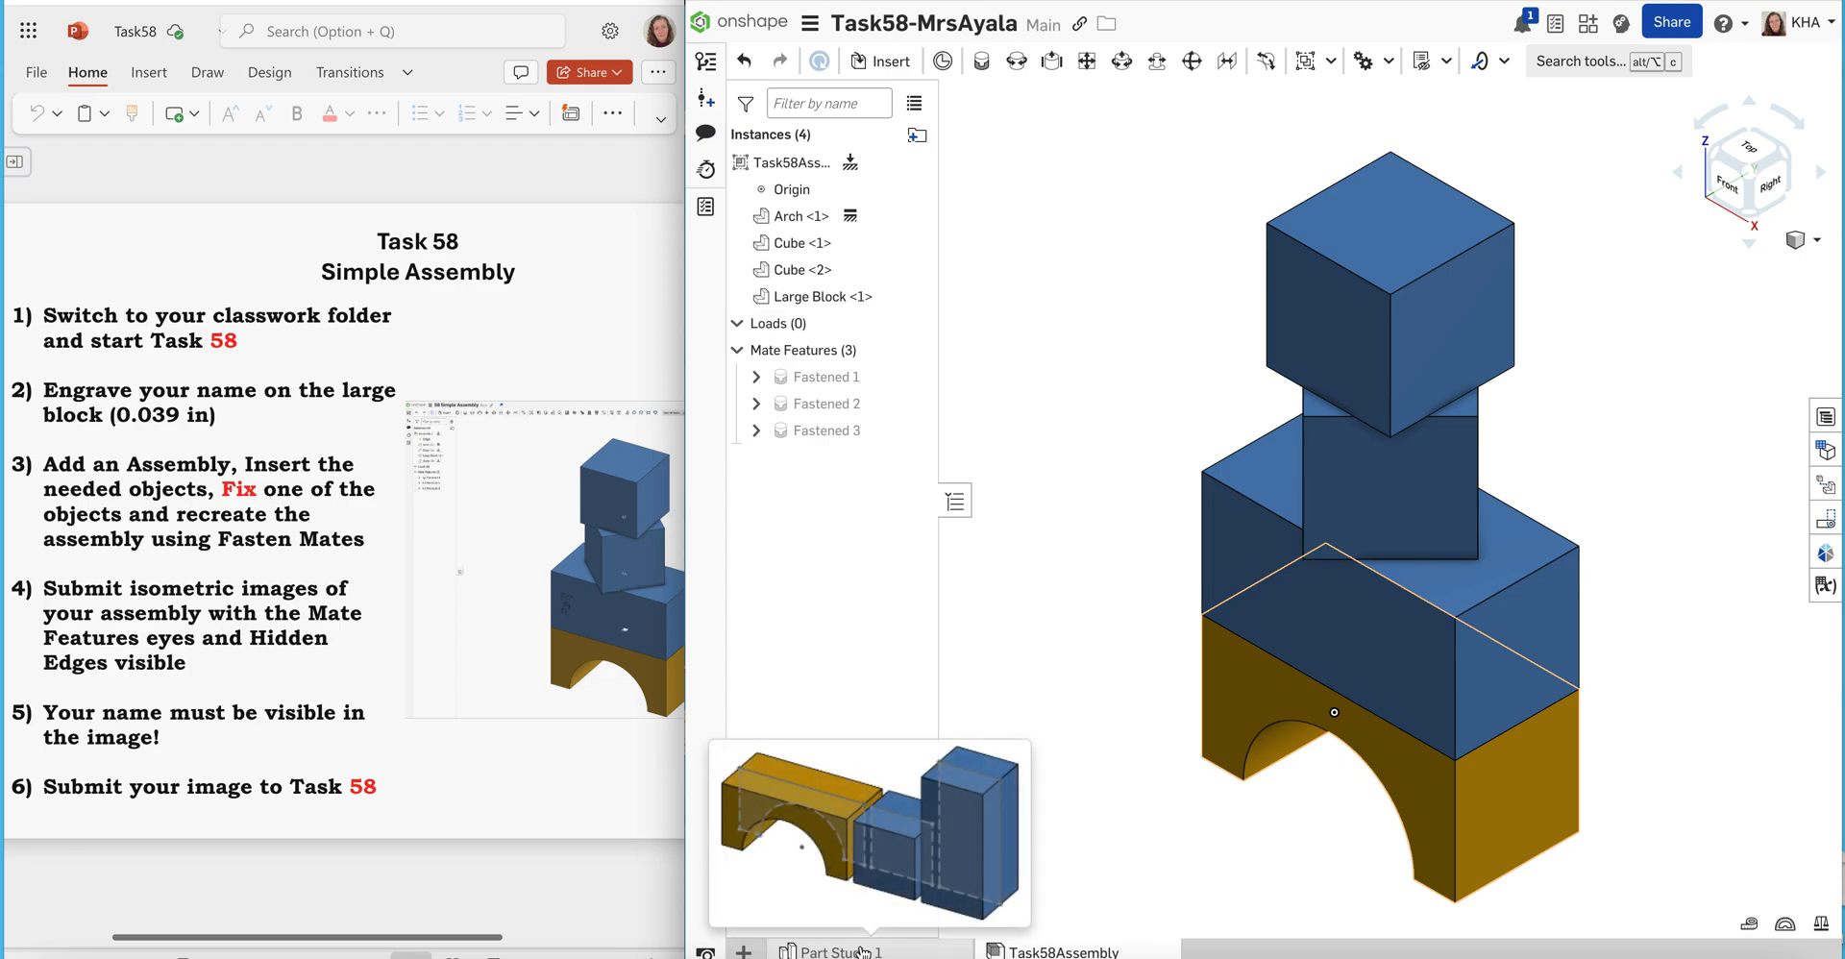
click(863, 951)
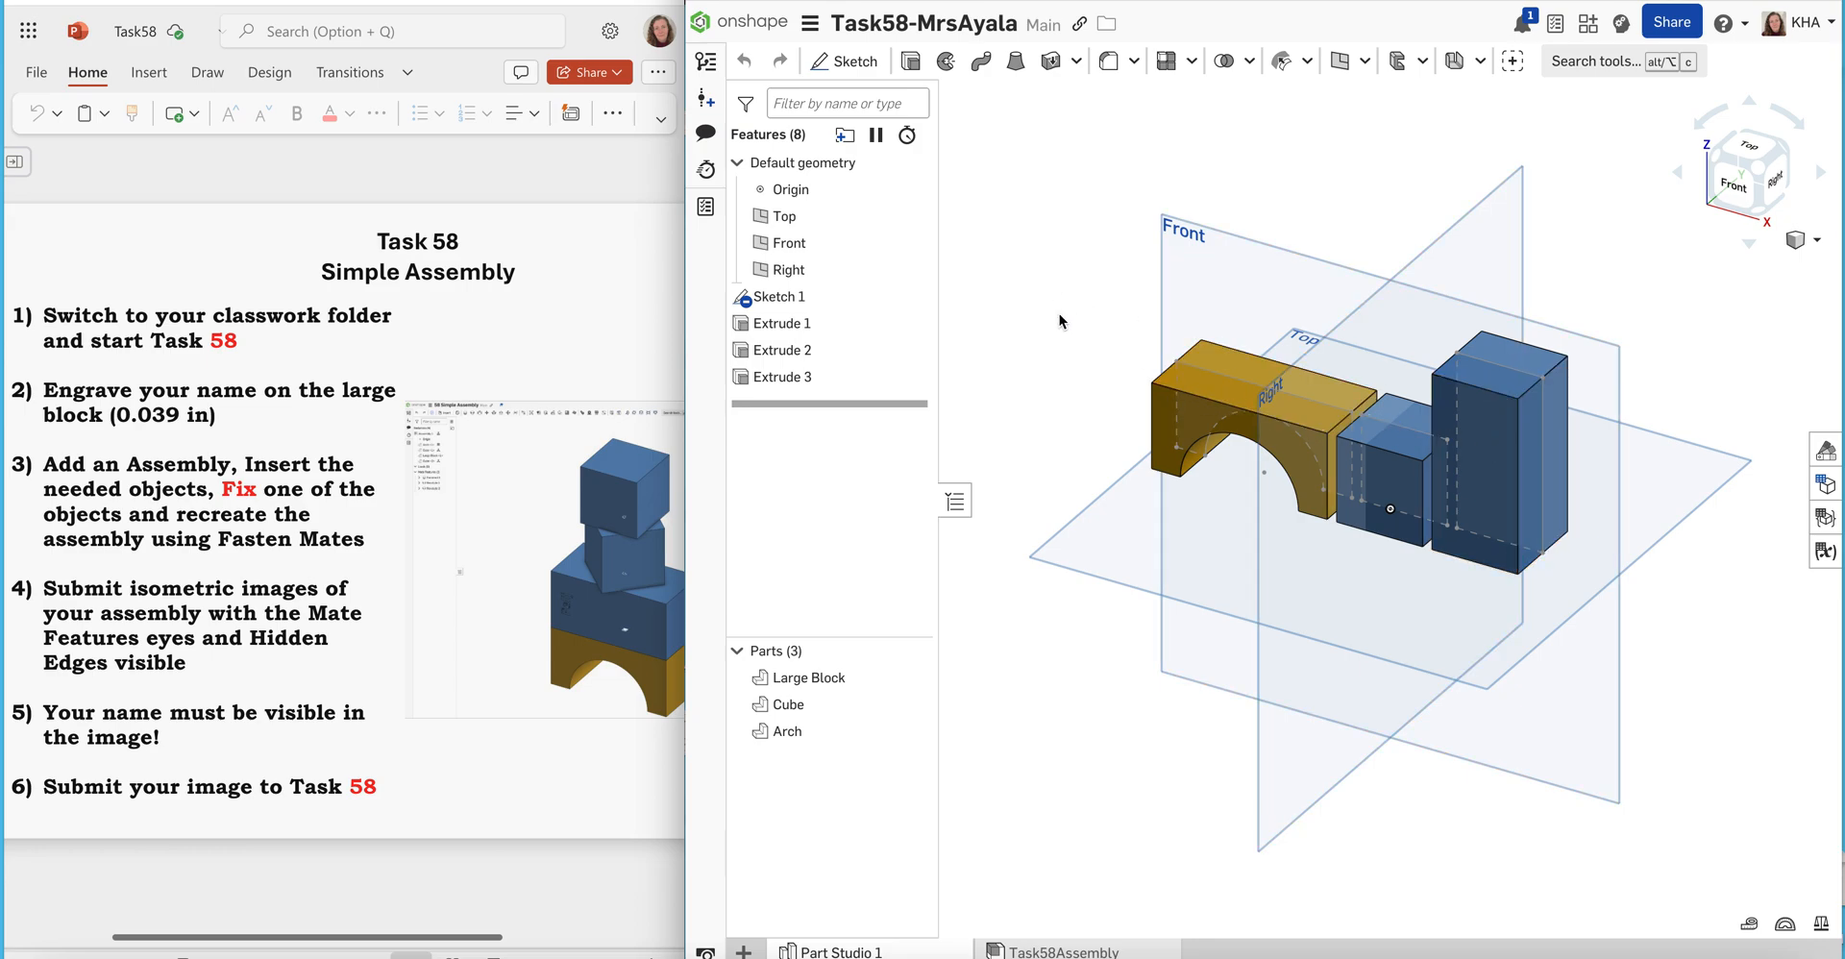
click(845, 63)
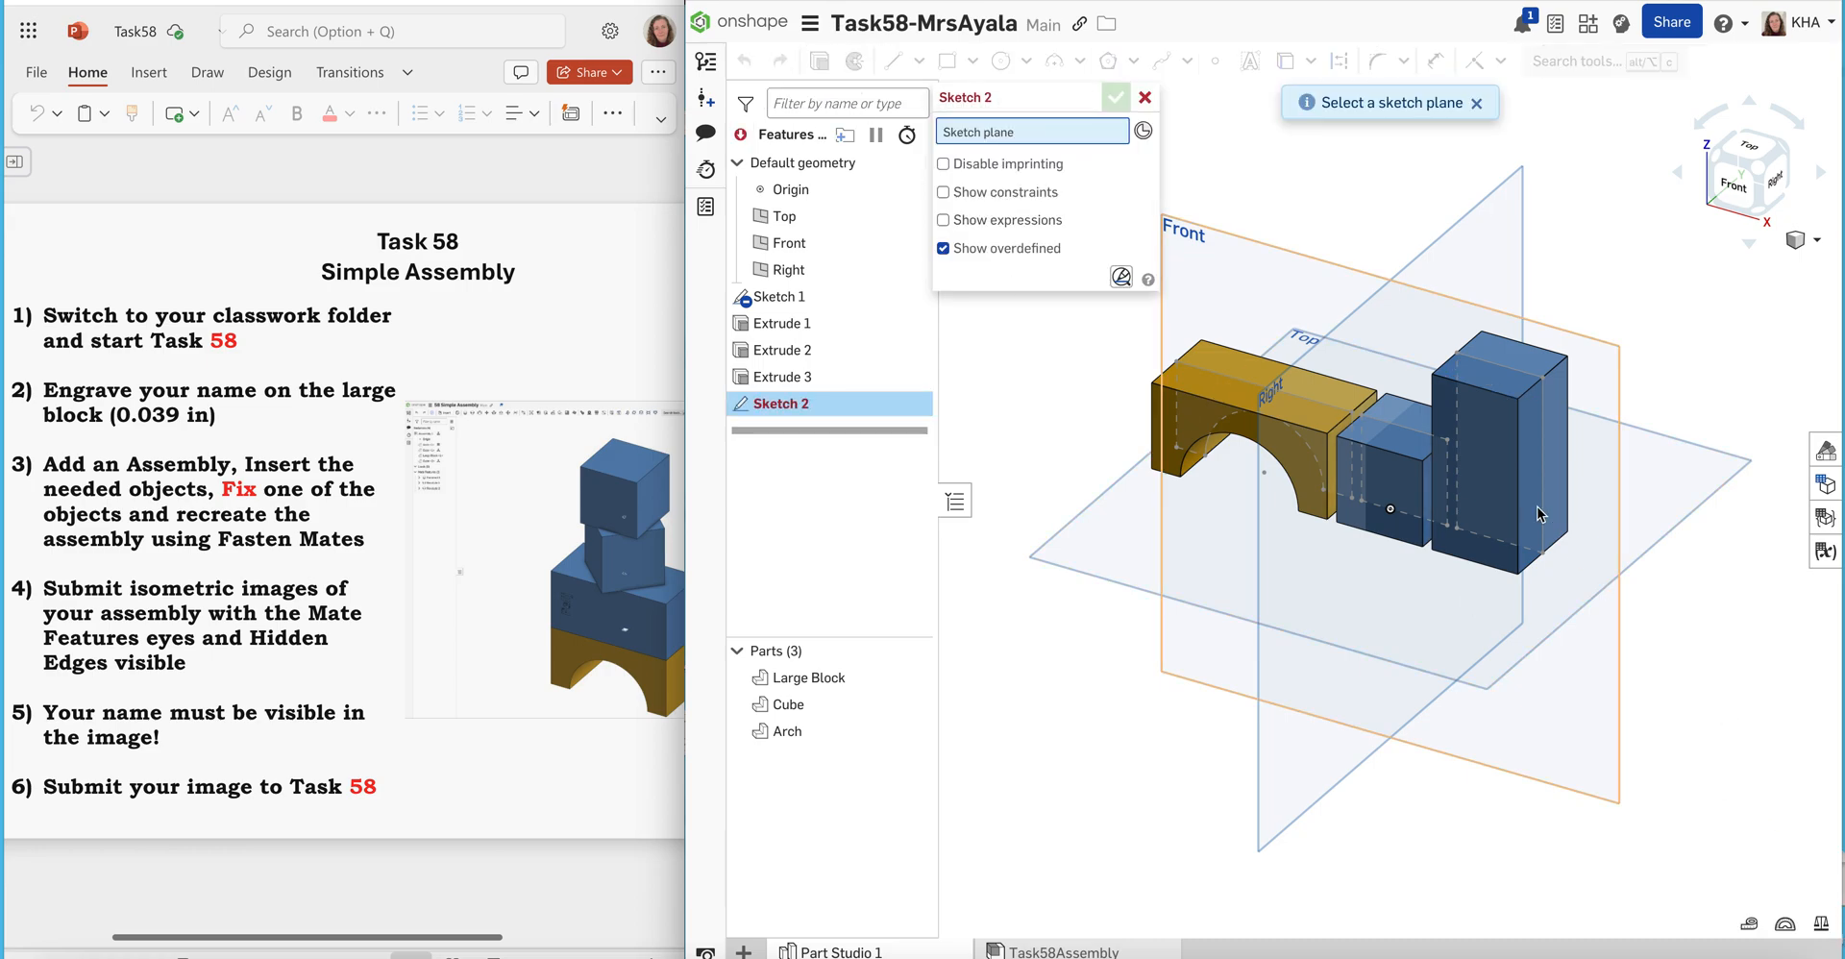
click(1495, 458)
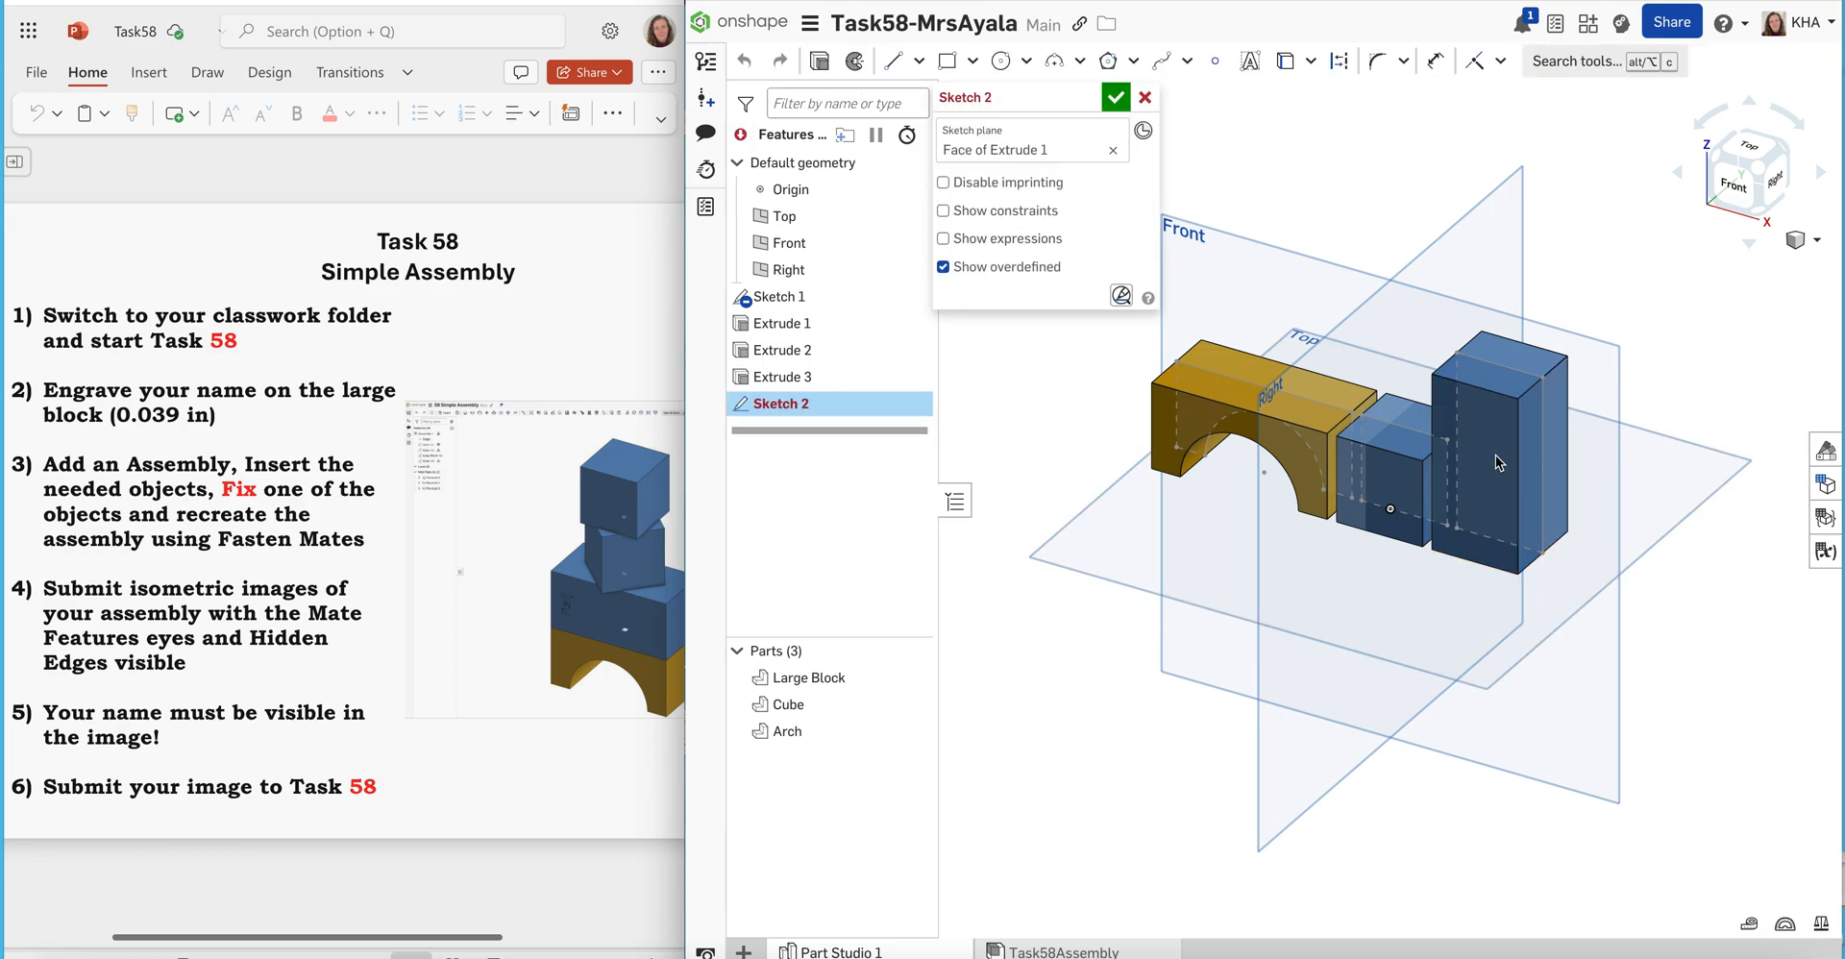
click(1740, 193)
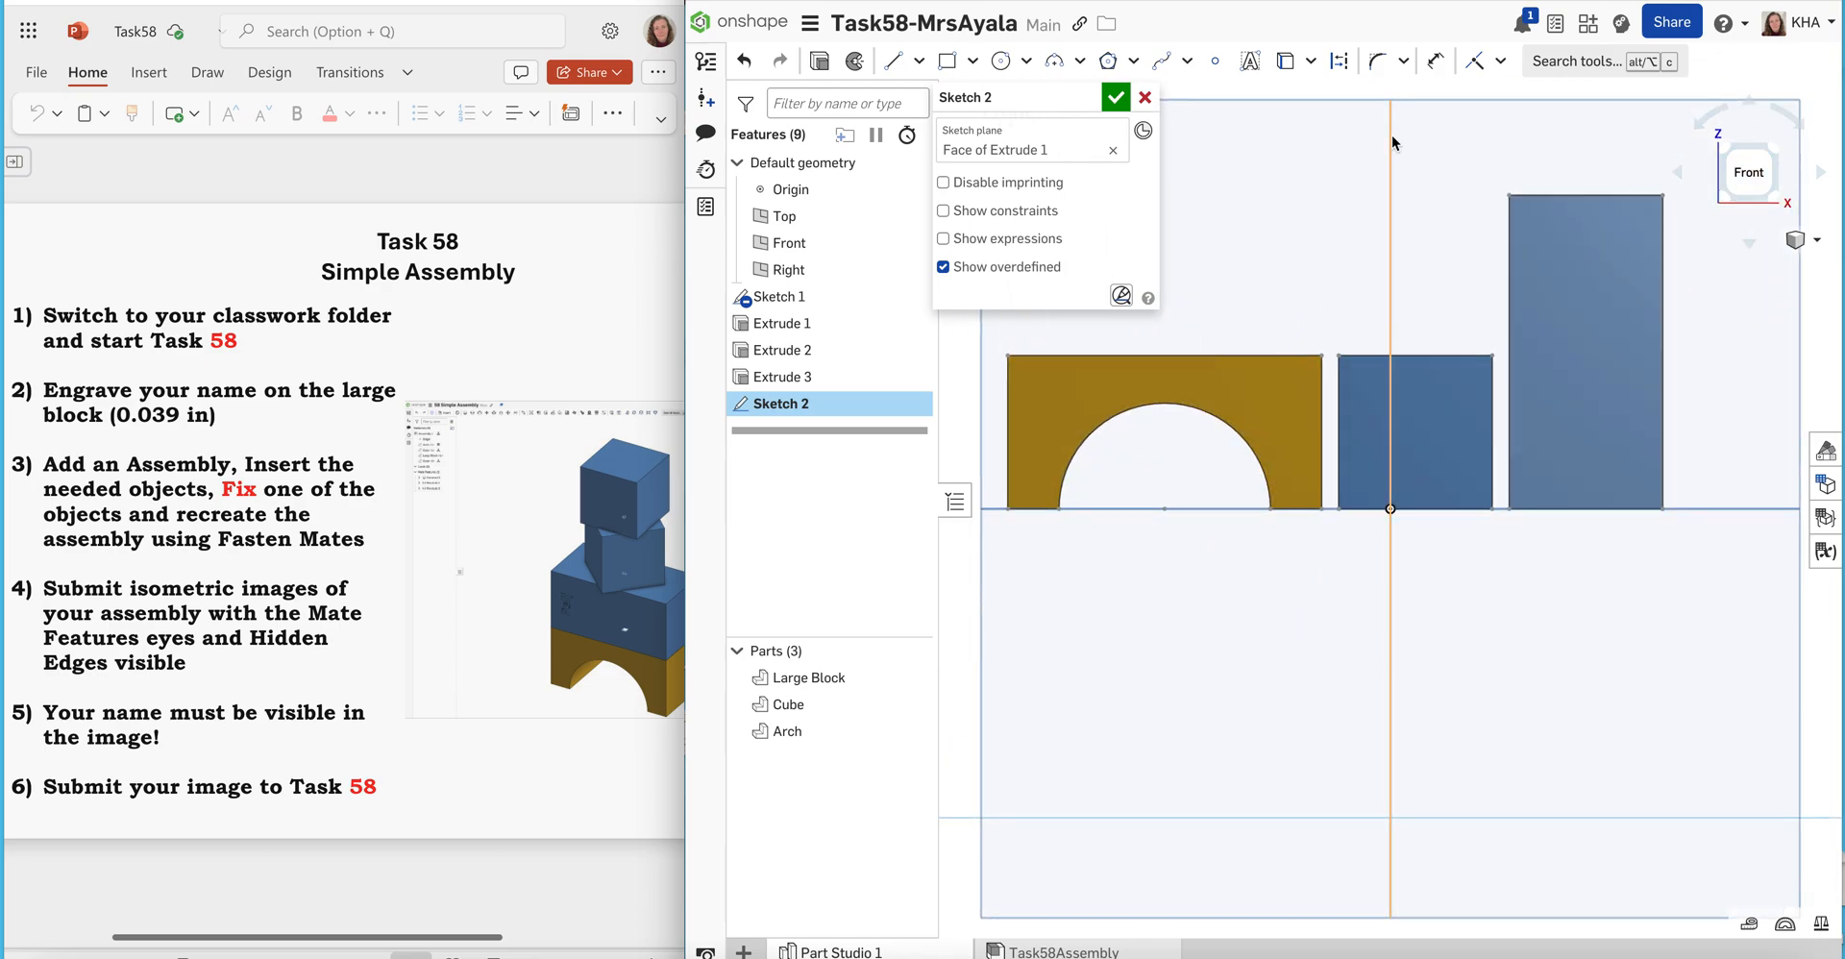
Place sketch text near the top of the Large Block's front face and enter the person's name in the Arimo font
click(1251, 67)
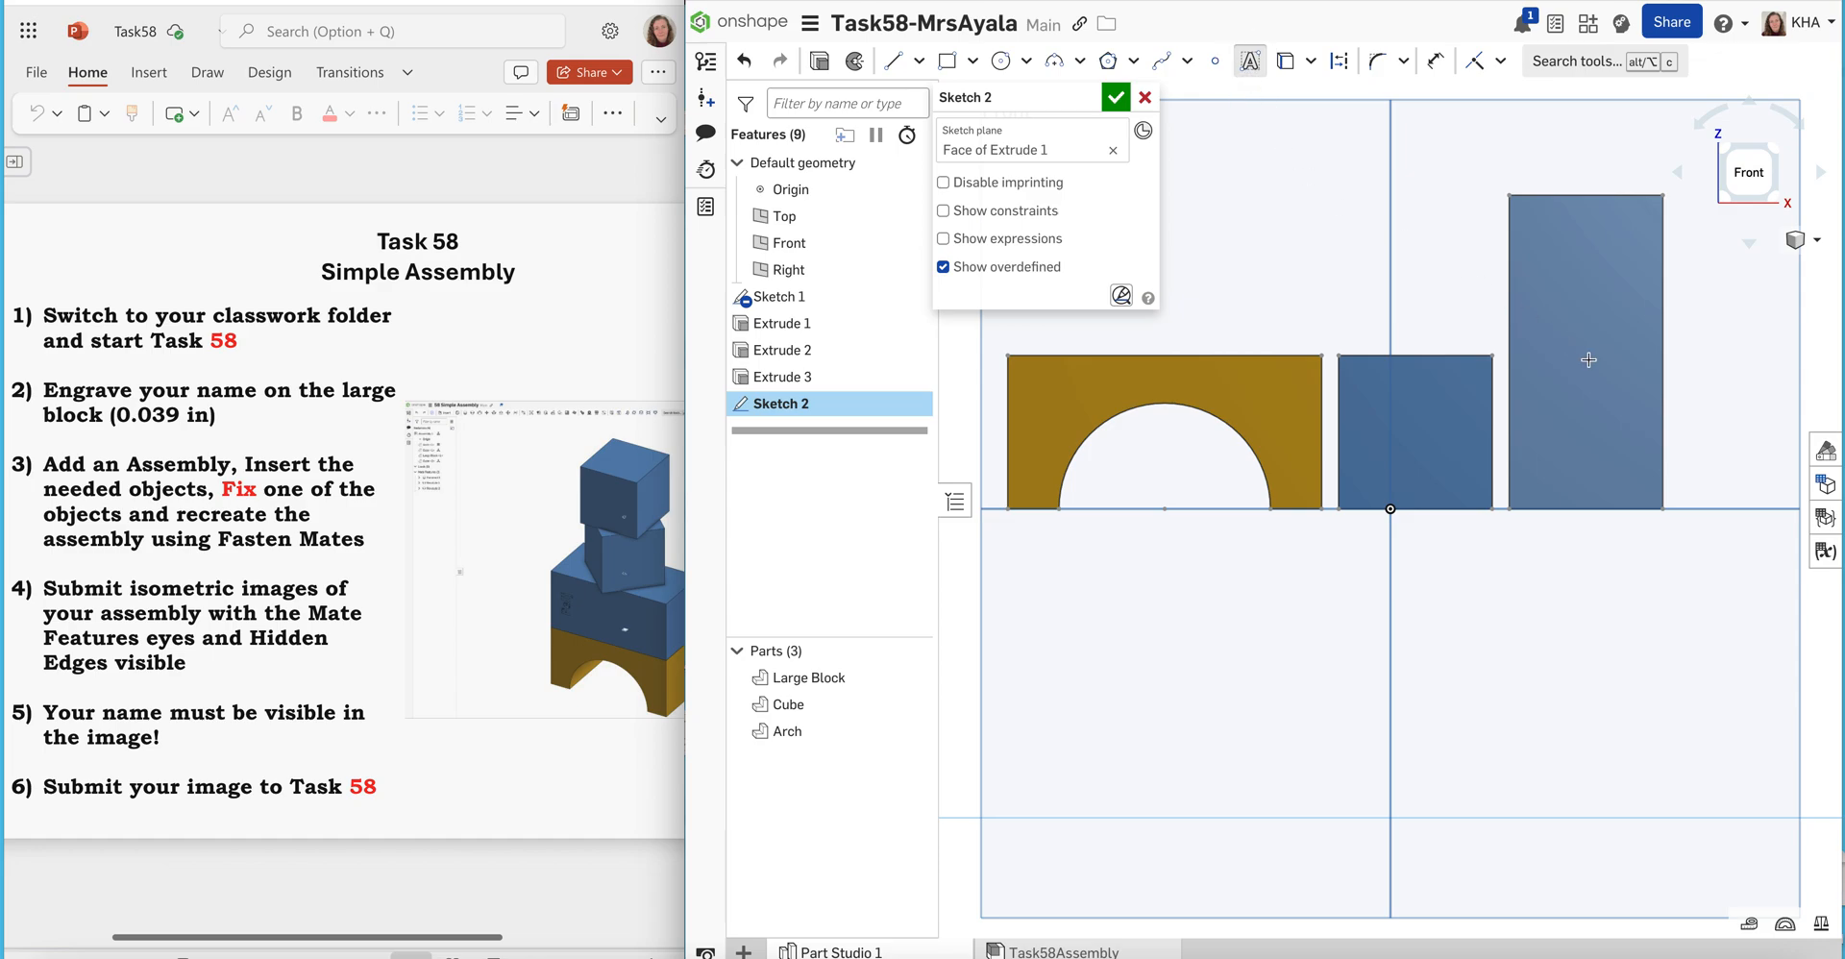
drag(1522, 233, 1646, 288)
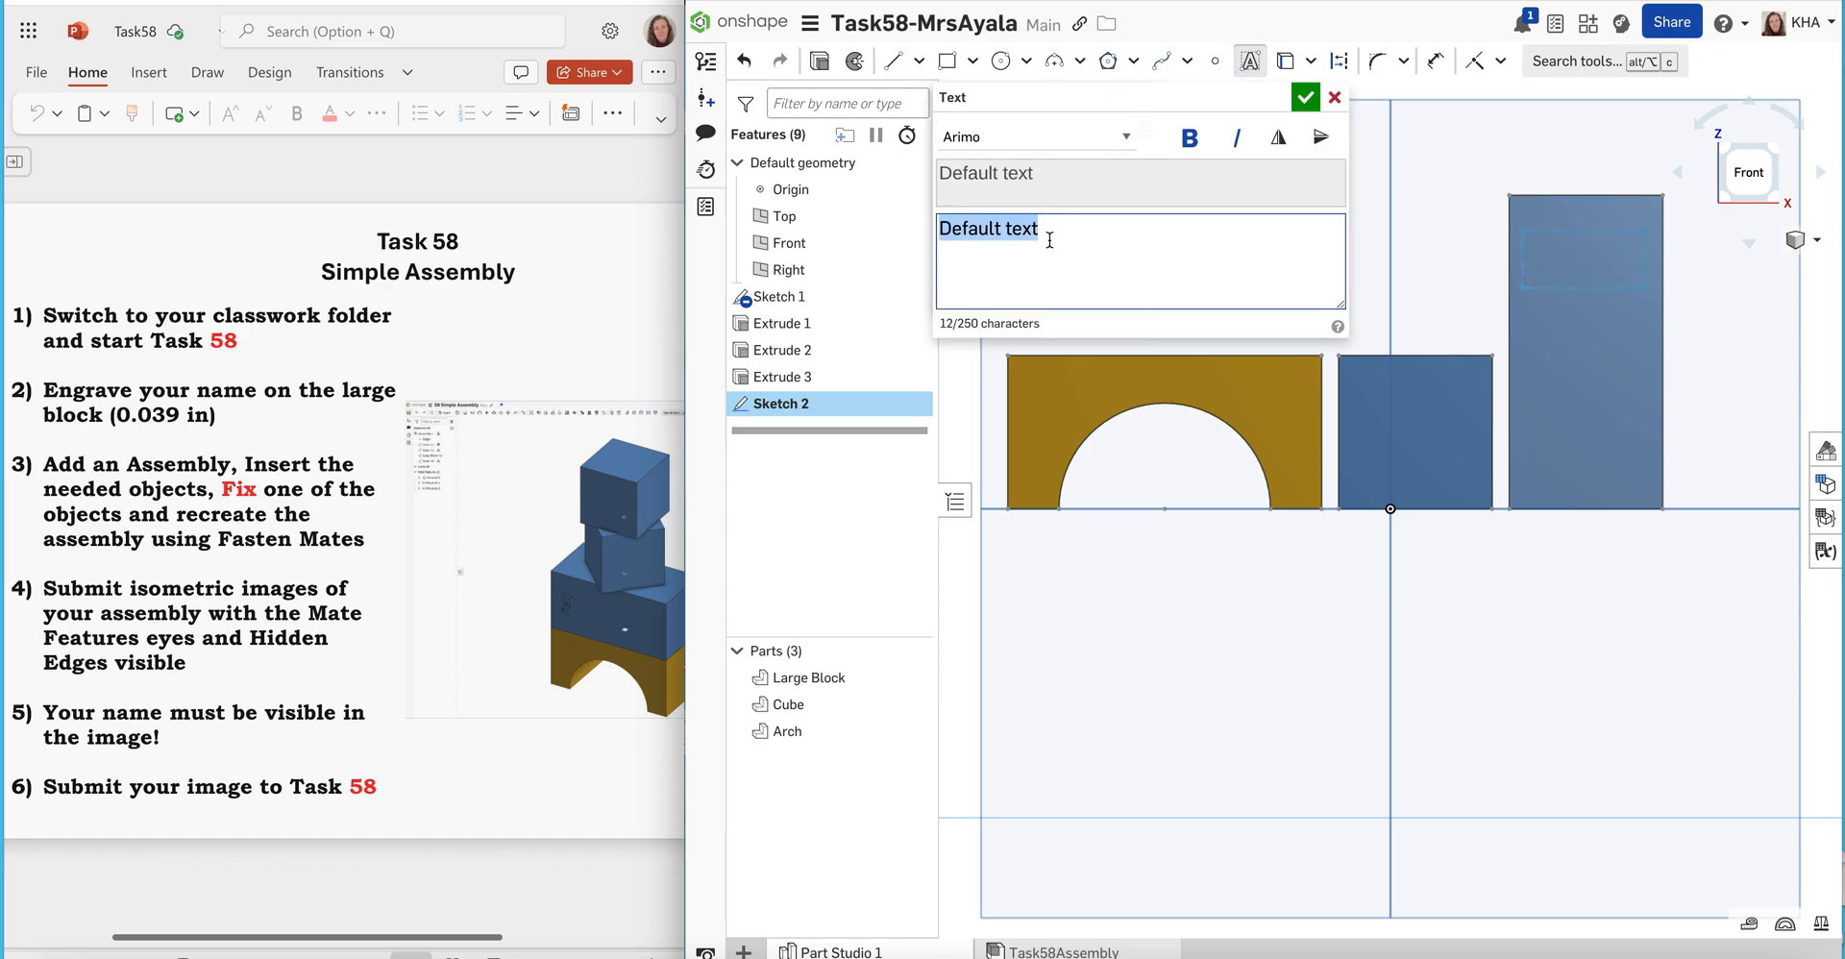
text(Mrs. Ayala)
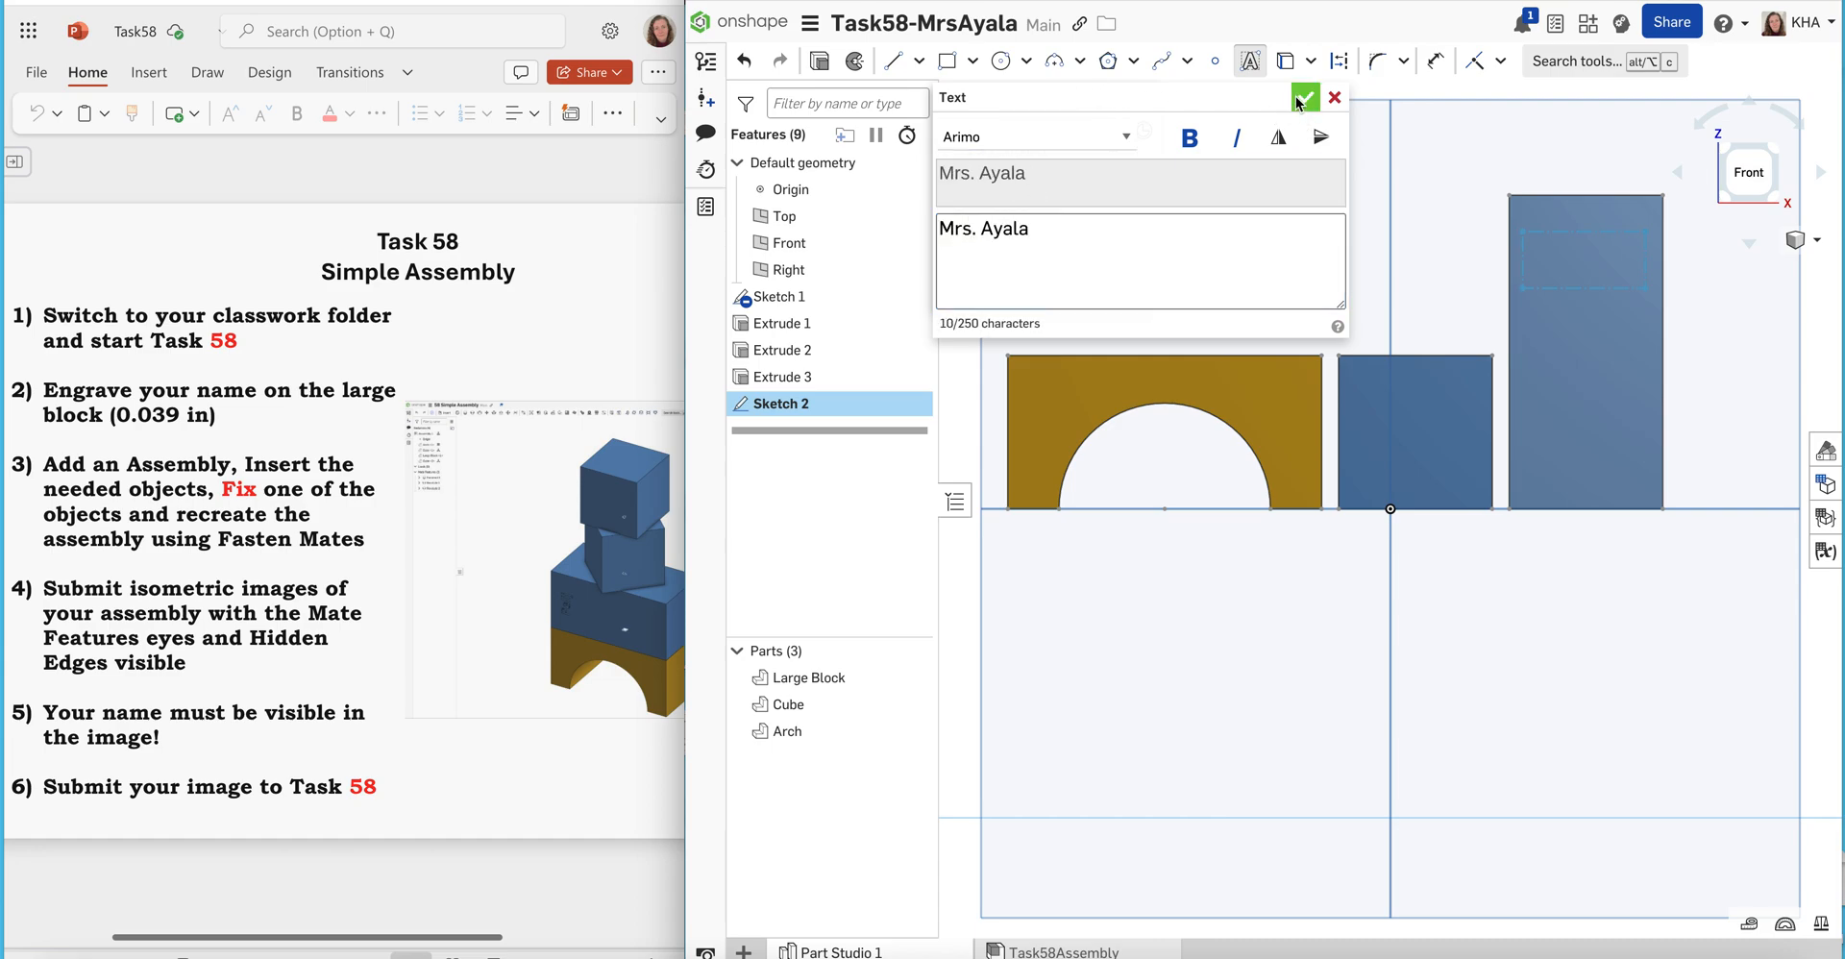
click(1299, 103)
click(1304, 100)
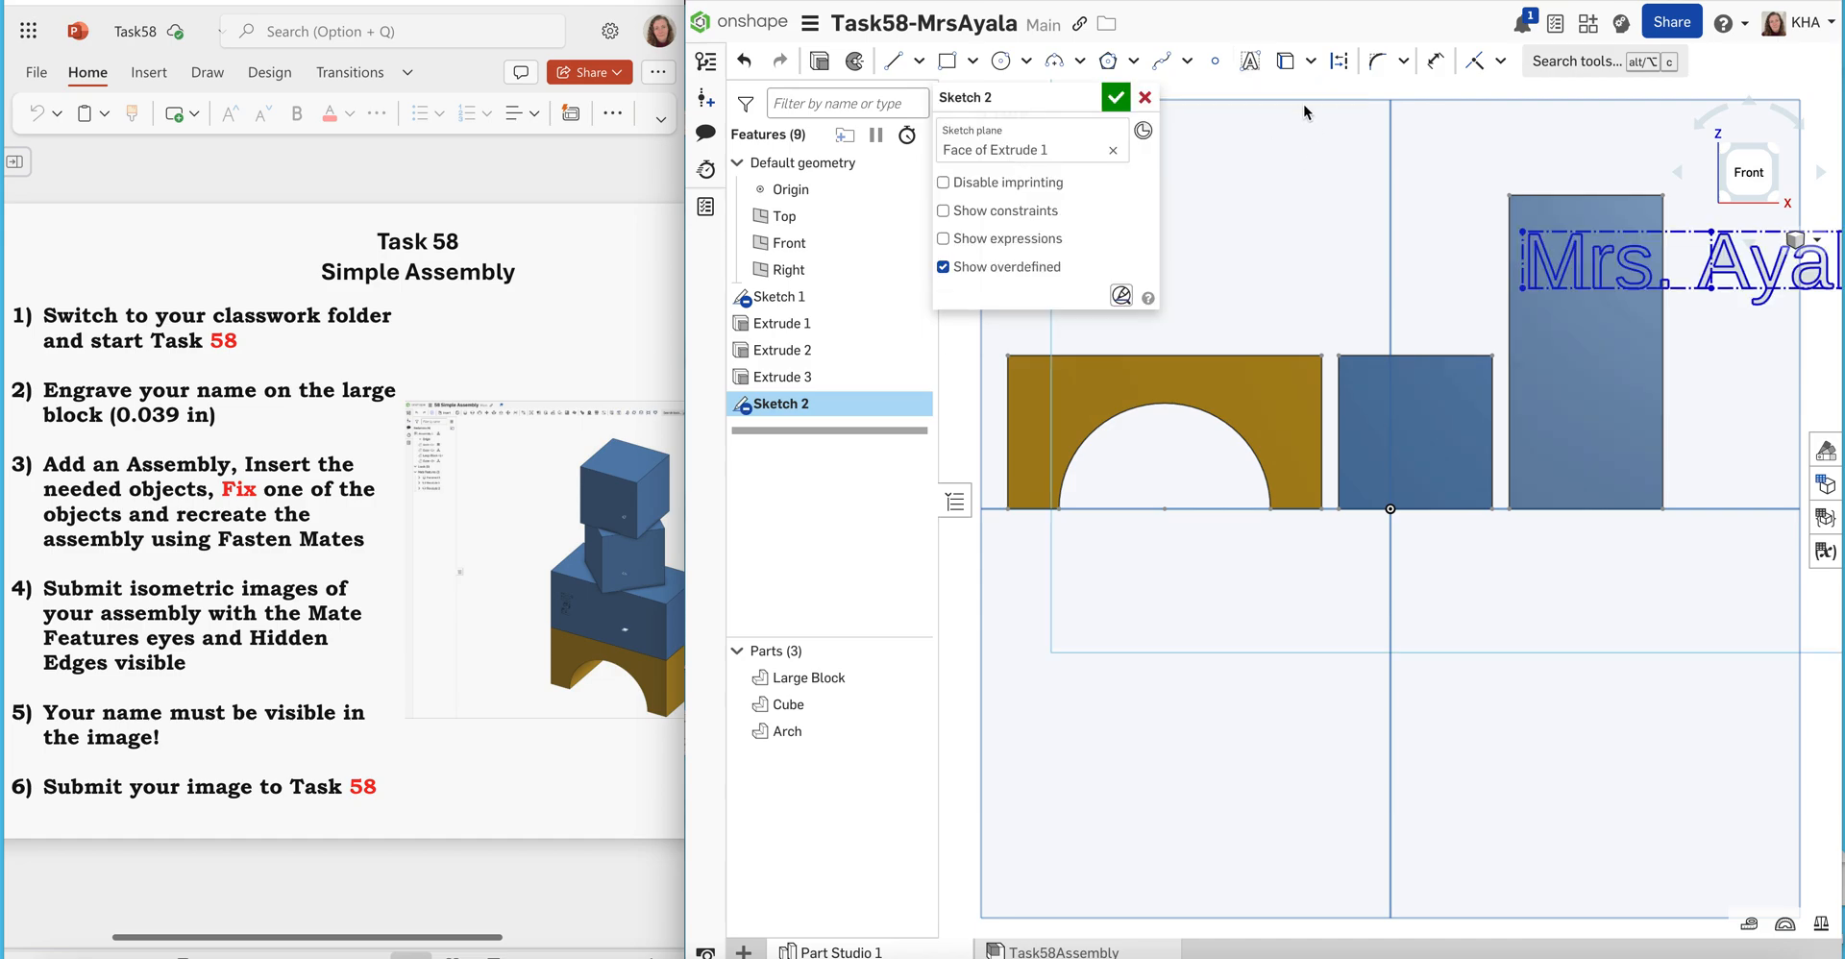
click(1312, 65)
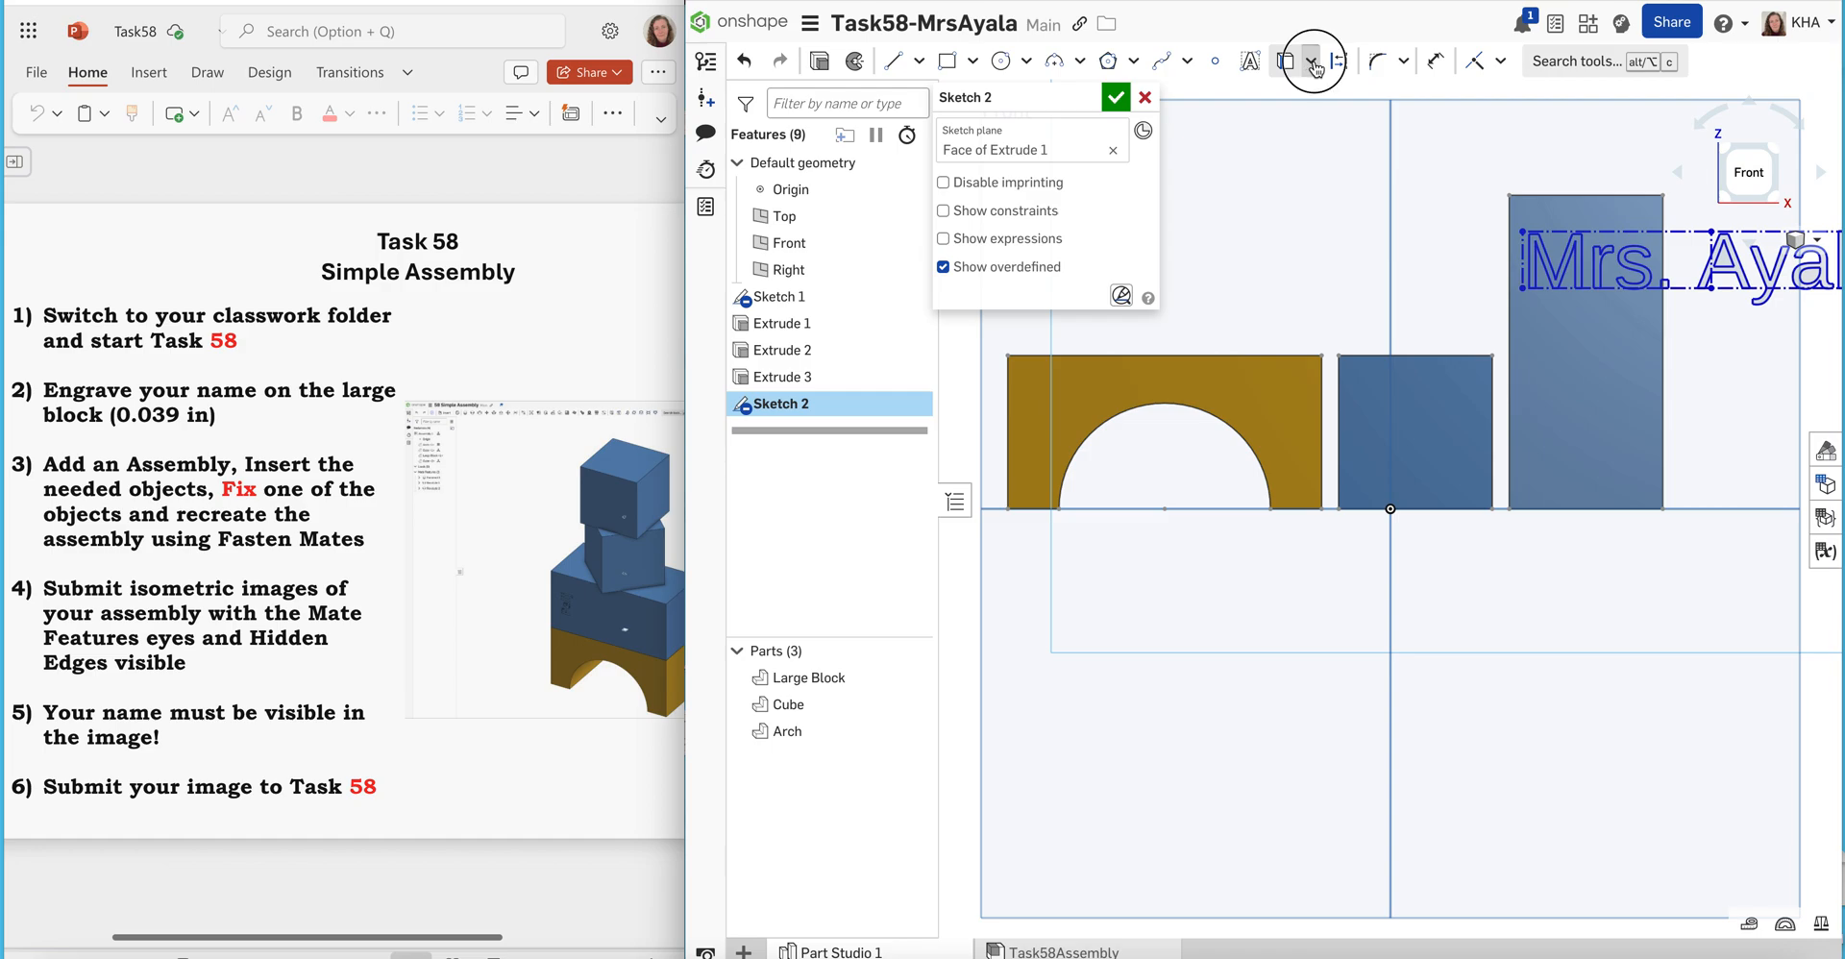
click(1313, 64)
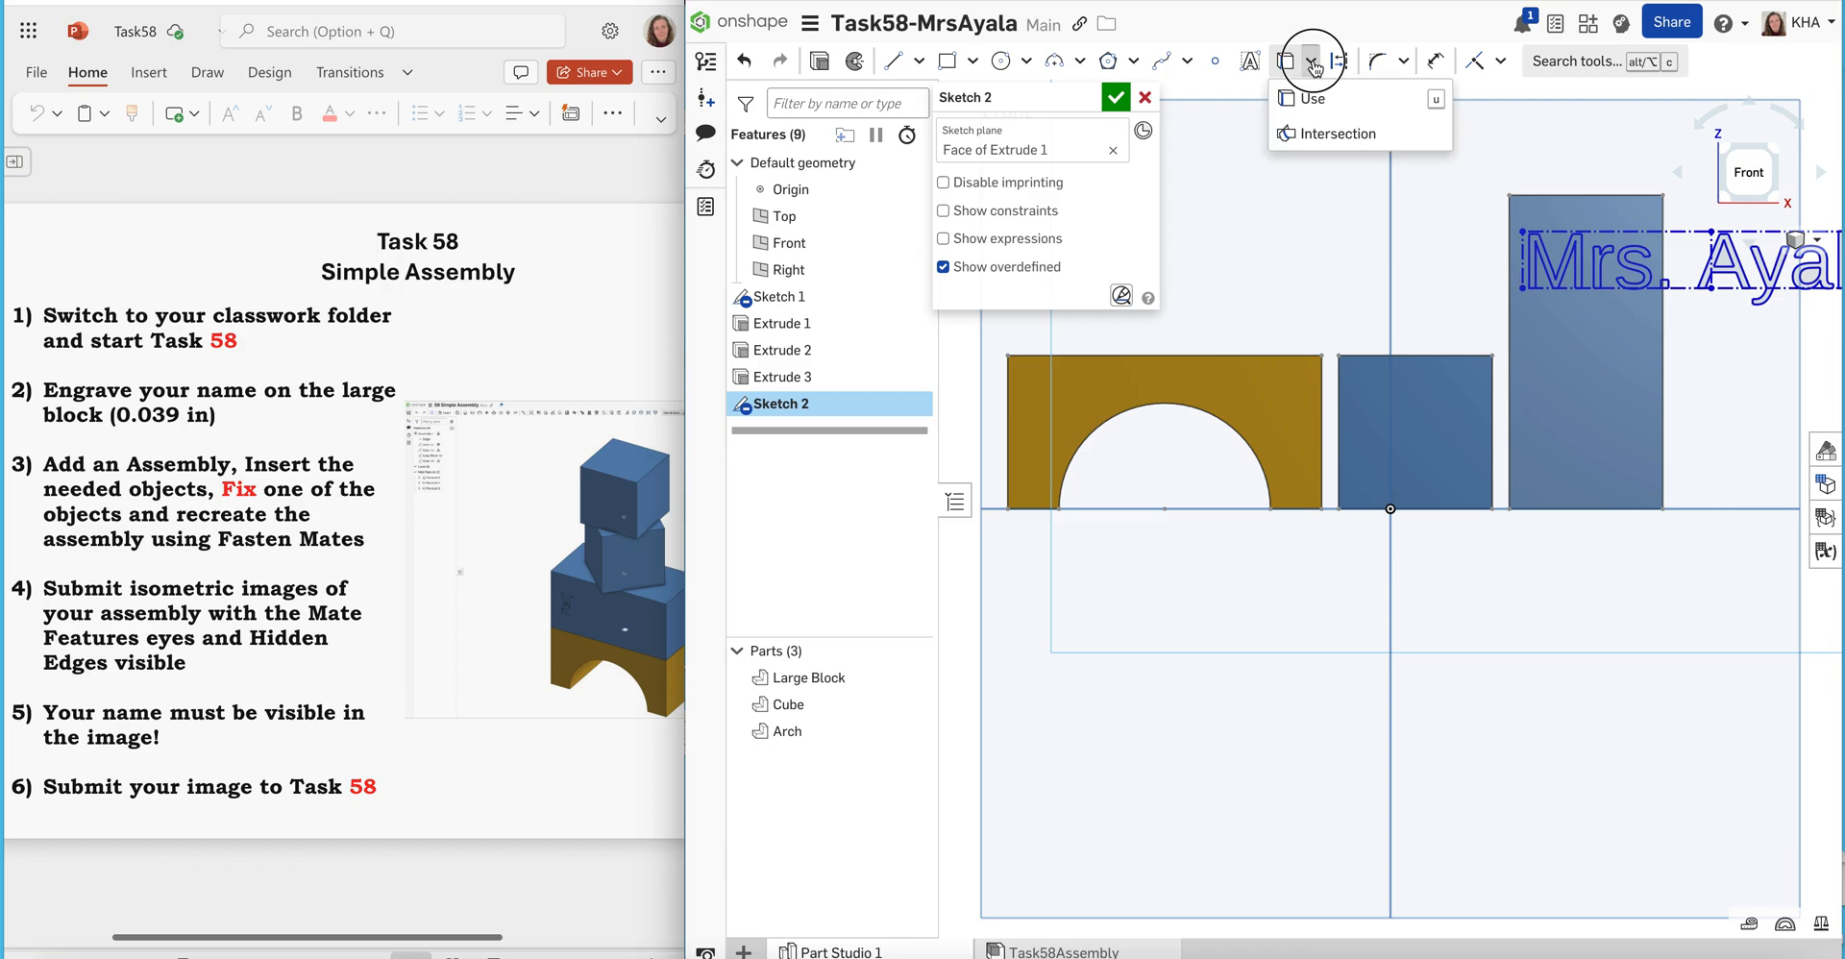
click(1404, 62)
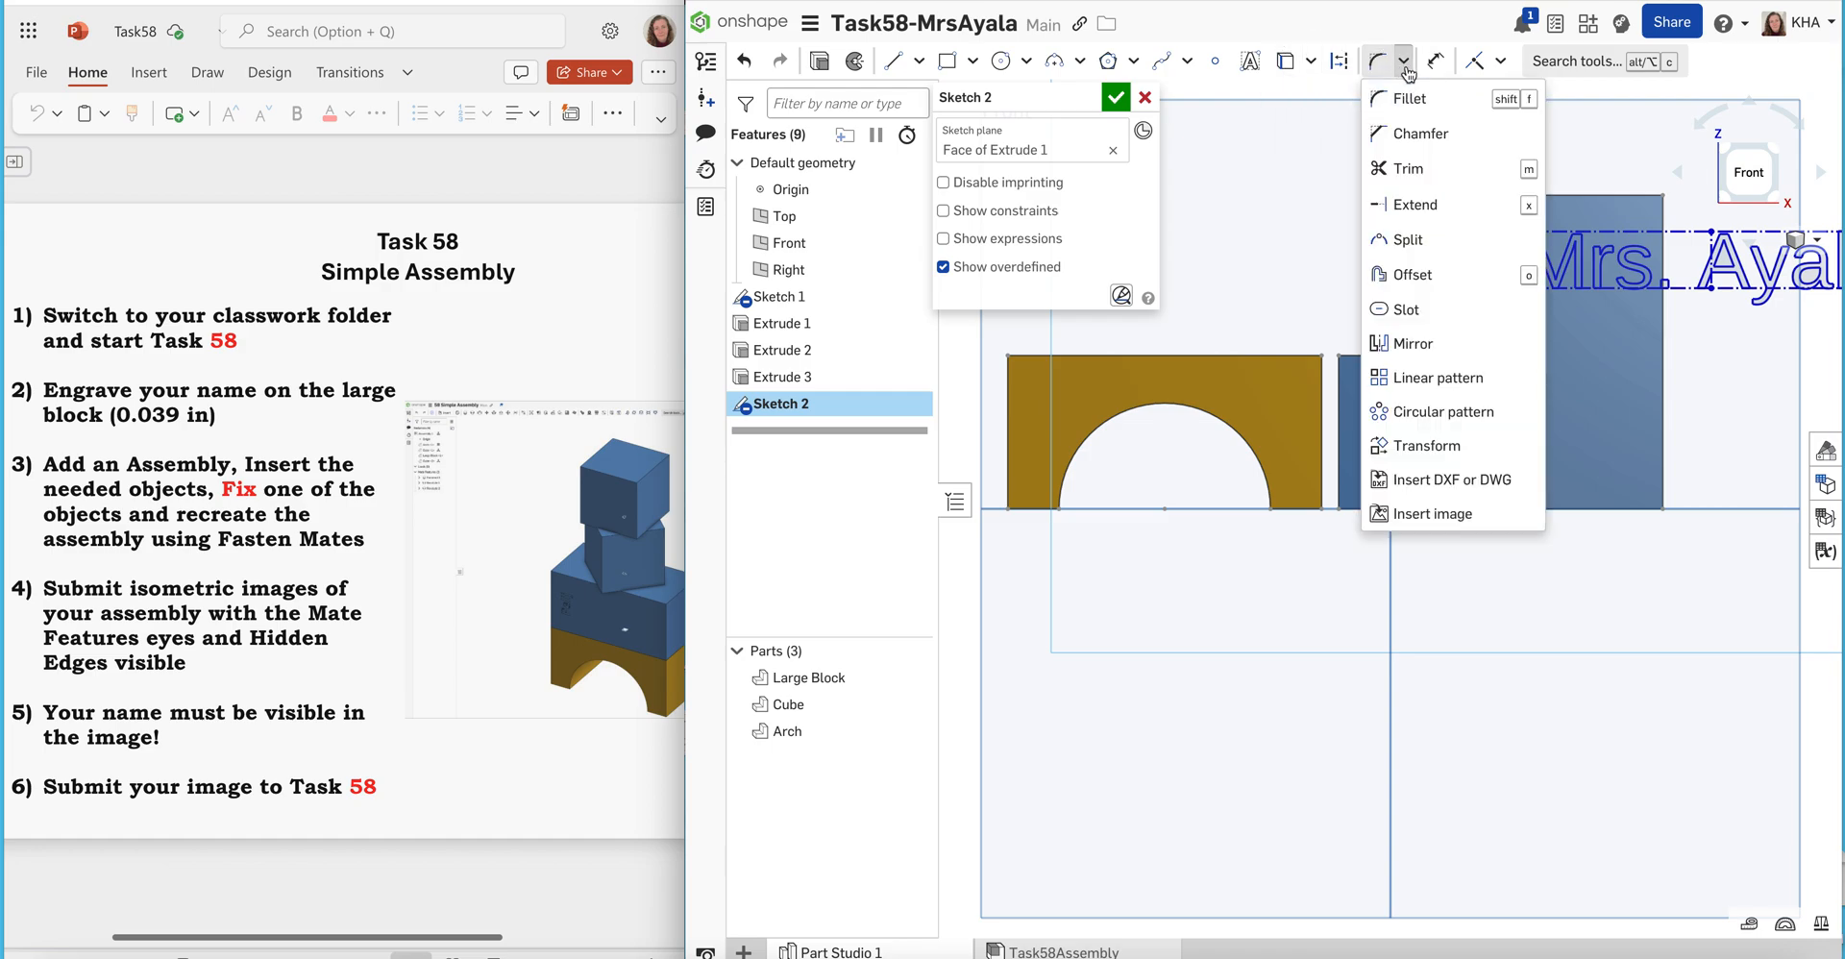
click(1404, 63)
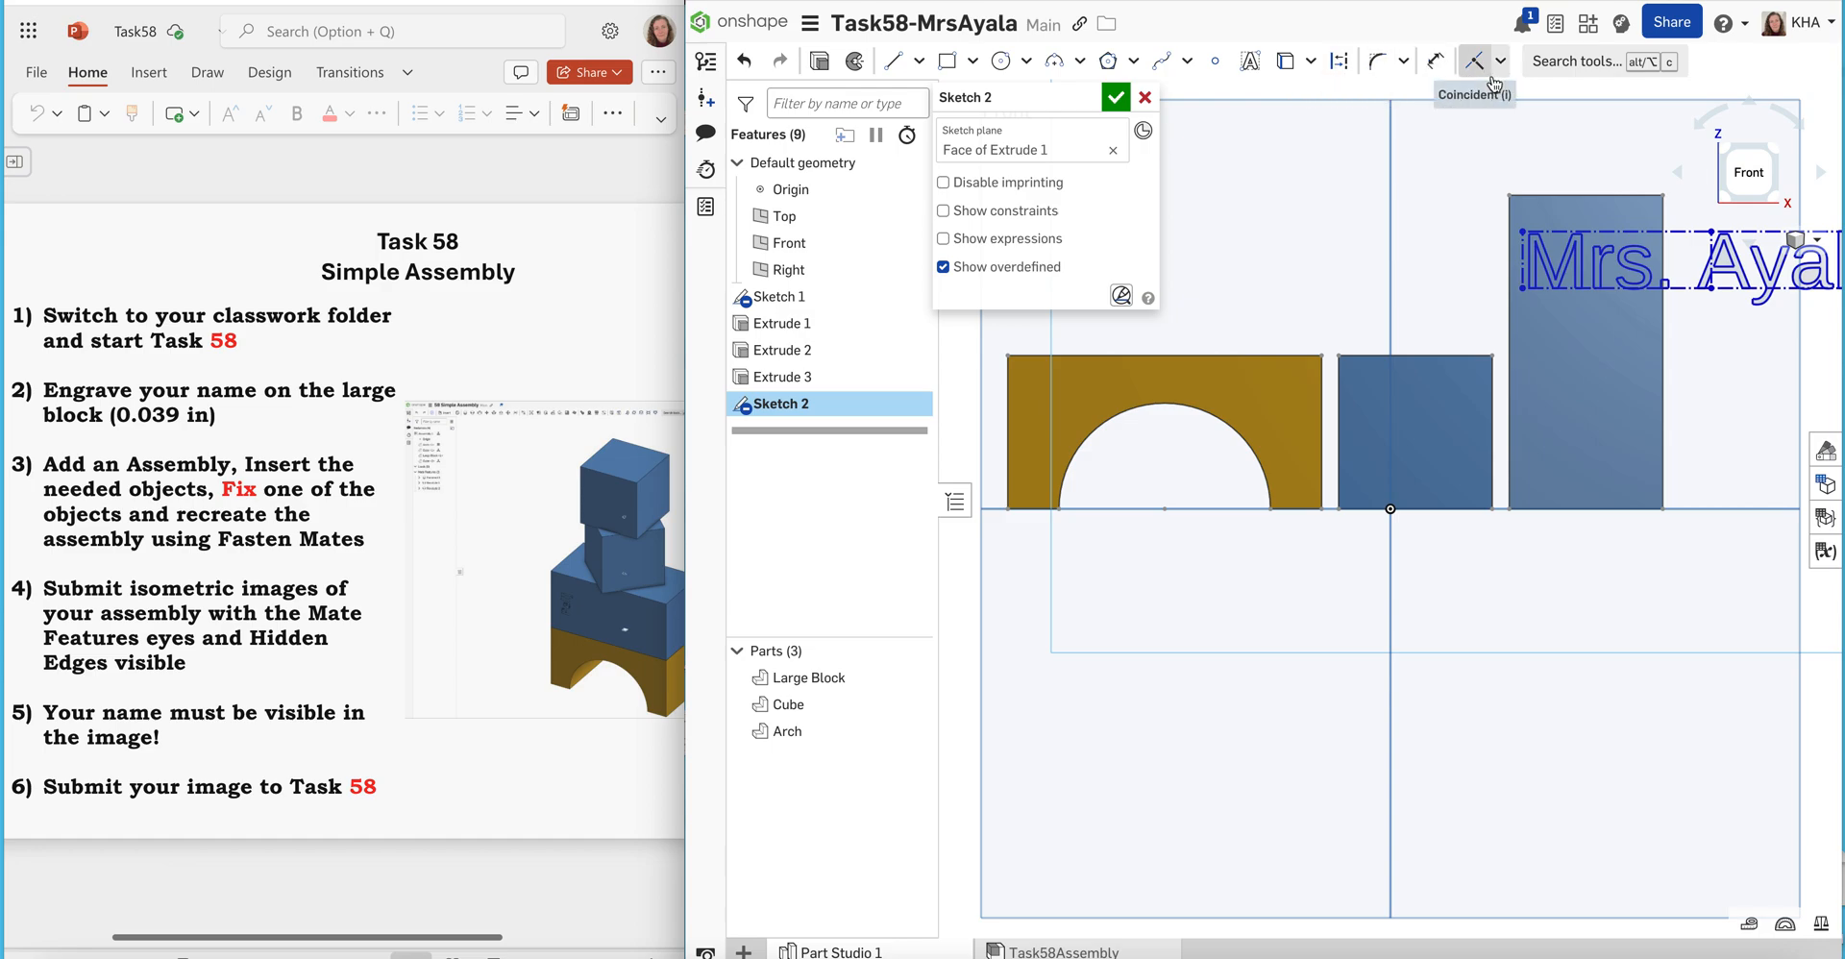
click(1404, 64)
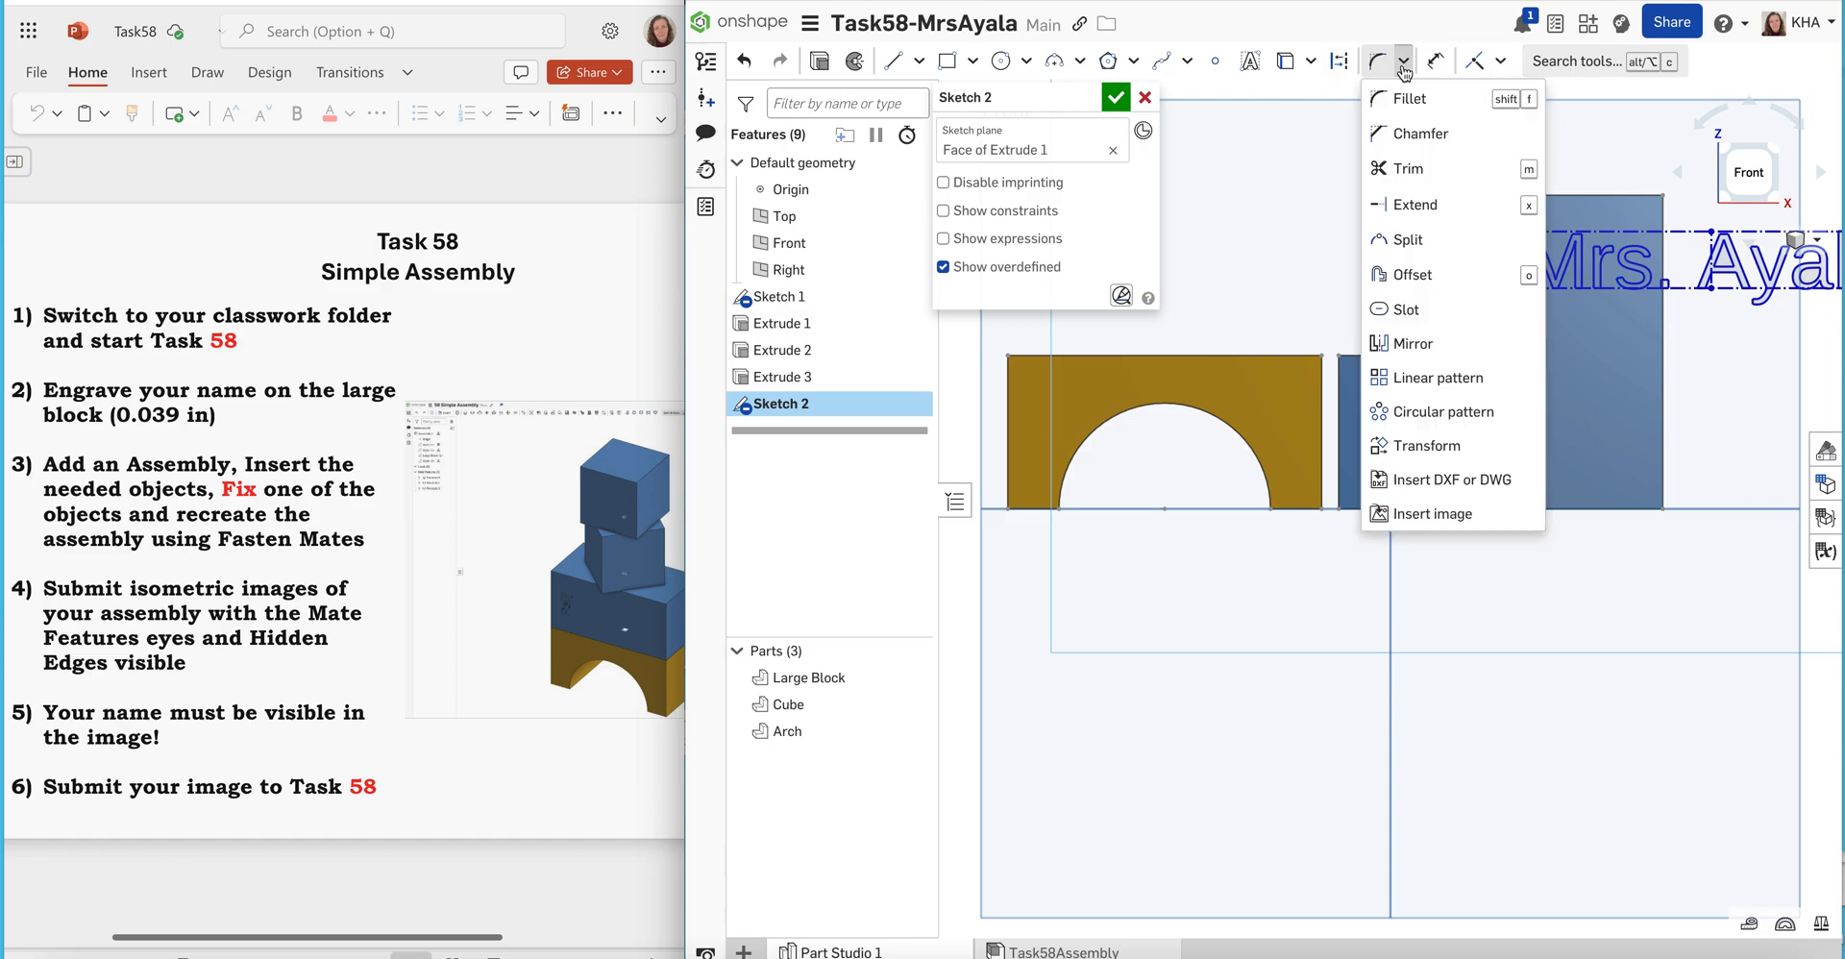
click(1408, 456)
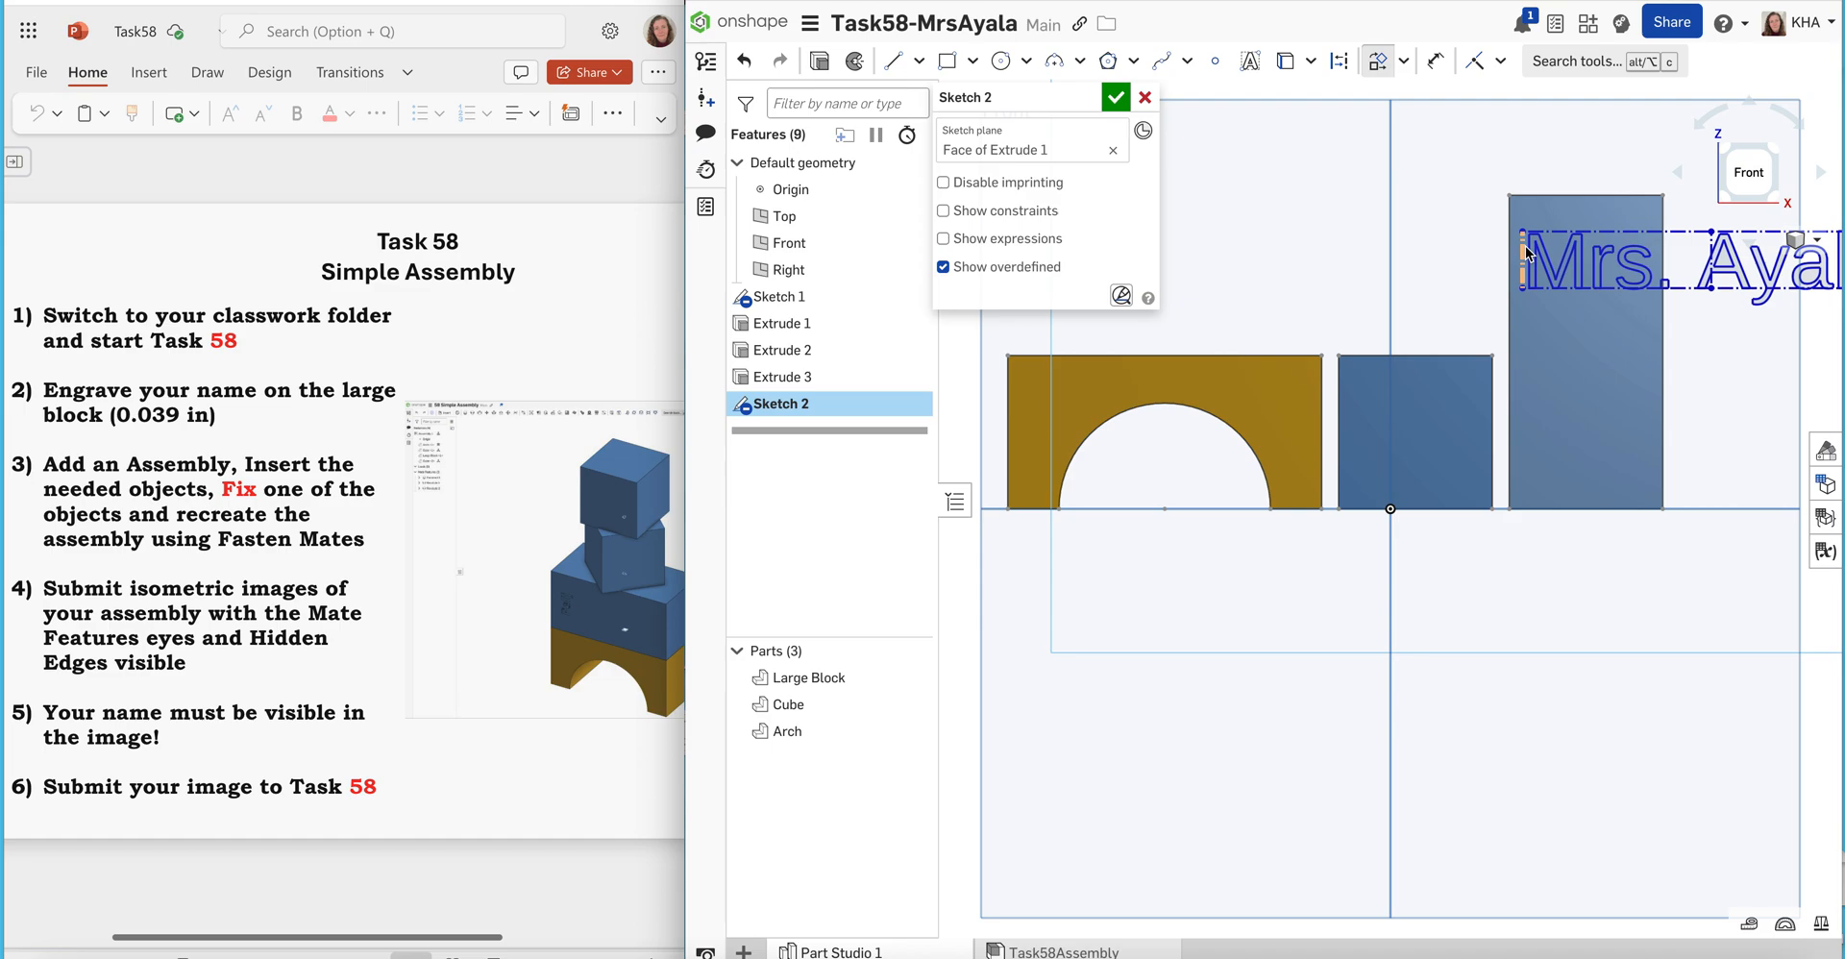
click(1527, 255)
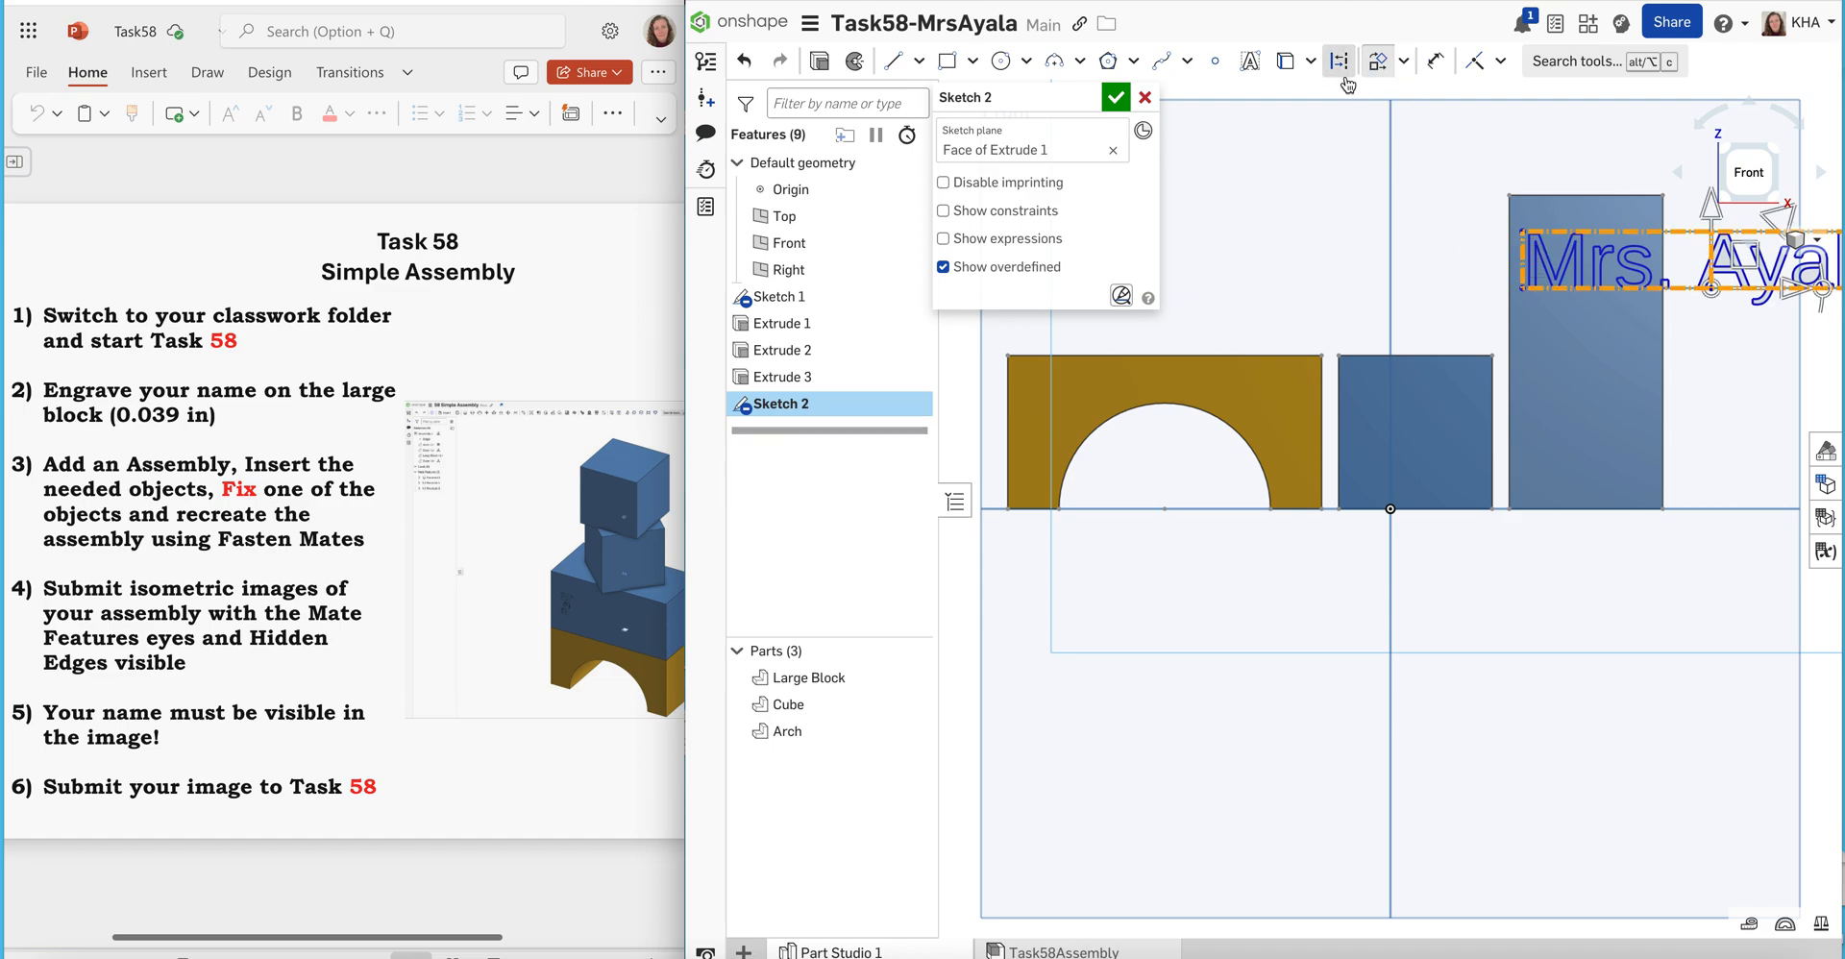
click(1402, 63)
click(1400, 69)
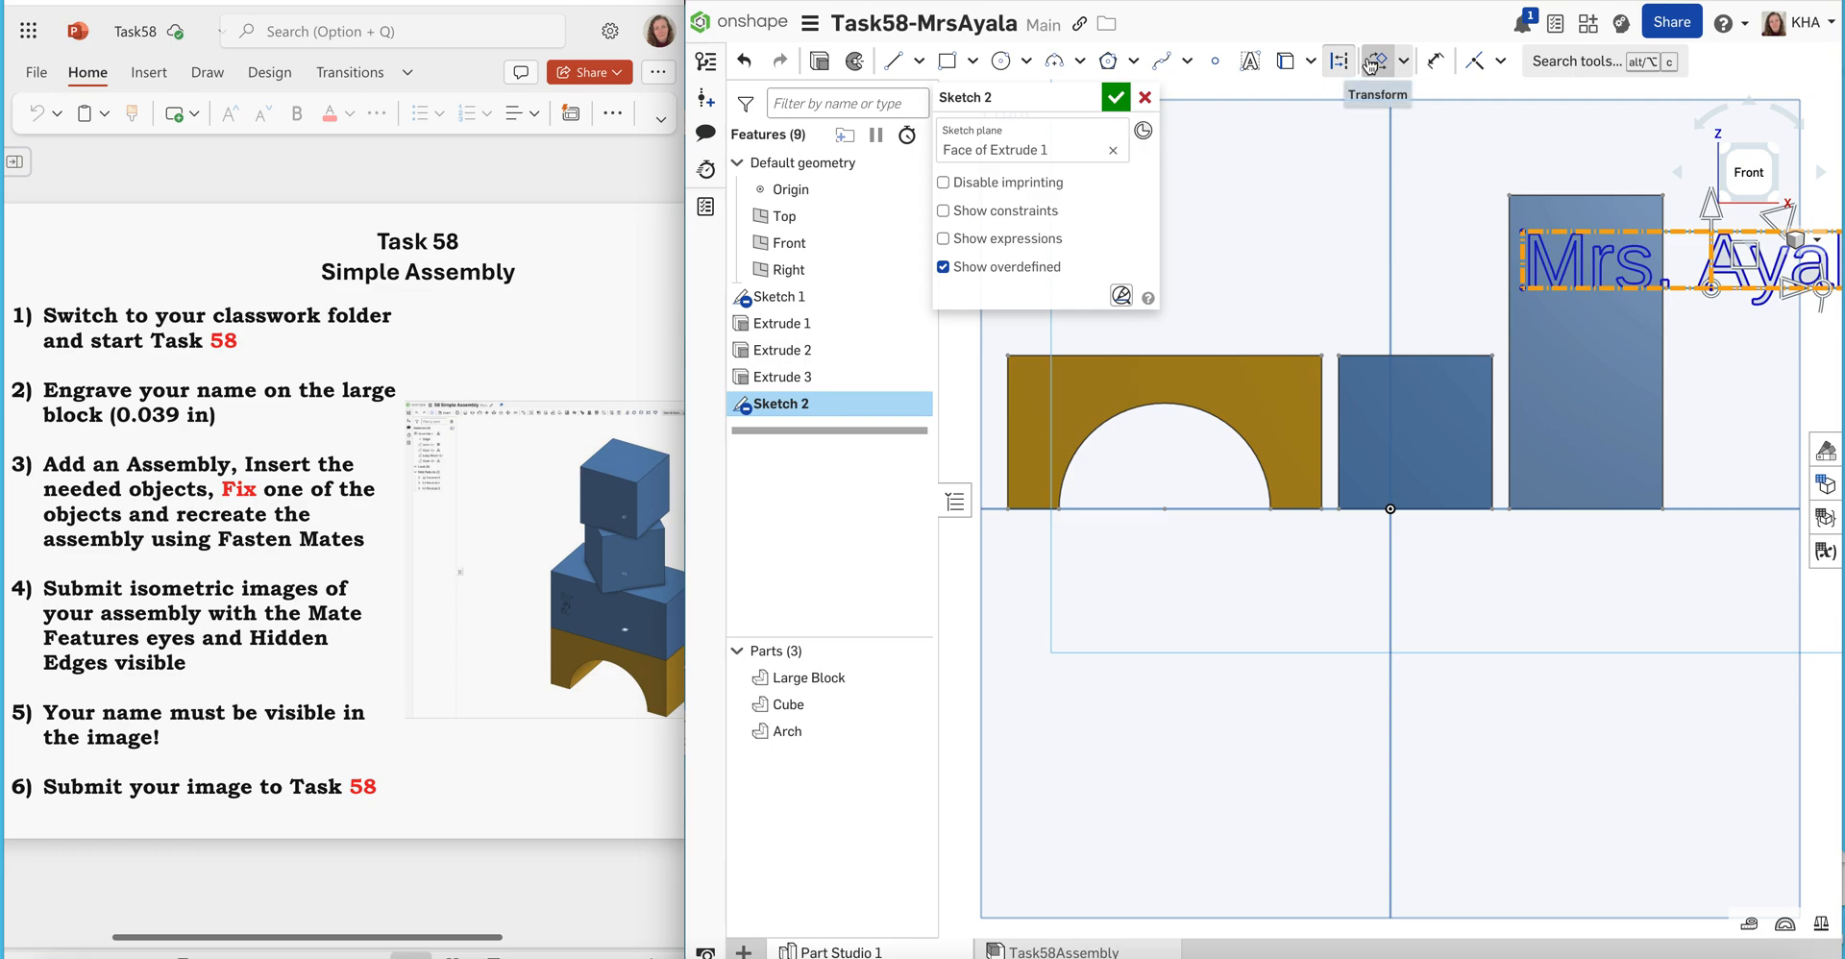
click(1376, 65)
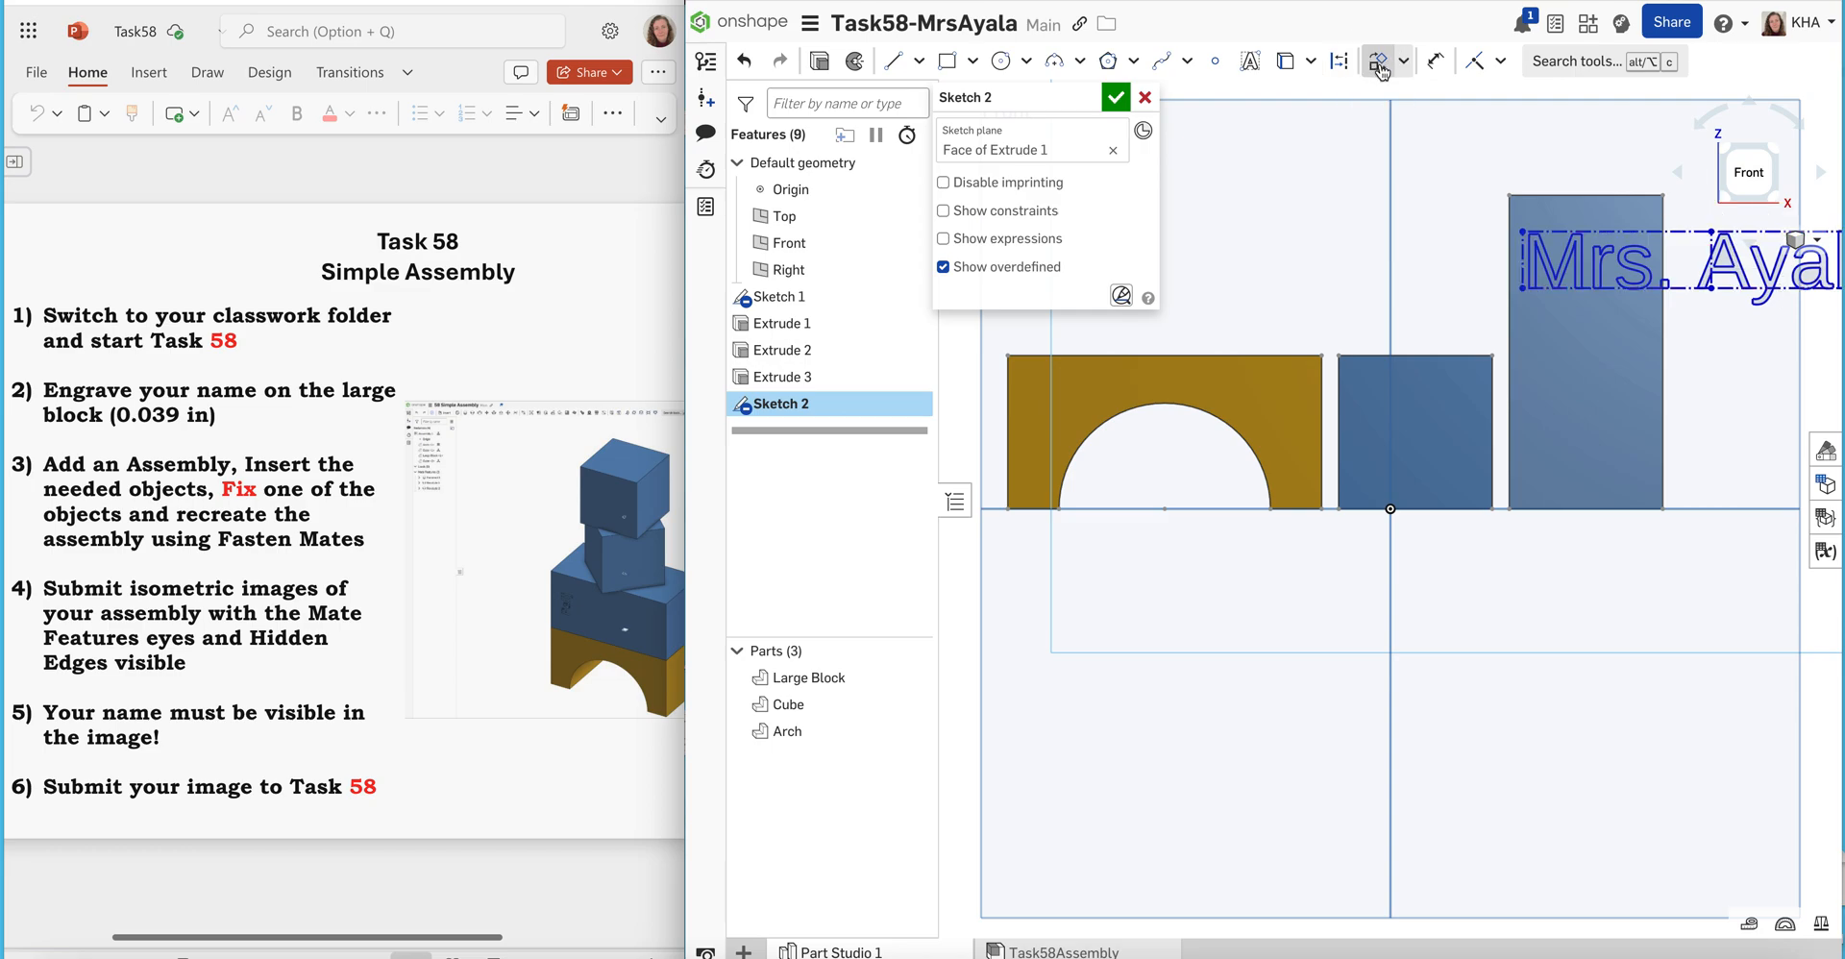
Transform the name text, rotating it 90 deg clockwise and moving it to run vertically down the Large Block's front face
click(1379, 67)
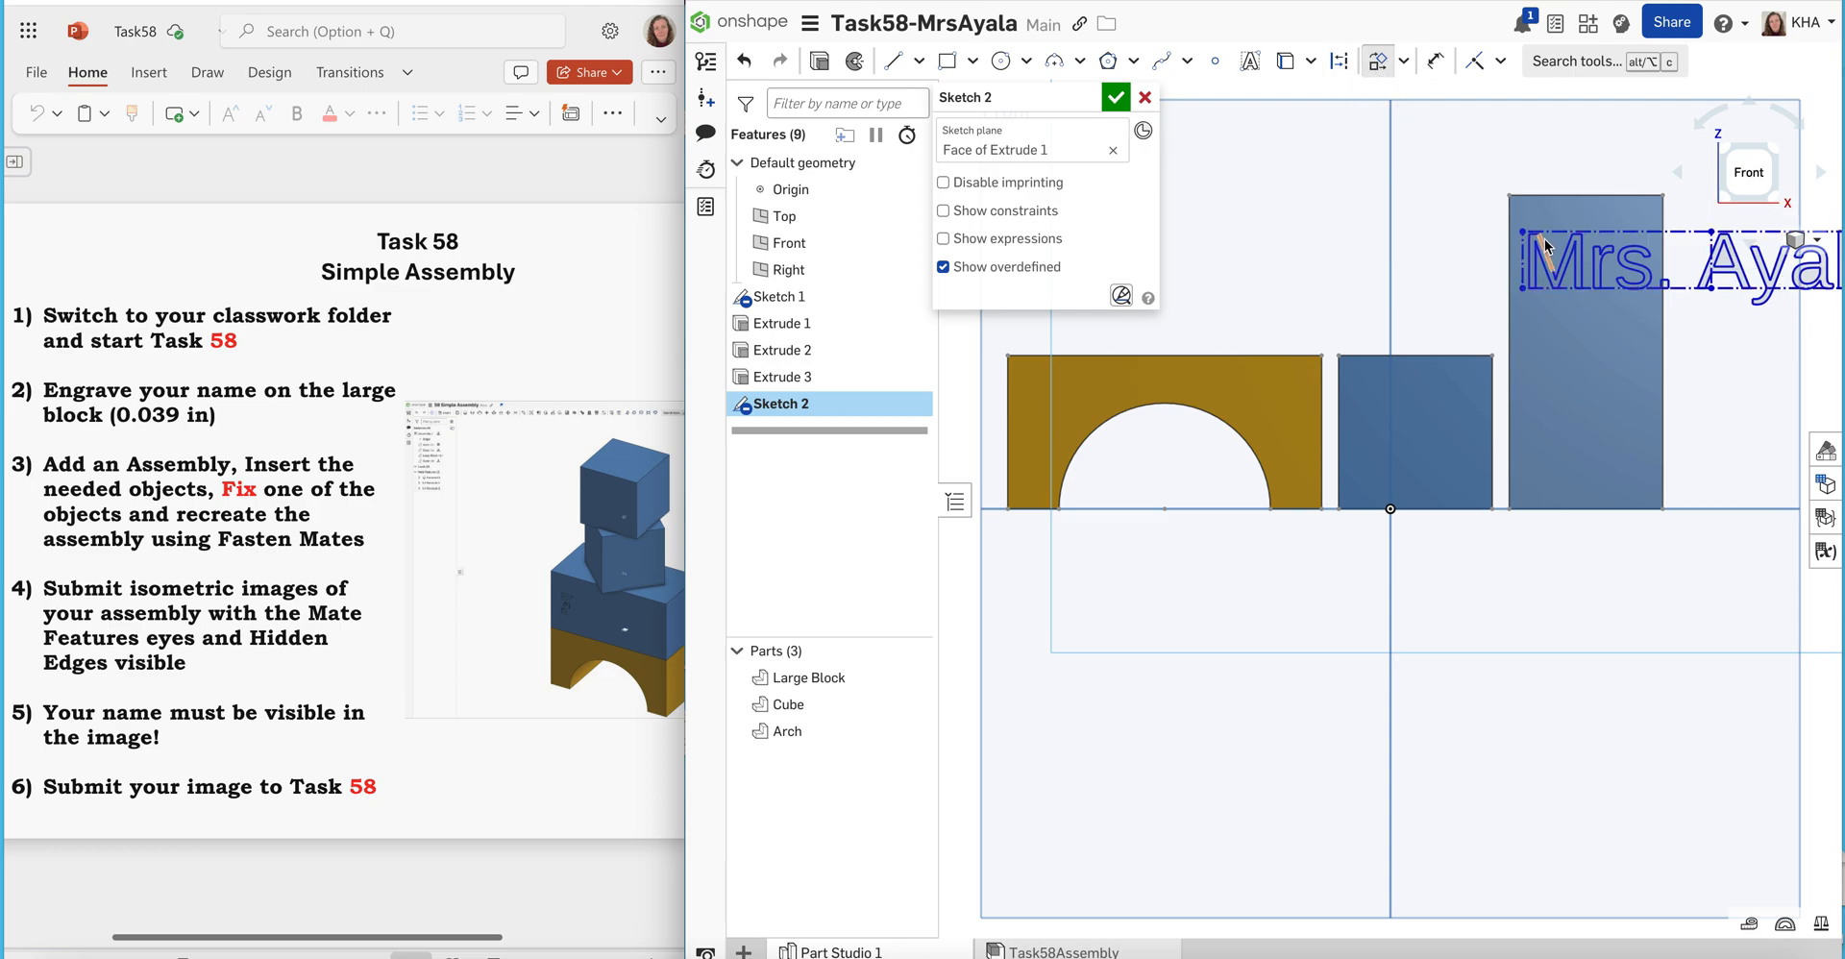
click(1522, 258)
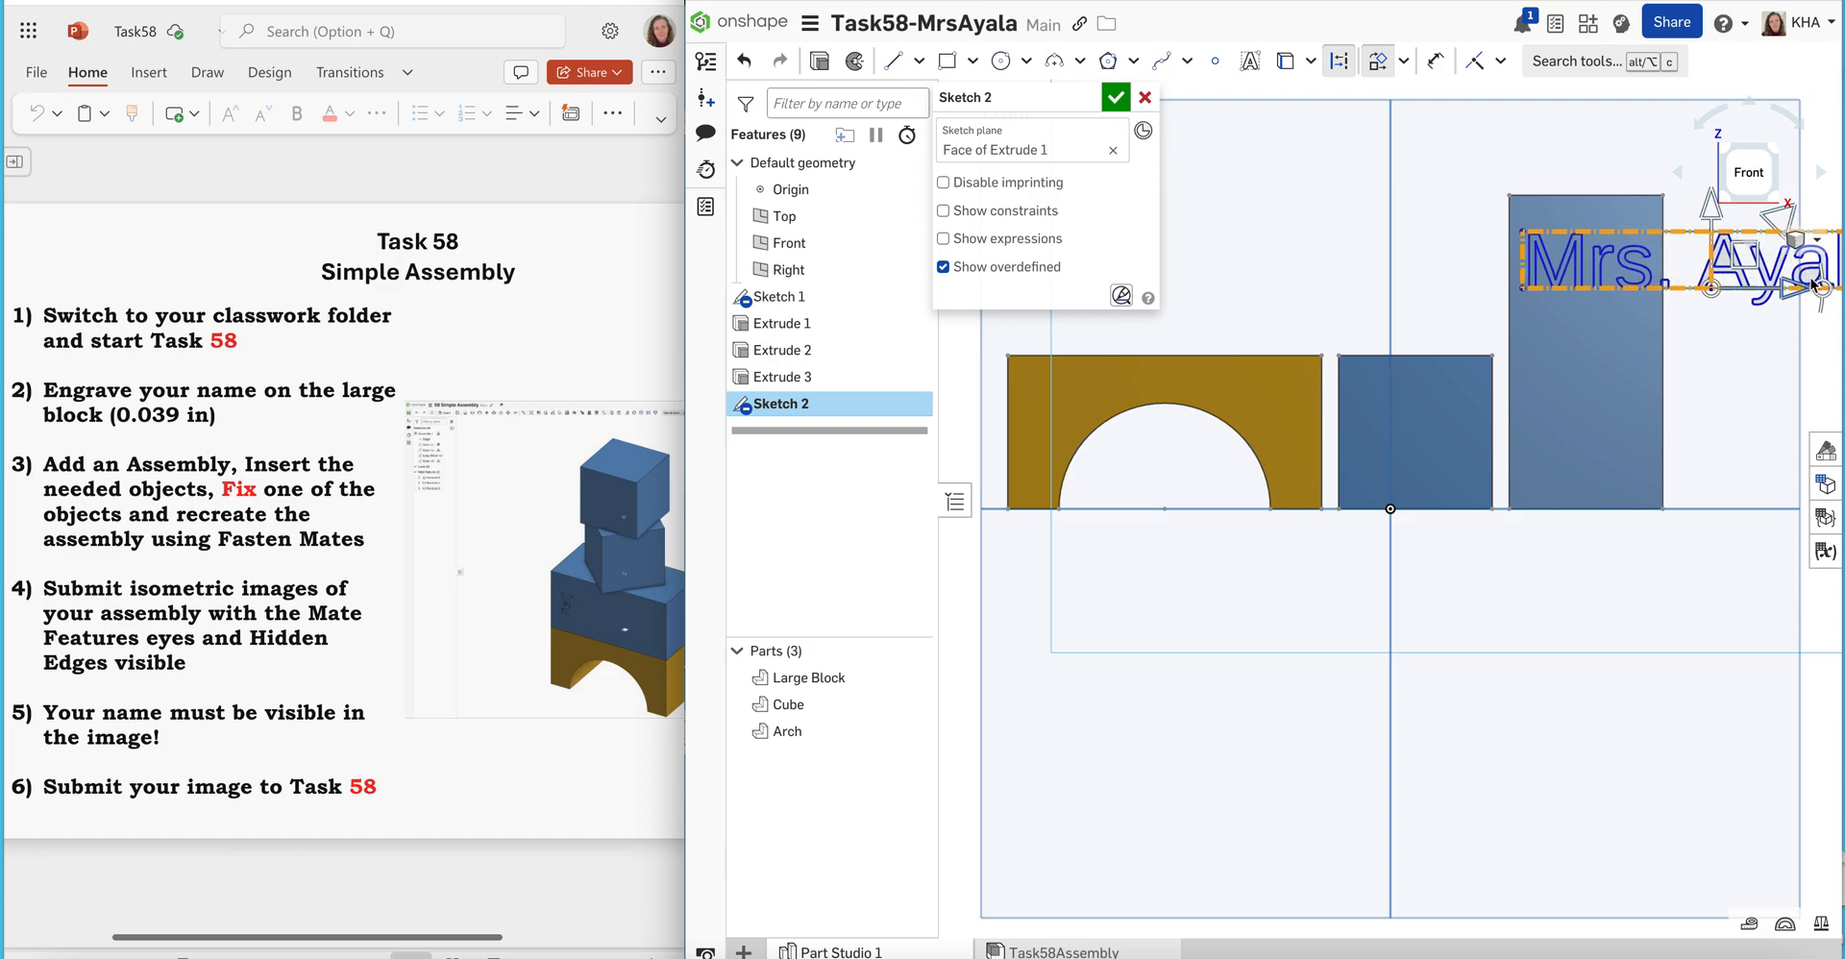
drag(1823, 295, 1712, 419)
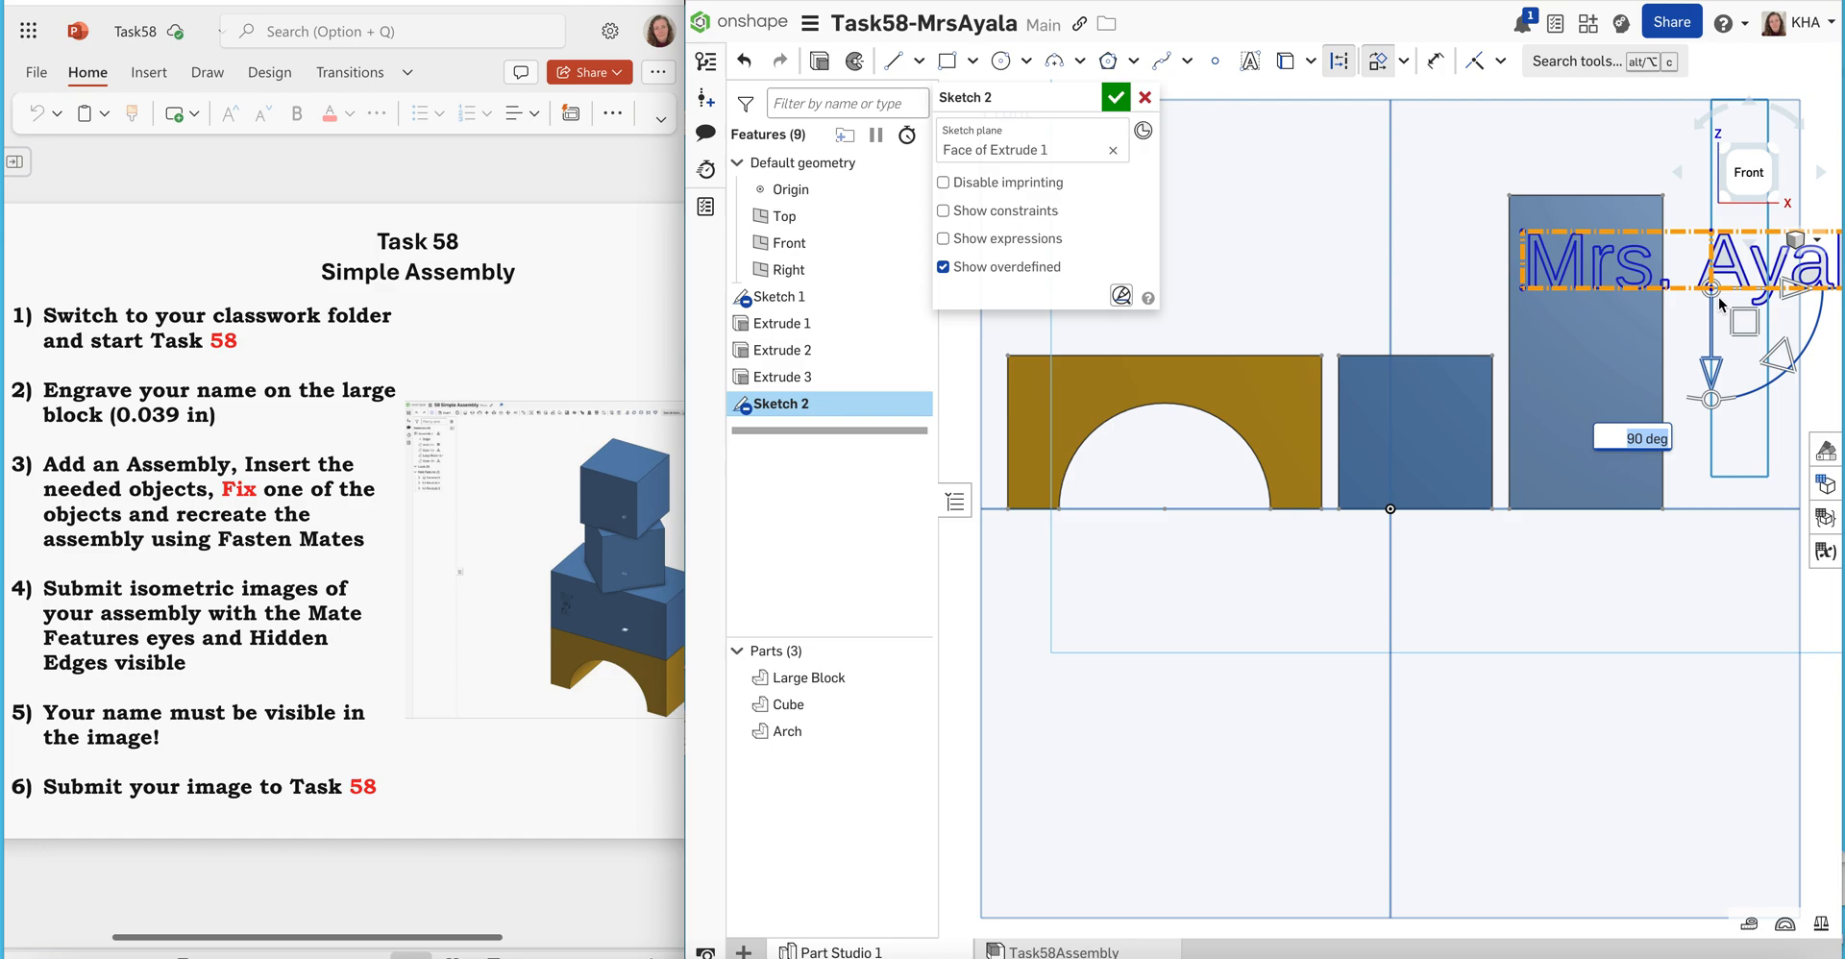
drag(1790, 290, 1573, 490)
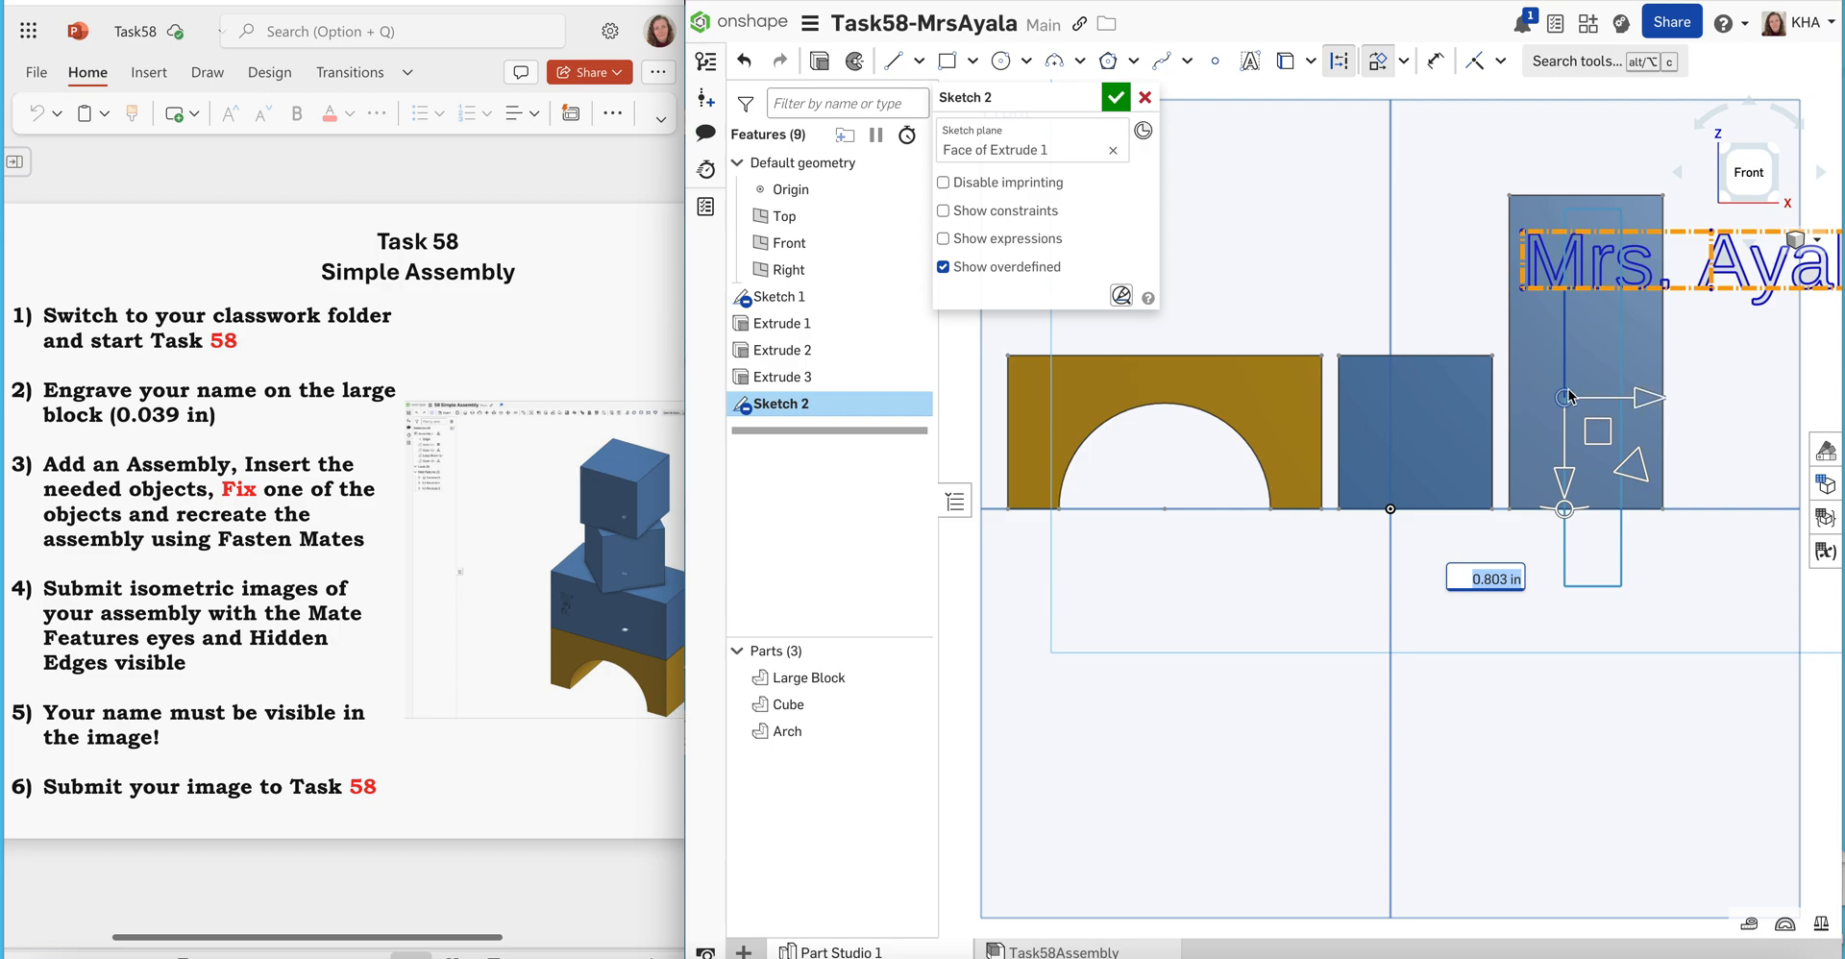
click(1456, 290)
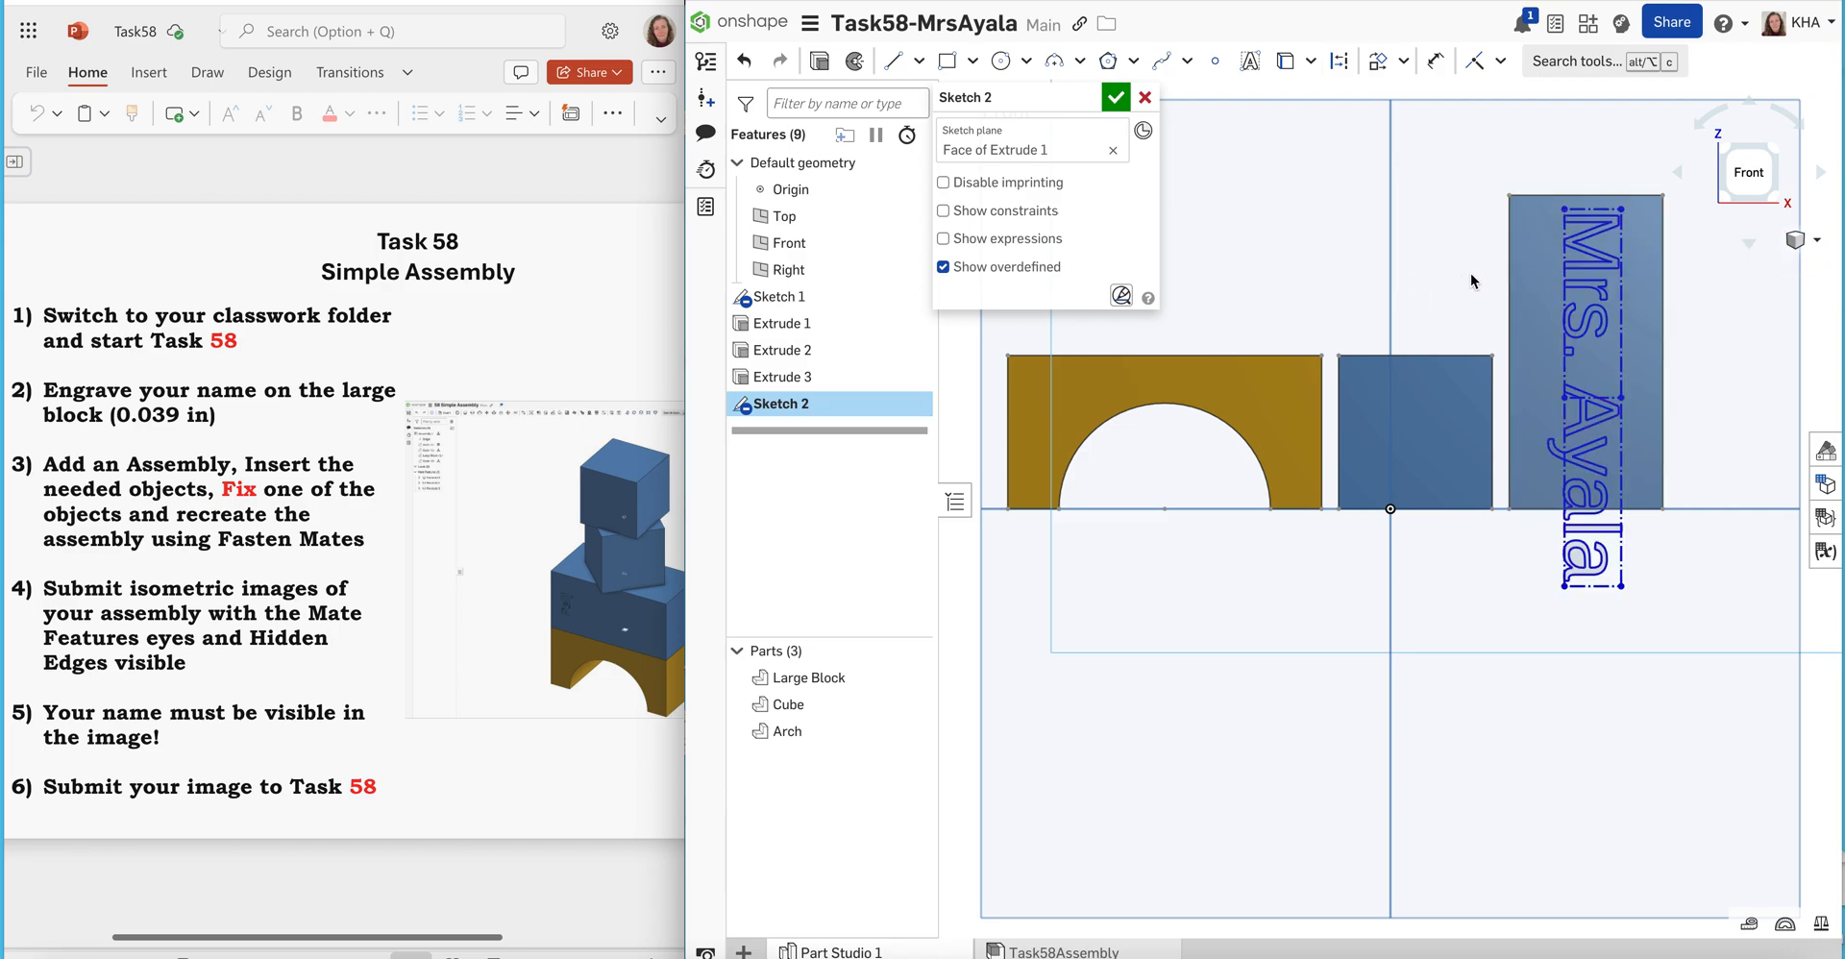
After checking the assembly, dimension the name text's distances from the Large Block's top edge and right edge in the Part Studio sketch
click(1067, 952)
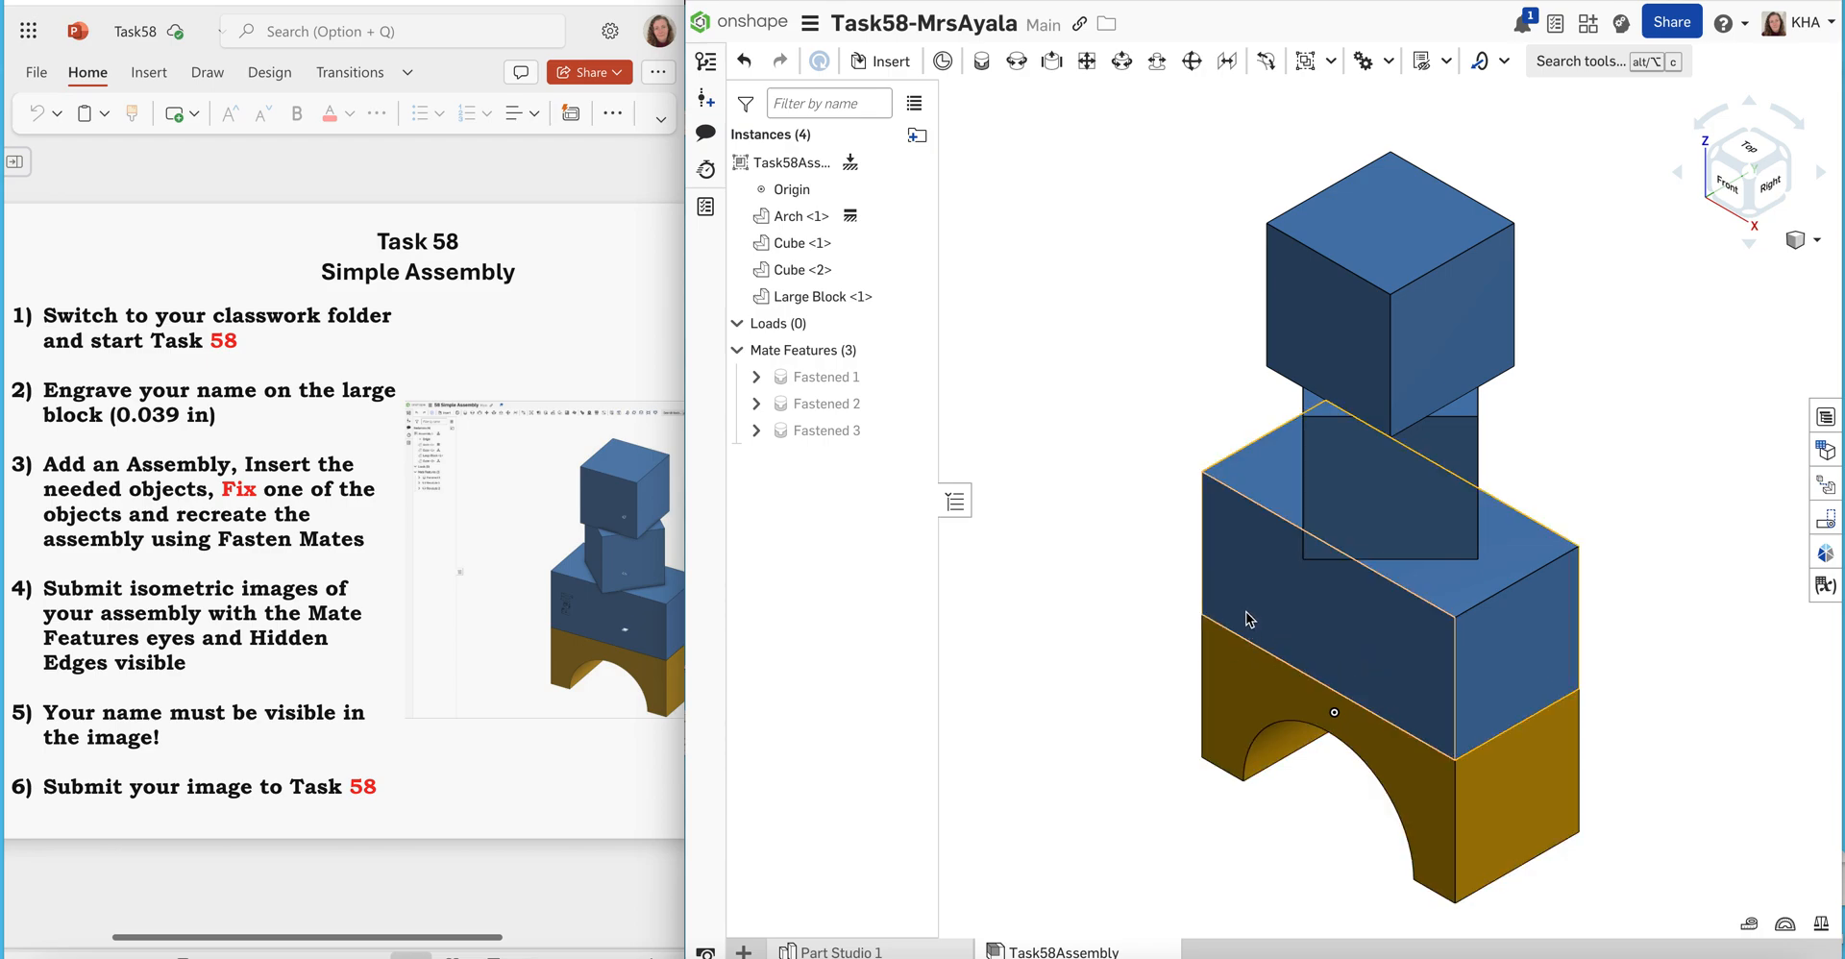
click(892, 951)
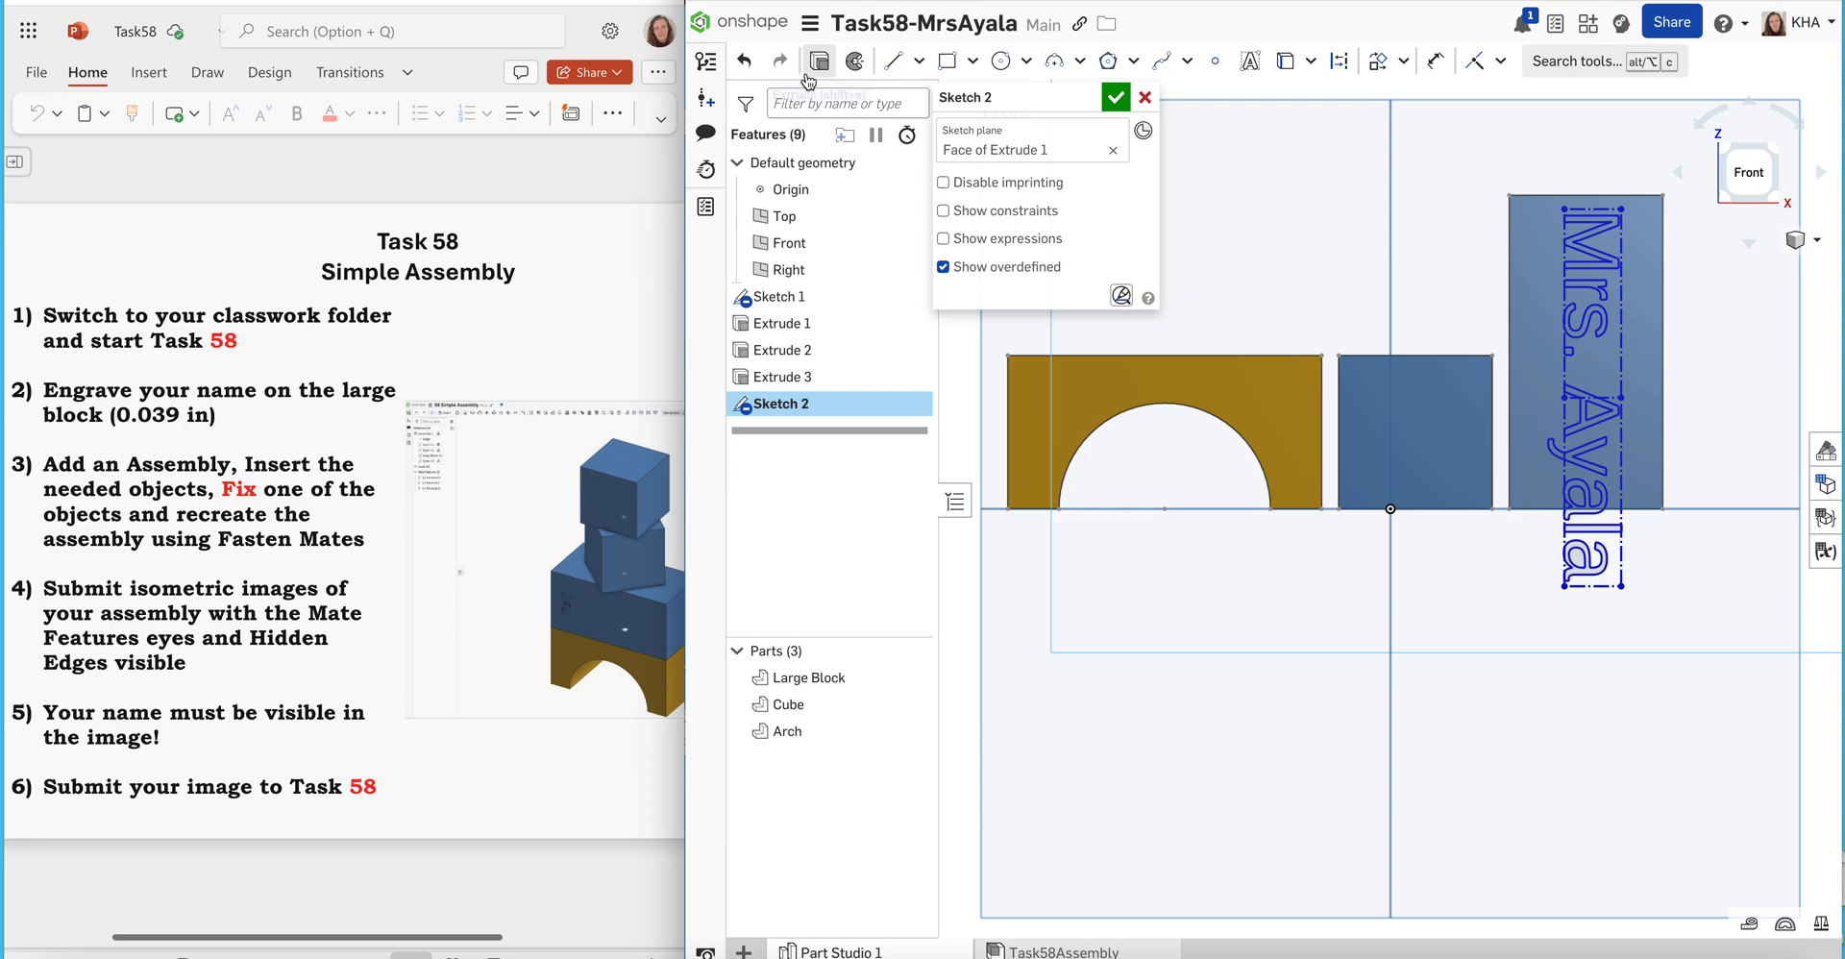
click(1435, 60)
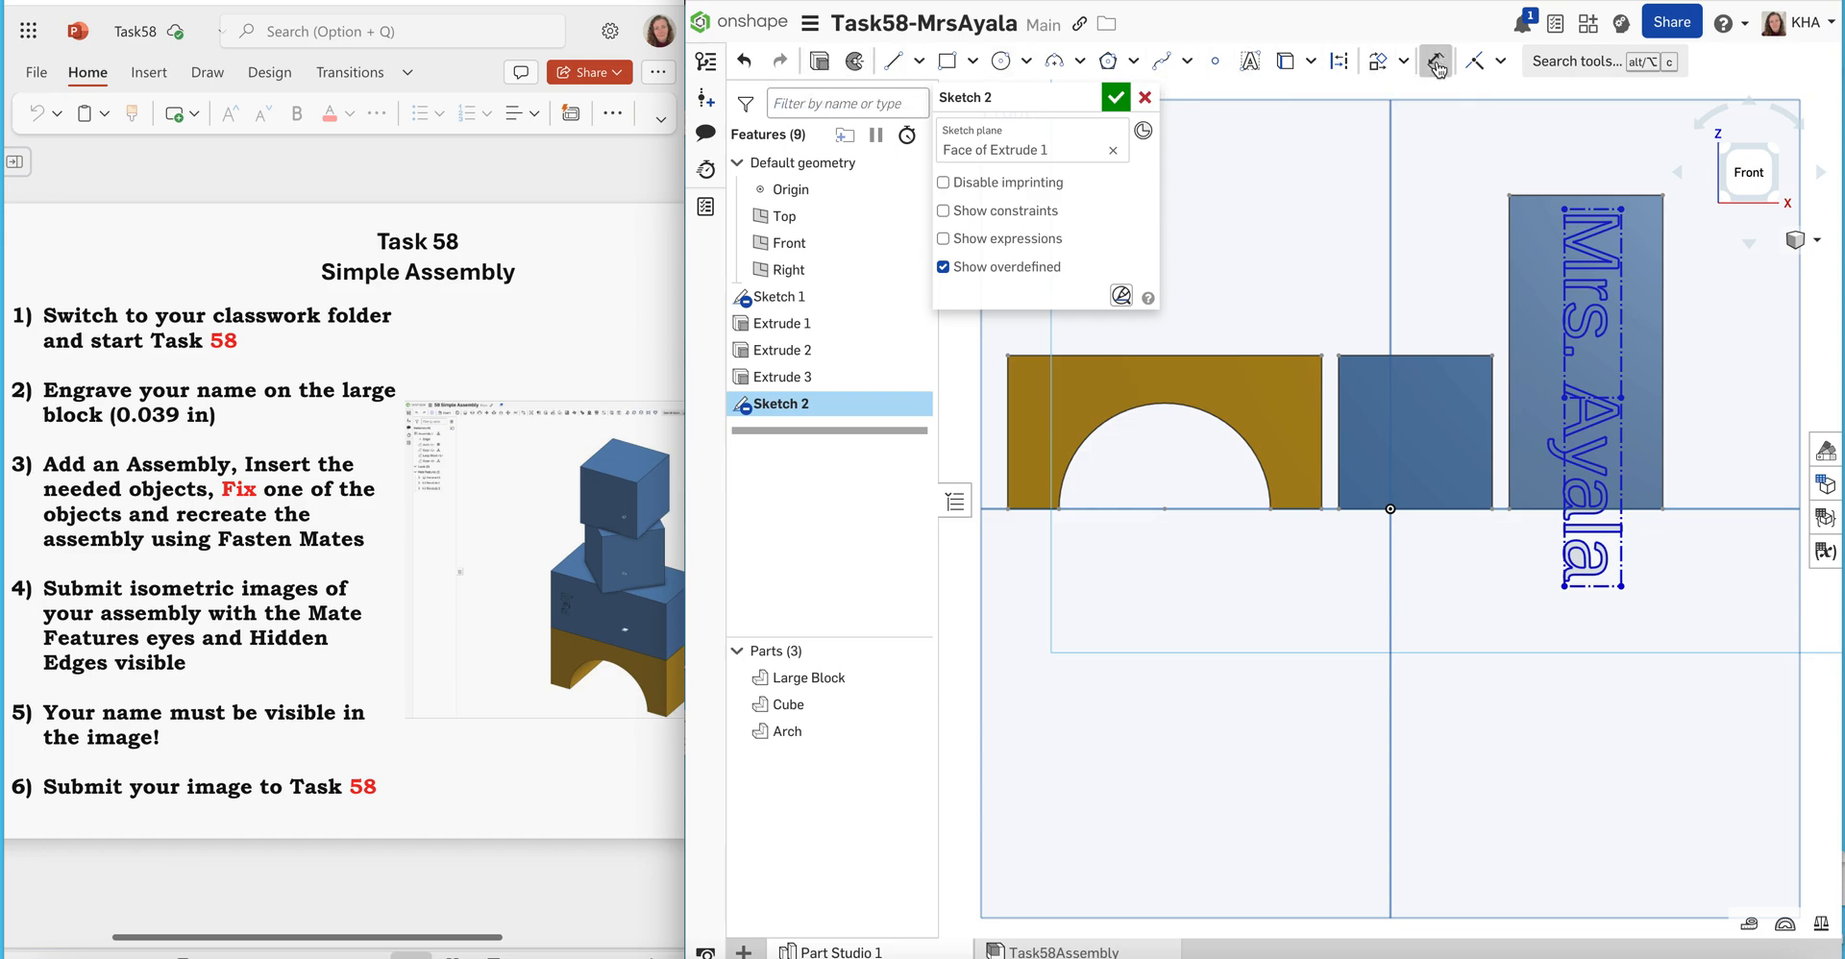
click(1604, 194)
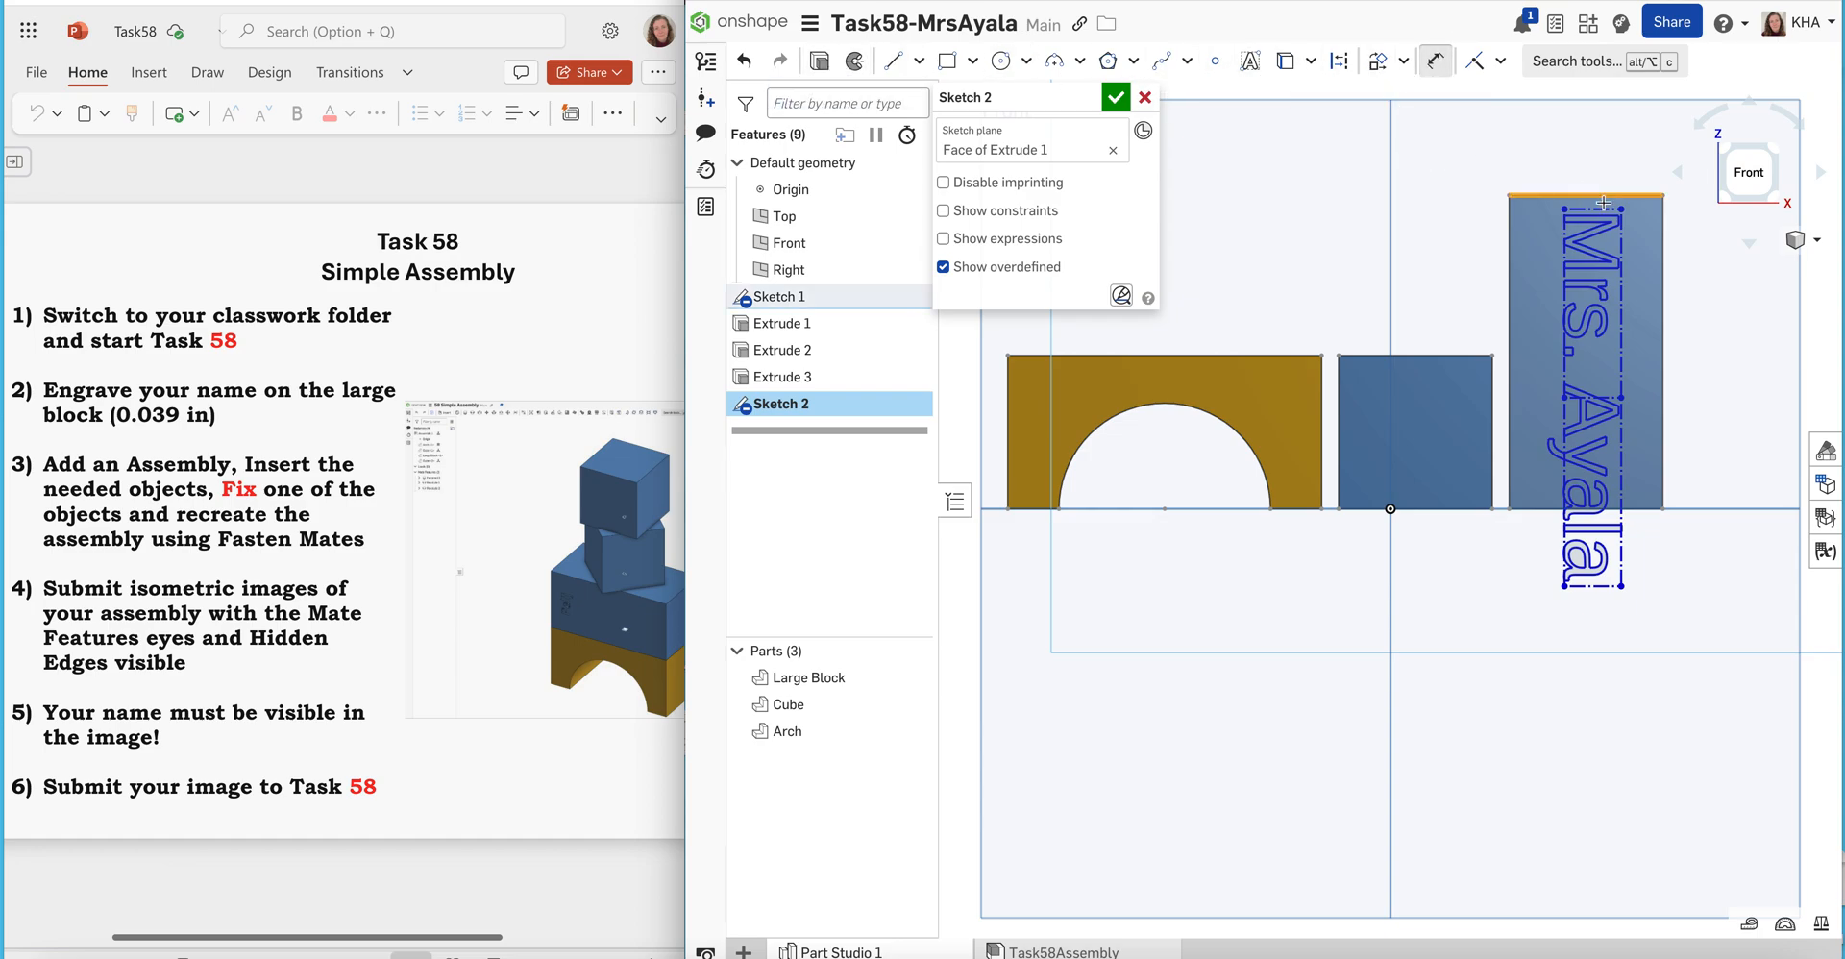
click(1593, 209)
click(1470, 216)
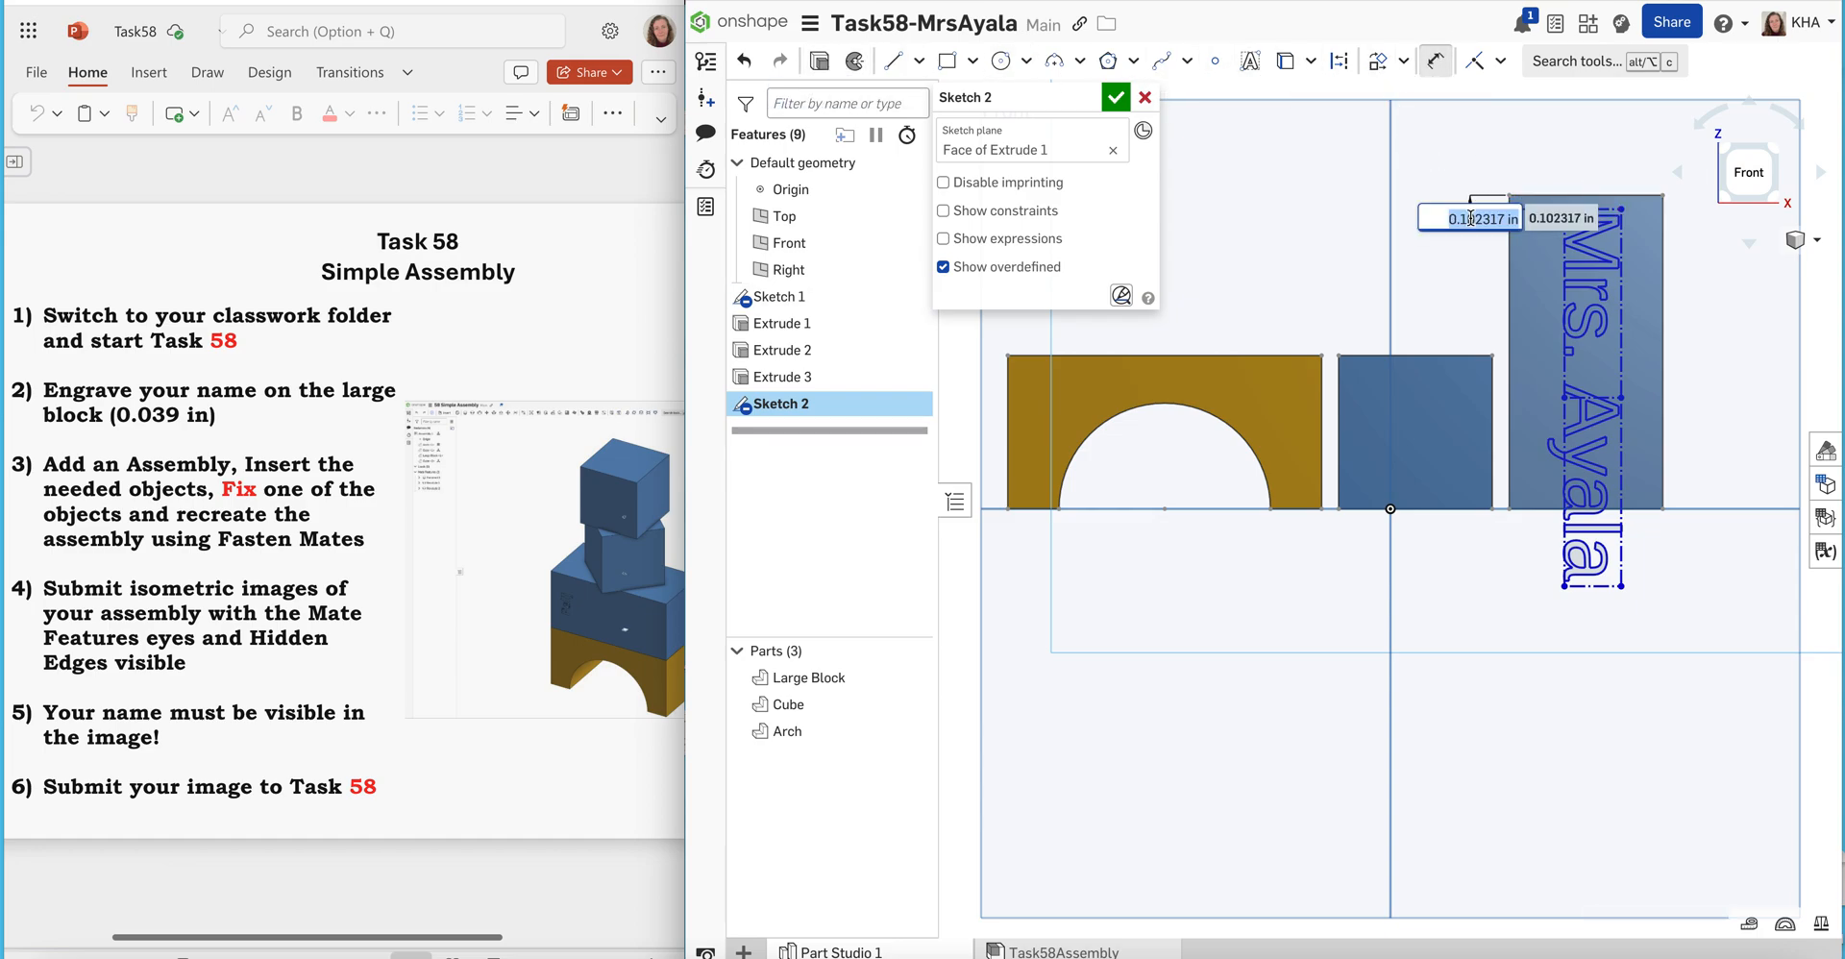
key(Return)
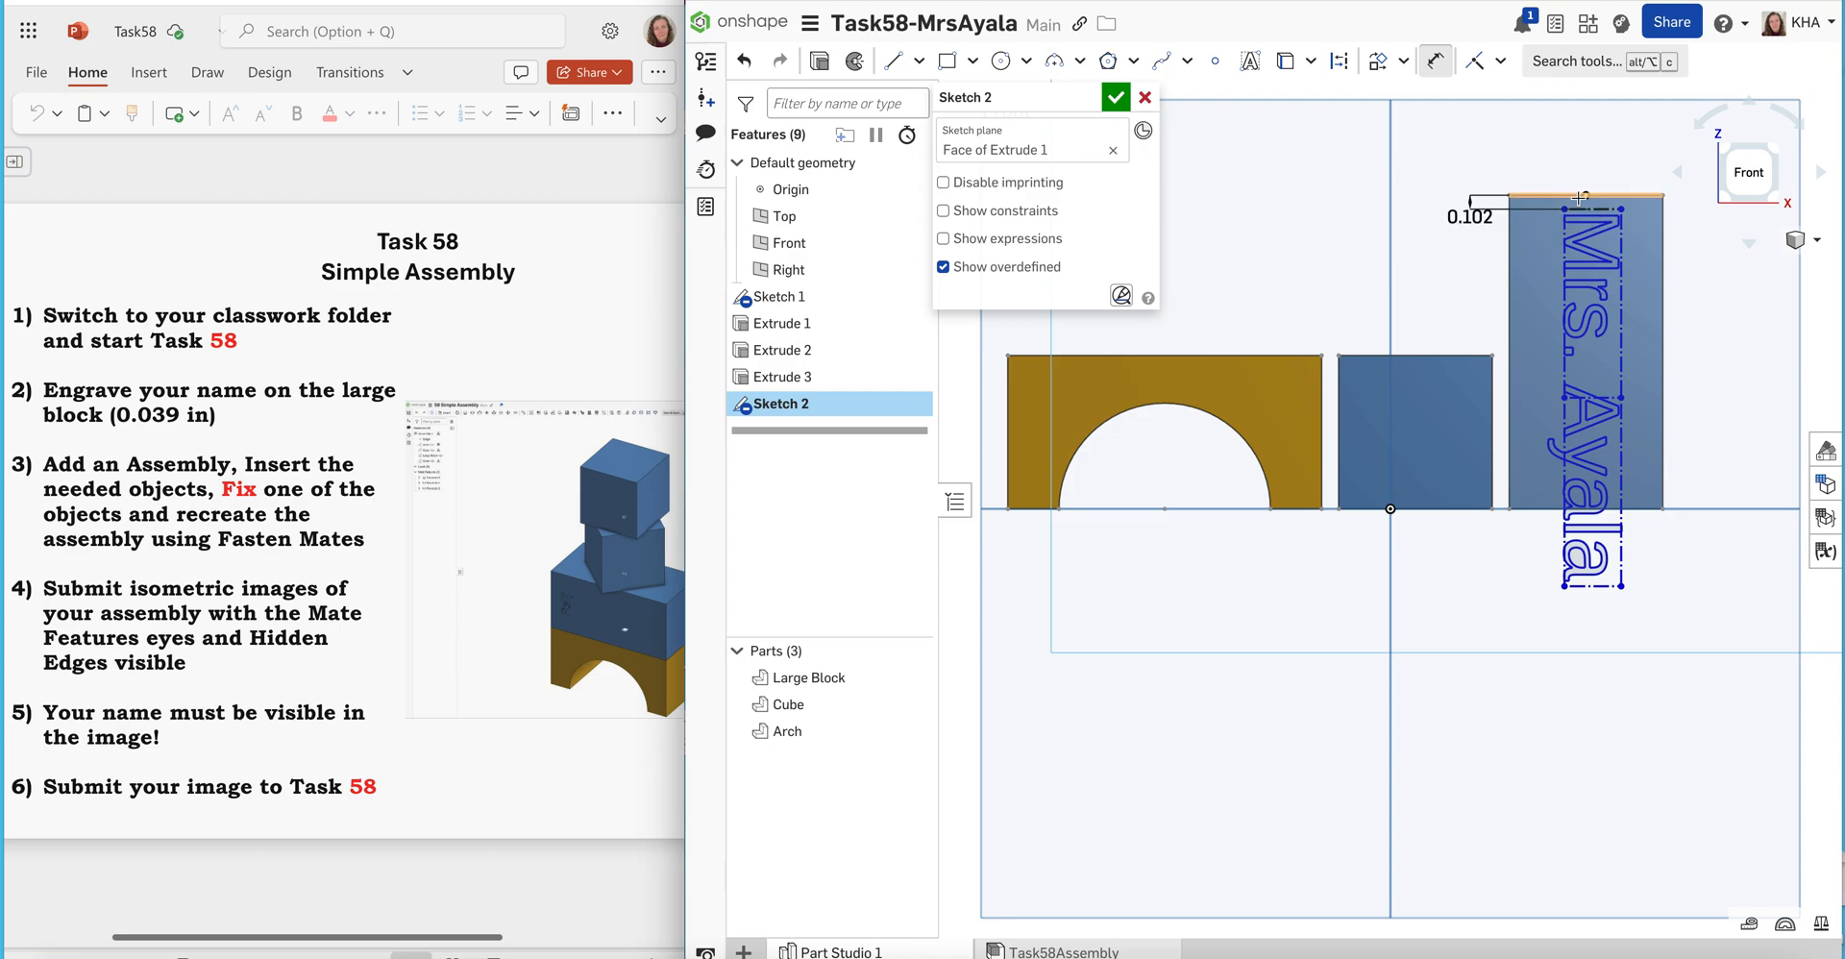
click(1622, 252)
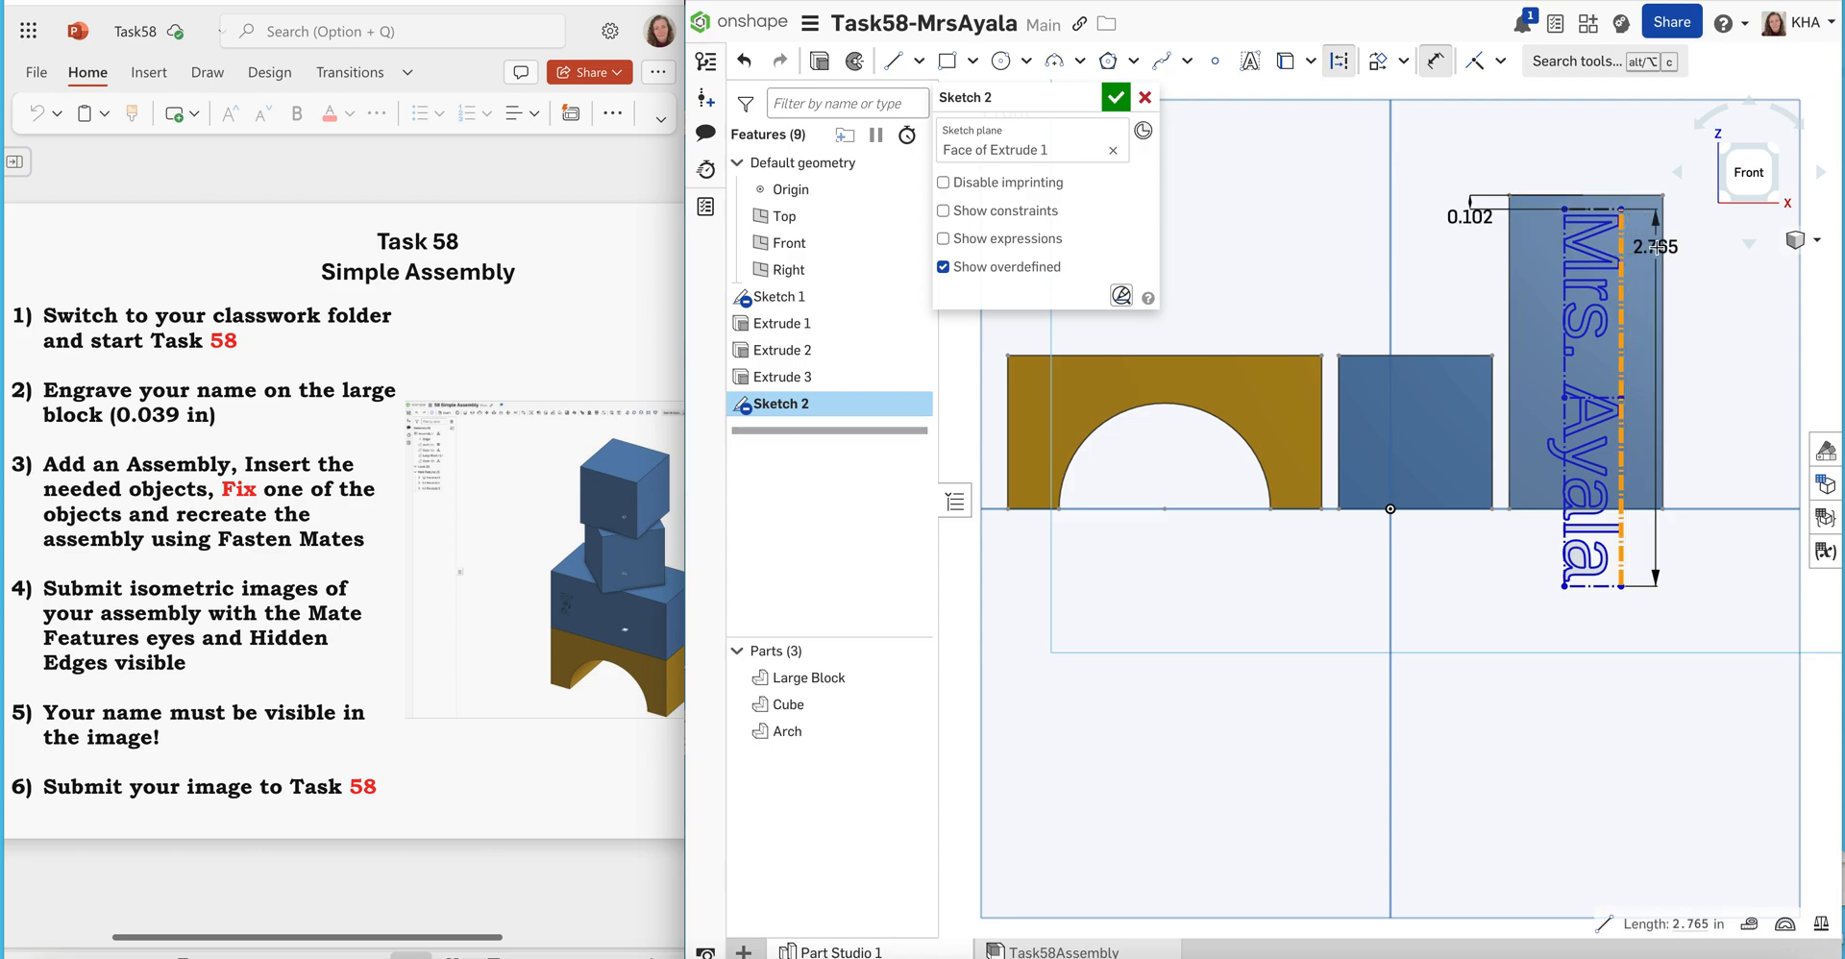
click(1663, 251)
click(1640, 172)
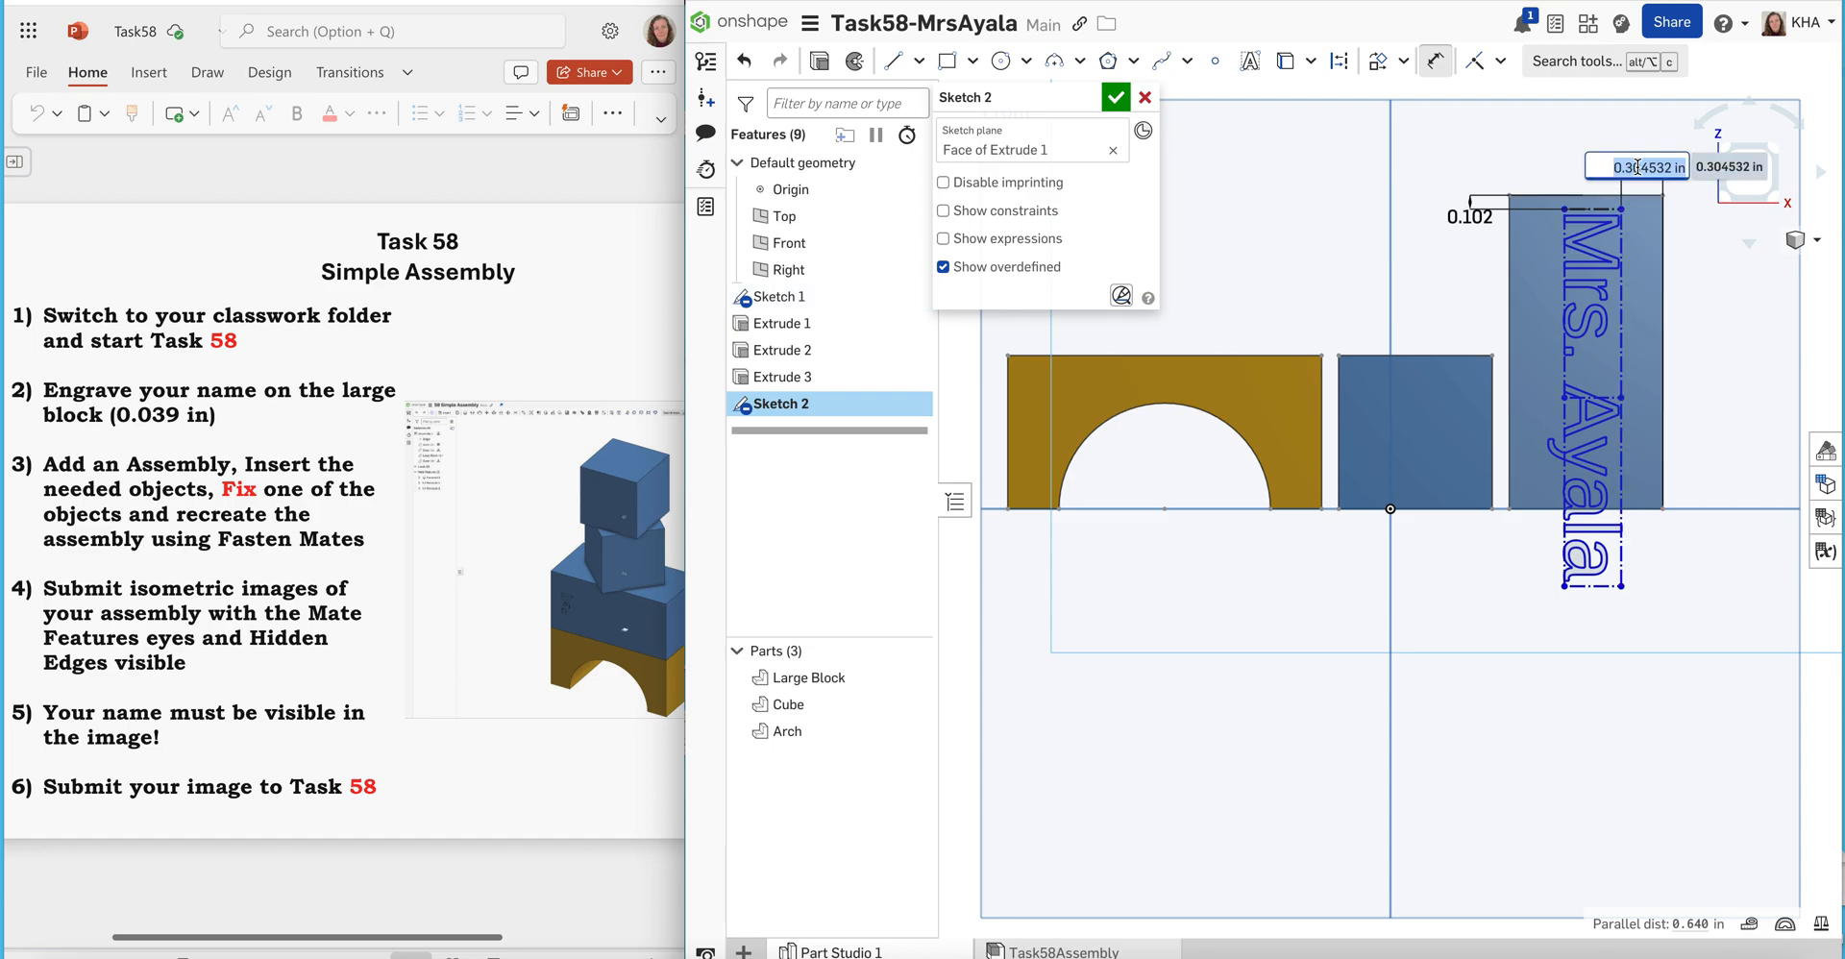
key(Return)
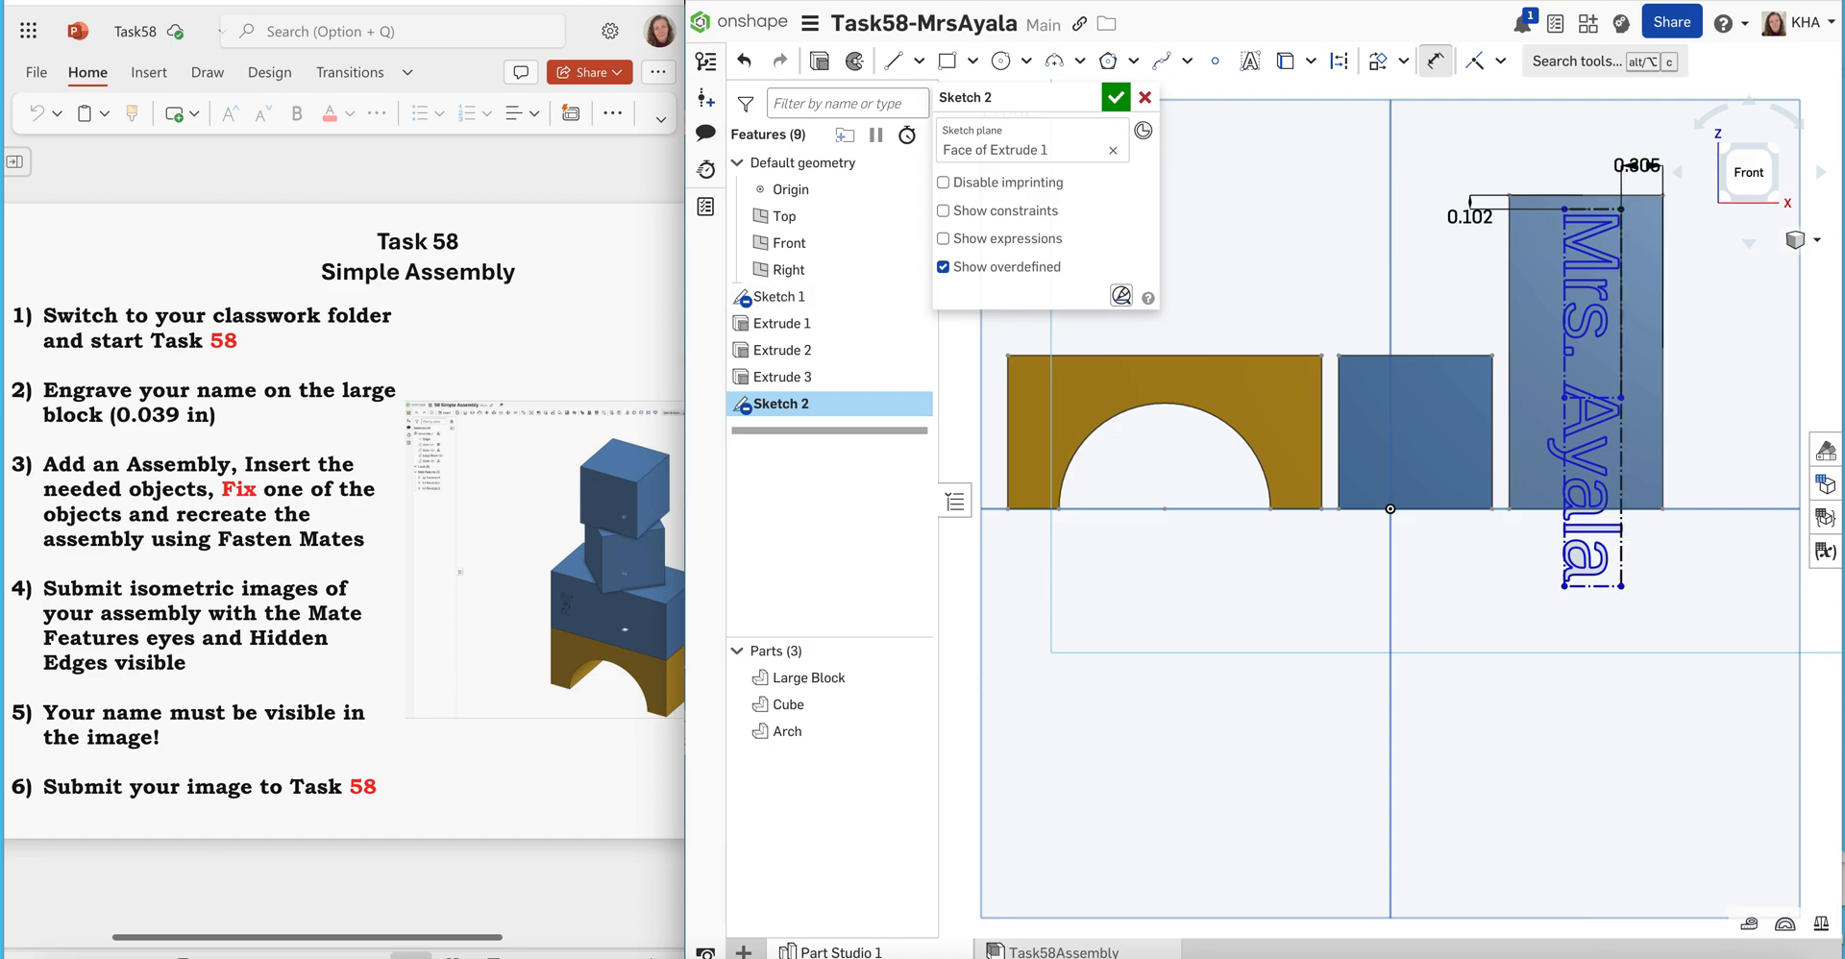
Dimension the name text's length between its two end edges as 1.5 in and accept the sketch
click(1596, 208)
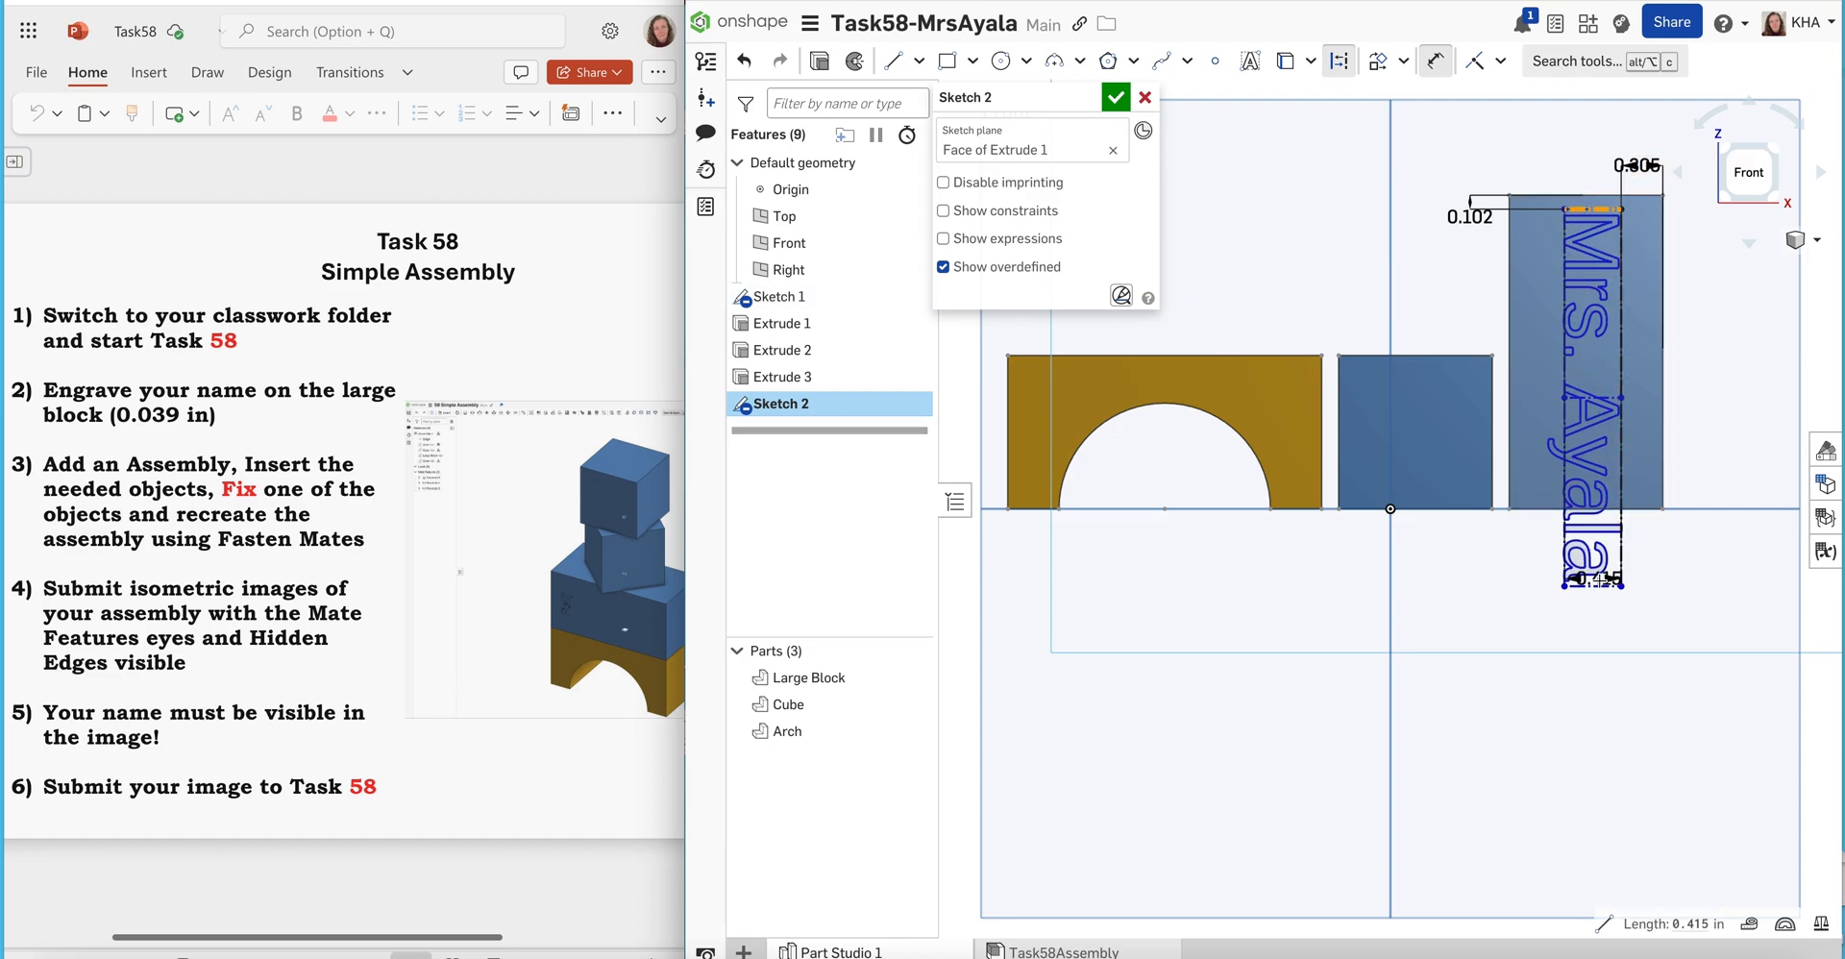
click(1595, 583)
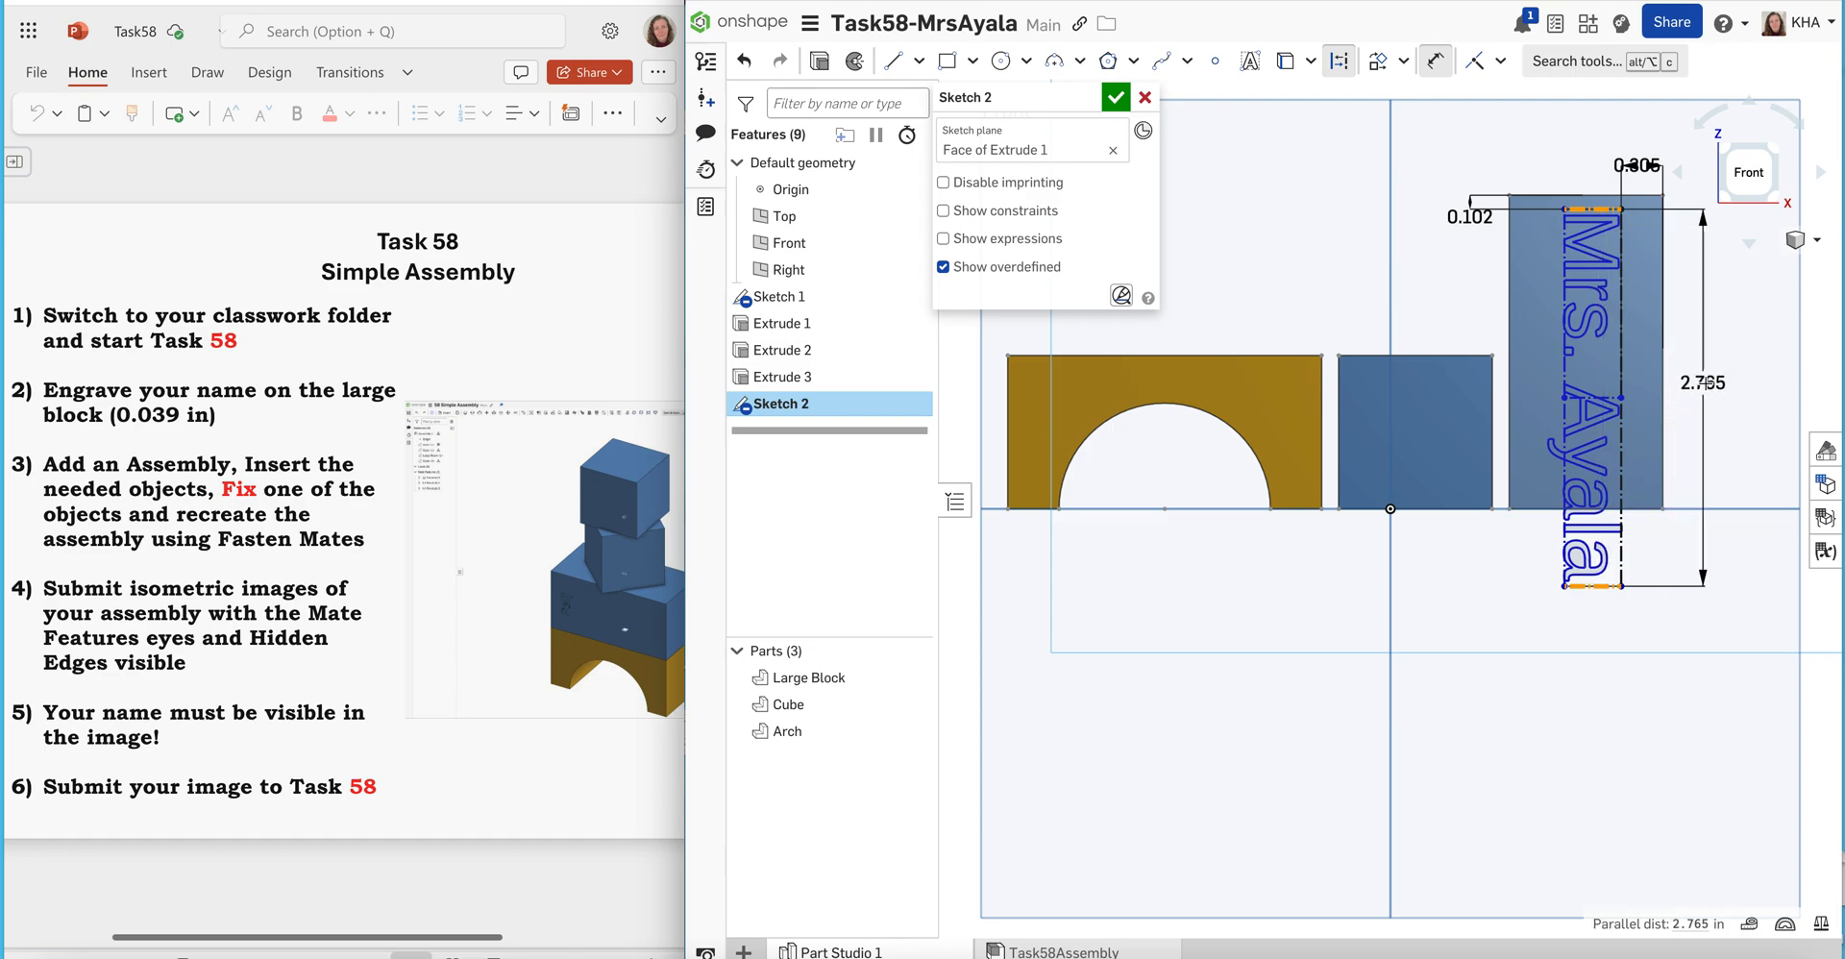
click(1714, 386)
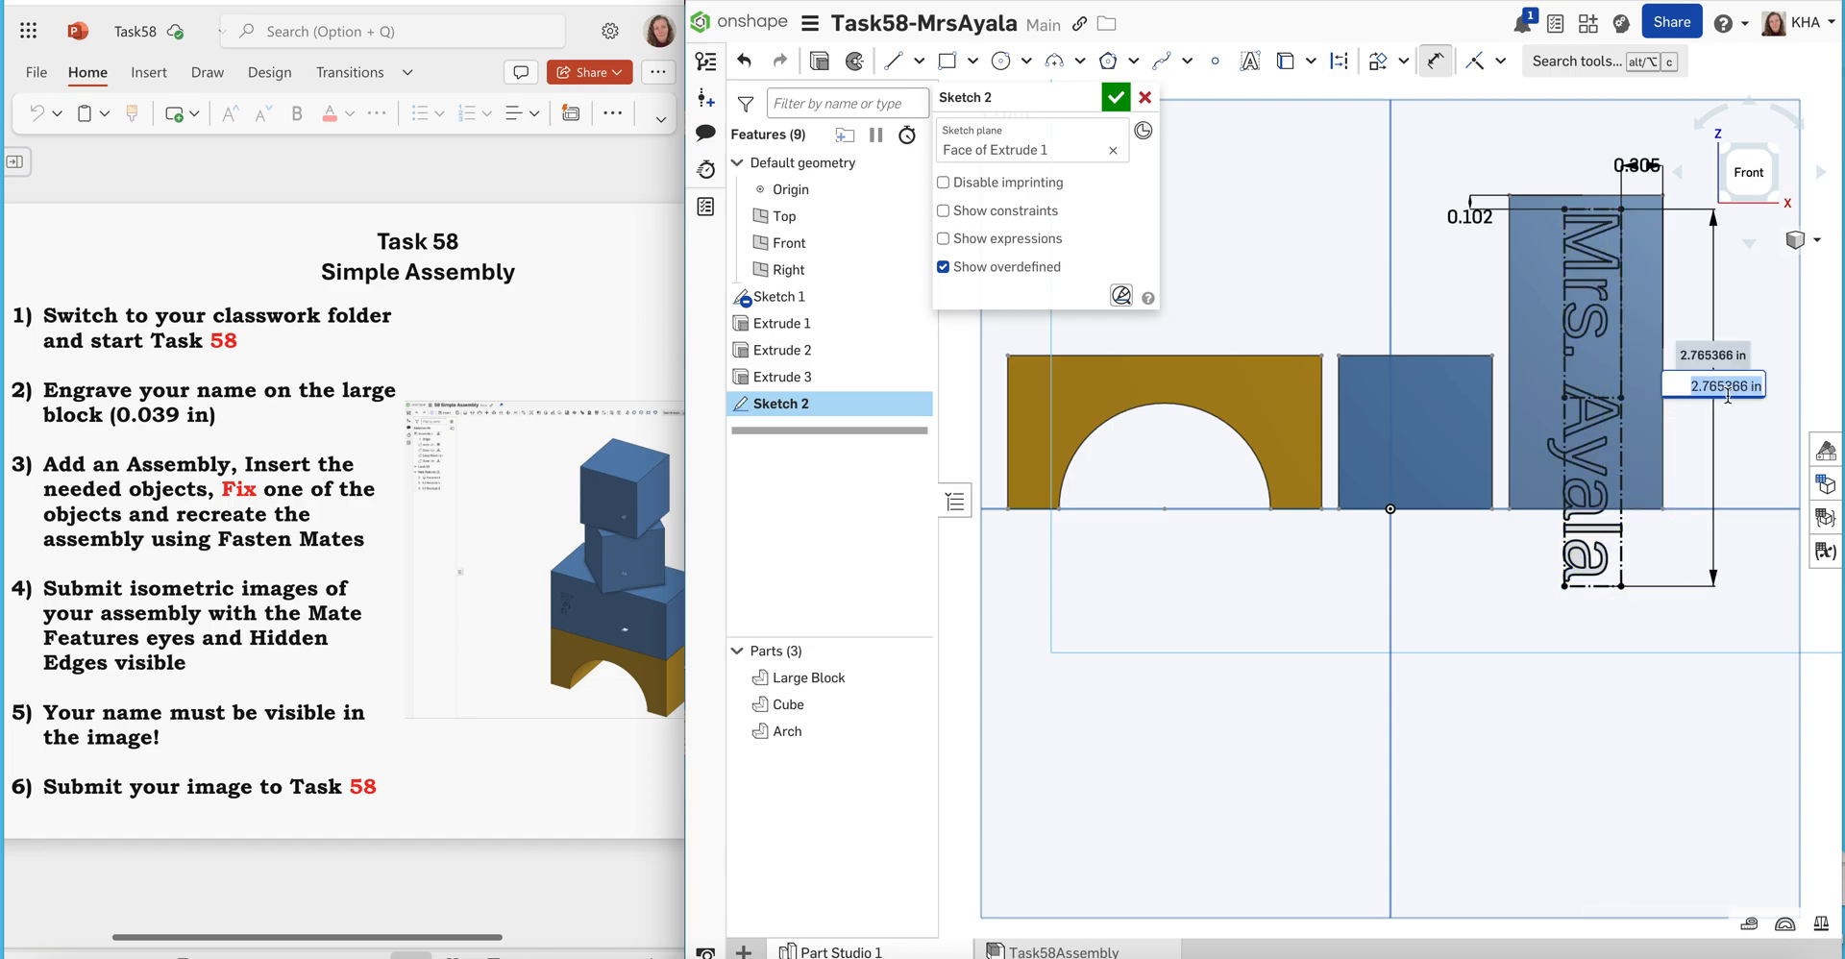
text(1.5)
key(Return)
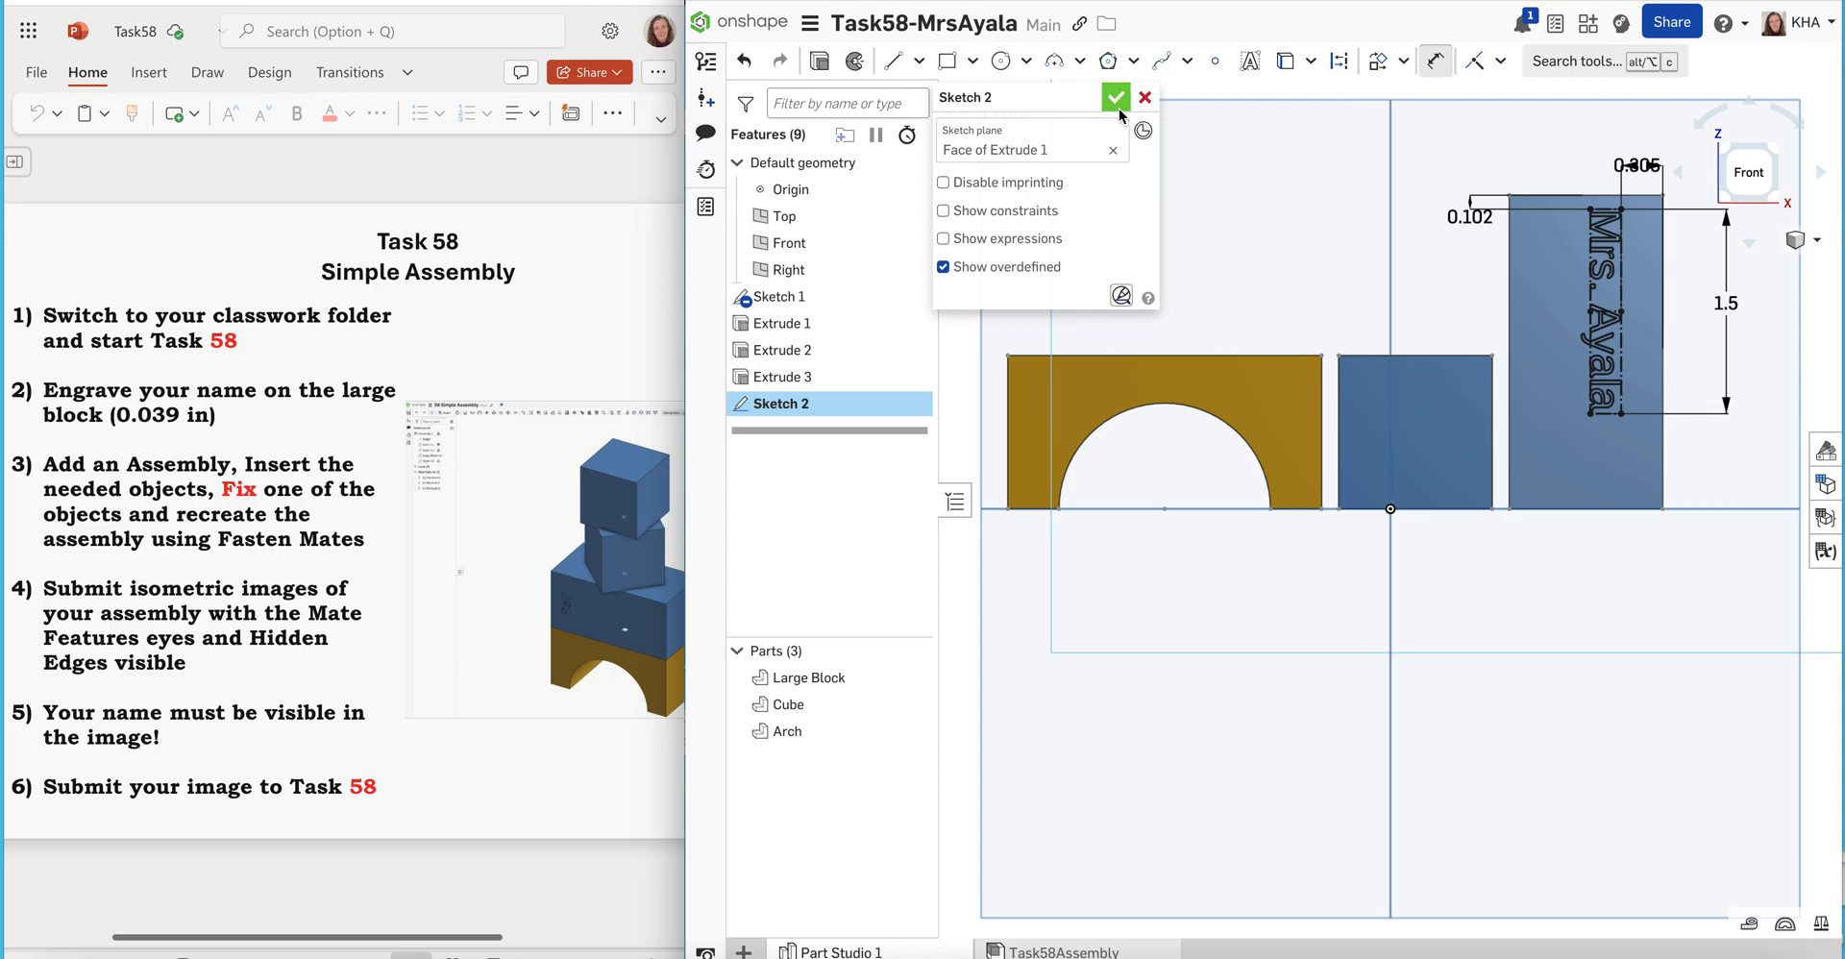
click(1115, 99)
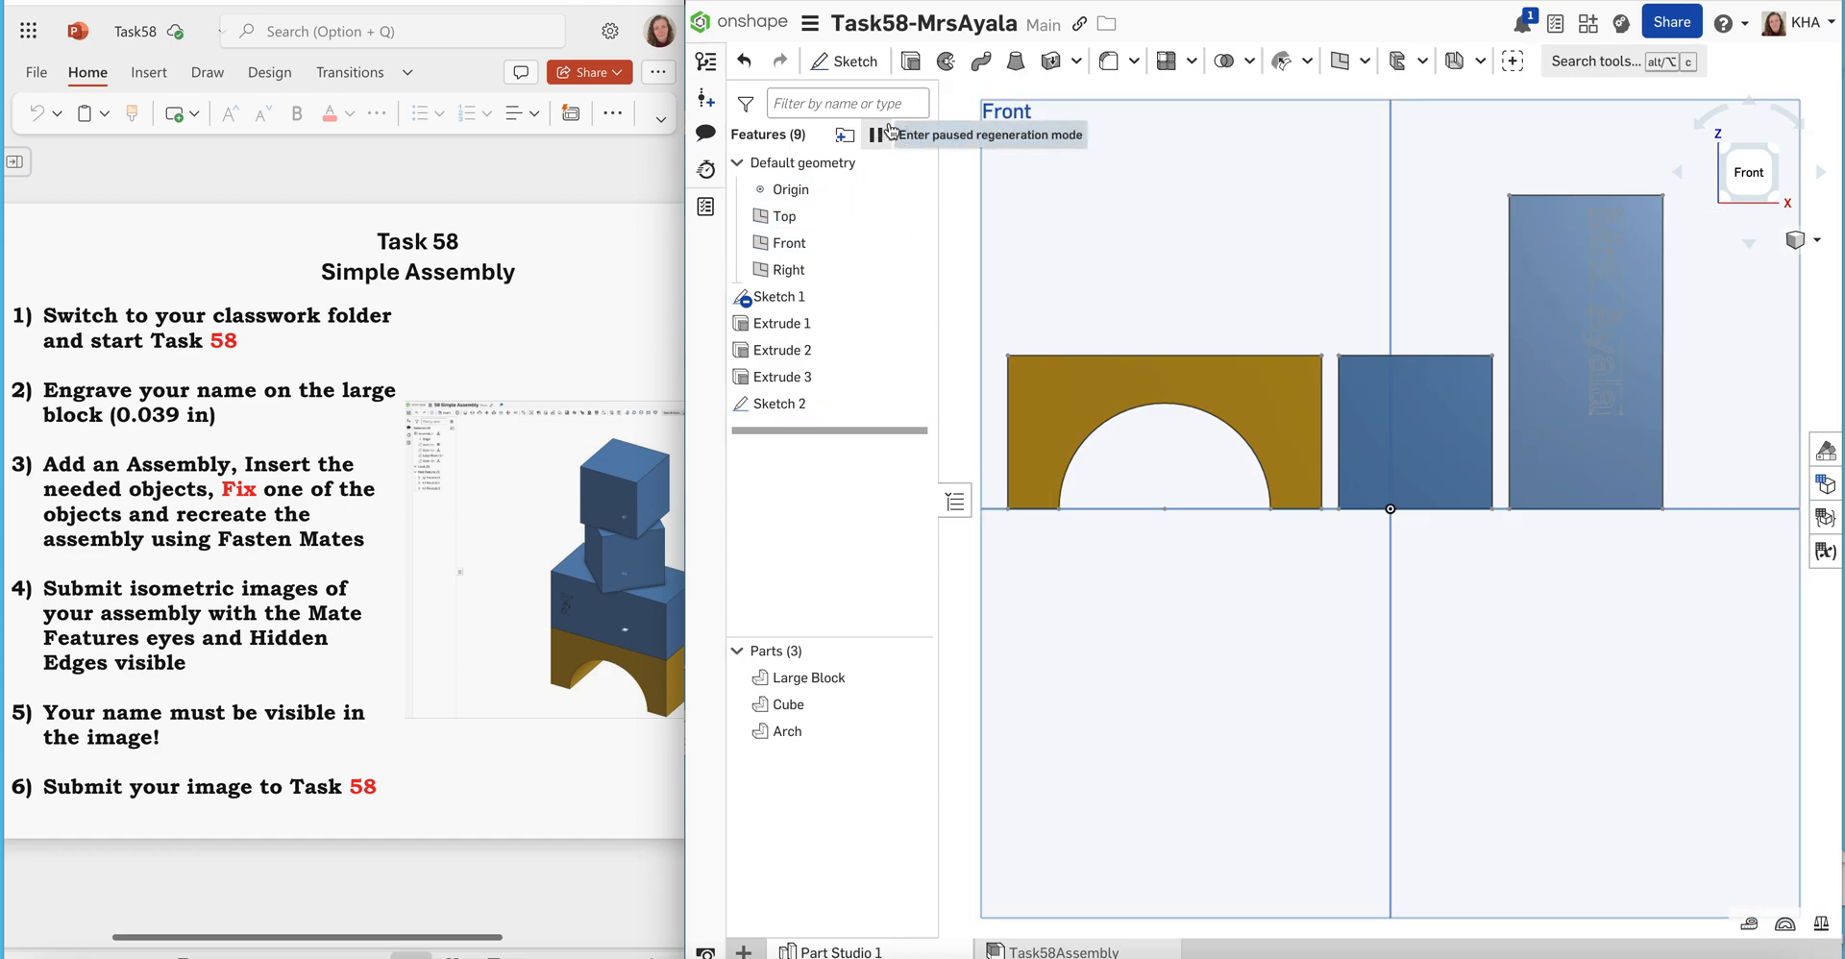
Extrude the name sketch outward from the Large Block's front face by a blind 0.1 in, adding it to the Large Block
click(911, 64)
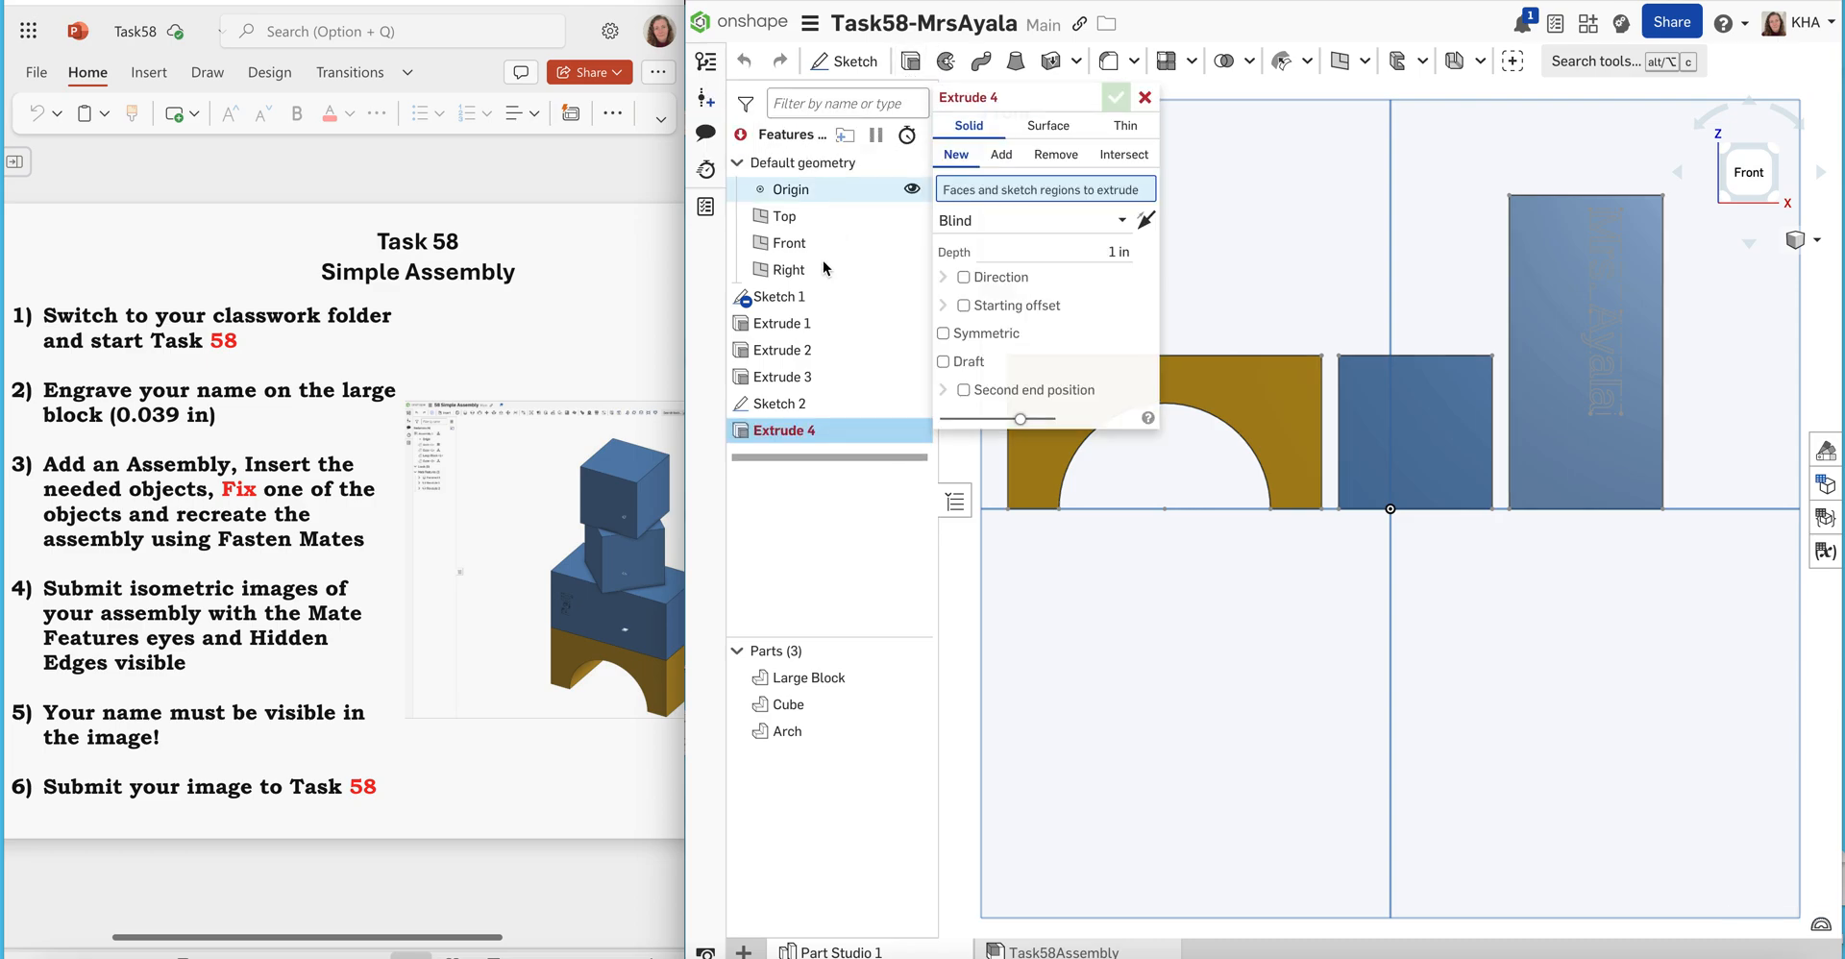
click(790, 404)
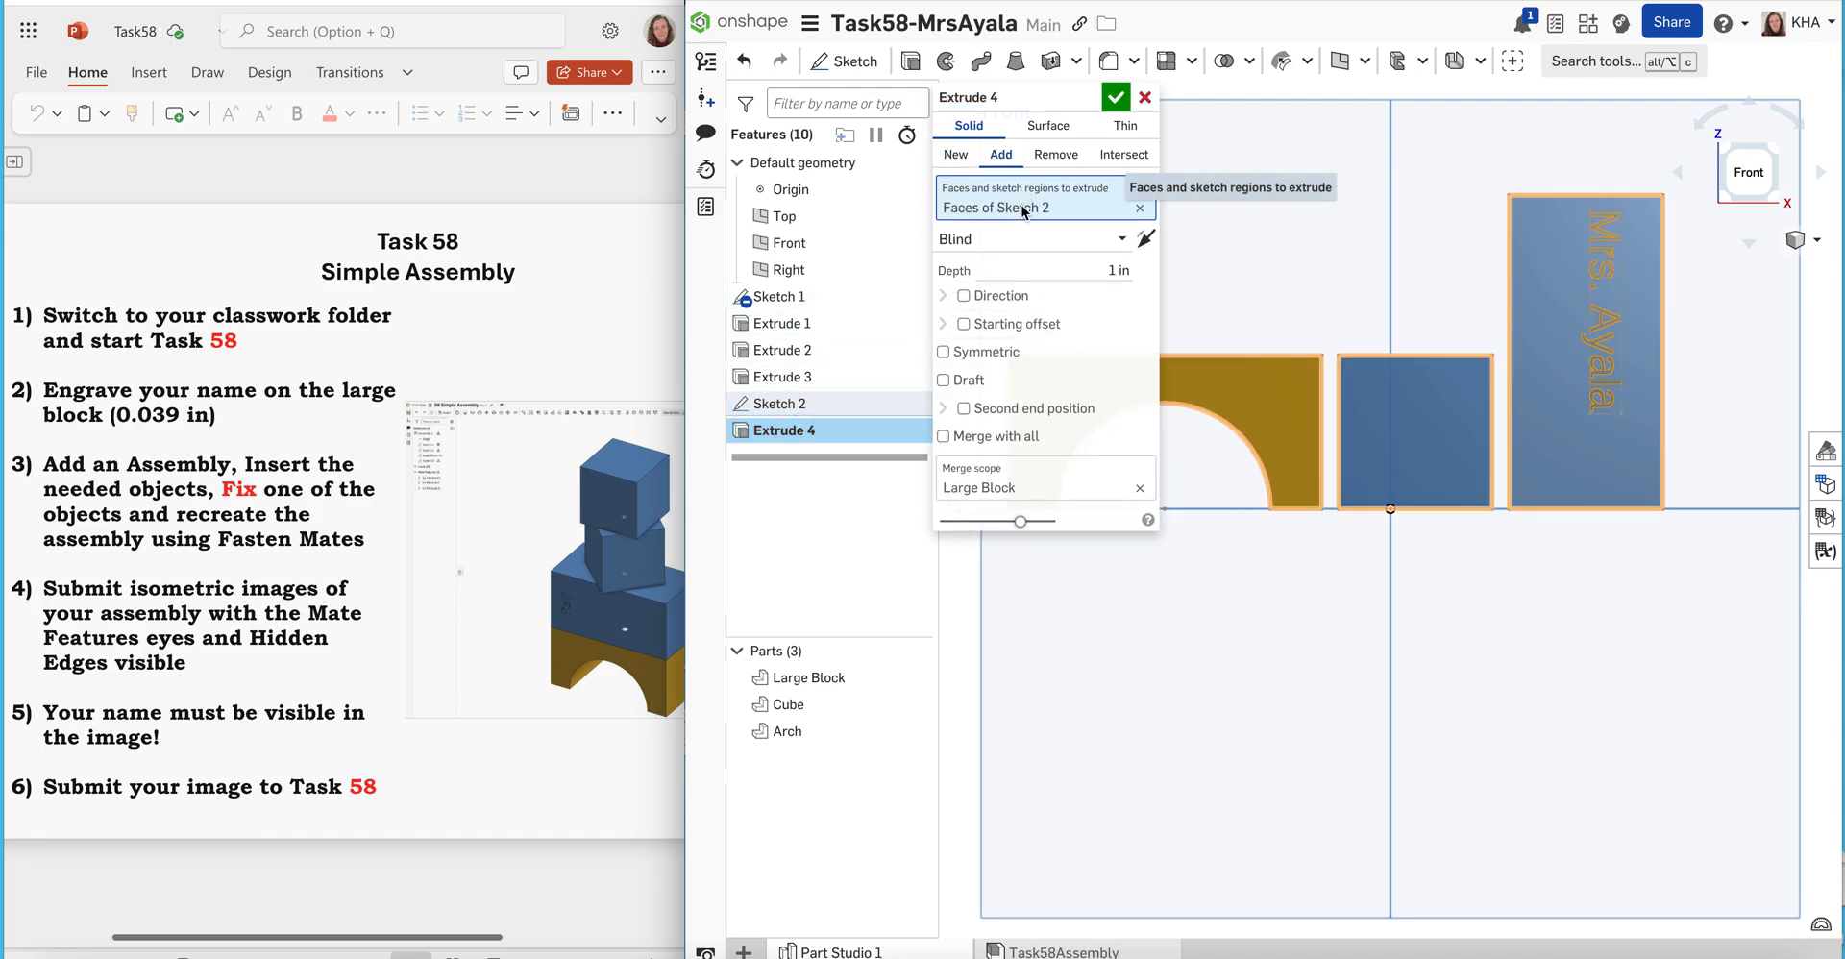
click(1145, 242)
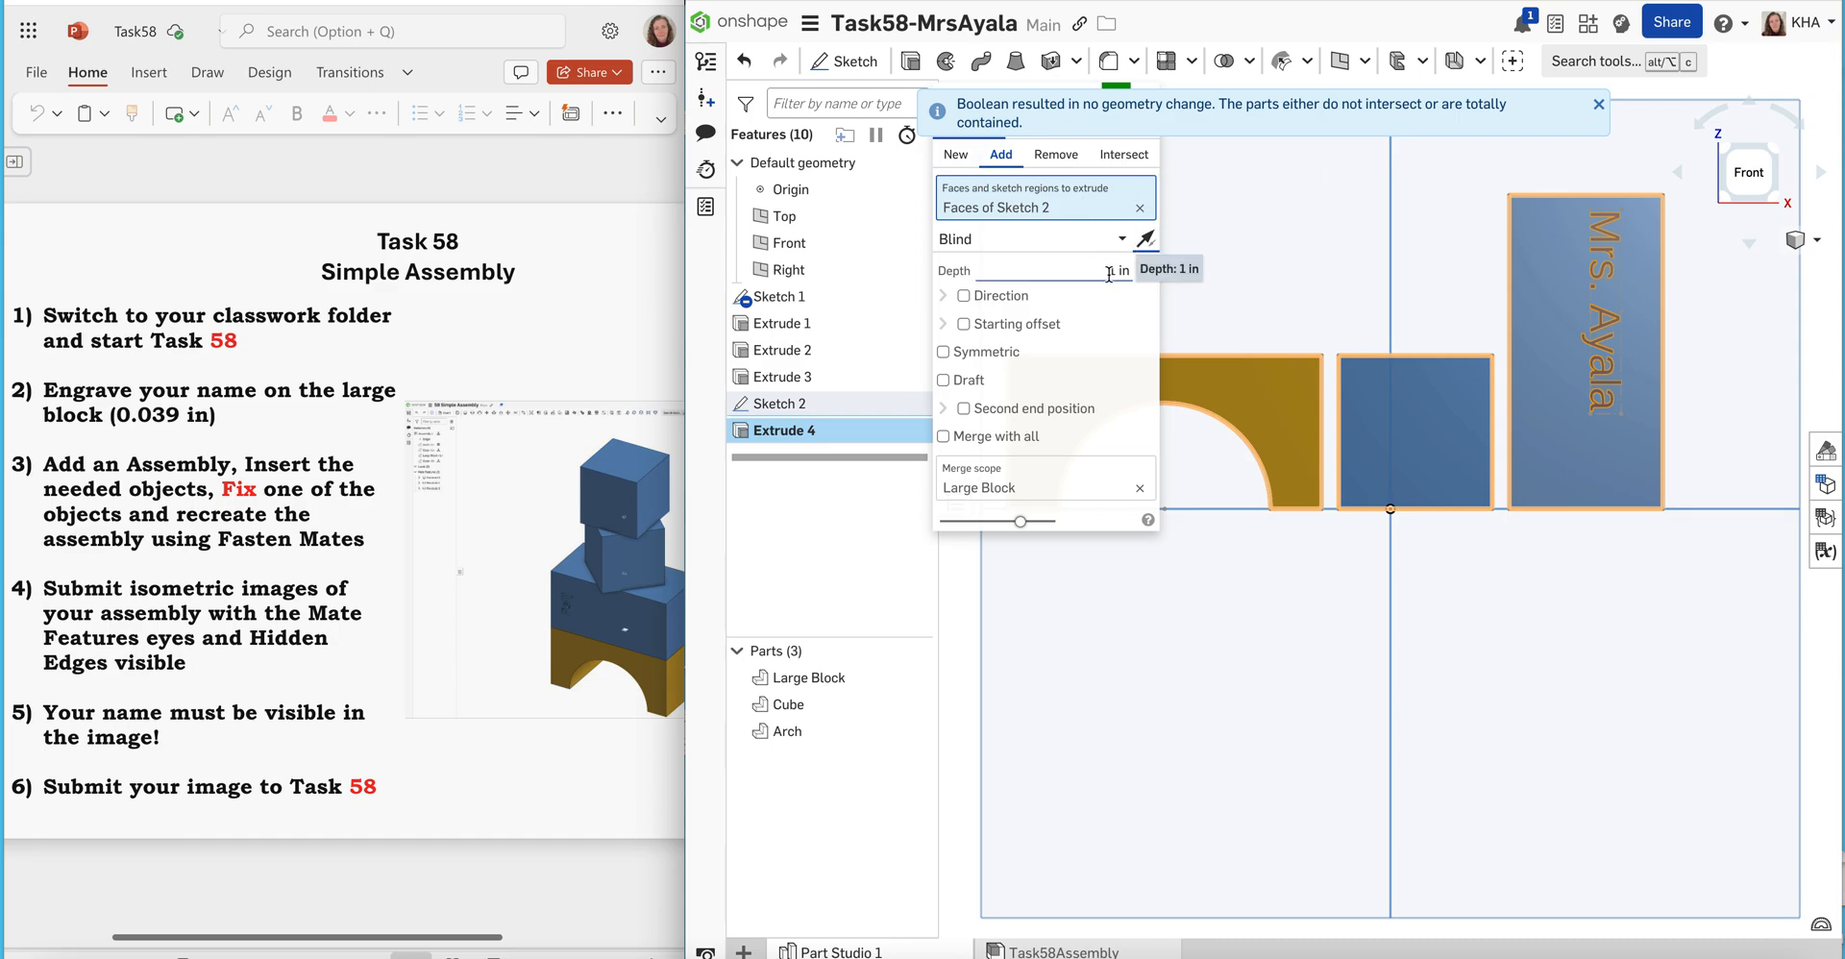
click(1111, 270)
key(BackSpace)
click(1146, 242)
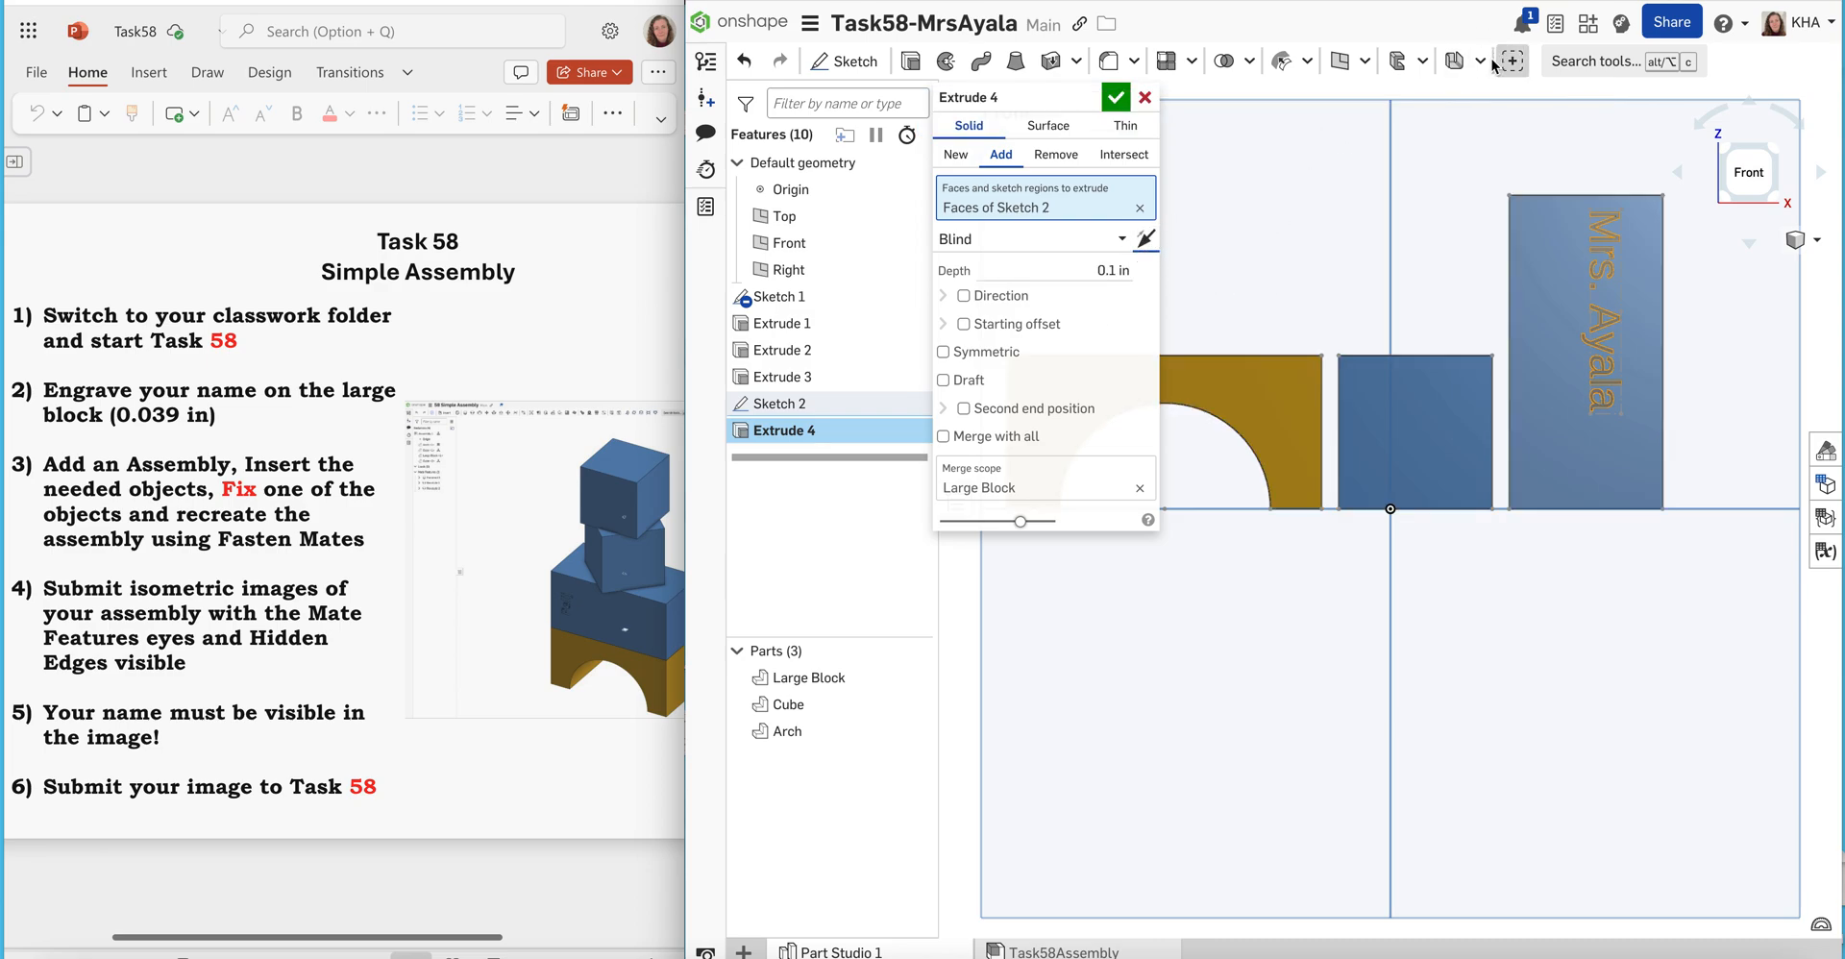
click(1114, 100)
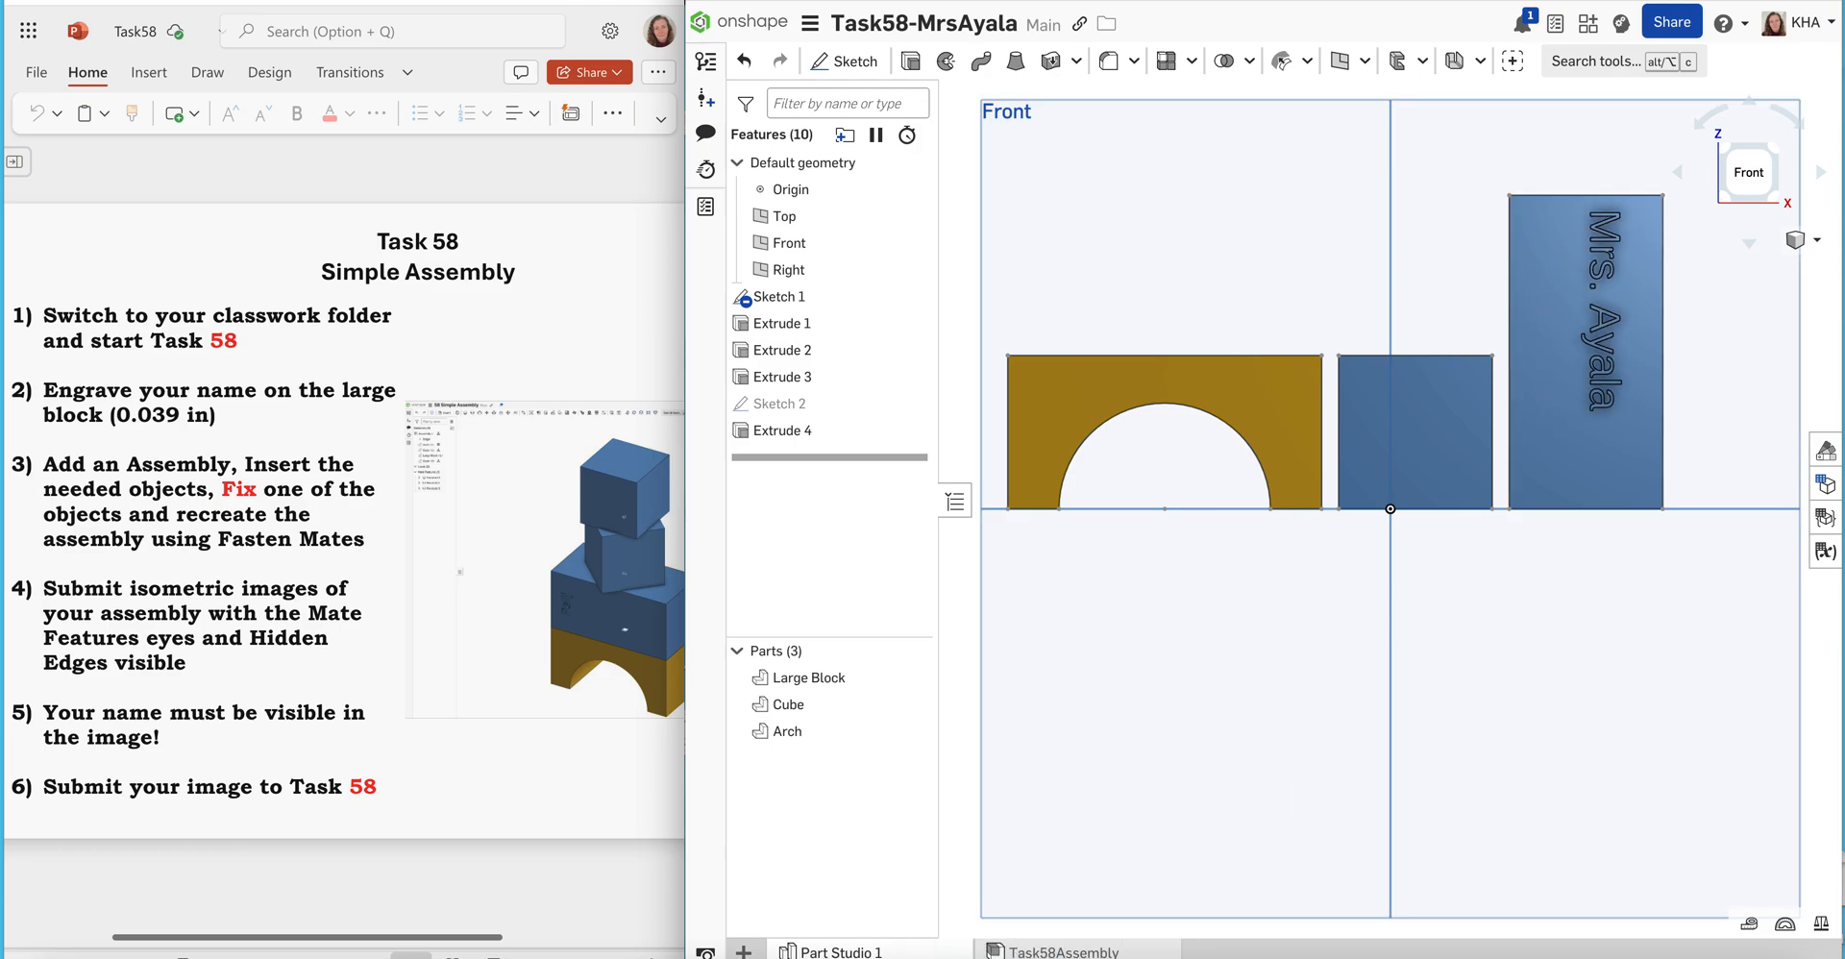
Show the Fastened 1, Fastened 2 and Fastened 3 mates in Task58Assembly
click(1064, 951)
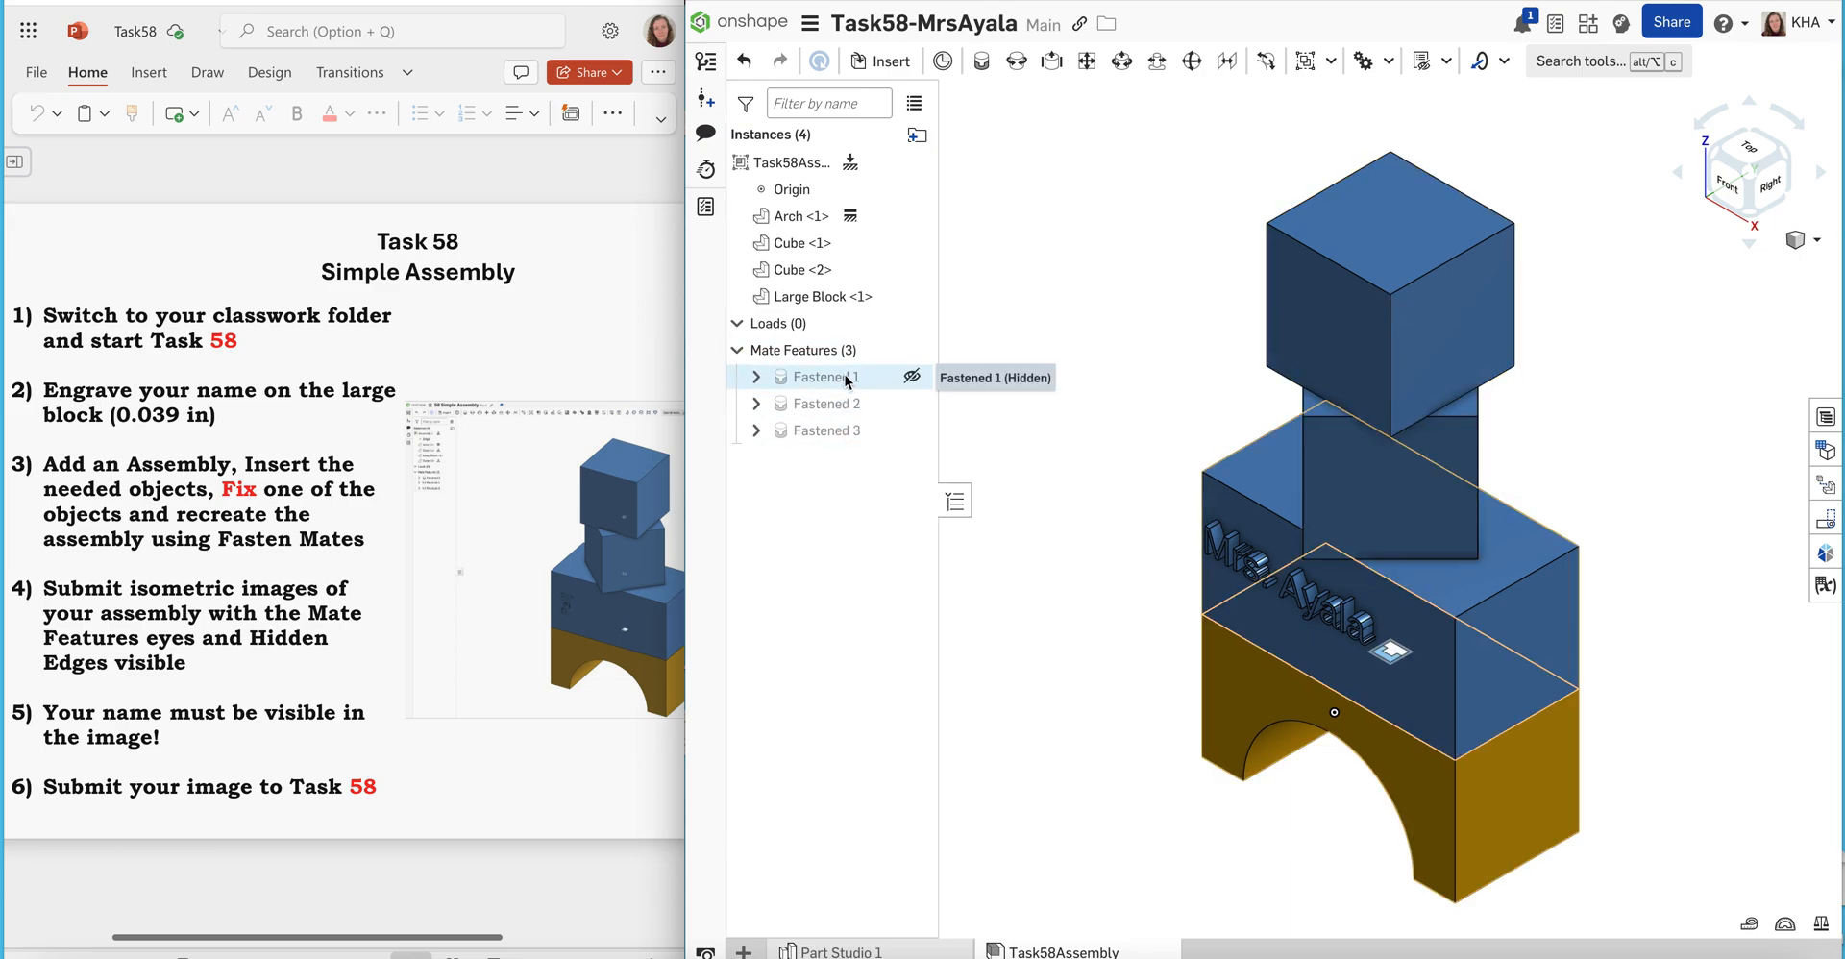
click(912, 379)
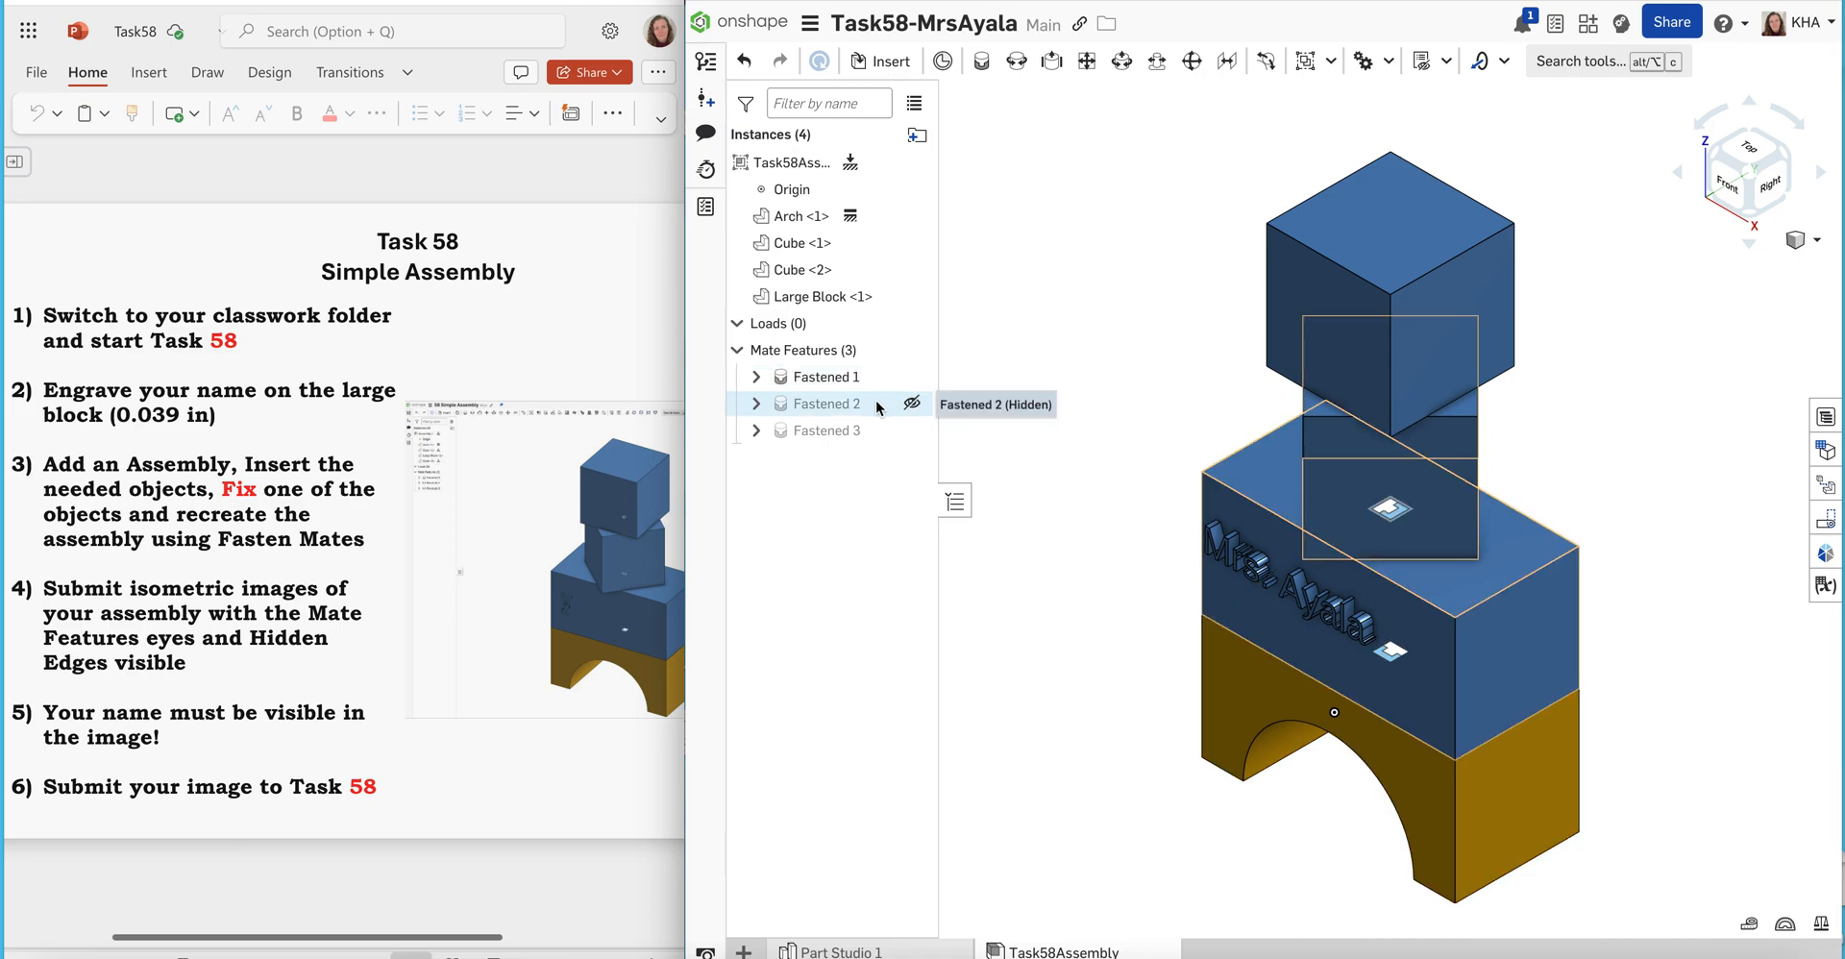
click(910, 405)
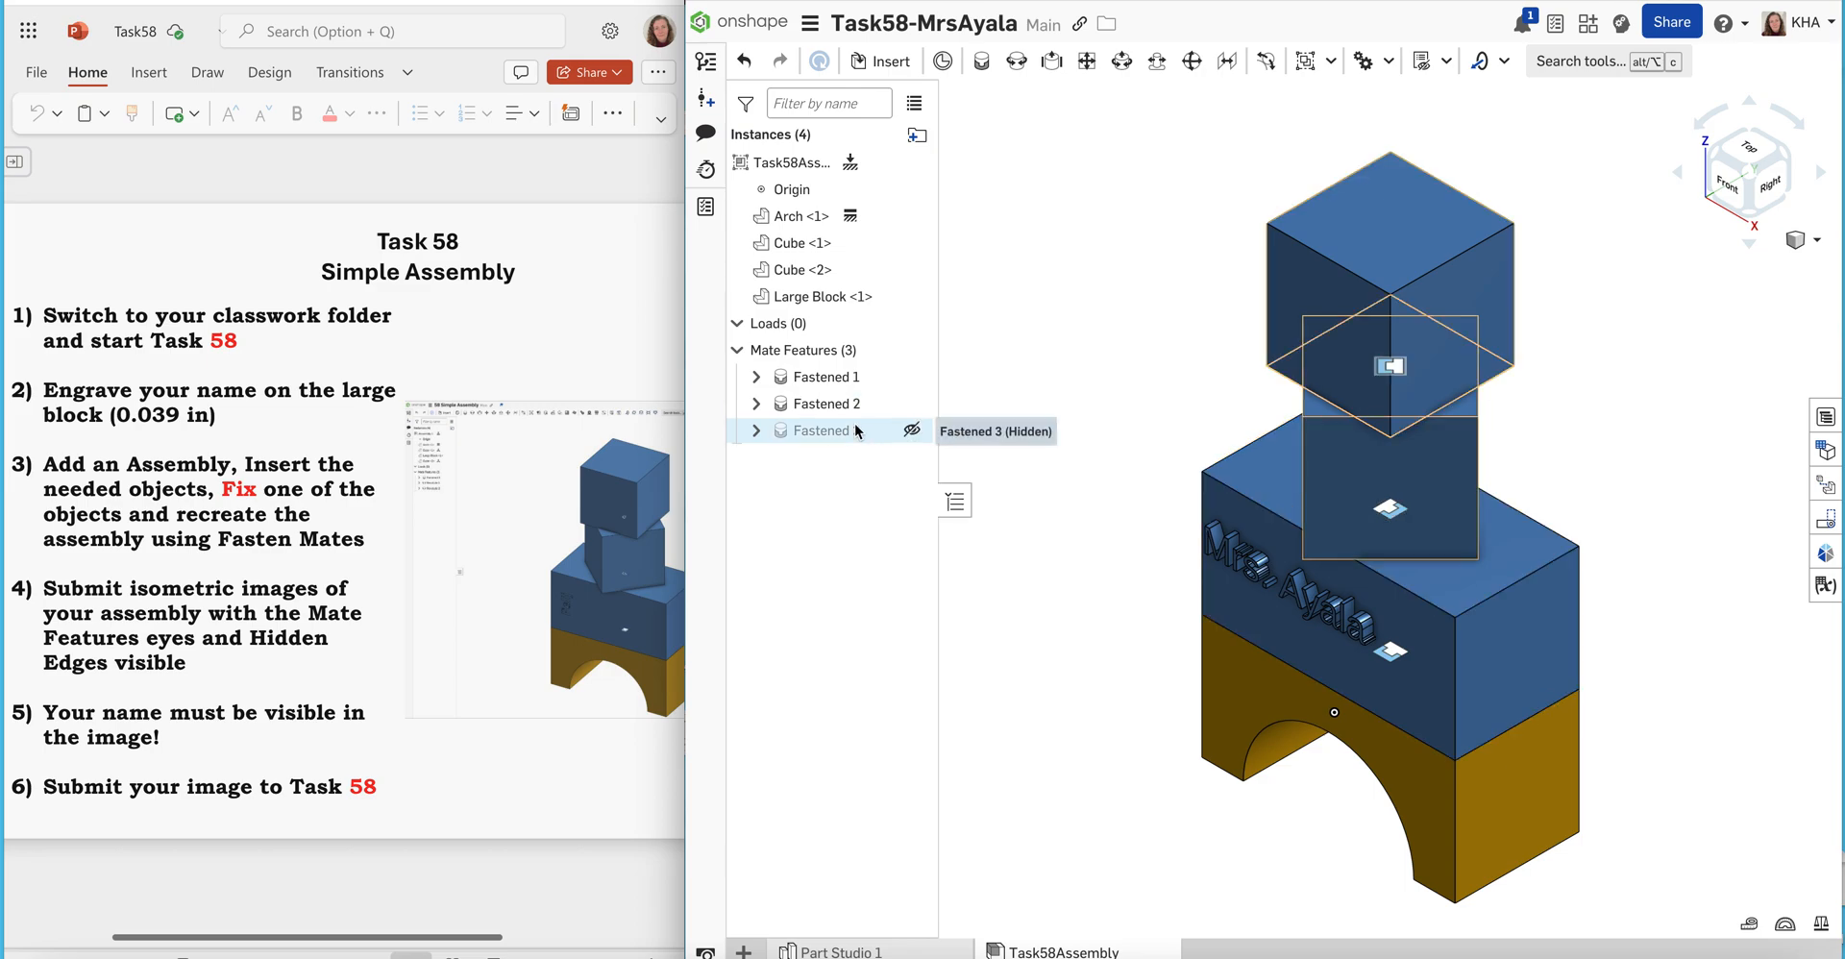
click(911, 432)
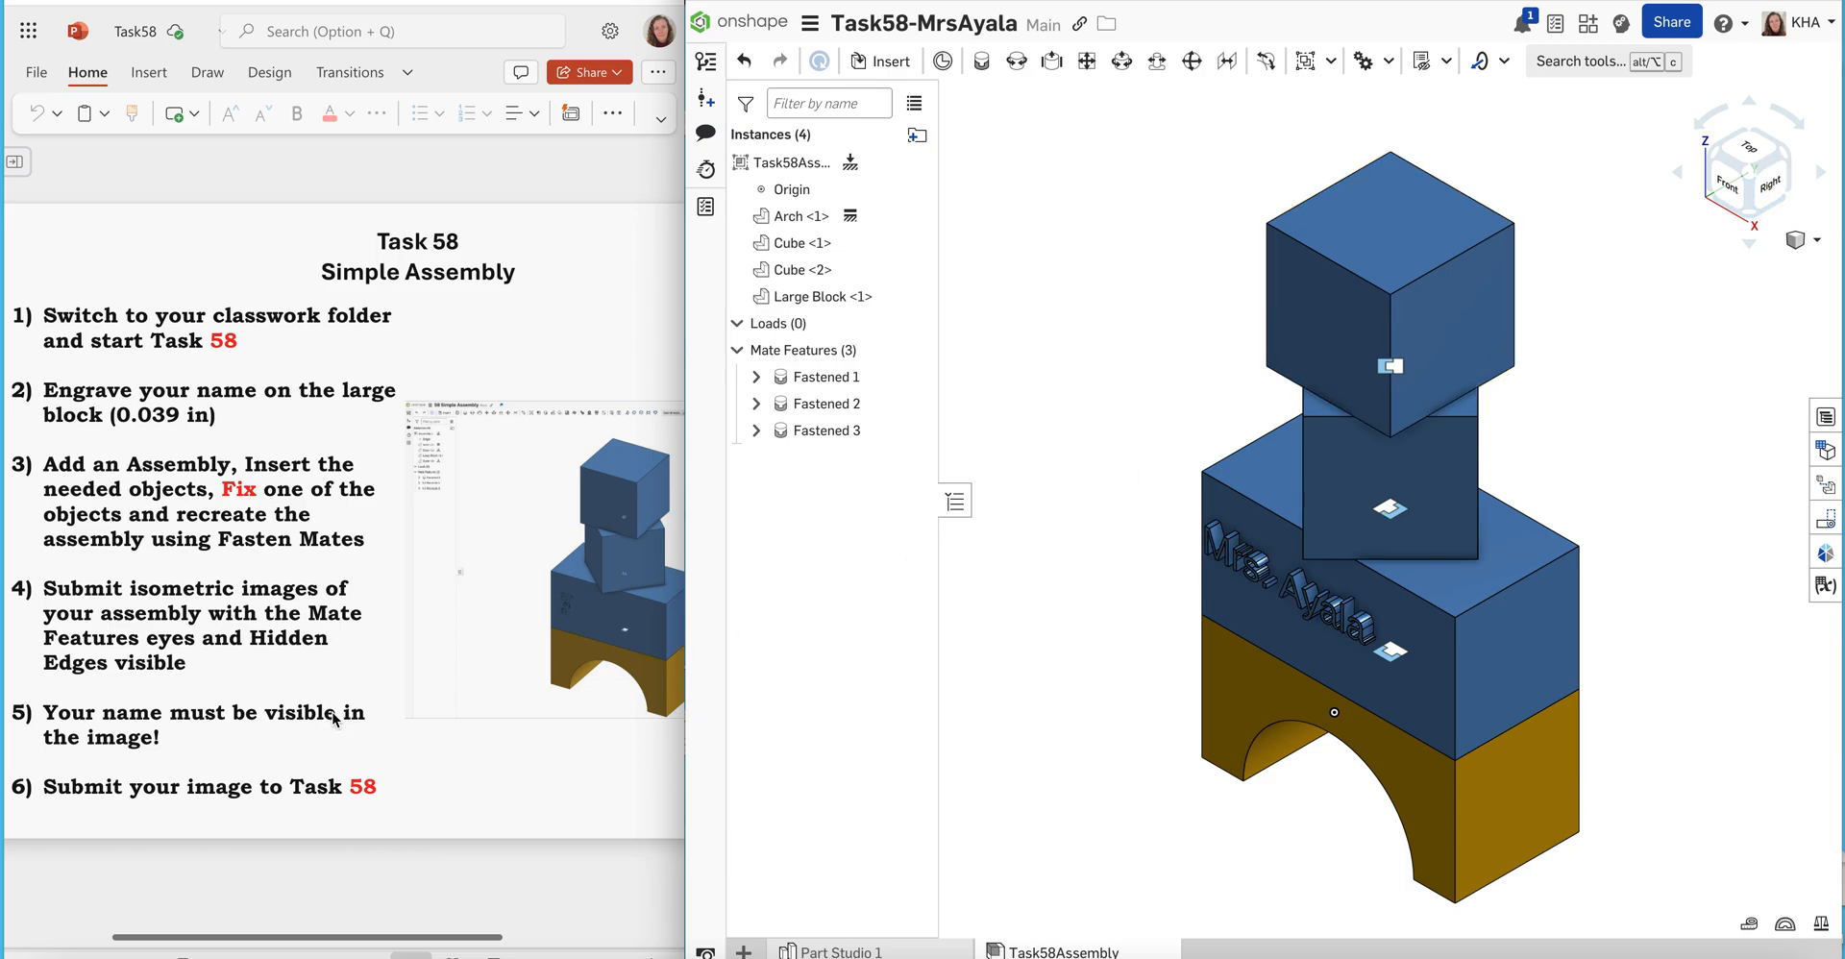
Set the assembly's render display to hidden edges visible
click(1818, 242)
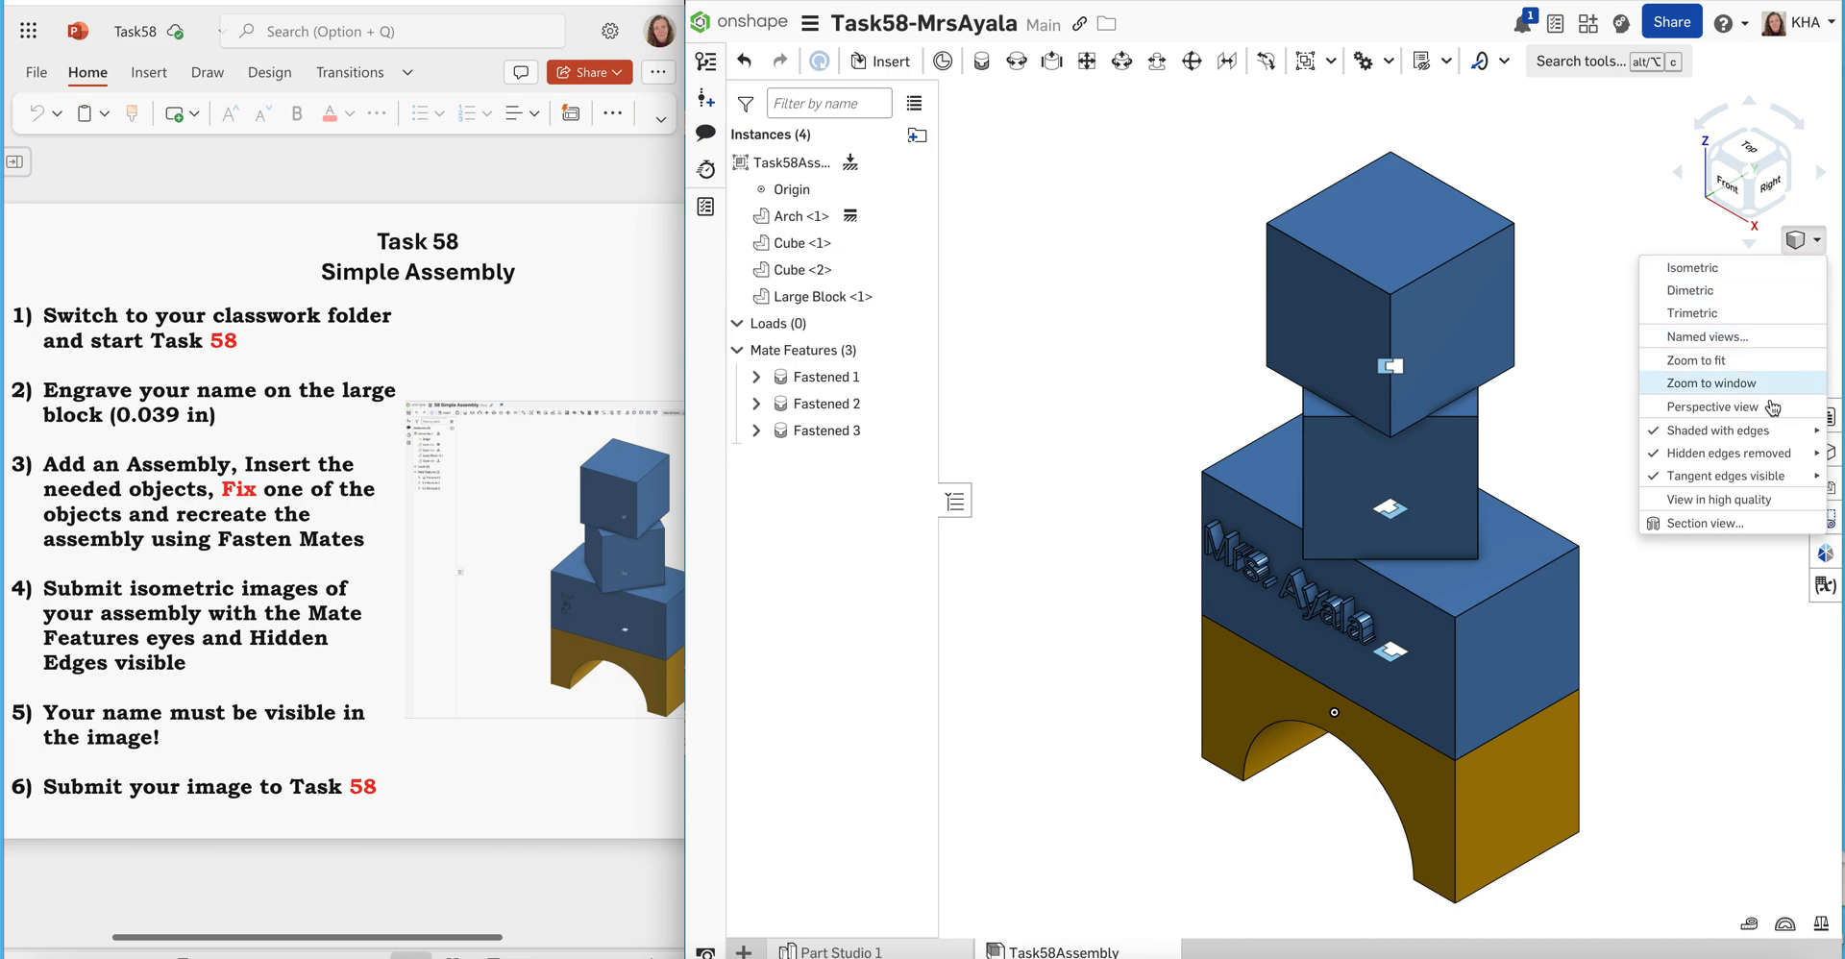
mouse_move(1759, 462)
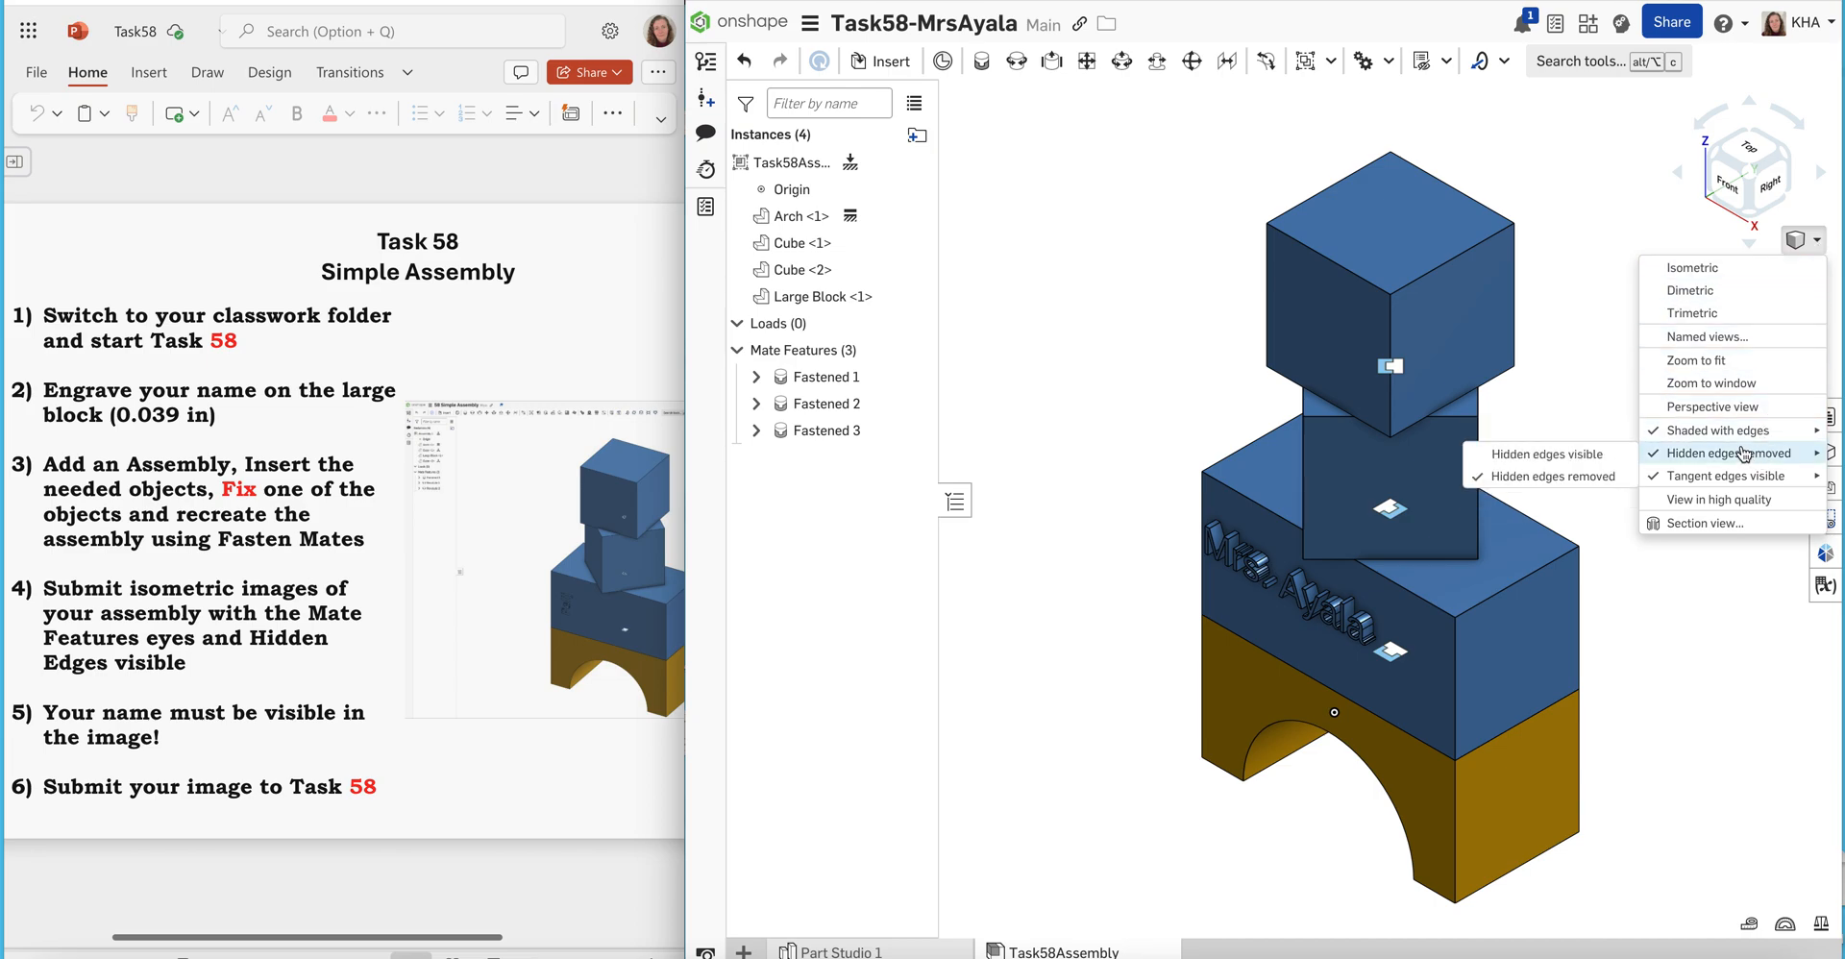
click(1609, 457)
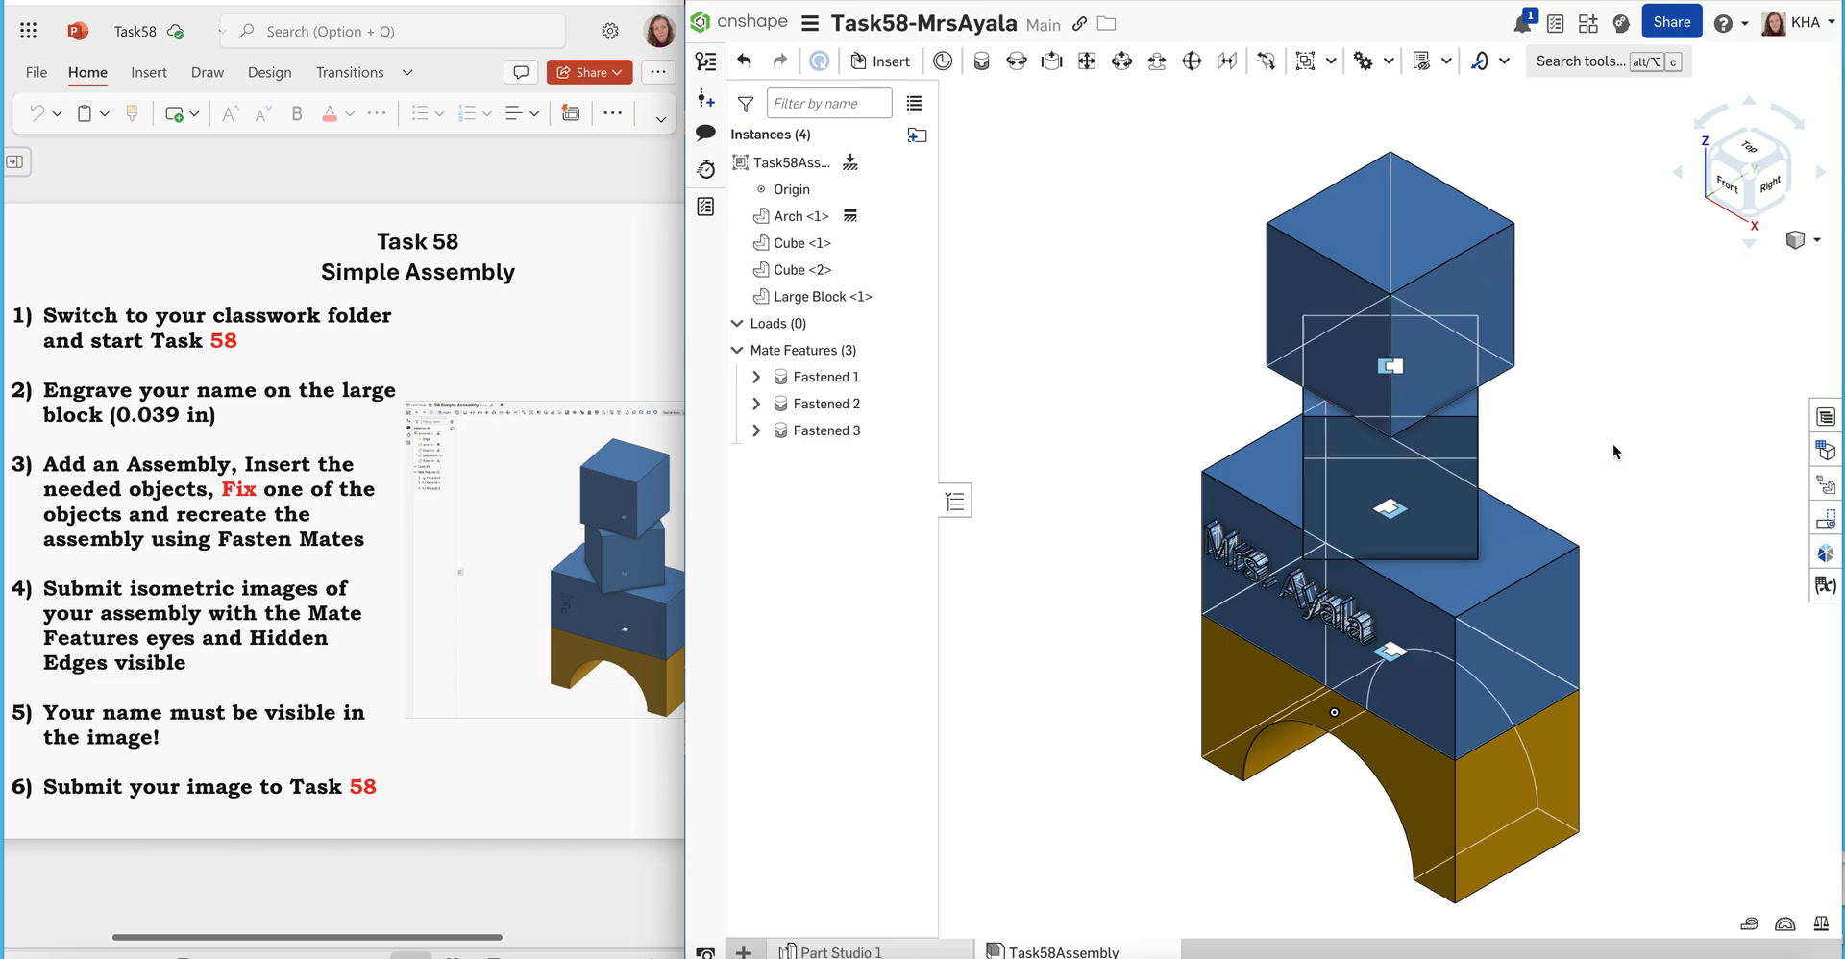